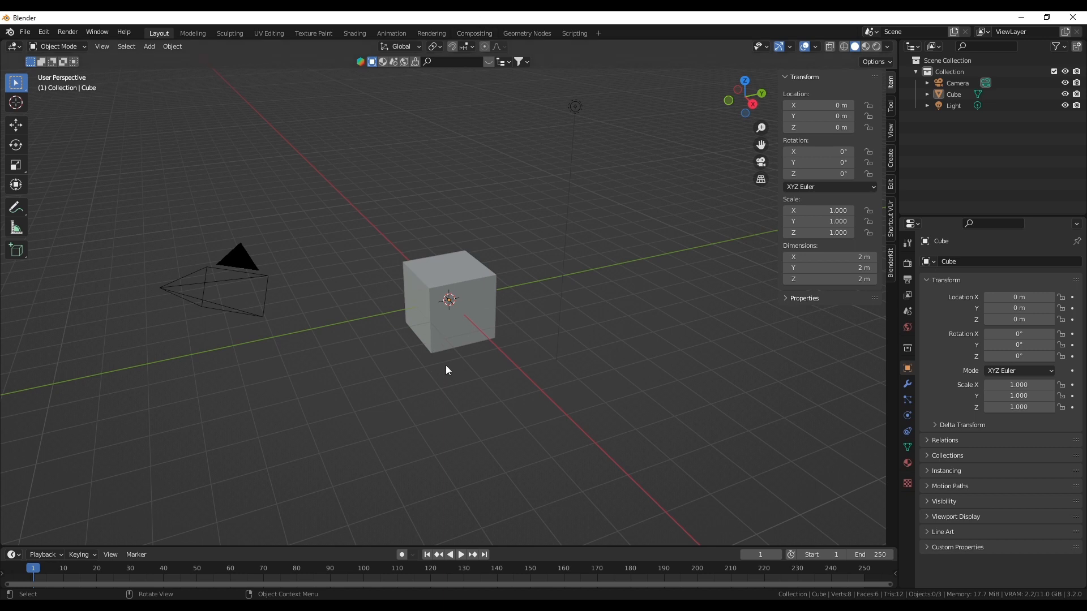
Delete the default cube from the scene.
click(461, 342)
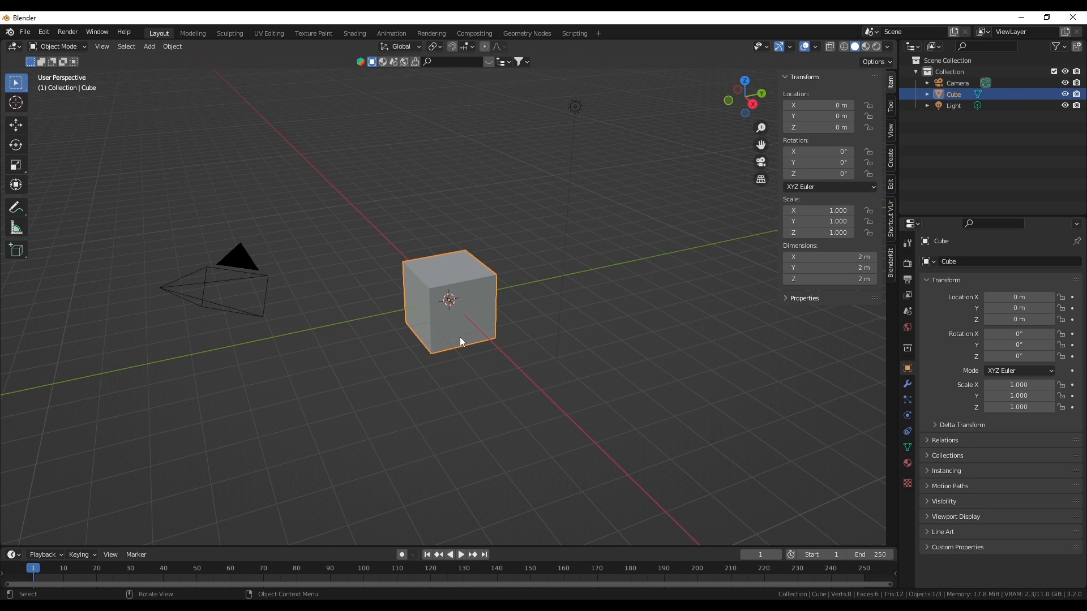
key(x)
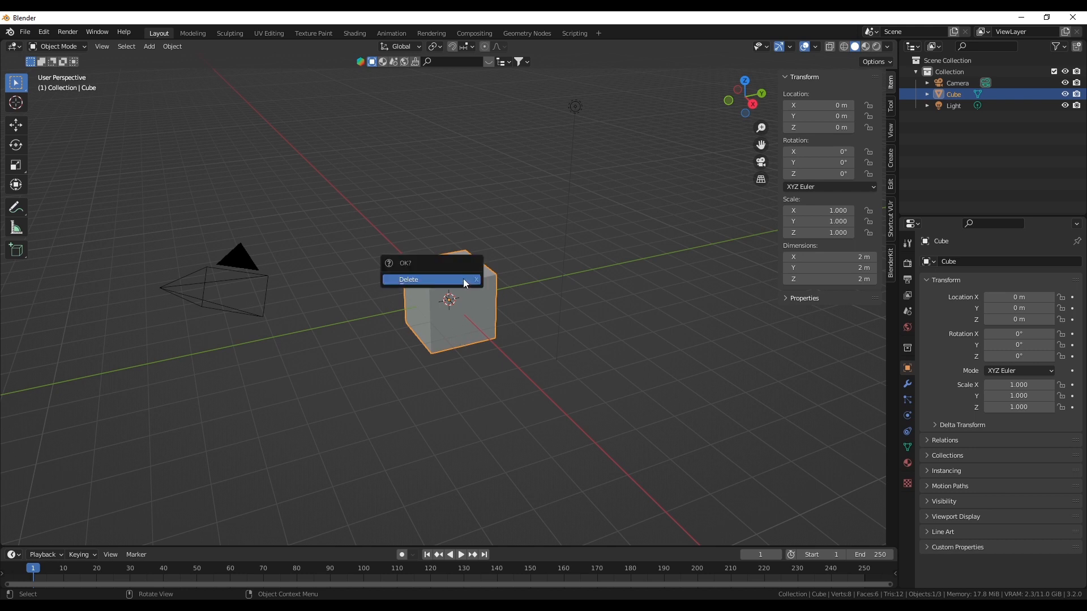
click(462, 282)
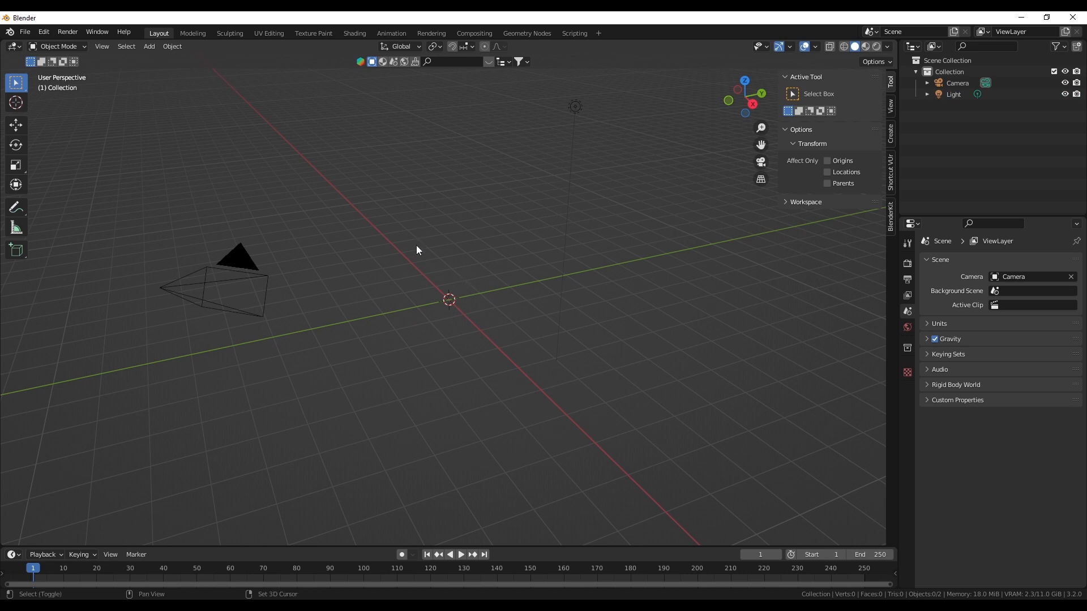
Add a UV sphere at the world origin and scale it up uniformly to about 1.35.
click(179, 49)
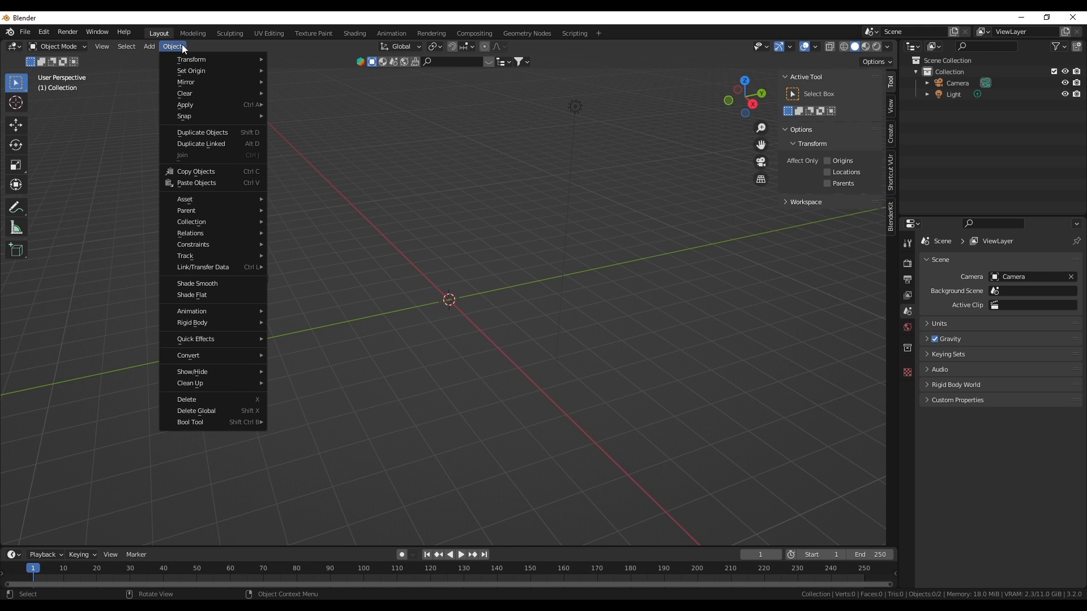
mouse_move(149, 48)
mouse_move(175, 63)
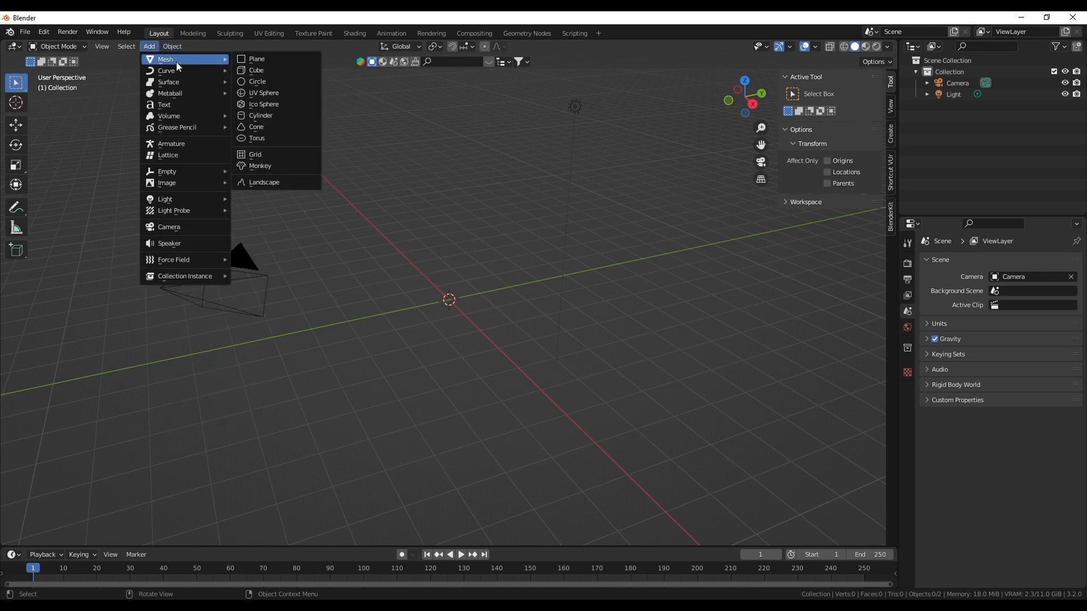
click(267, 94)
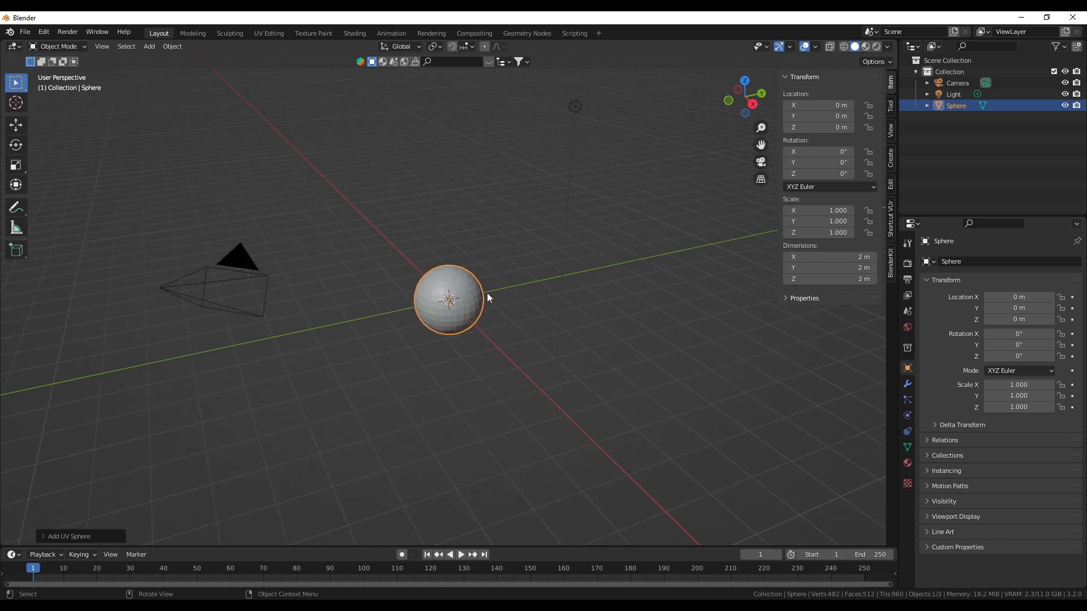
key(s)
click(501, 291)
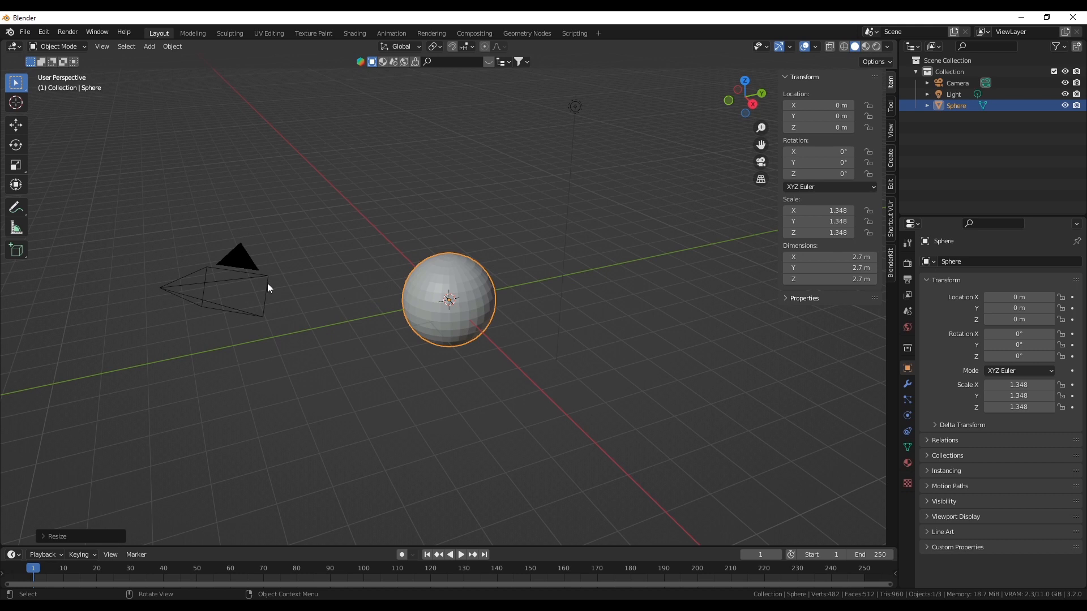
Look through the scene camera and lock the camera to the view.
click(240, 261)
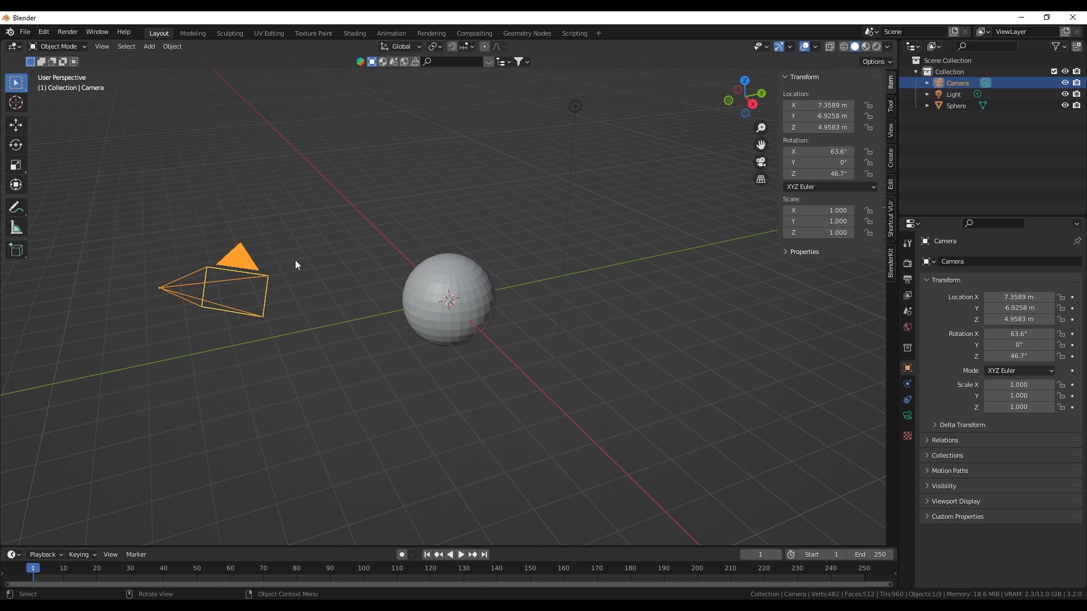
click(760, 162)
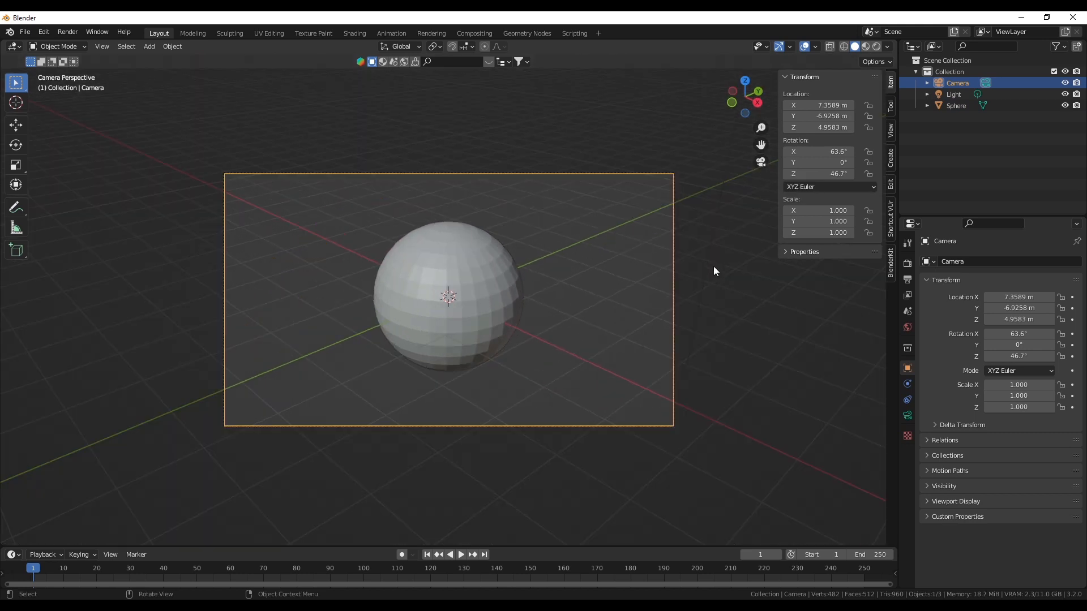
click(890, 130)
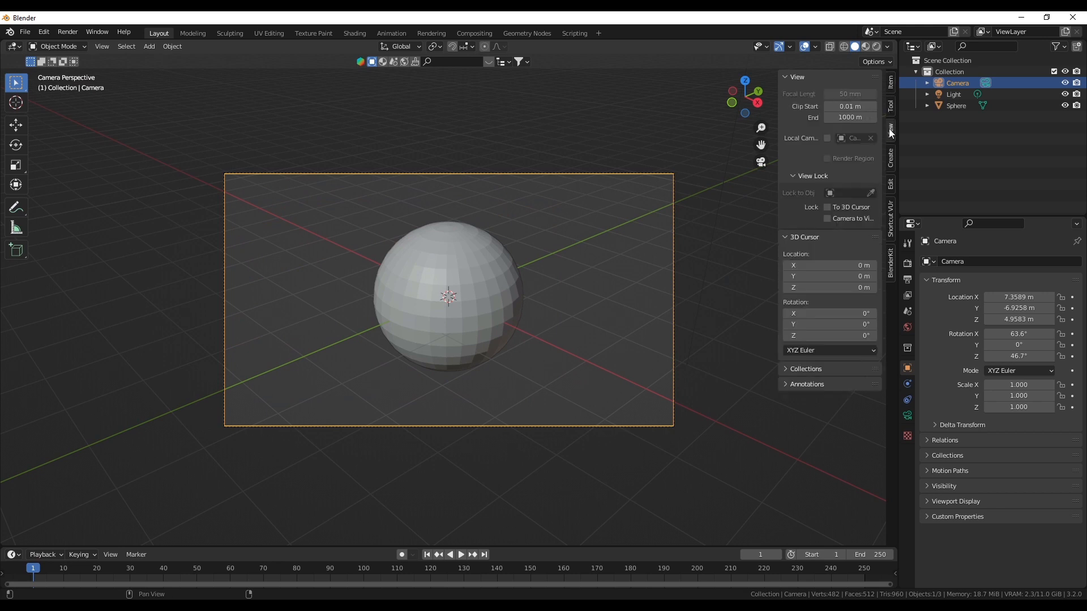
click(826, 218)
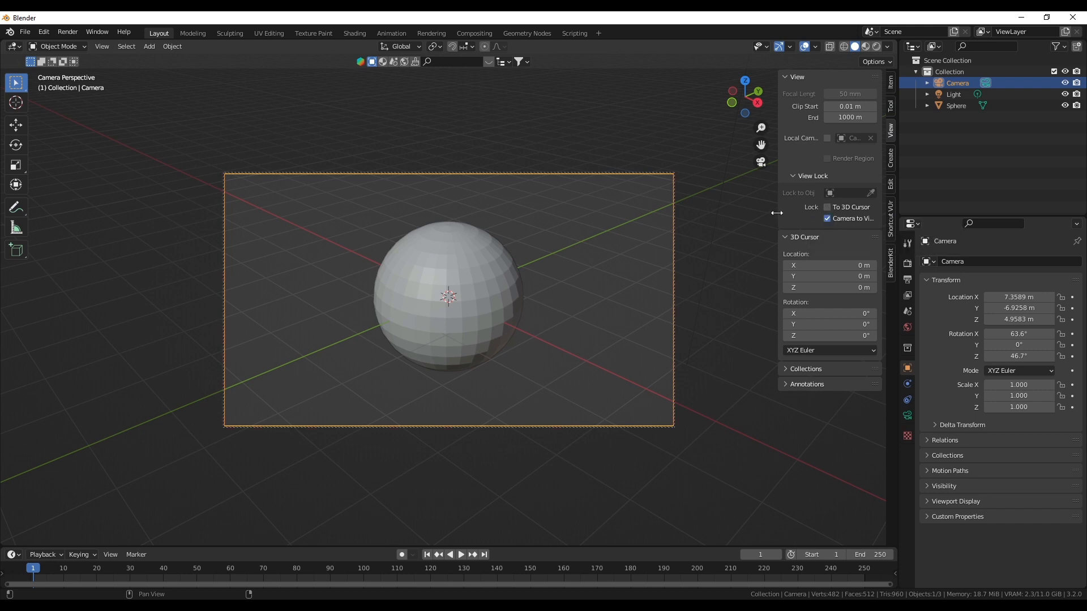
Orbit the locked camera to face the sphere from the front at about 87° X rotation, then unlock it and leave camera view.
drag(776, 210, 731, 210)
middle_drag(502, 372, 538, 349)
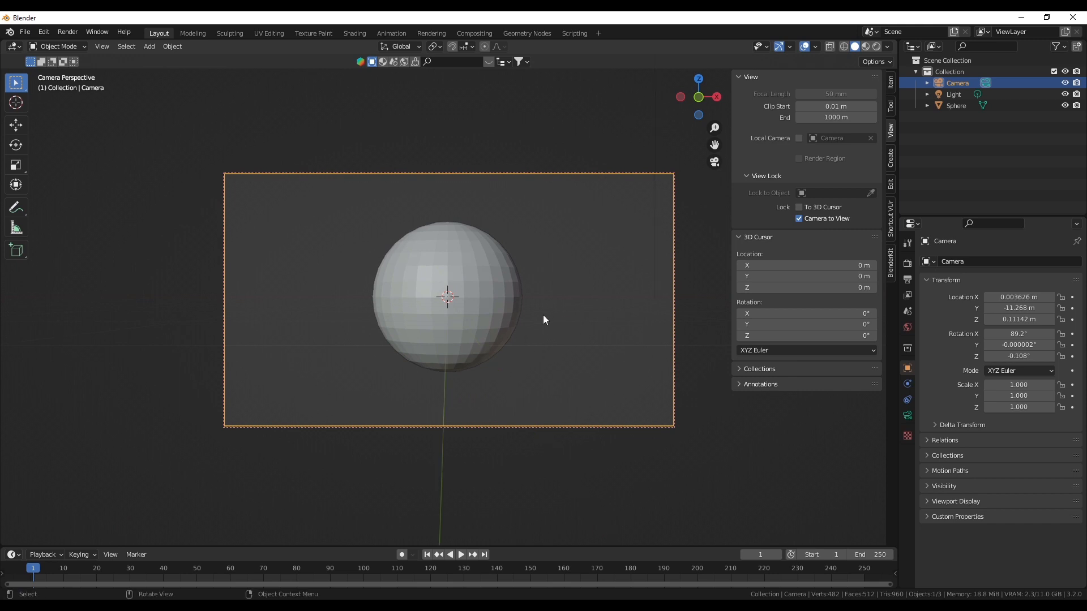
middle_drag(447, 304, 447, 308)
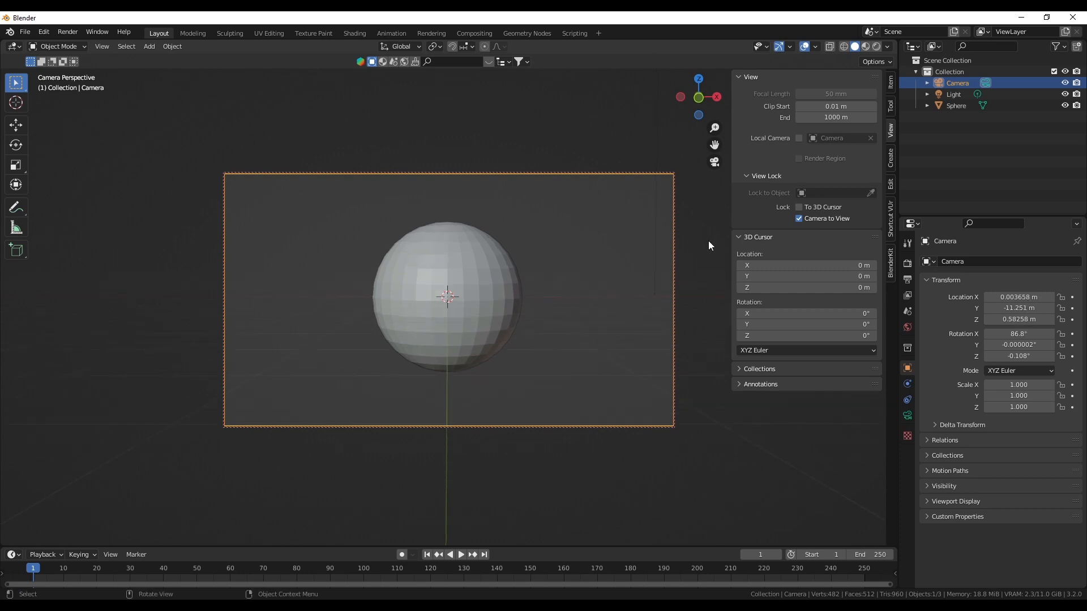
click(799, 219)
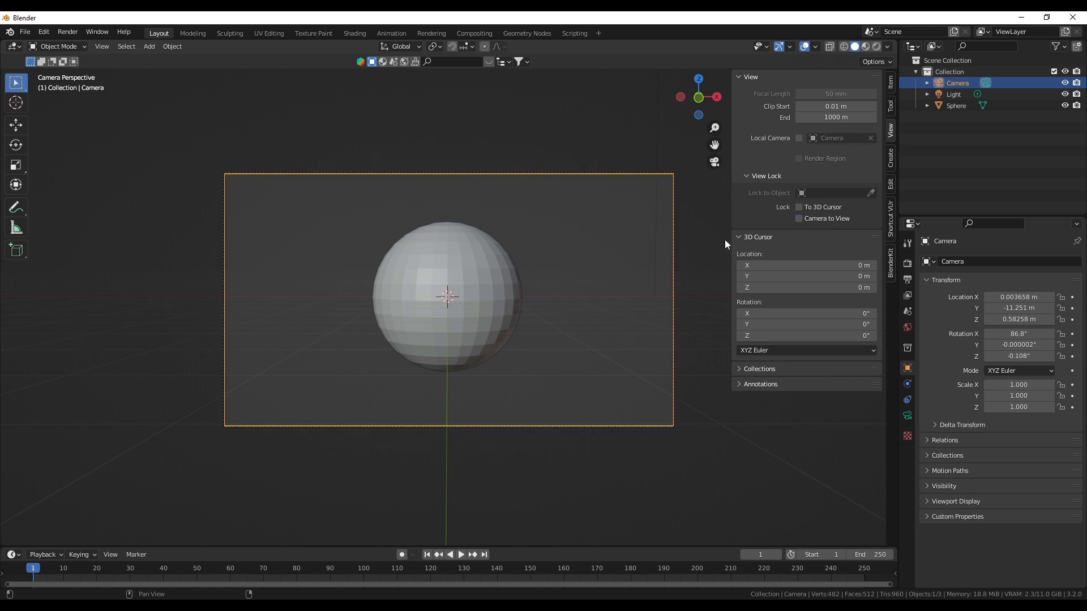
click(705, 241)
middle_drag(643, 253, 616, 268)
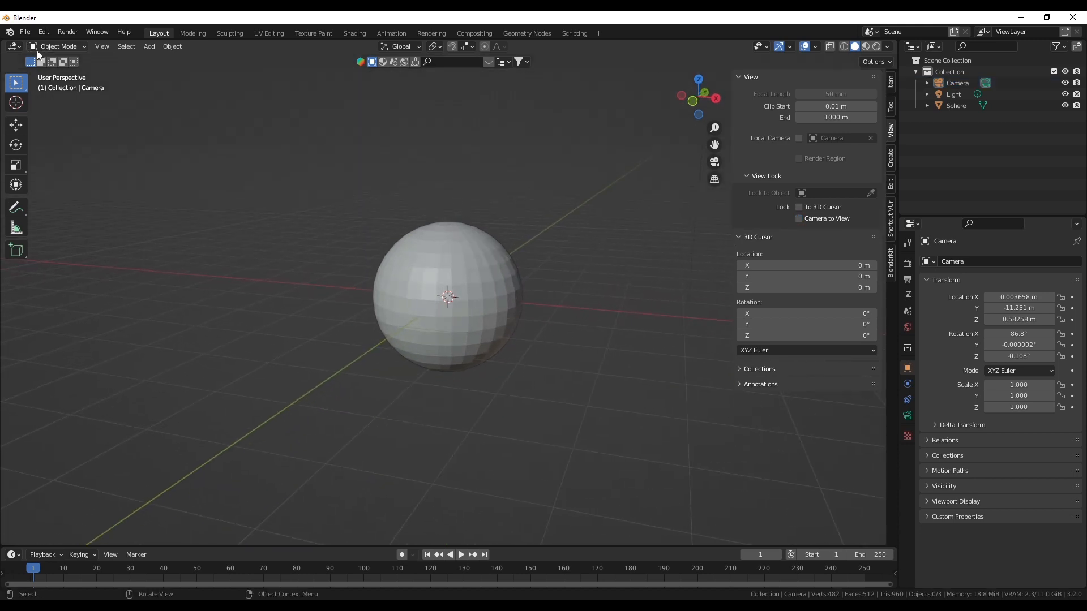
Apply smooth shading to the sphere.
mouse_move(523, 247)
middle_down()
mouse_move(516, 235)
mouse_move(526, 252)
mouse_move(549, 250)
mouse_move(515, 264)
middle_up()
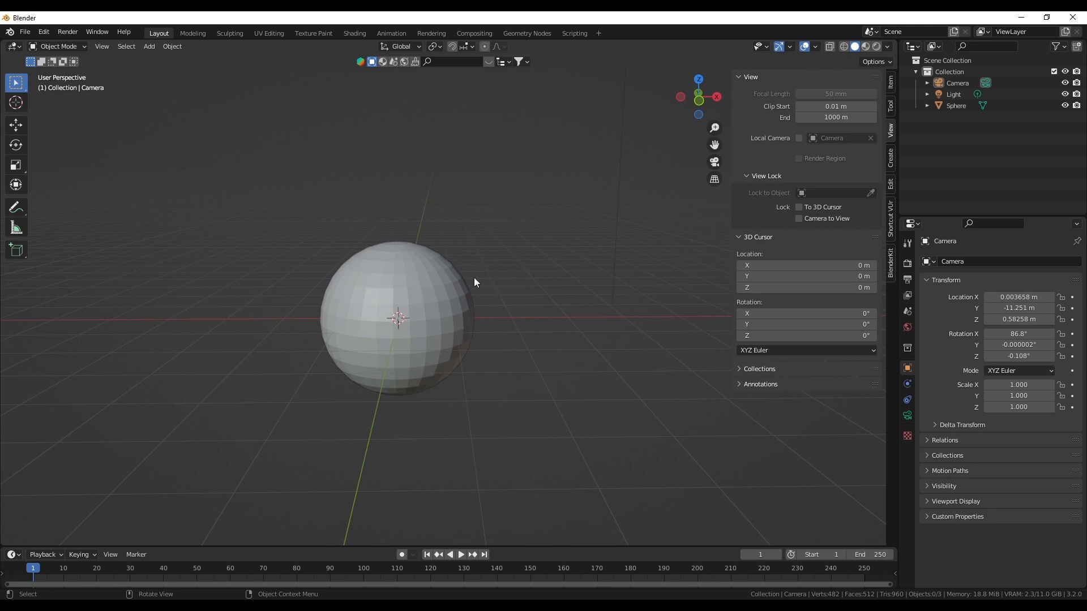
click(418, 281)
shift+middle_drag(418, 280, 461, 274)
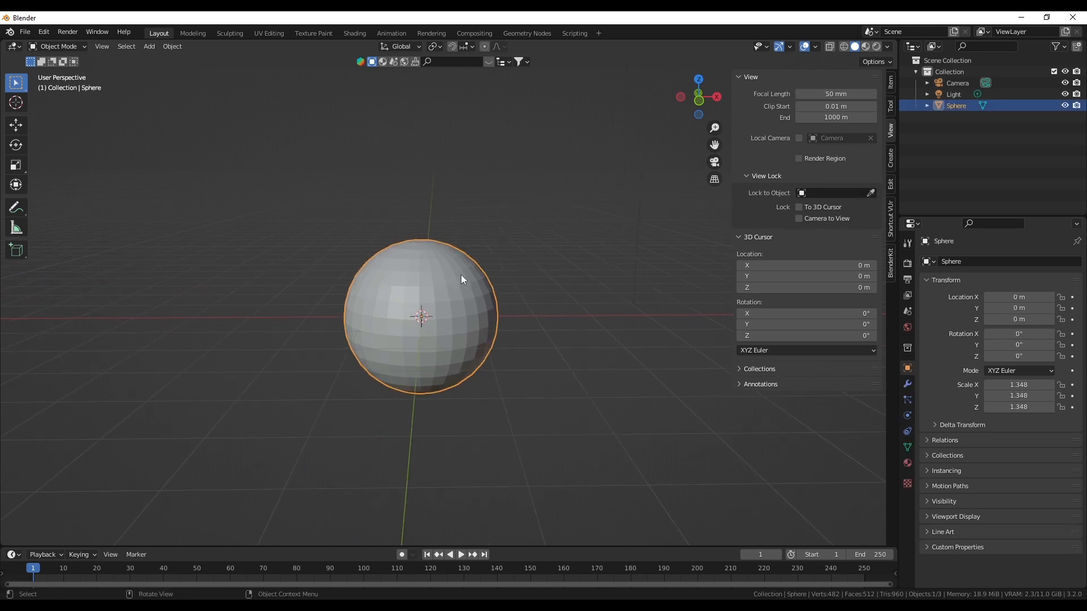
right_click(461, 279)
click(460, 275)
Add a Subdivision Surface modifier to the sphere.
click(908, 385)
click(969, 261)
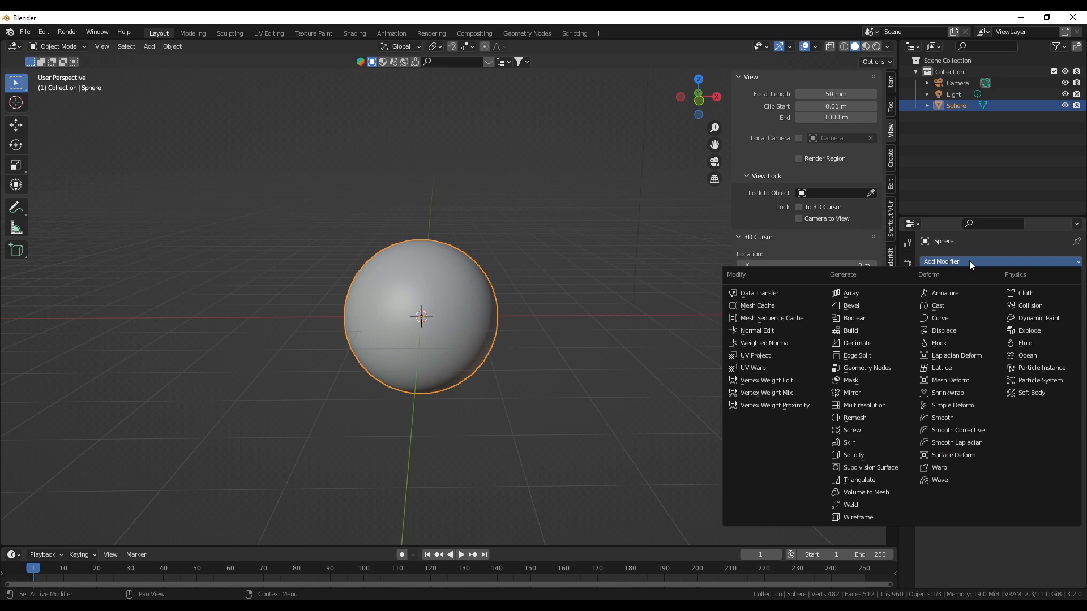
click(869, 468)
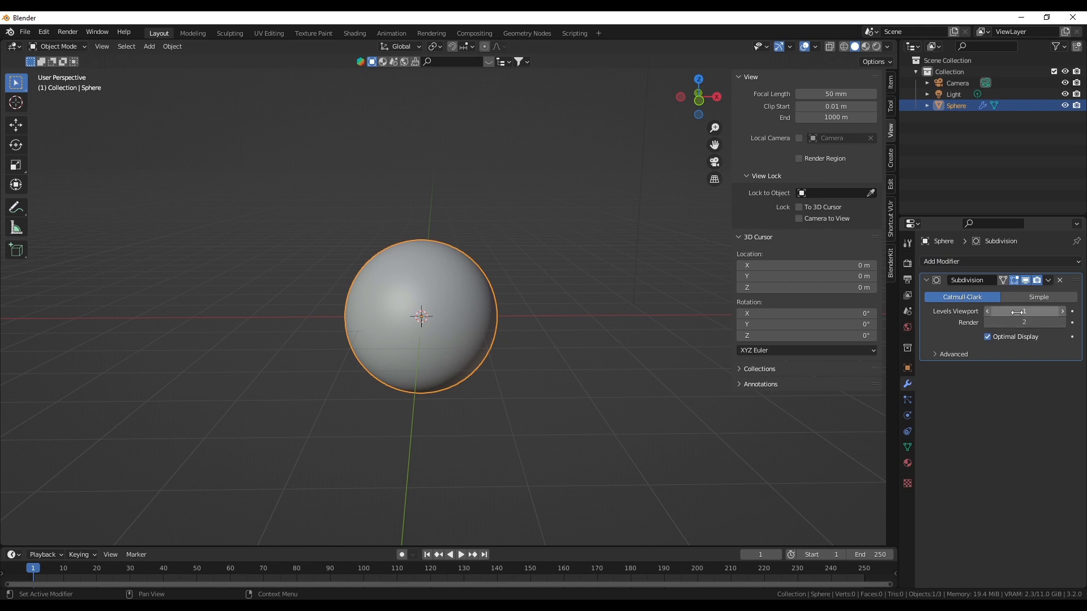
click(453, 222)
scroll(427, 311, up, 3)
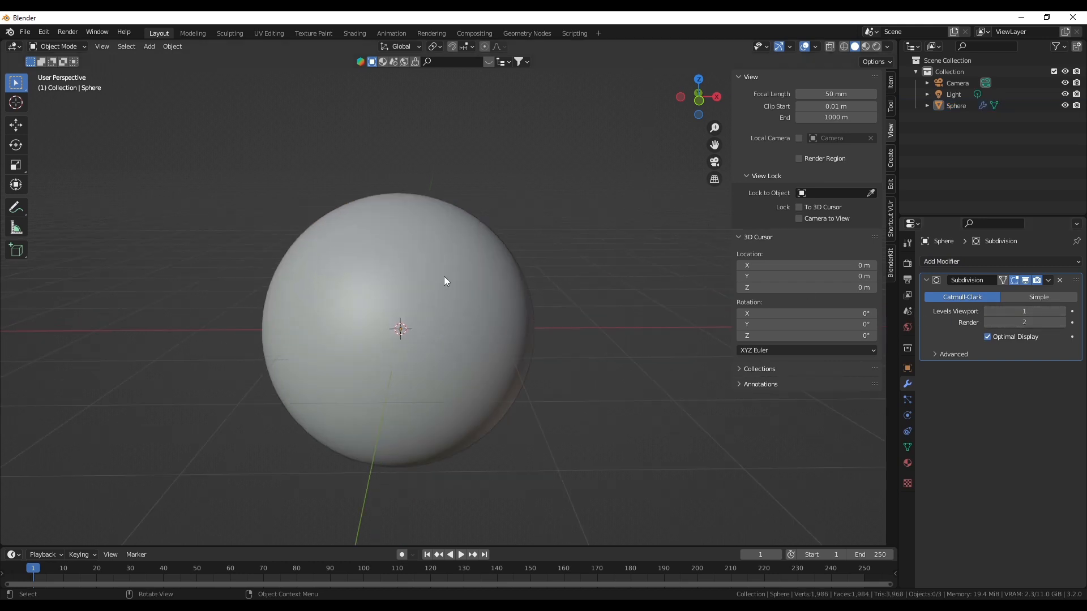
In Edit Mode, flatten the whole sphere mesh along Z to about 0.9, then return to Object Mode.
click(444, 277)
scroll(471, 291, down, 1)
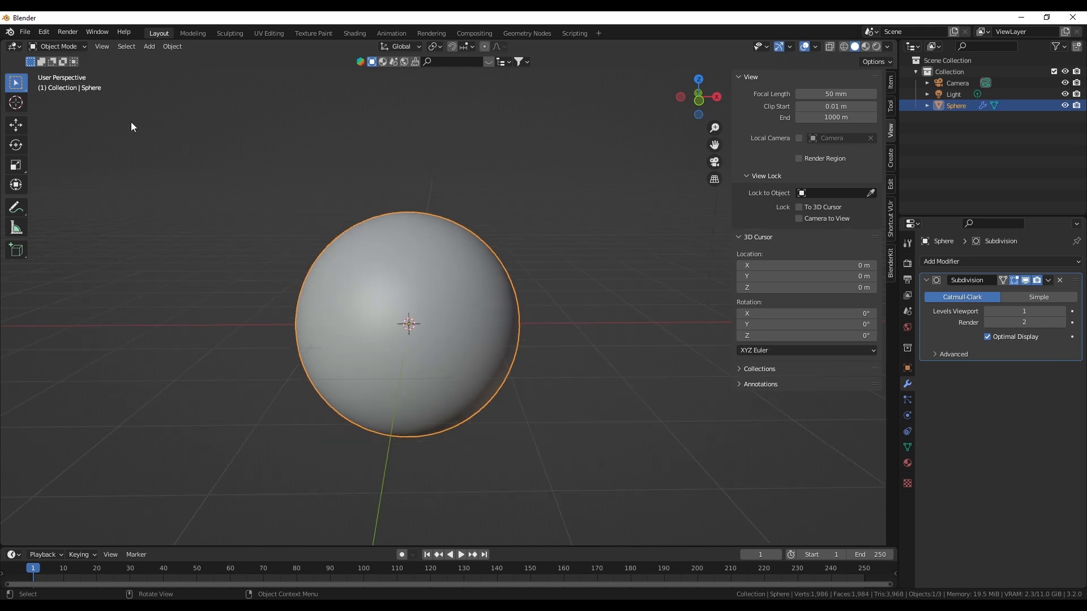
click(63, 47)
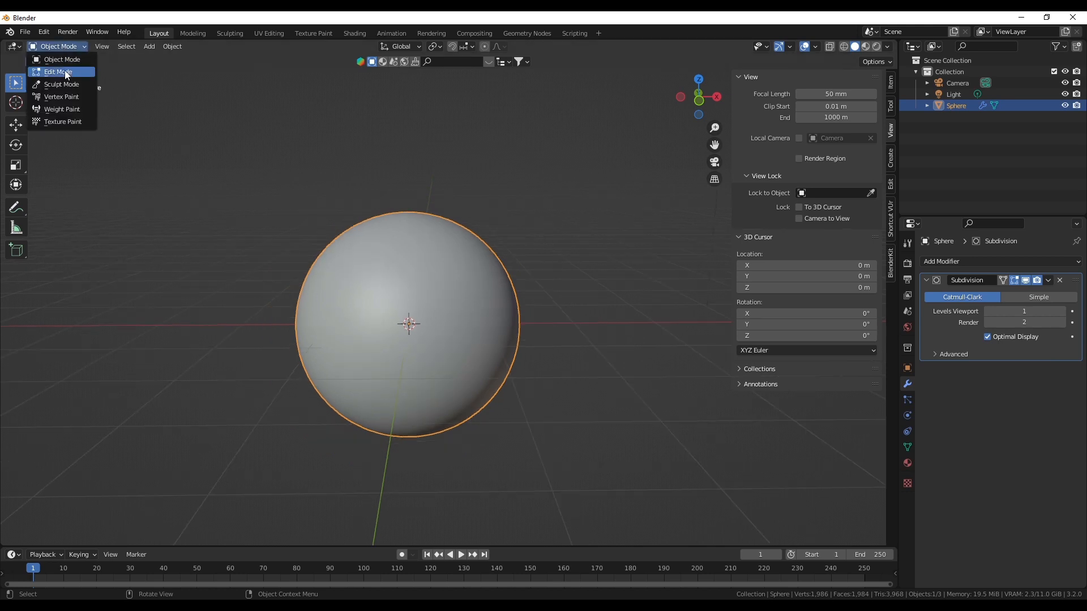
click(56, 72)
scroll(419, 129, down, 1)
middle_drag(418, 129, 432, 146)
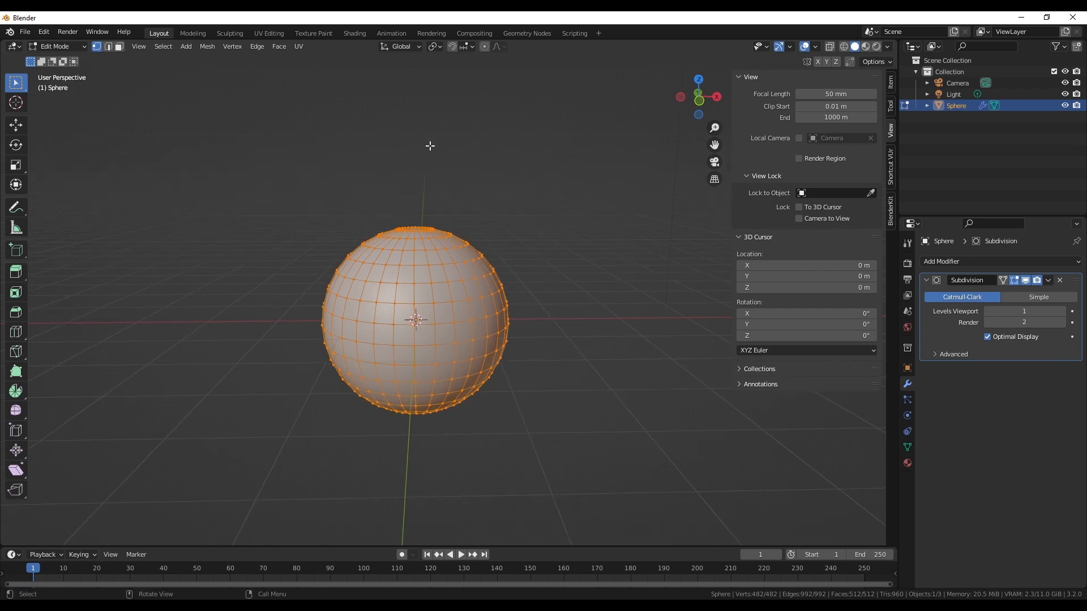
click(1025, 281)
key(s)
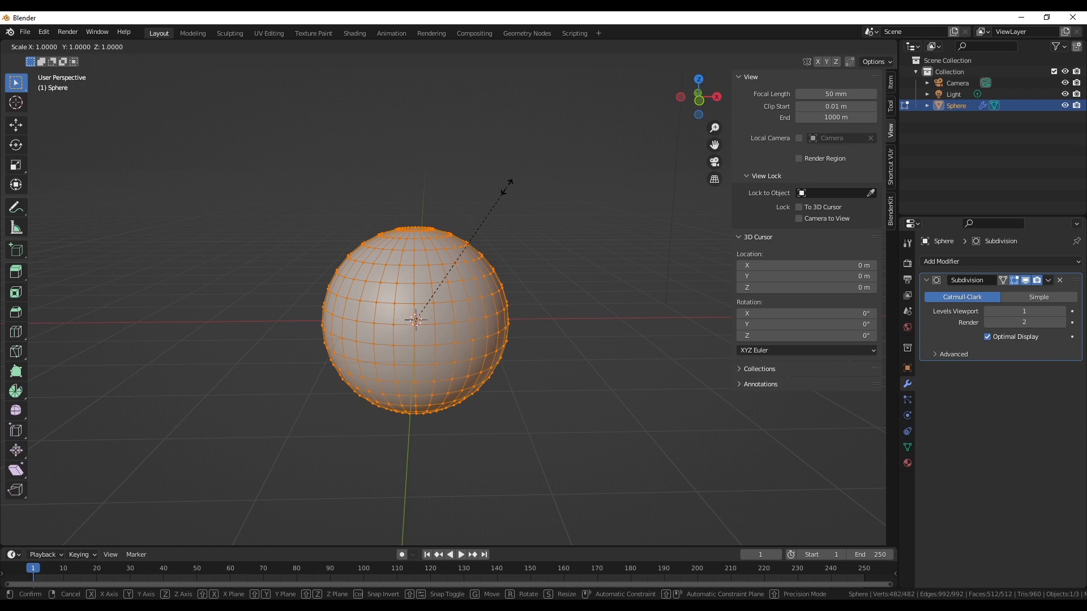
key(z)
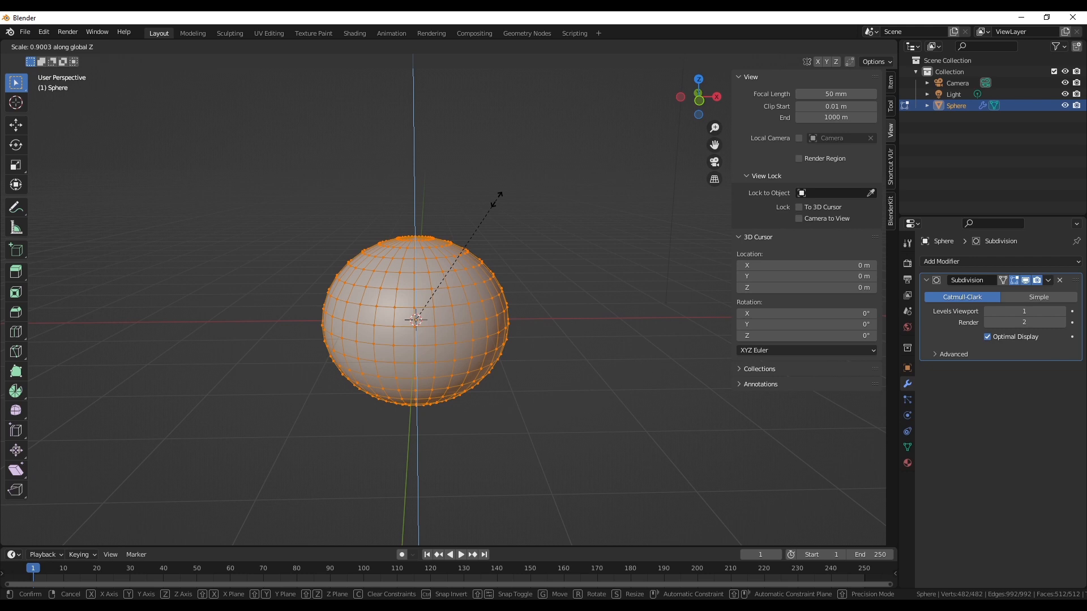
click(496, 197)
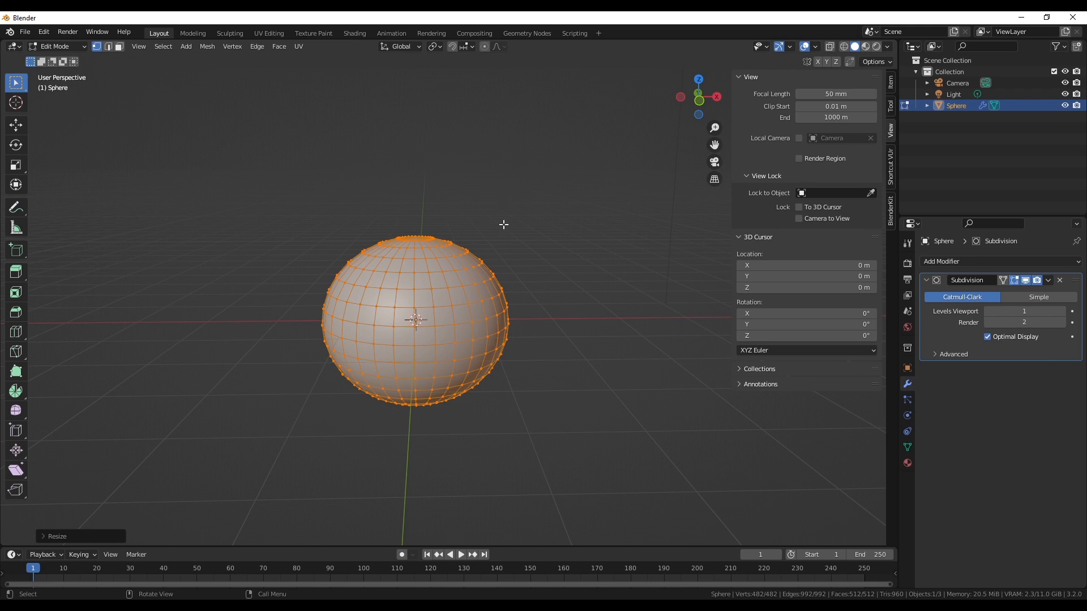
click(70, 46)
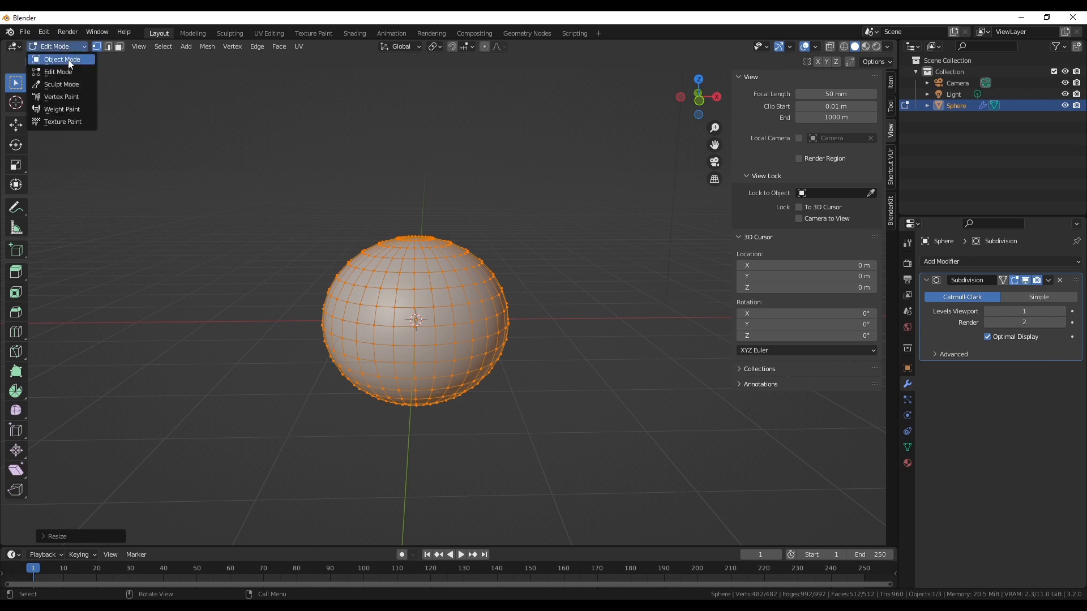
click(68, 59)
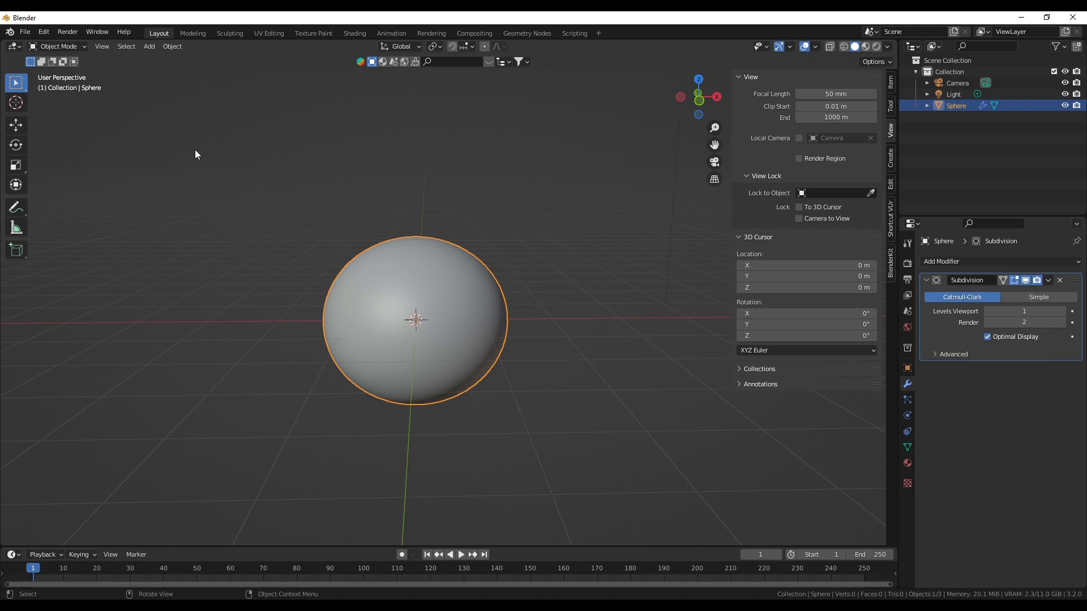
Start saving the project and name the file Pumpkin.blend.
click(26, 32)
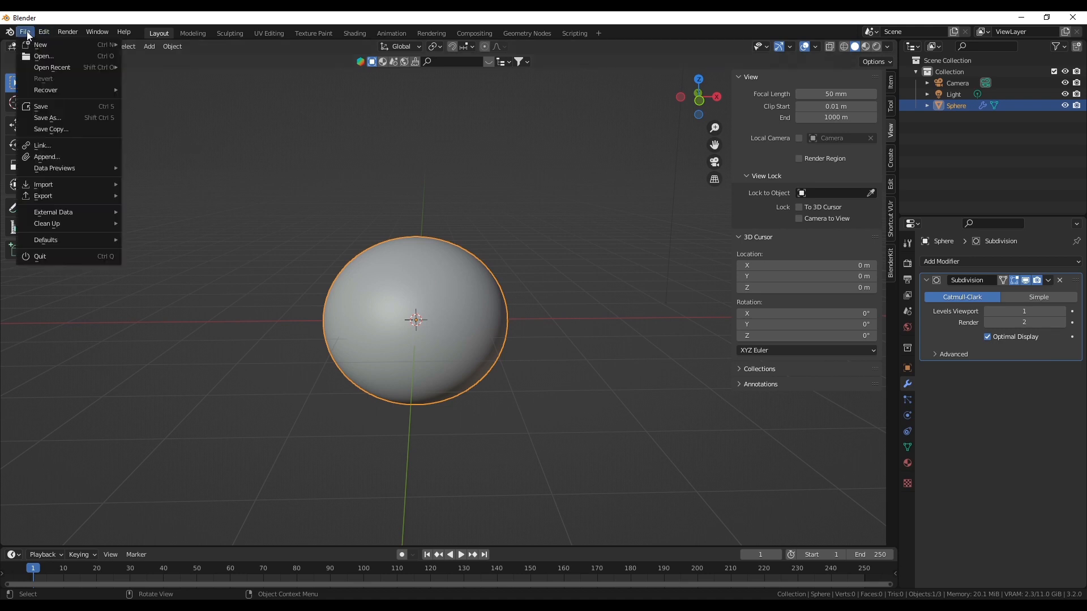
click(59, 107)
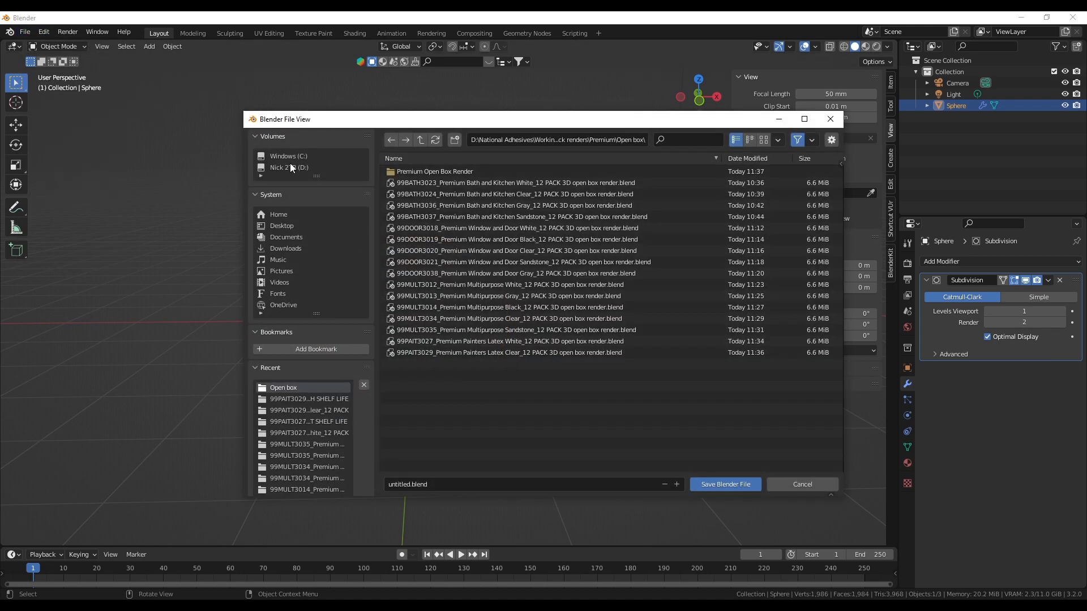
drag(296, 123, 266, 126)
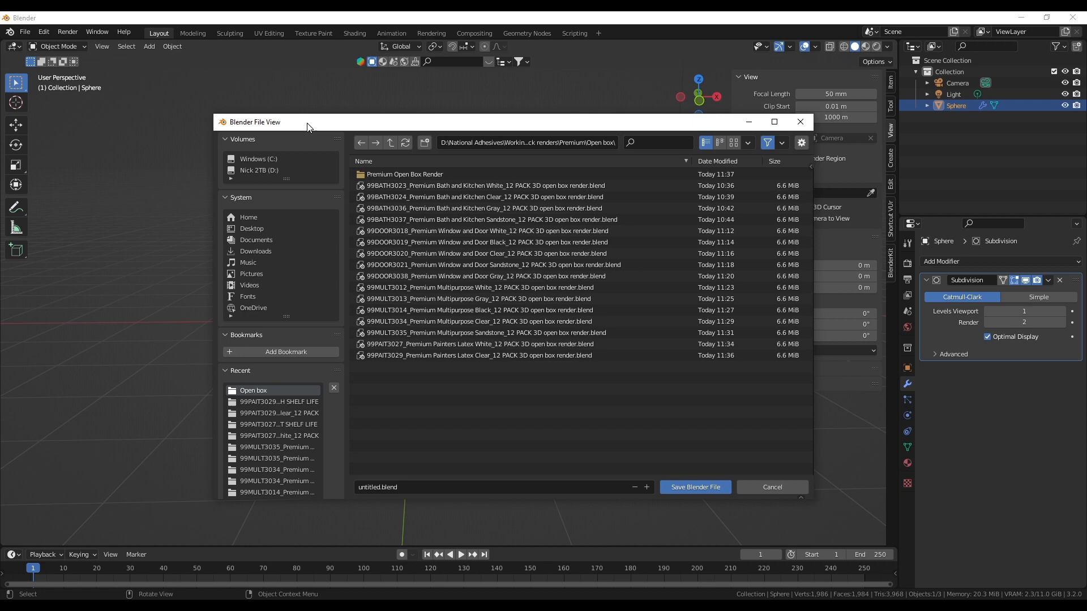
click(261, 244)
click(253, 228)
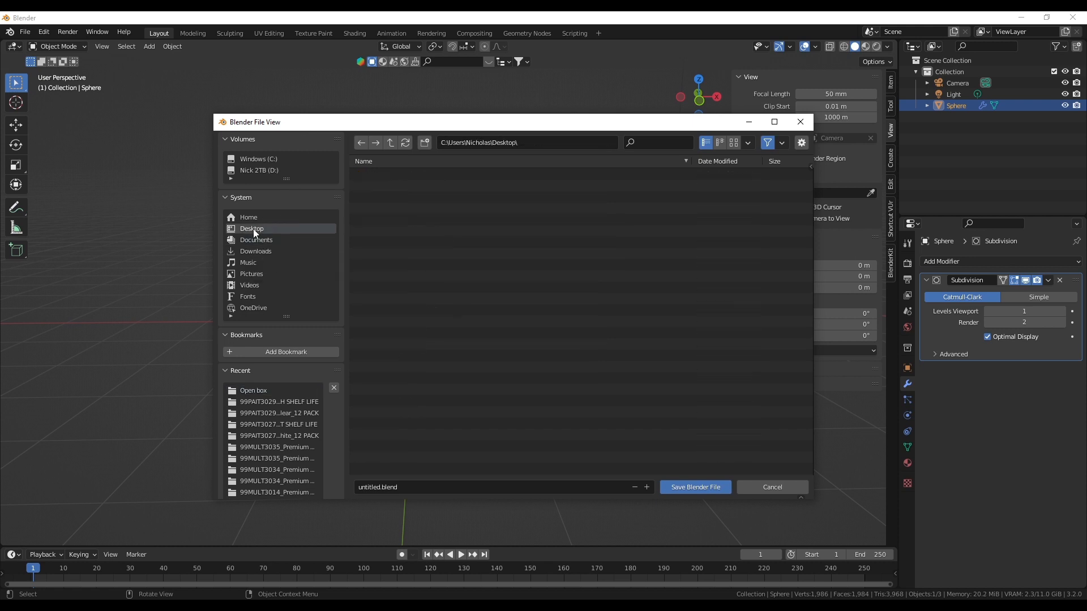
click(365, 487)
double_click(364, 487)
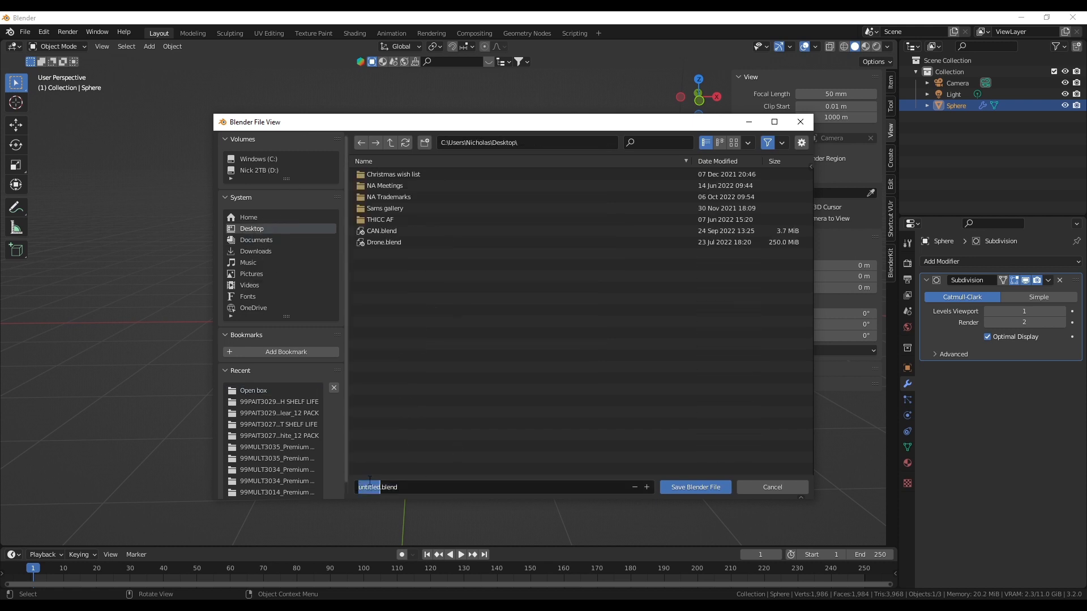
text(Punm)
key(BackSpace)
key(BackSpace)
key(BackSpace)
text(umpkin)
Save Pumpkin.blend in the D:\2022\Blender Project files folder.
click(271, 171)
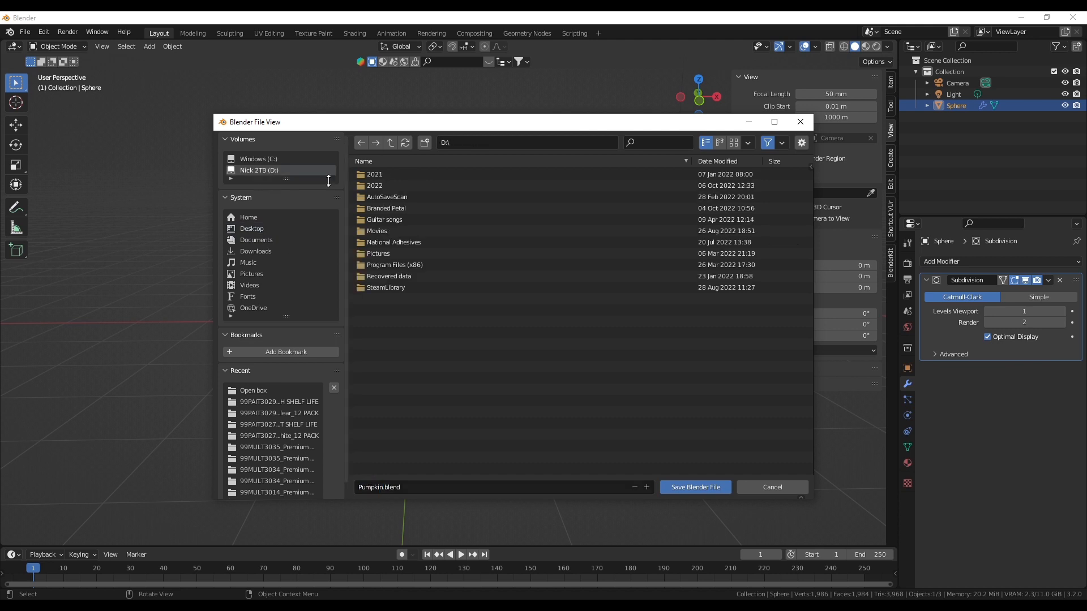
click(385, 185)
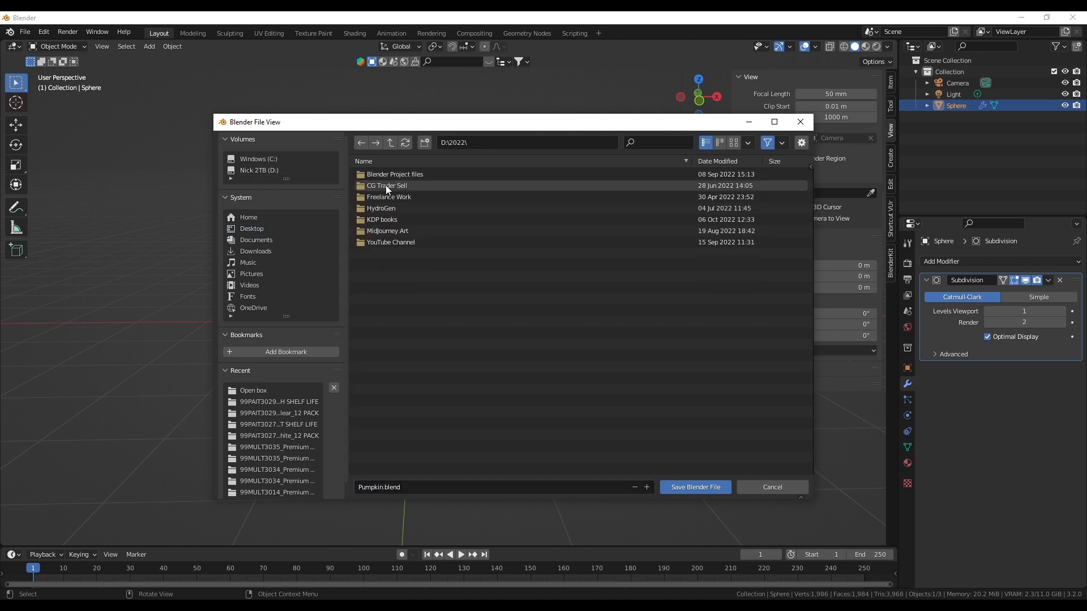
click(396, 242)
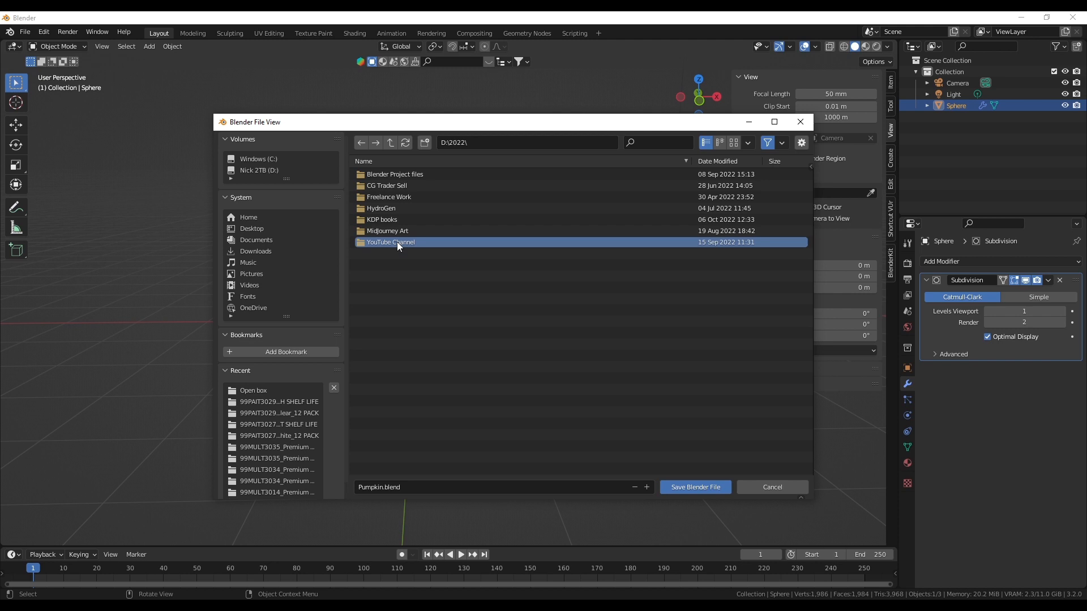
click(390, 143)
click(385, 174)
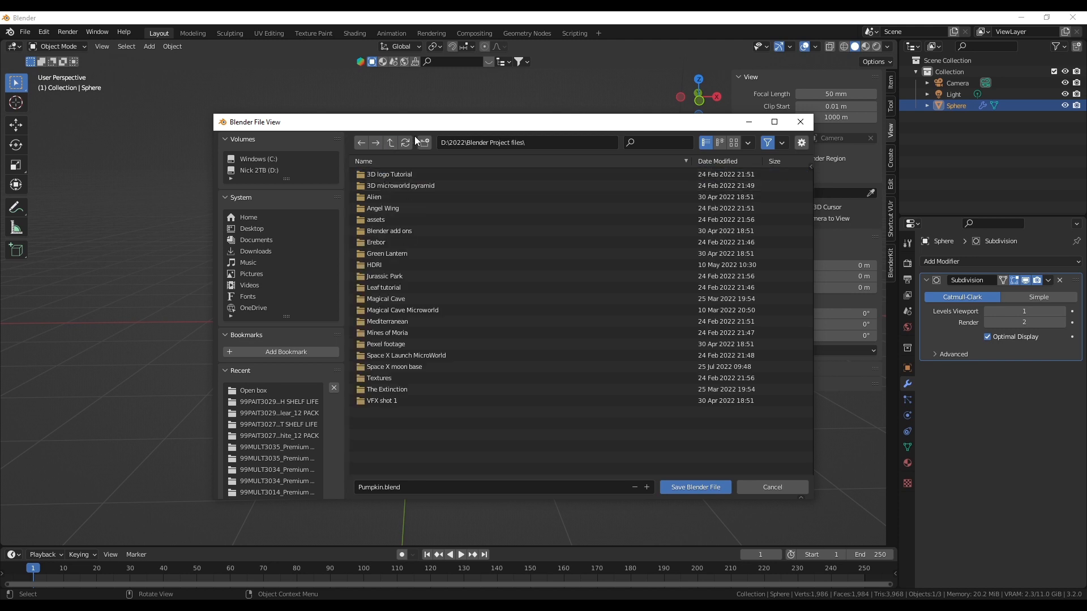
click(678, 487)
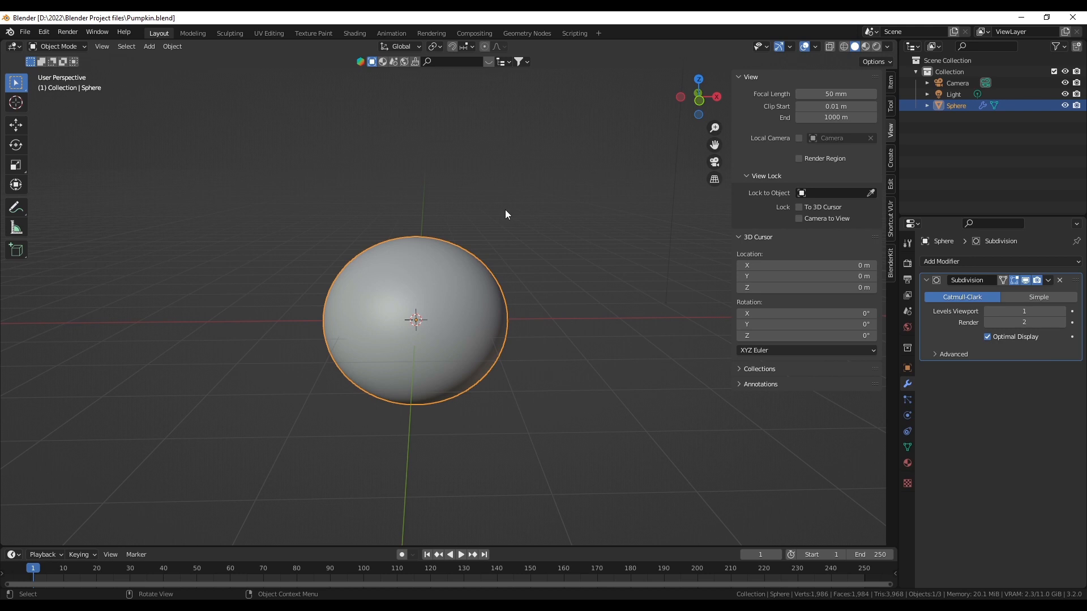
Enter Edit Mode on the sphere and switch to edge selection.
middle_drag(490, 231, 469, 271)
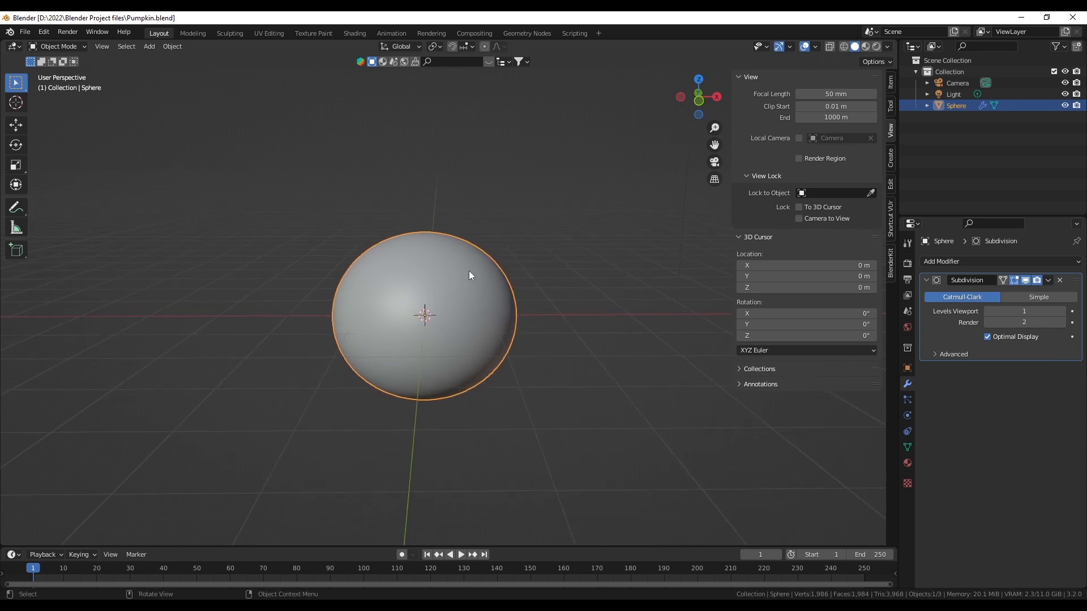
click(58, 48)
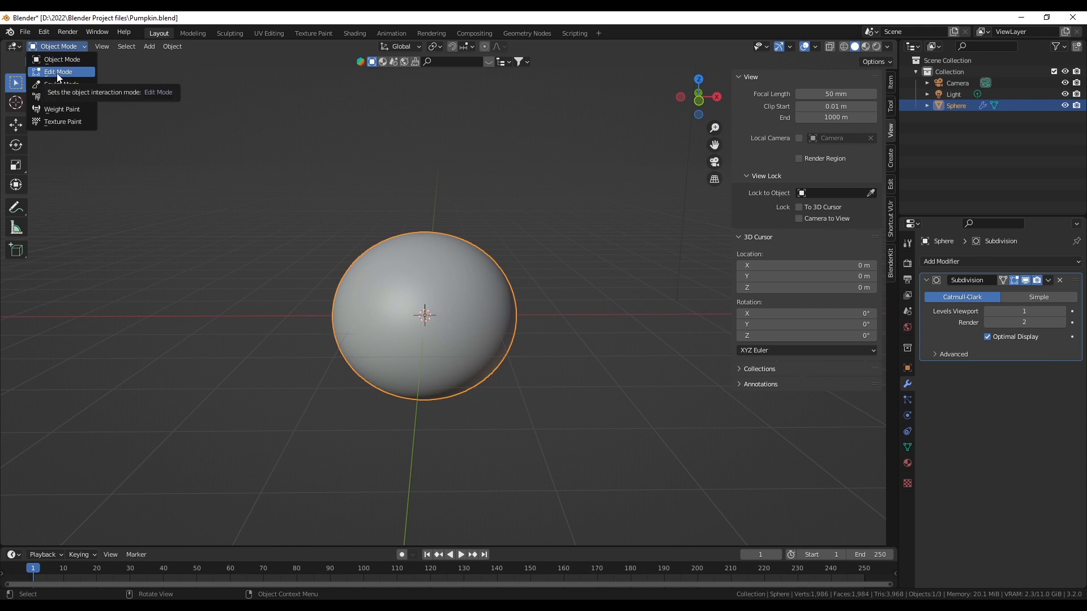
click(56, 73)
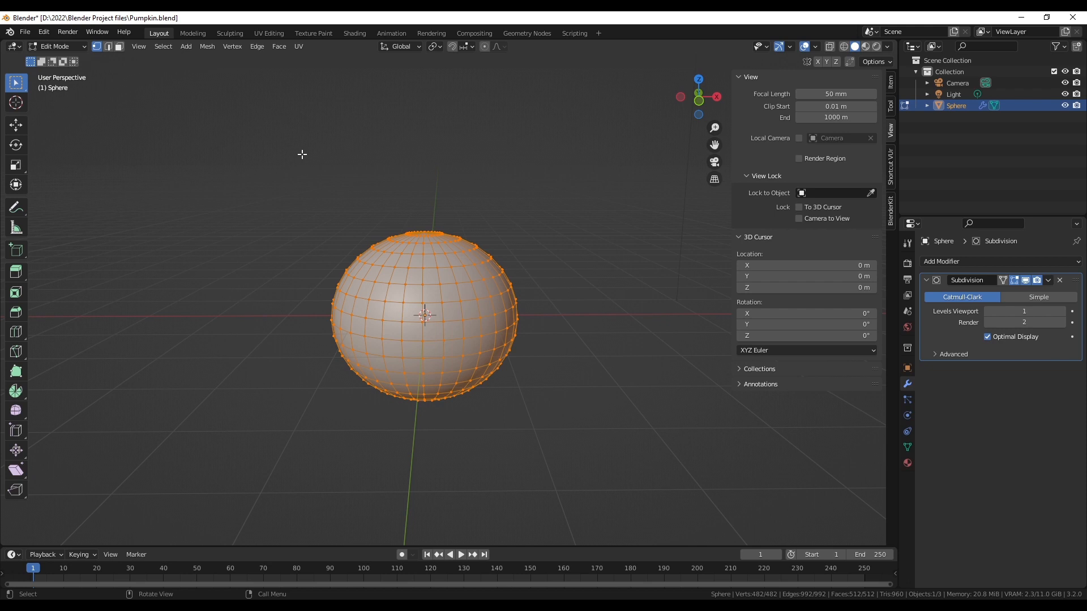
scroll(361, 258, up, 2)
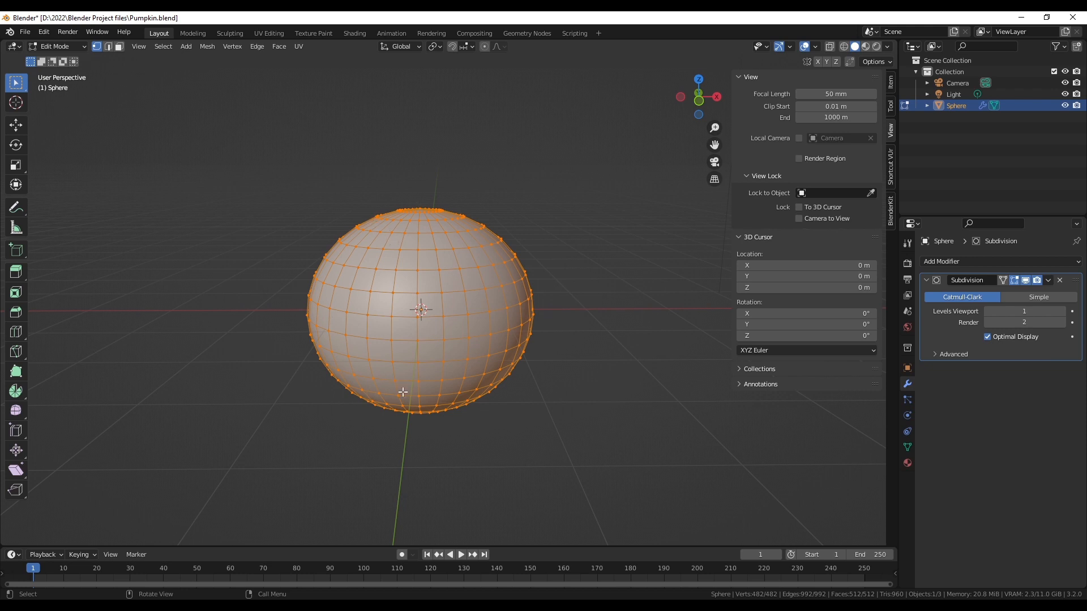
scroll(418, 358, up, 1)
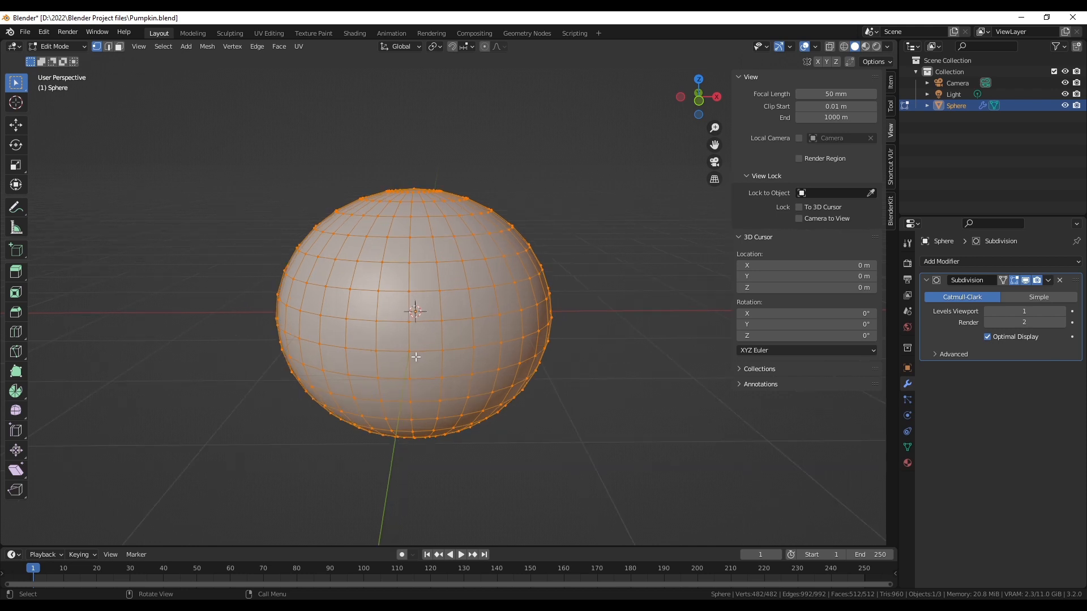
click(107, 46)
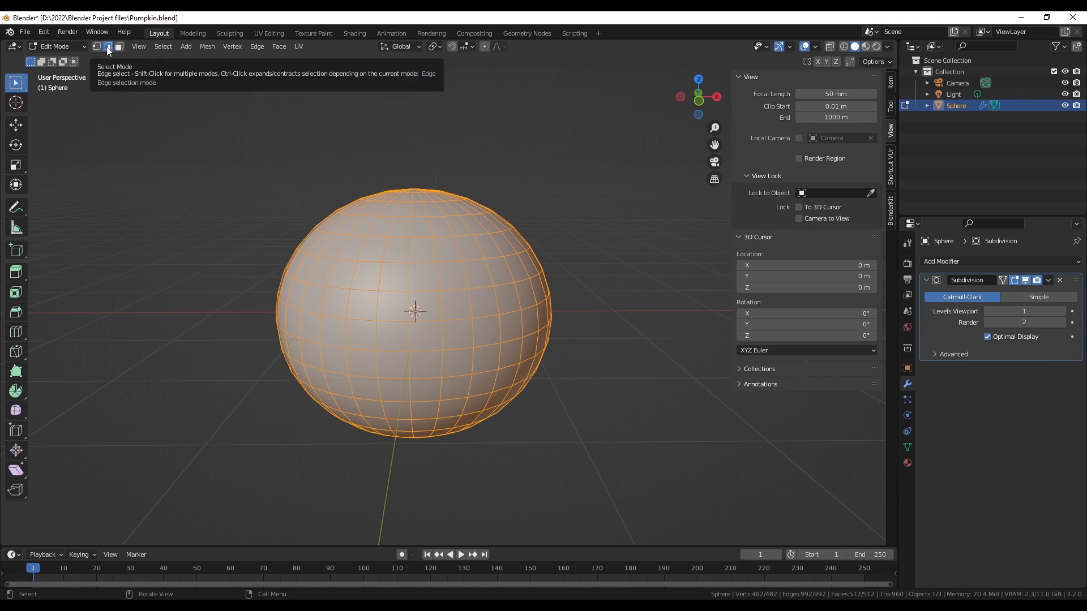
In top view, select the four perpendicular edges that meet at the sphere's top pole.
click(408, 243)
middle_drag(498, 253, 485, 288)
scroll(485, 289, up, 5)
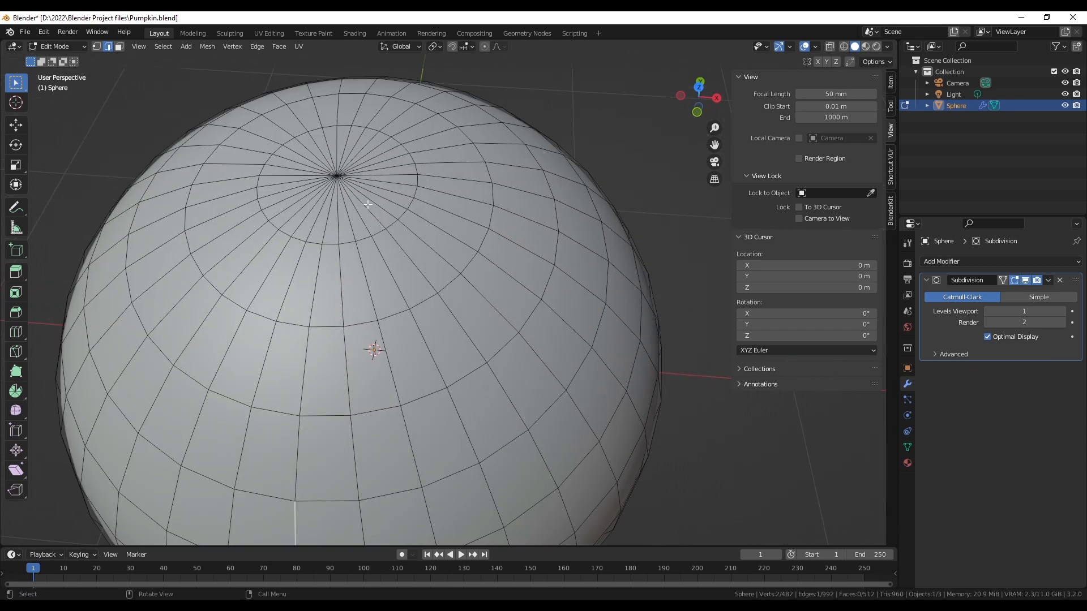
middle_drag(368, 205, 449, 336)
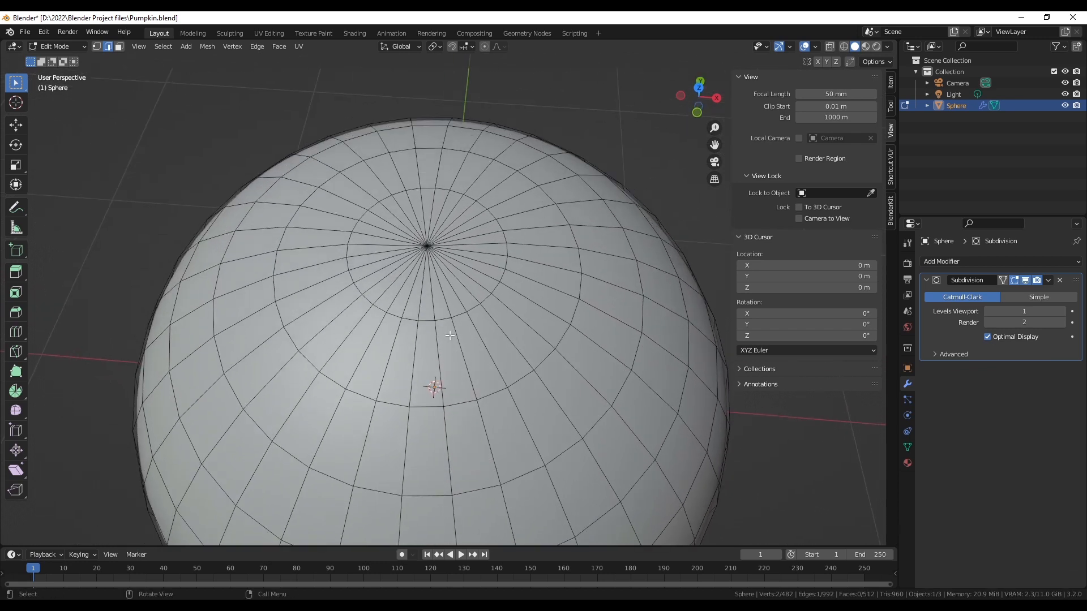
click(698, 89)
shift+middle_drag(492, 293, 417, 217)
scroll(398, 208, up, 1)
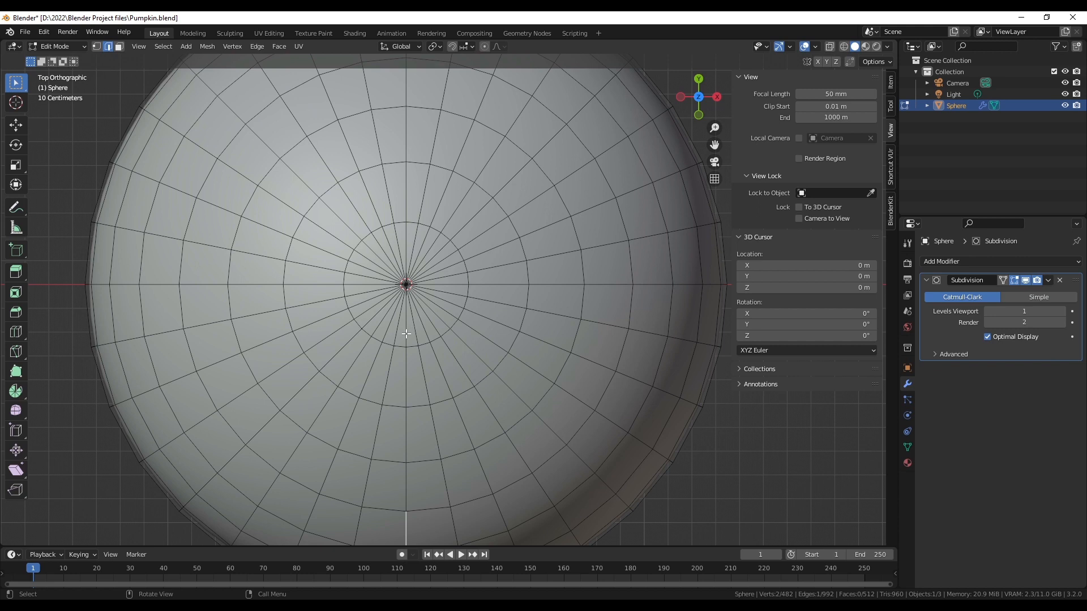
shift+click(407, 236)
scroll(397, 315, down, 1)
scroll(390, 308, up, 5)
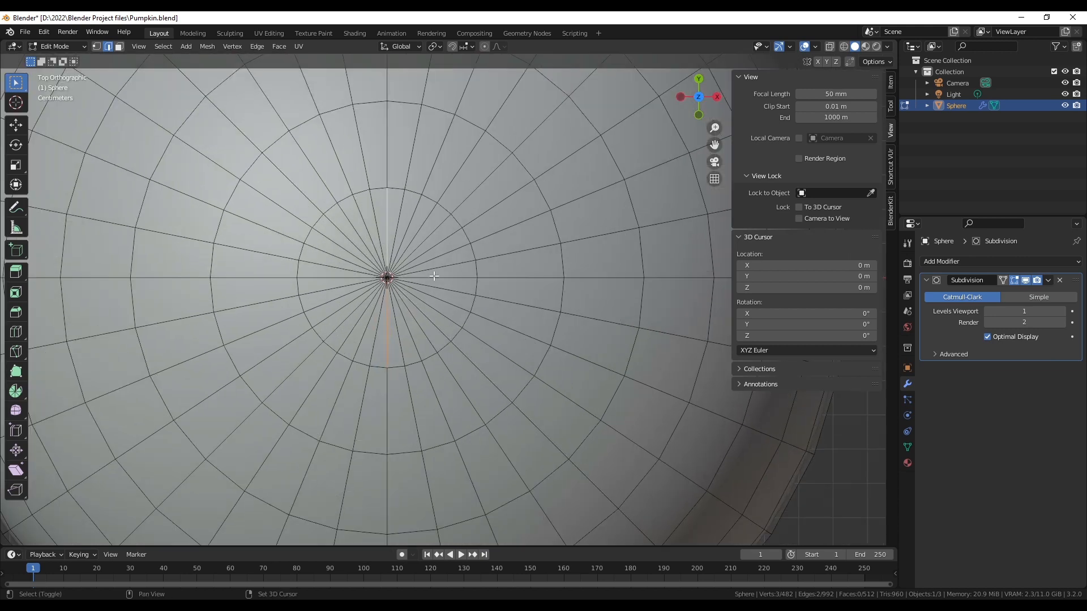
scroll(390, 308, down, 1)
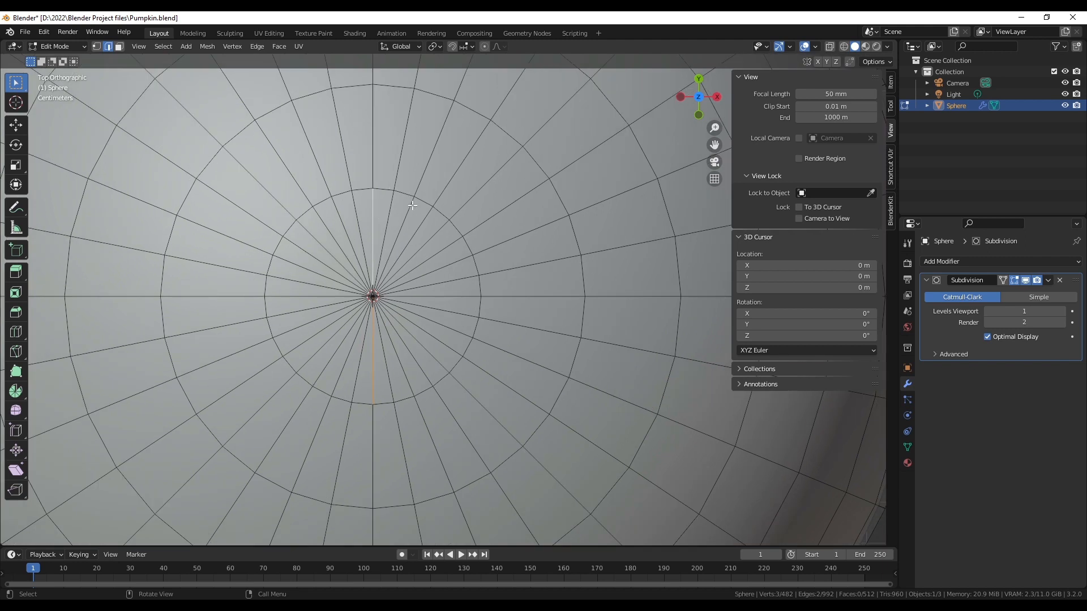
scroll(443, 245, down, 3)
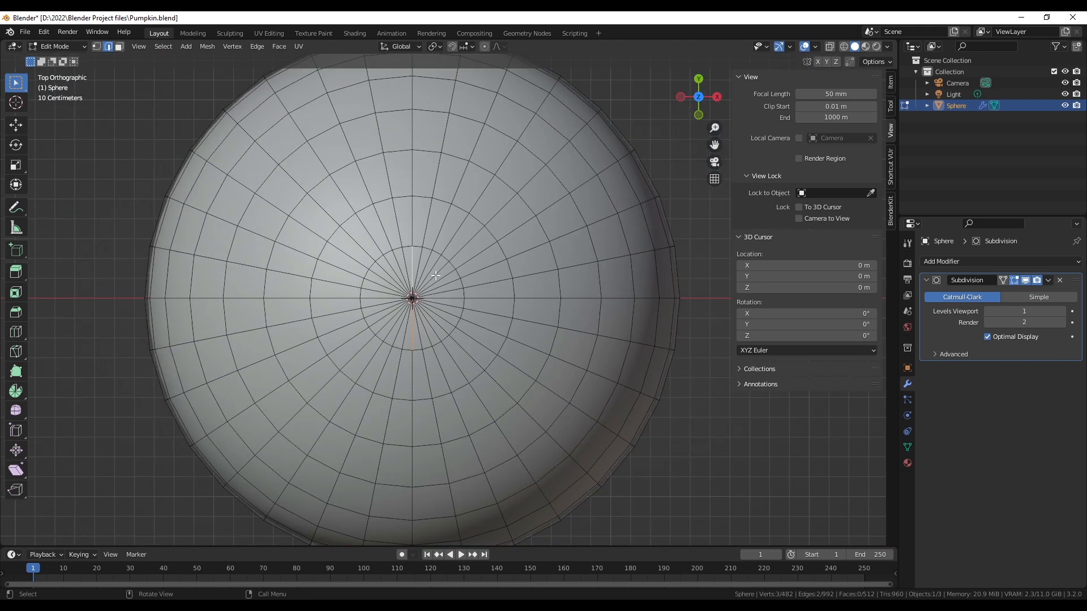
scroll(443, 274, up, 3)
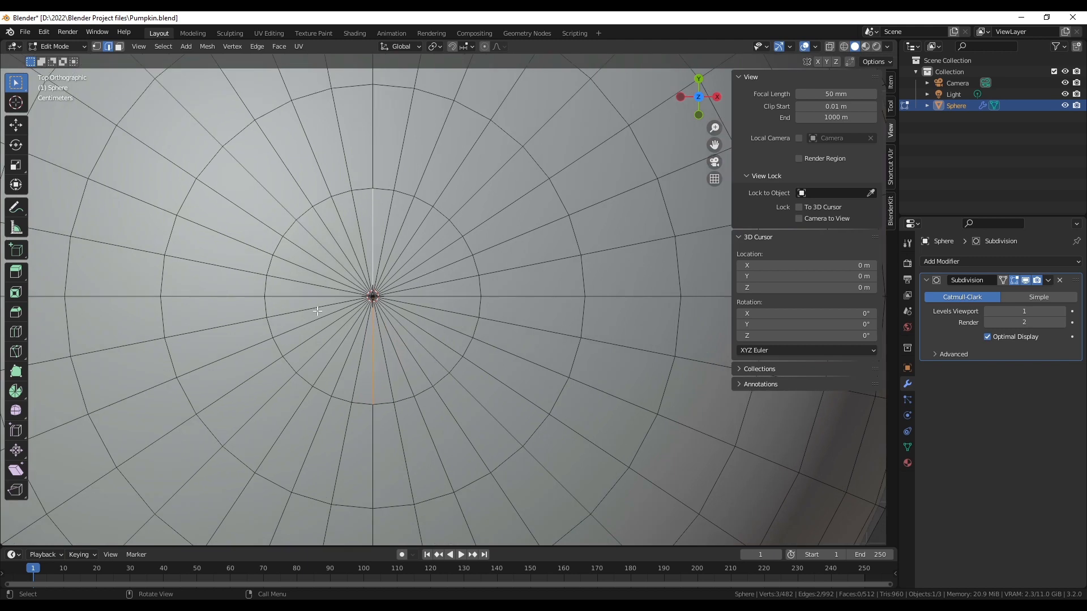
shift+click(272, 297)
shift+click(427, 297)
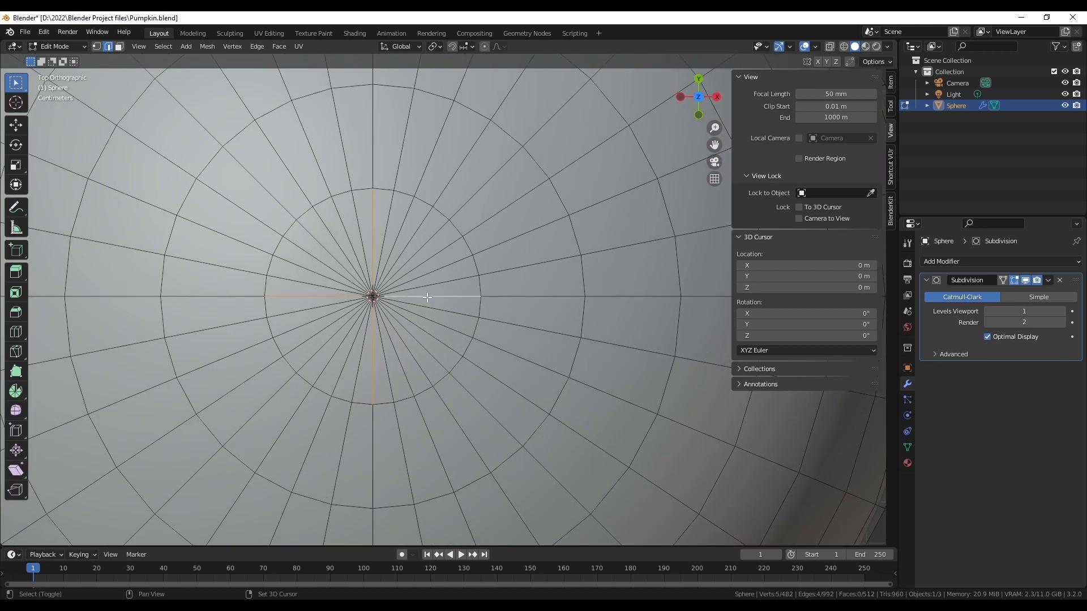
Add the four diagonal edges at the top pole to the selection, so that every fourth radial edge is selected.
shift+click(417, 250)
shift+click(315, 351)
shift+click(321, 247)
shift+click(399, 316)
Extend the eight selected pole edges to full edge loops running down the sphere.
scroll(399, 315, down, 6)
middle_drag(400, 315, 428, 229)
scroll(400, 161, up, 3)
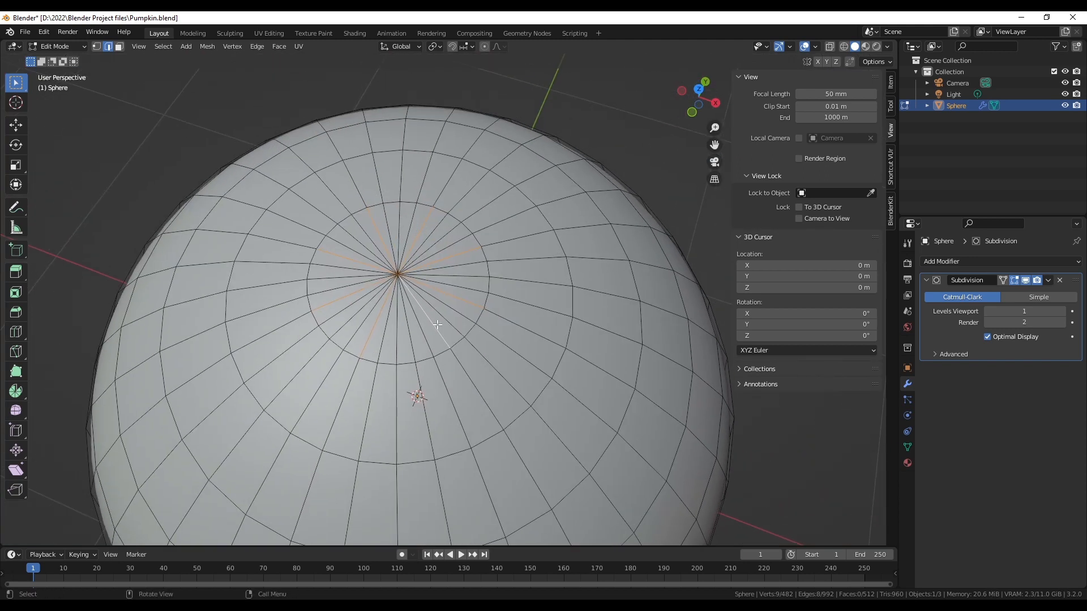
scroll(424, 238, down, 3)
middle_drag(424, 238, 403, 249)
click(163, 46)
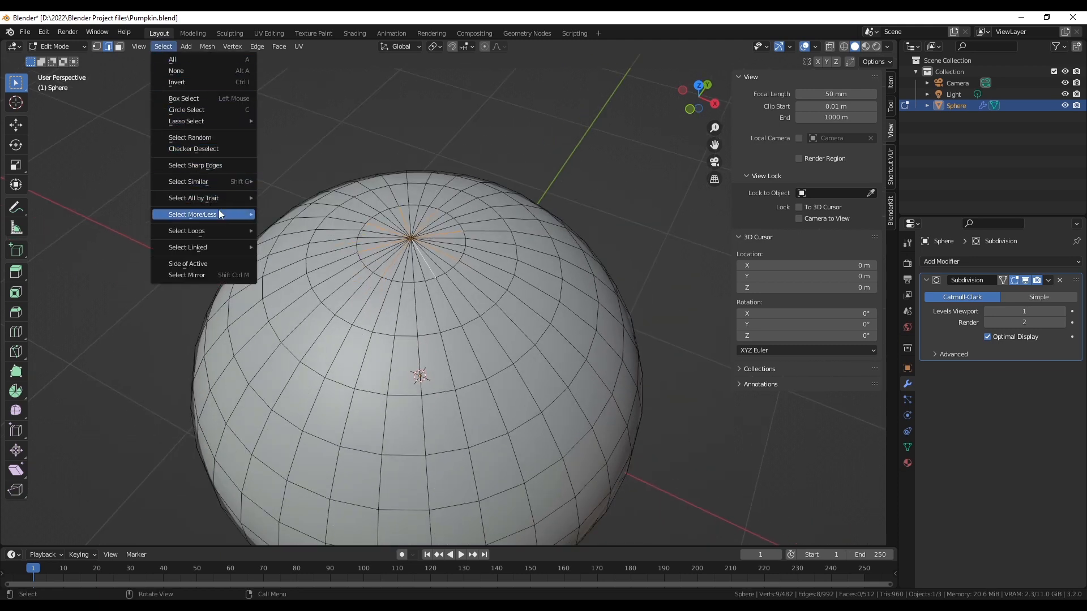
mouse_move(226, 234)
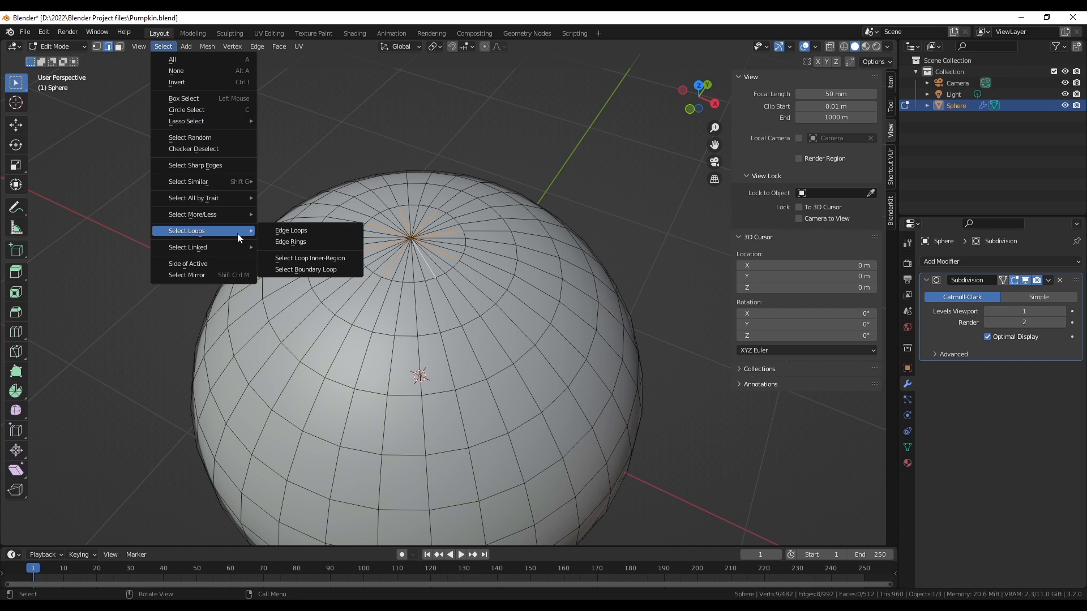
click(272, 229)
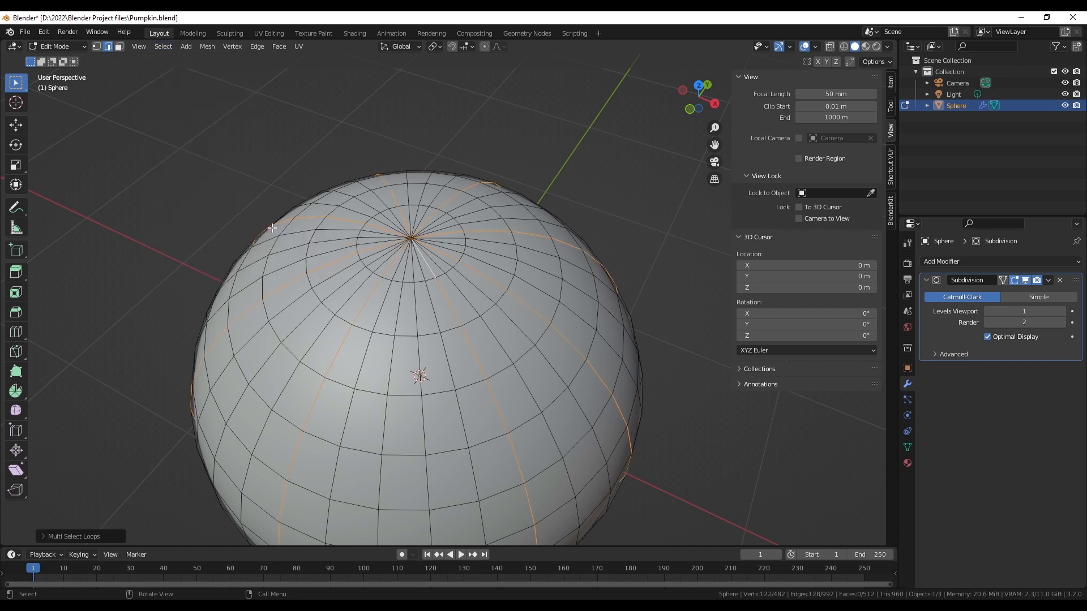
Scale the selected vertical edge loops slightly inward to form the pumpkin's grooves.
scroll(328, 214, down, 3)
middle_drag(430, 338, 408, 304)
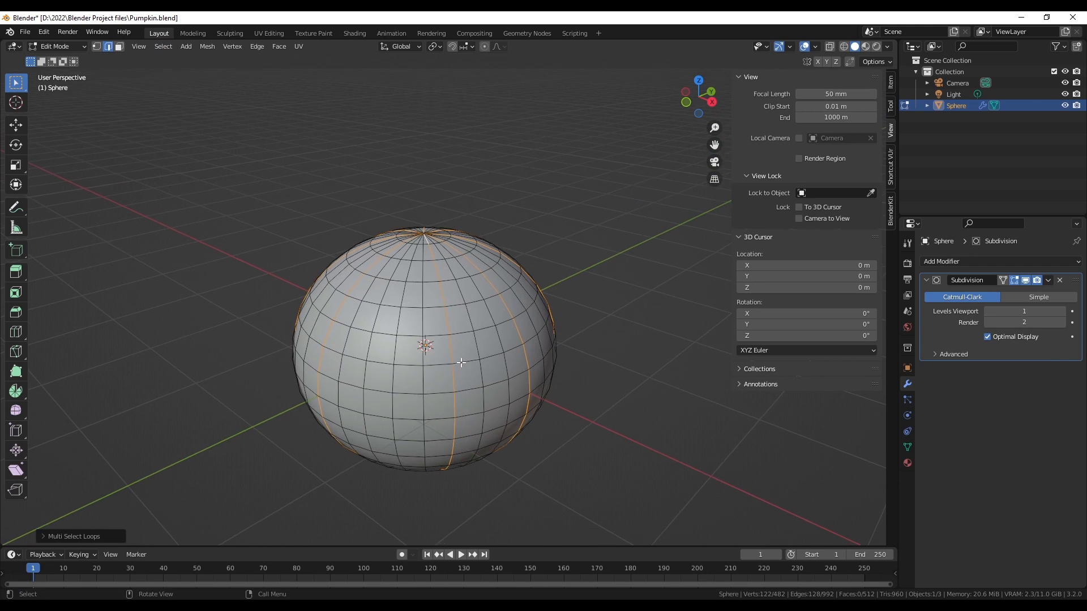
middle_drag(538, 325, 590, 284)
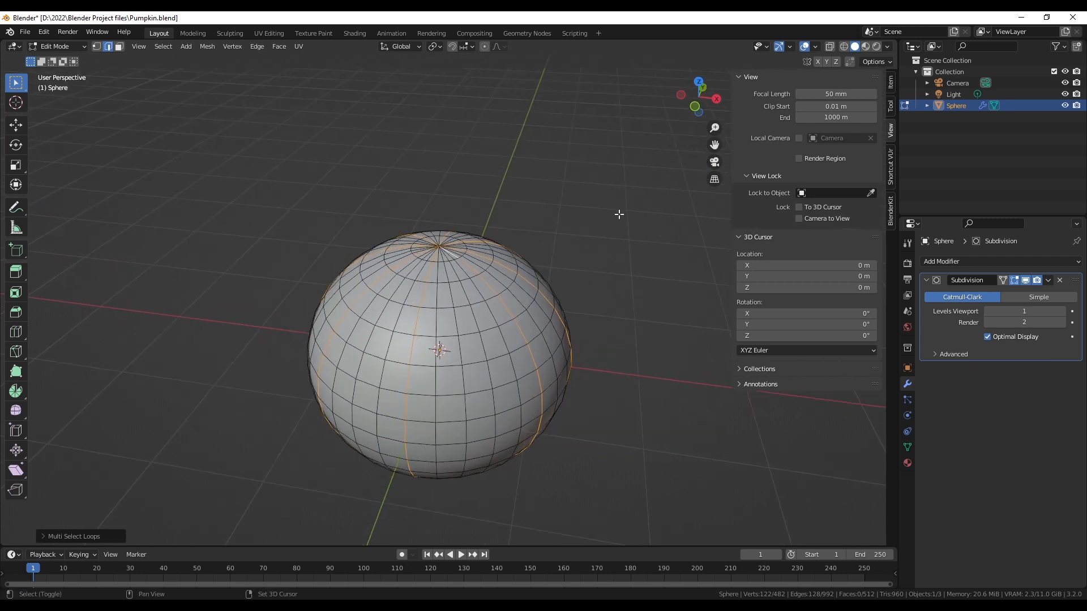
shift+middle_drag(619, 221, 616, 172)
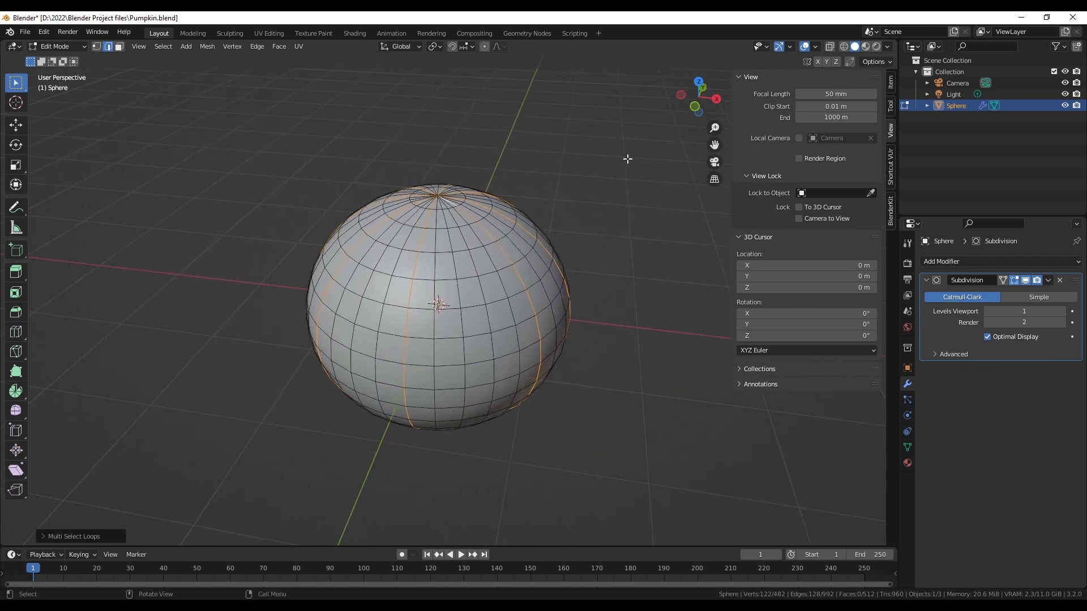
key(s)
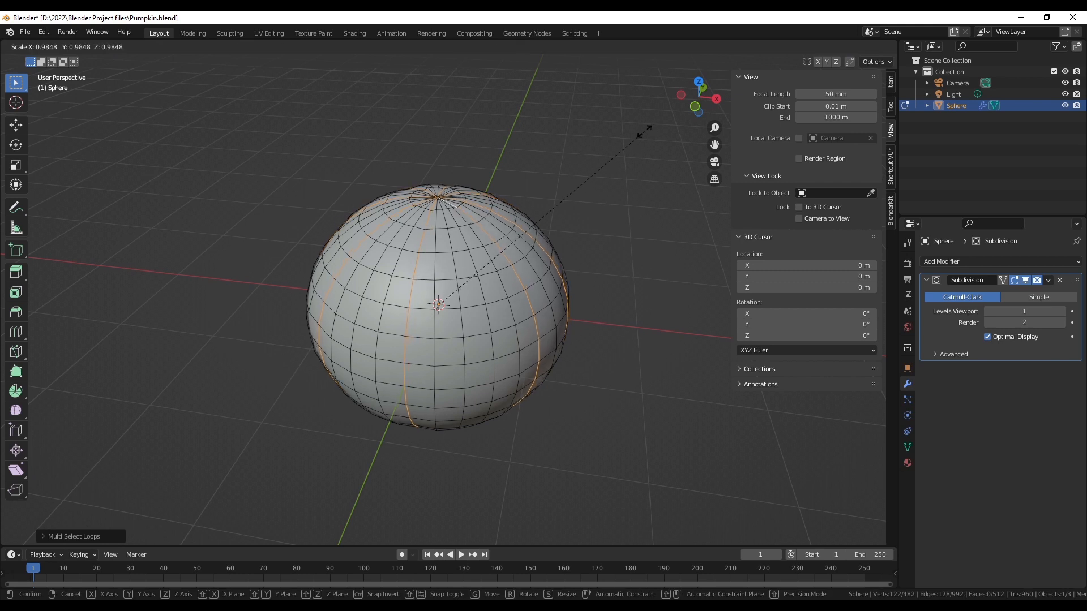
click(623, 150)
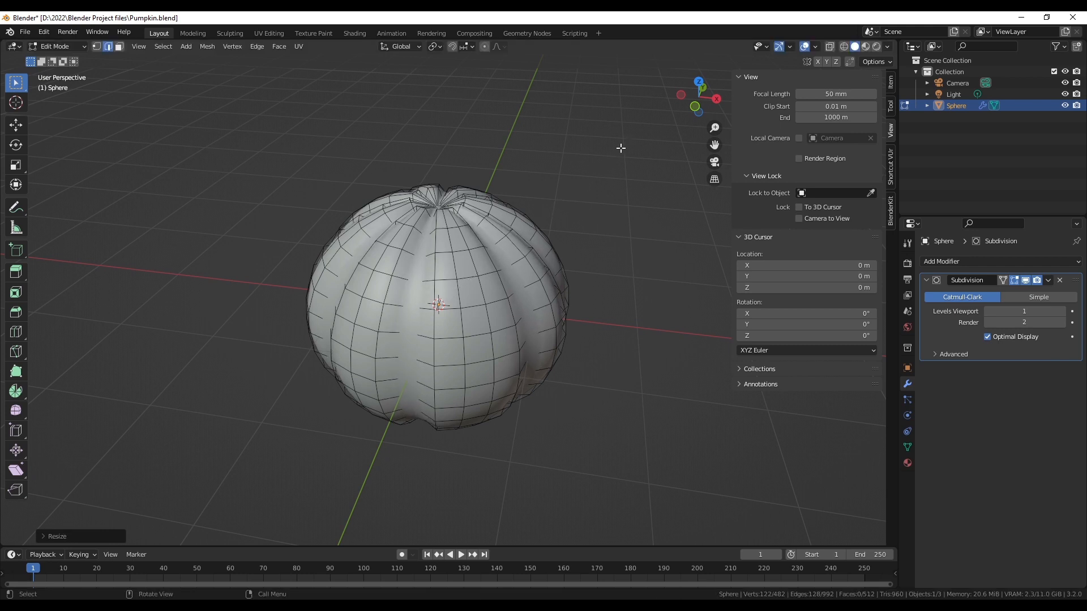
Return to Object Mode and deselect the pumpkin.
click(56, 46)
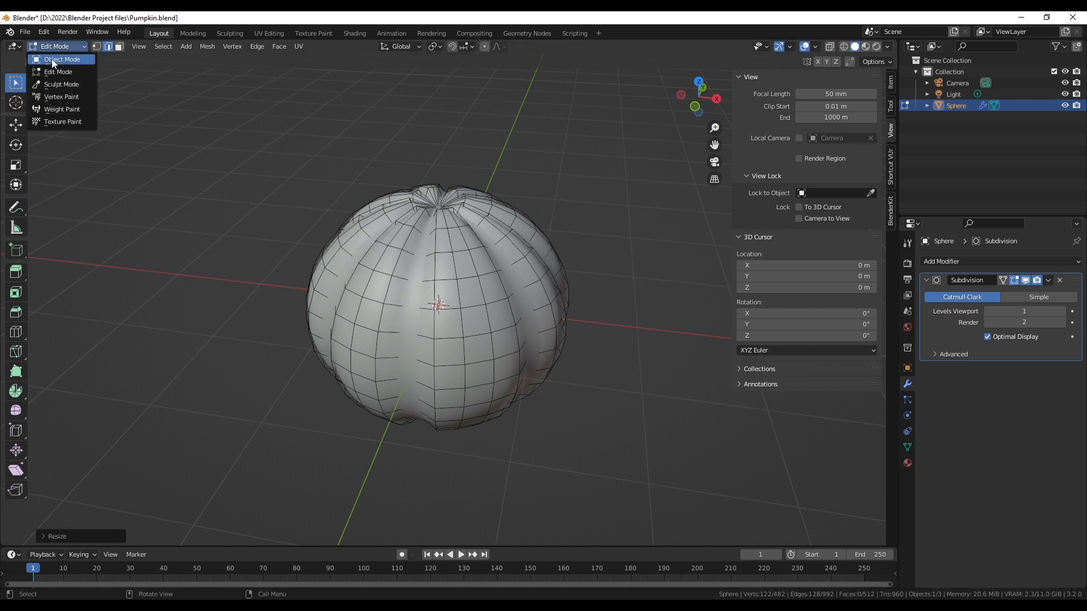
click(54, 55)
click(534, 140)
Examine the pumpkin's grooves and top from the front and from above.
middle_drag(558, 198, 448, 211)
middle_drag(474, 272, 470, 232)
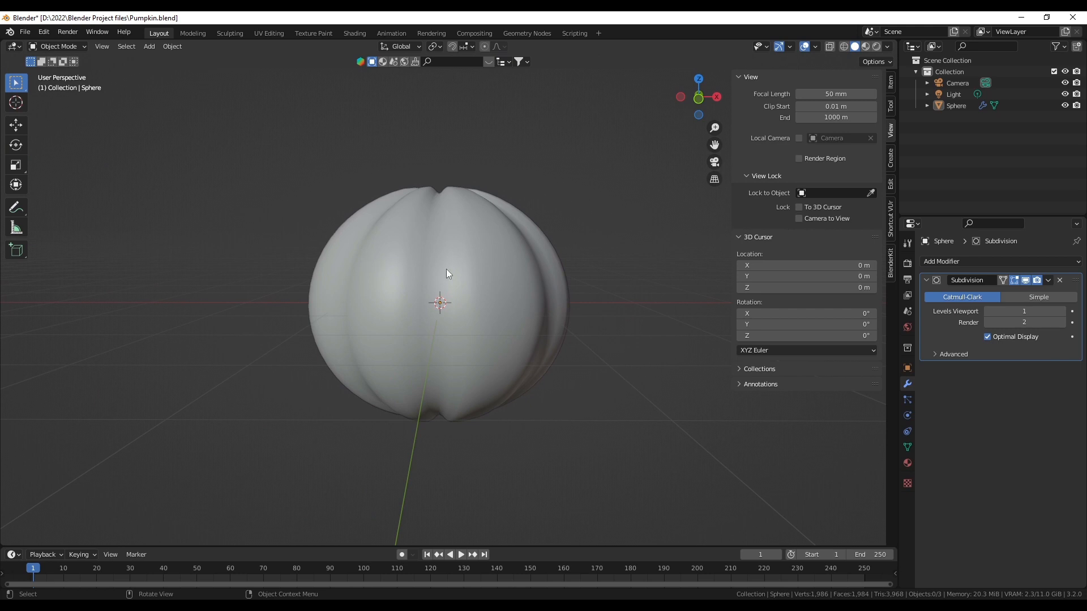
middle_drag(440, 265, 440, 324)
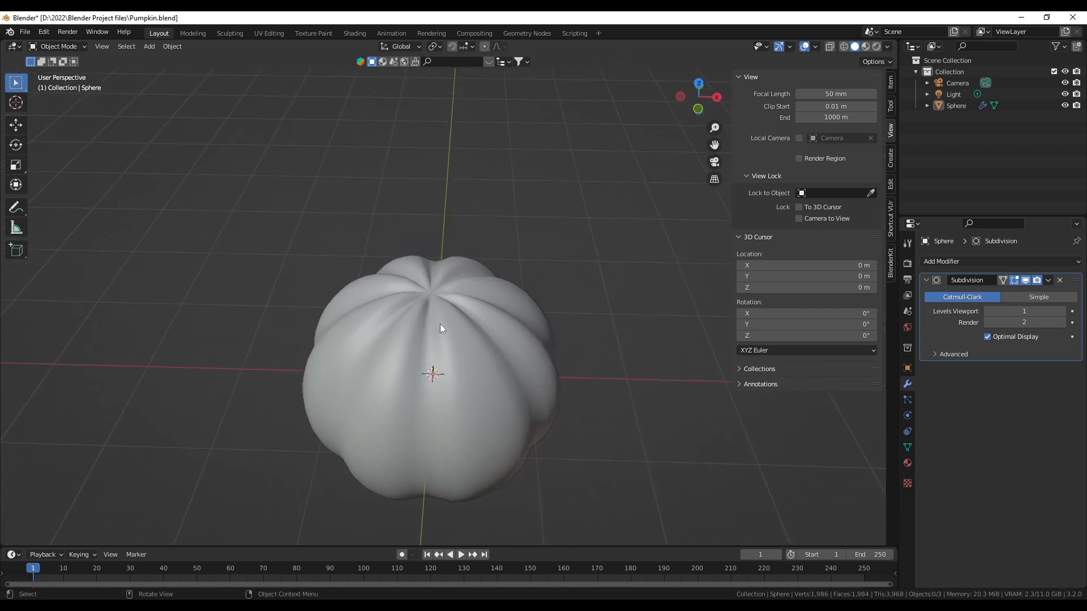
scroll(439, 324, up, 3)
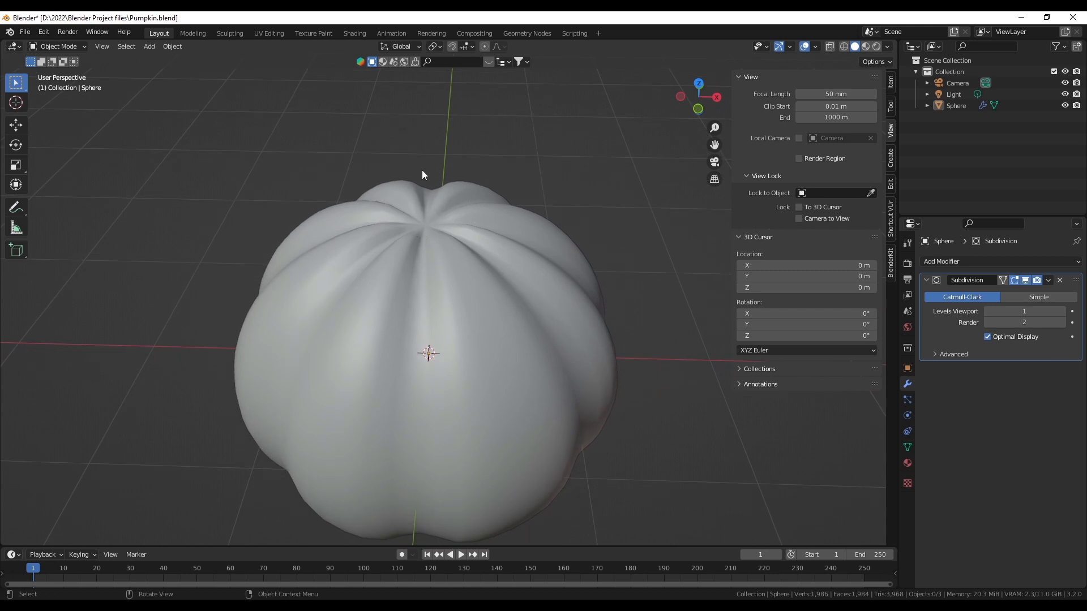
scroll(443, 118, down, 3)
middle_drag(439, 121, 430, 166)
scroll(430, 166, up, 1)
key(shift)
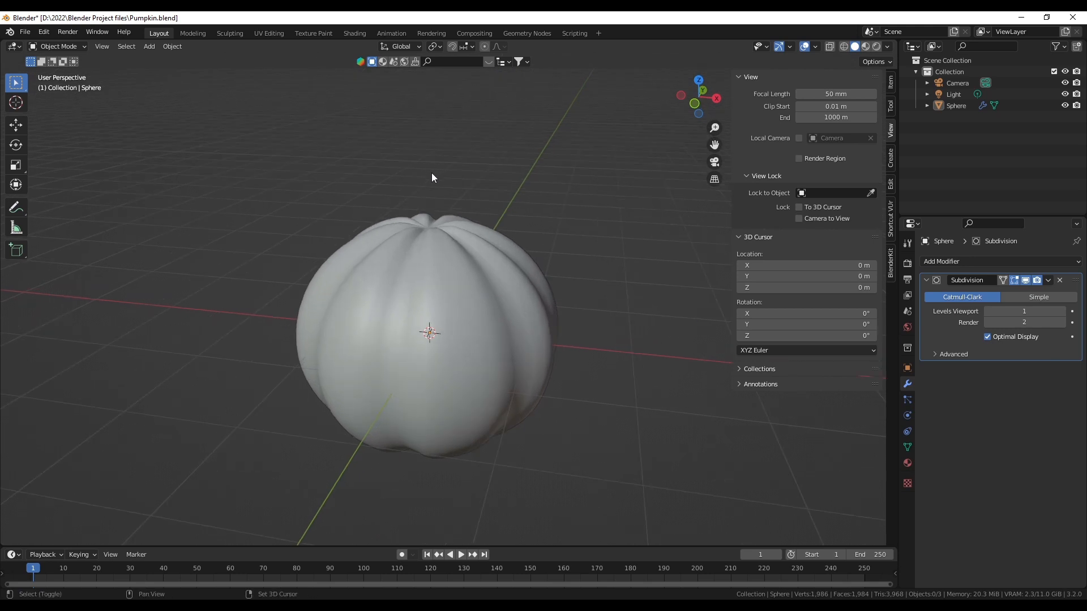
Add a cylinder mesh and raise it along the global Z axis until it sits above the pumpkin.
click(149, 48)
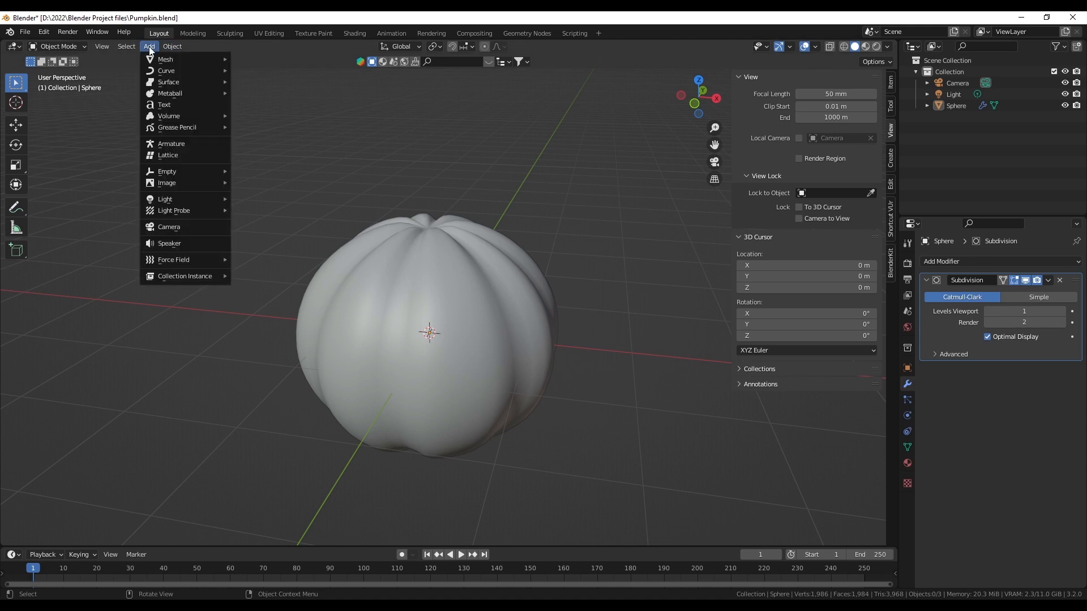
mouse_move(168, 60)
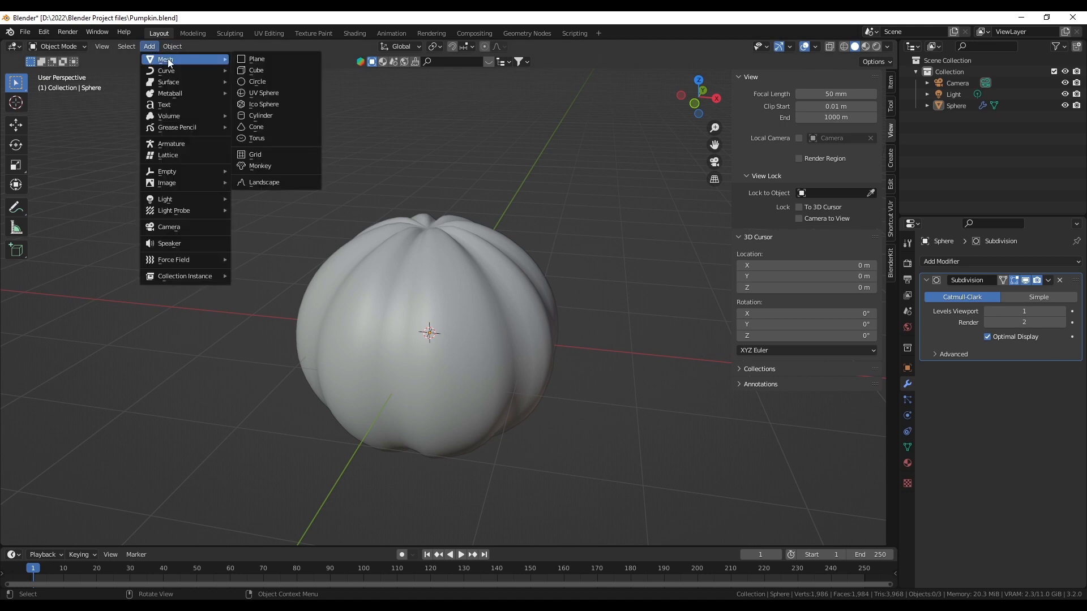
click(274, 116)
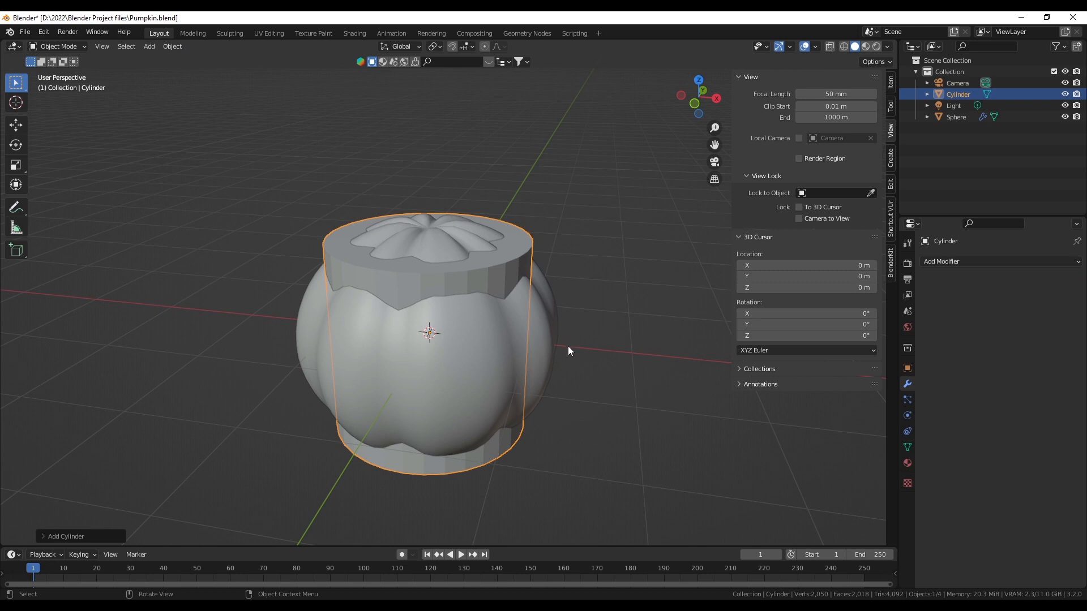
key(g)
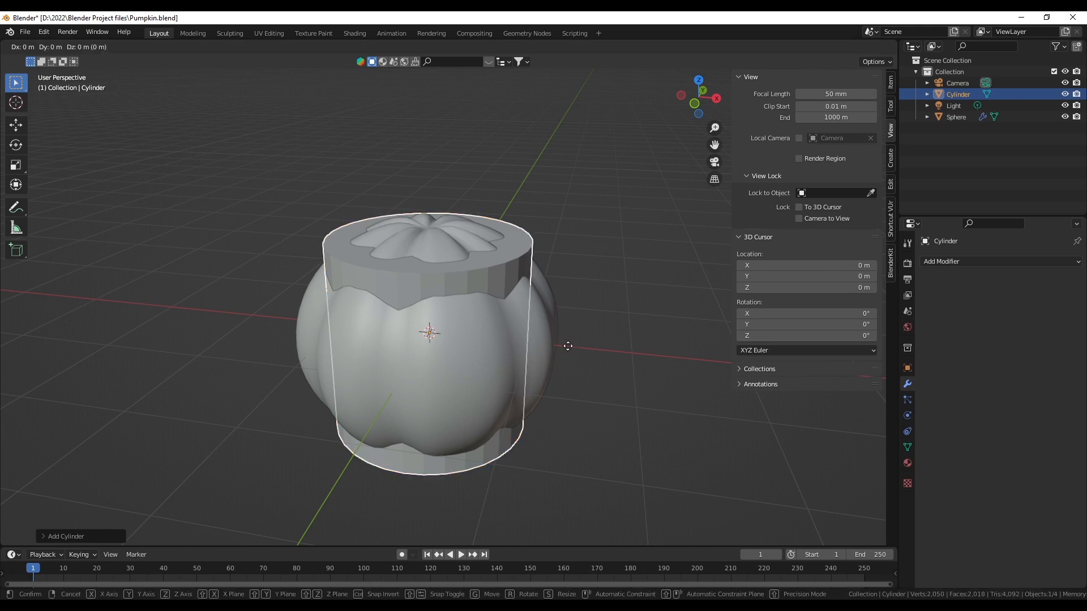
key(z)
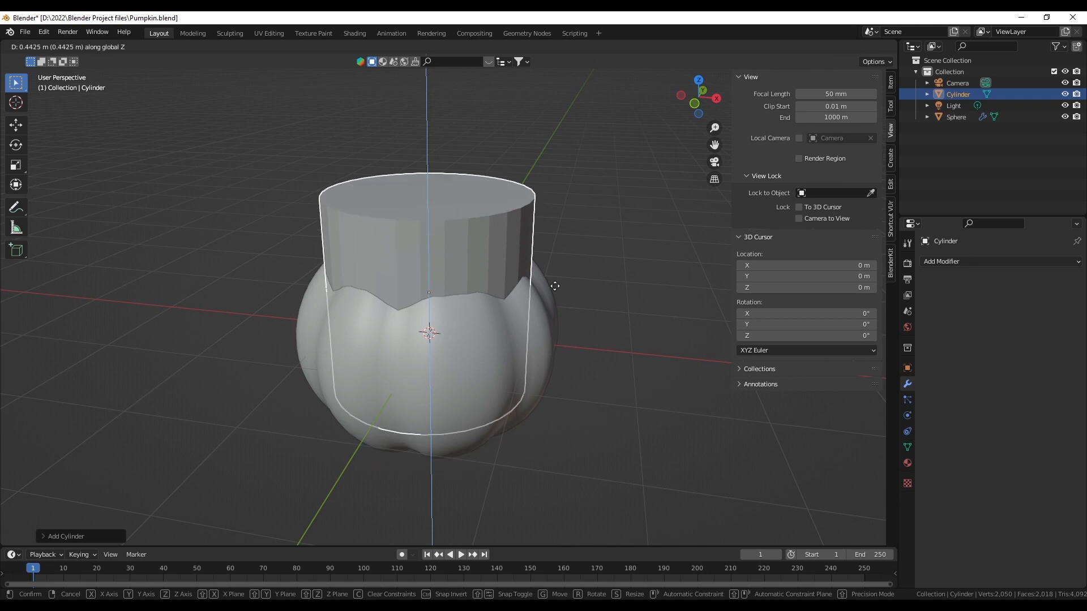
click(538, 148)
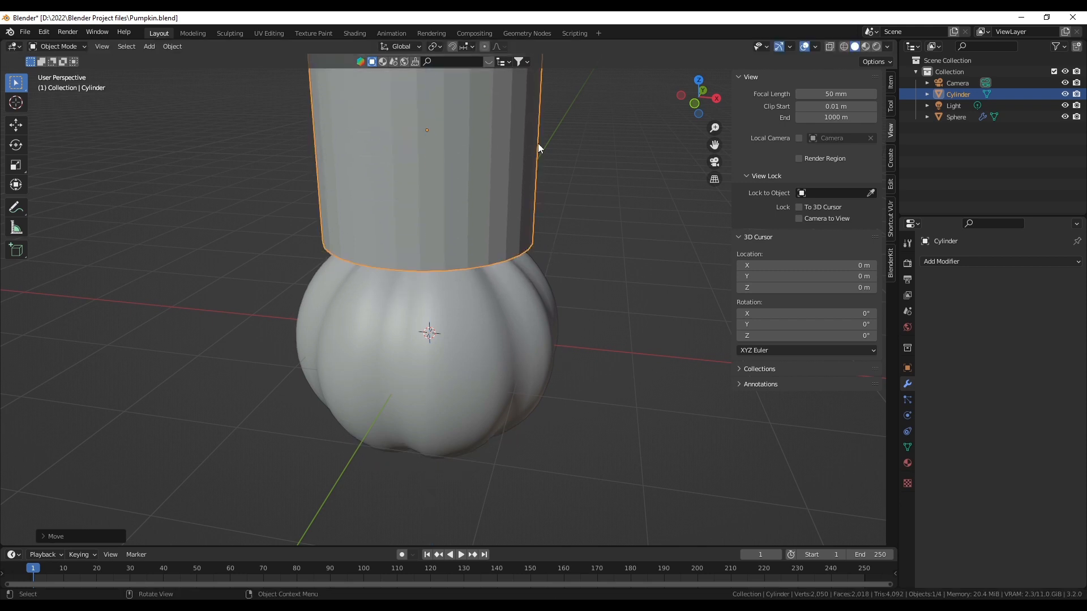
Scale the new cylinder down uniformly to about one tenth of its size.
middle_drag(593, 110, 637, 198)
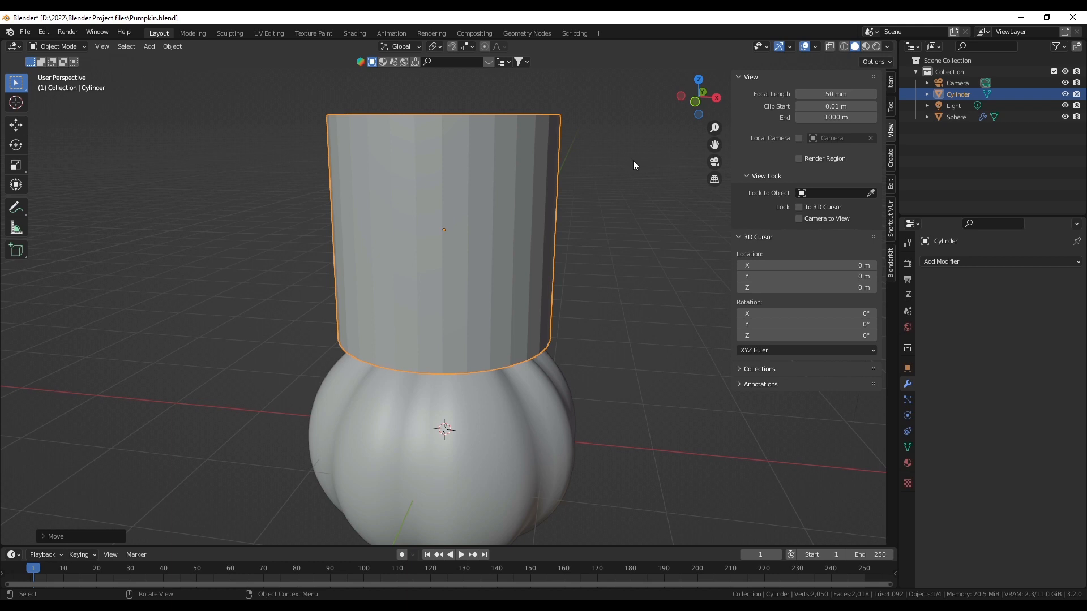
key(s)
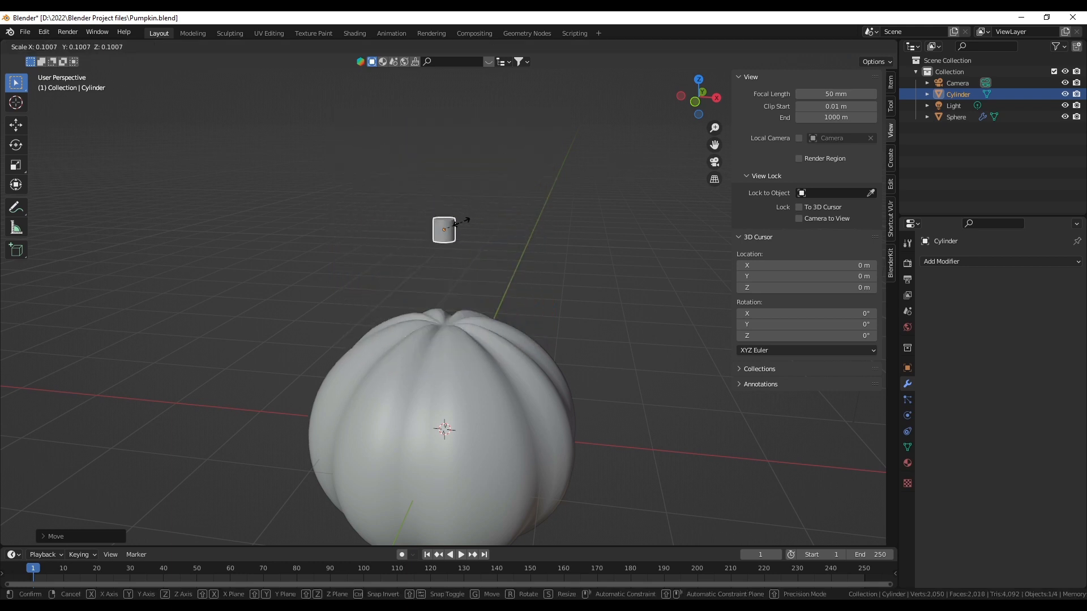
click(456, 227)
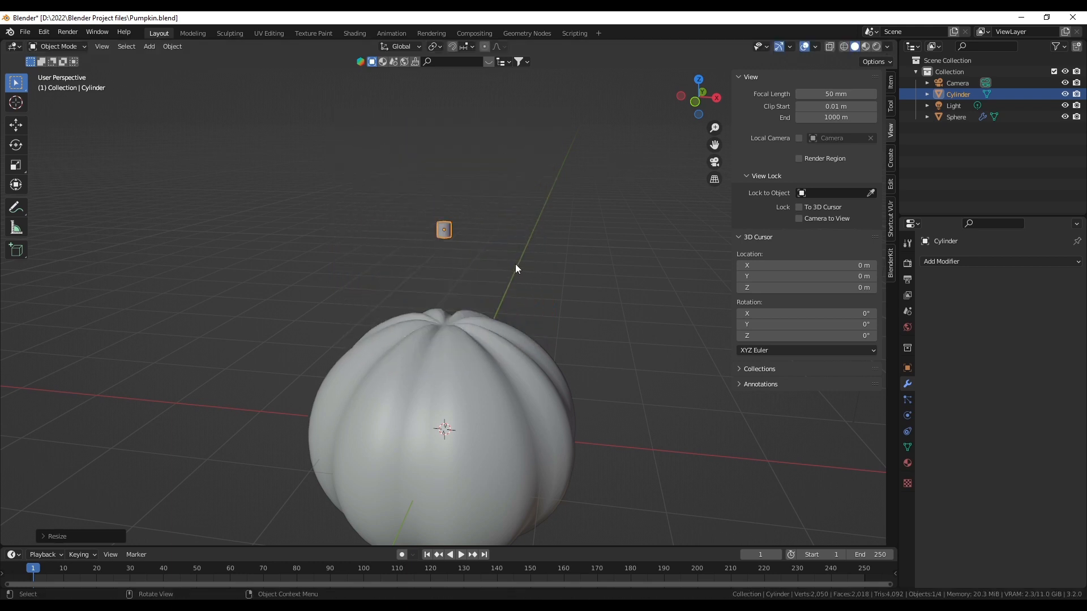
Enter Edit Mode on the small cylinder and stretch its mesh along Z to more than four times its height.
shift+middle_drag(470, 268, 515, 217)
scroll(488, 283, up, 2)
mouse_move(507, 152)
middle_down()
mouse_move(453, 153)
mouse_move(452, 136)
middle_up()
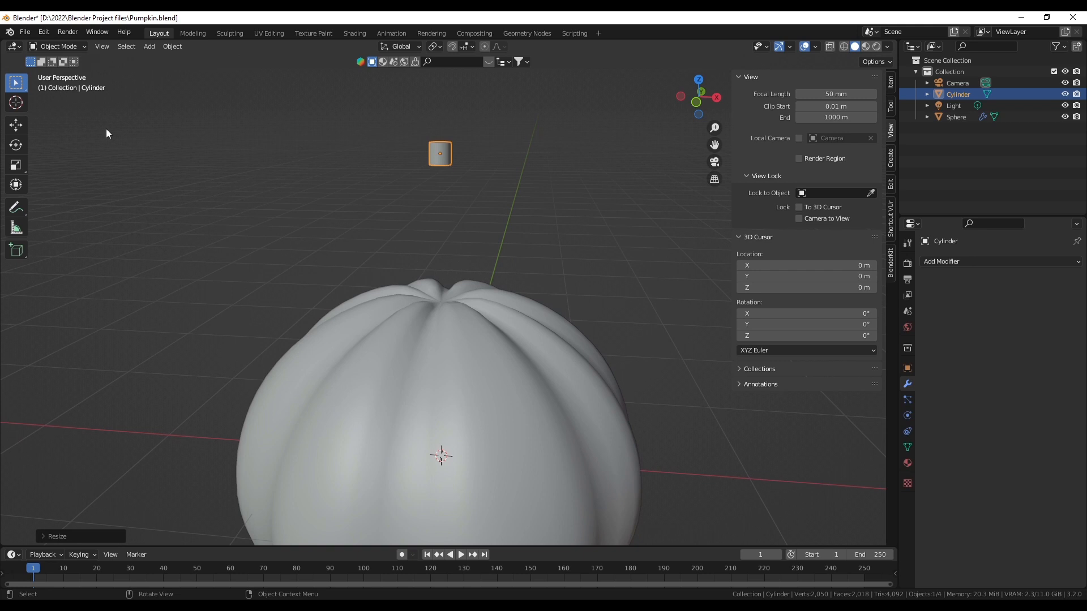
click(73, 47)
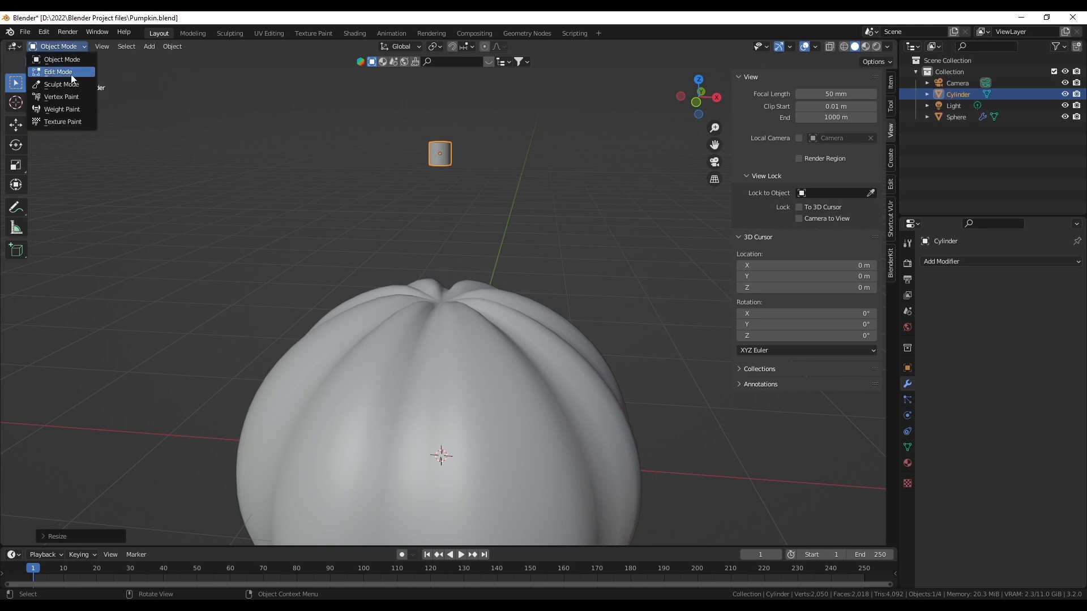
click(72, 78)
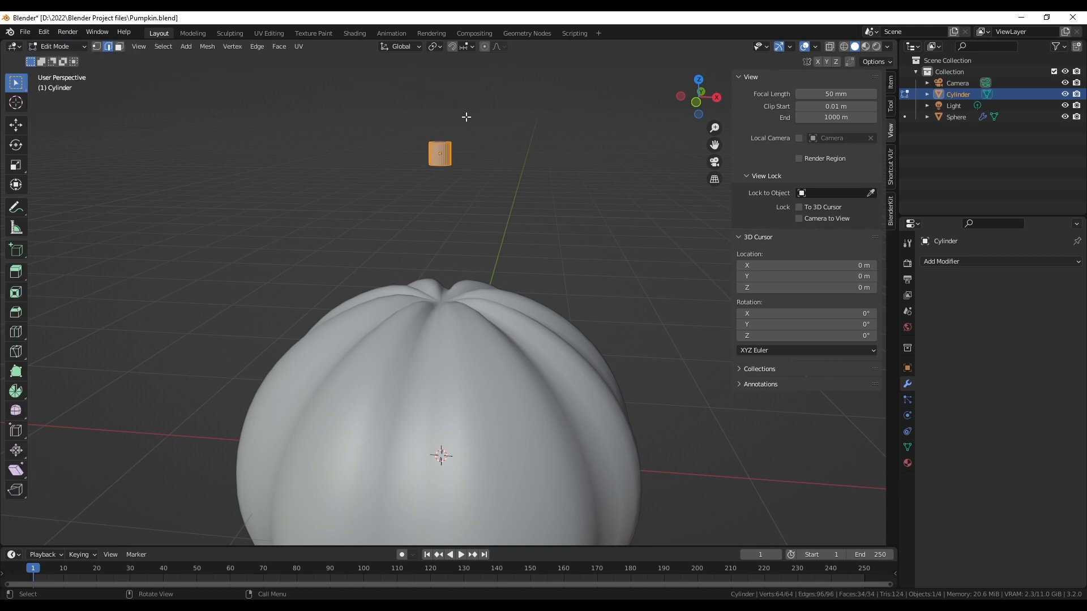
key(s)
key(z)
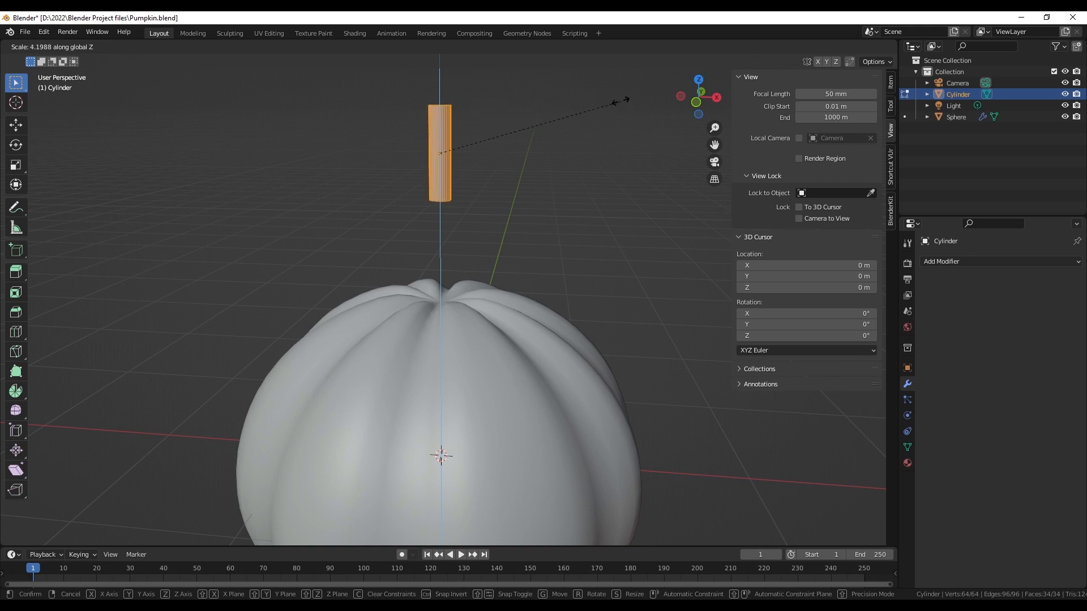
click(652, 89)
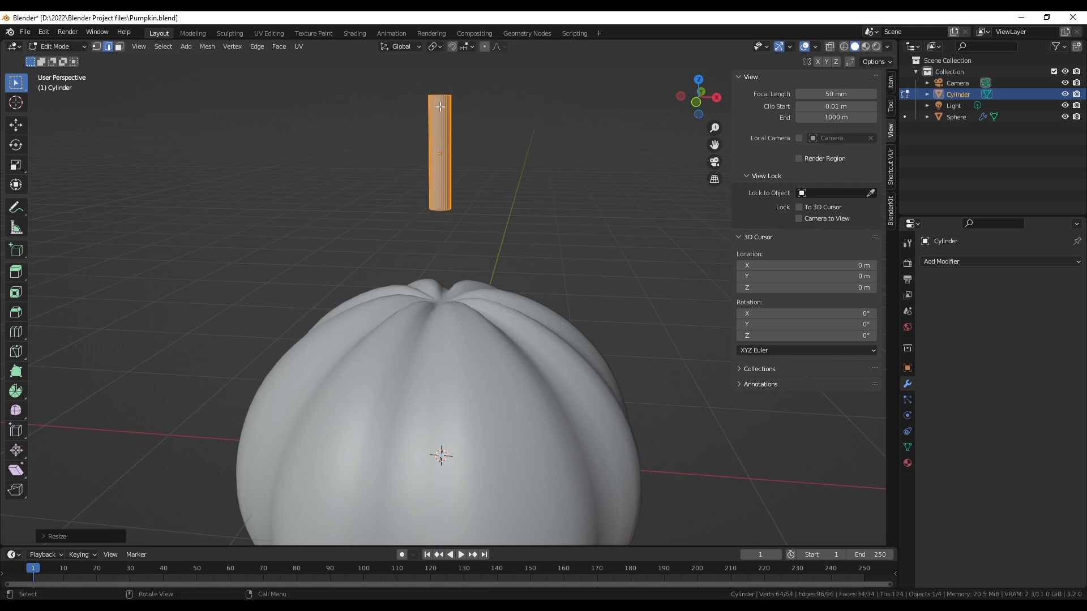
Scale the stretched cylinder mesh uniformly to about 0.59 of its size.
middle_drag(499, 118, 500, 156)
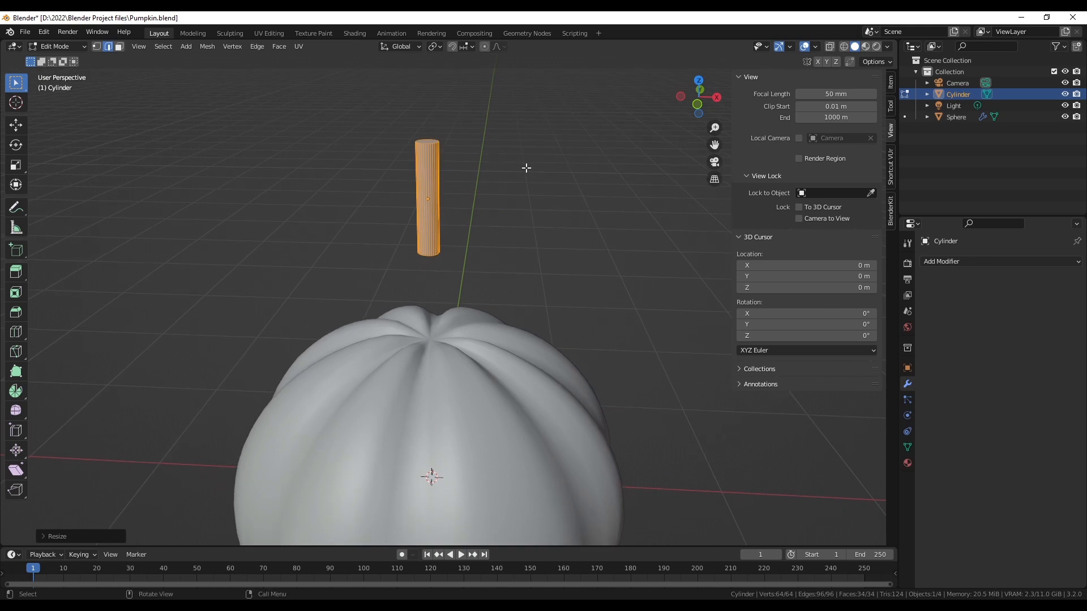
mouse_move(514, 149)
middle_down()
mouse_move(509, 133)
mouse_move(507, 155)
mouse_move(526, 161)
middle_up()
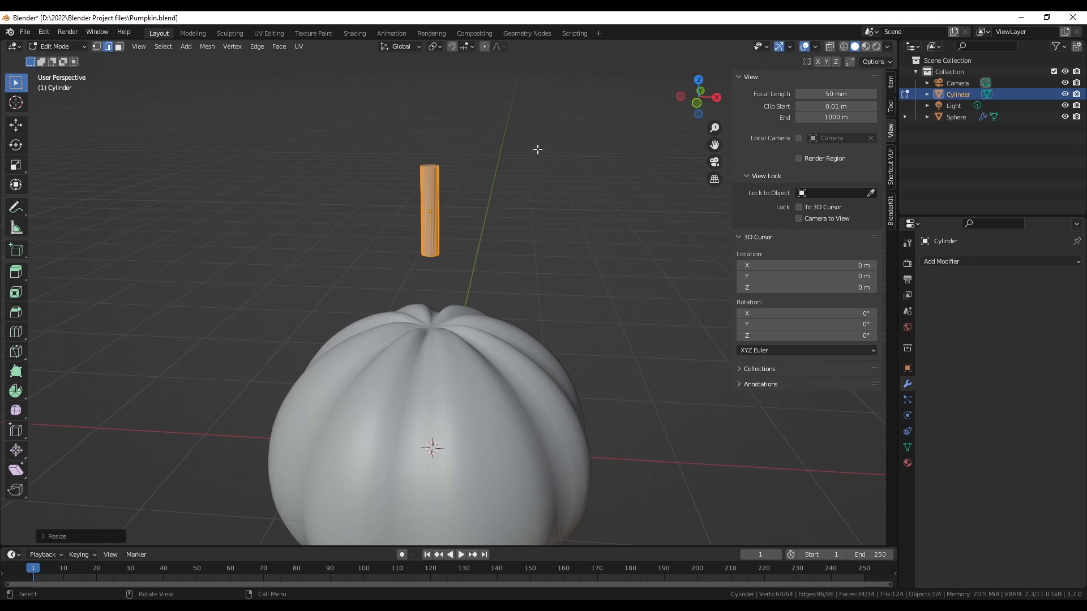
key(s)
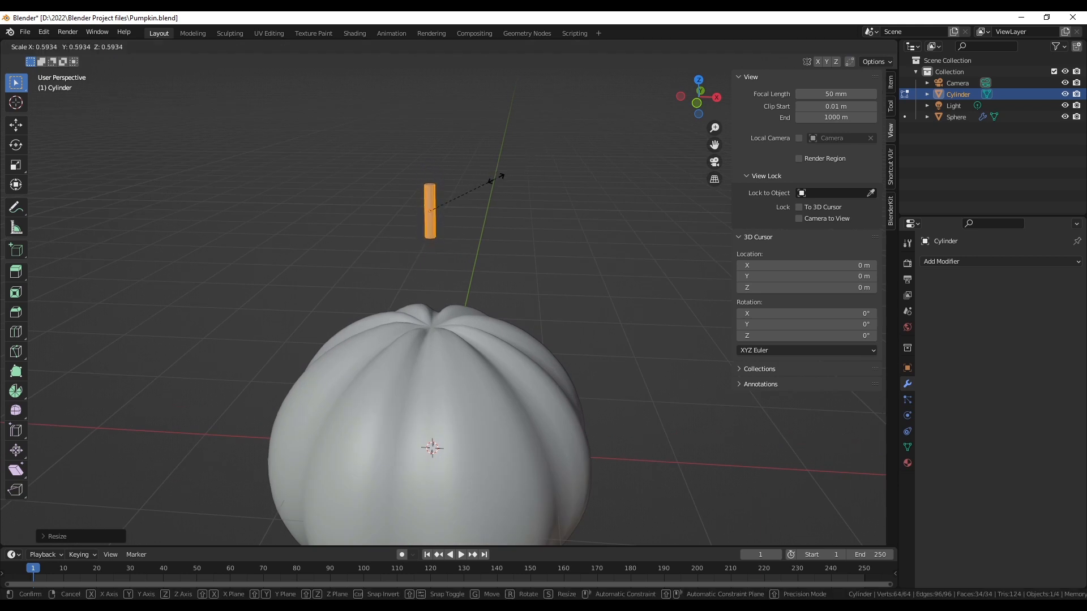
click(497, 174)
key(Tab)
Examine the thin cylinder above the pumpkin up close, in perspective and from the front orthographic view.
middle_drag(483, 189, 335, 146)
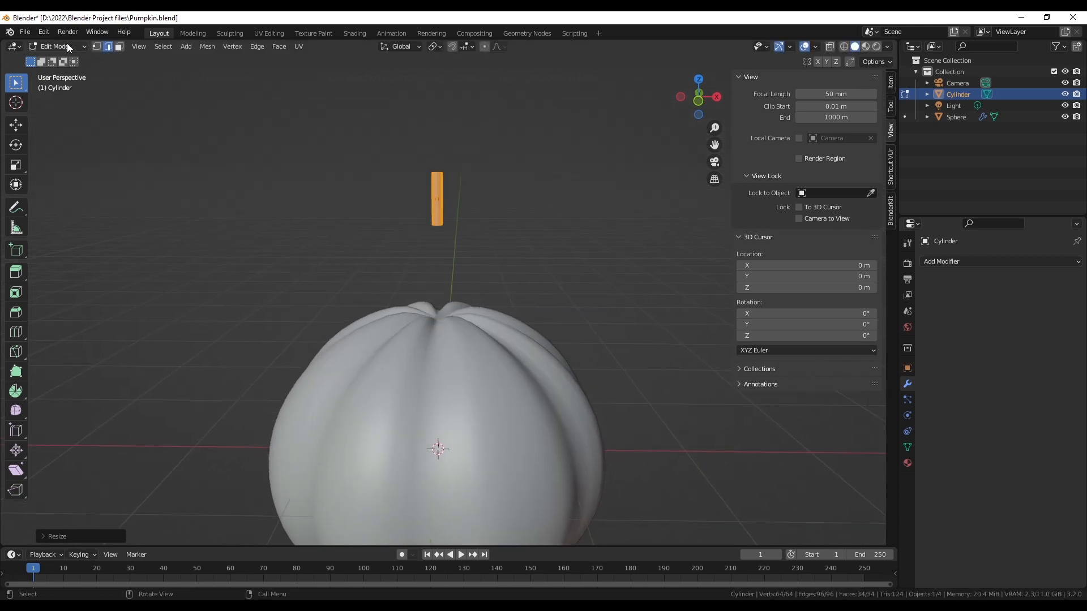
scroll(428, 192, up, 4)
shift+middle_drag(437, 61, 450, 200)
scroll(441, 238, up, 4)
scroll(437, 267, down, 5)
shift+middle_drag(433, 273, 429, 297)
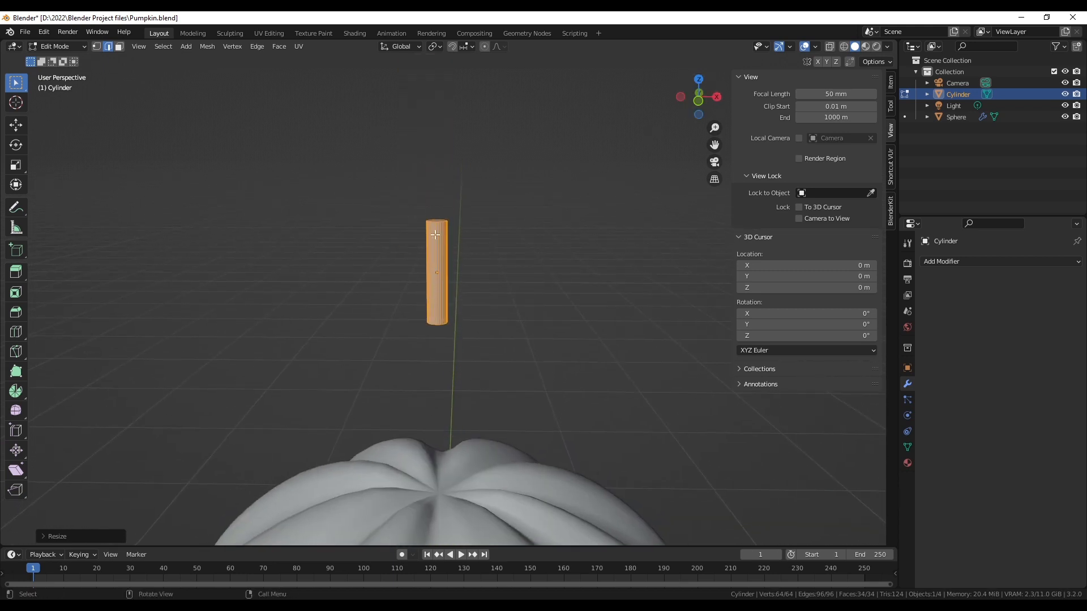
middle_drag(435, 235, 504, 245)
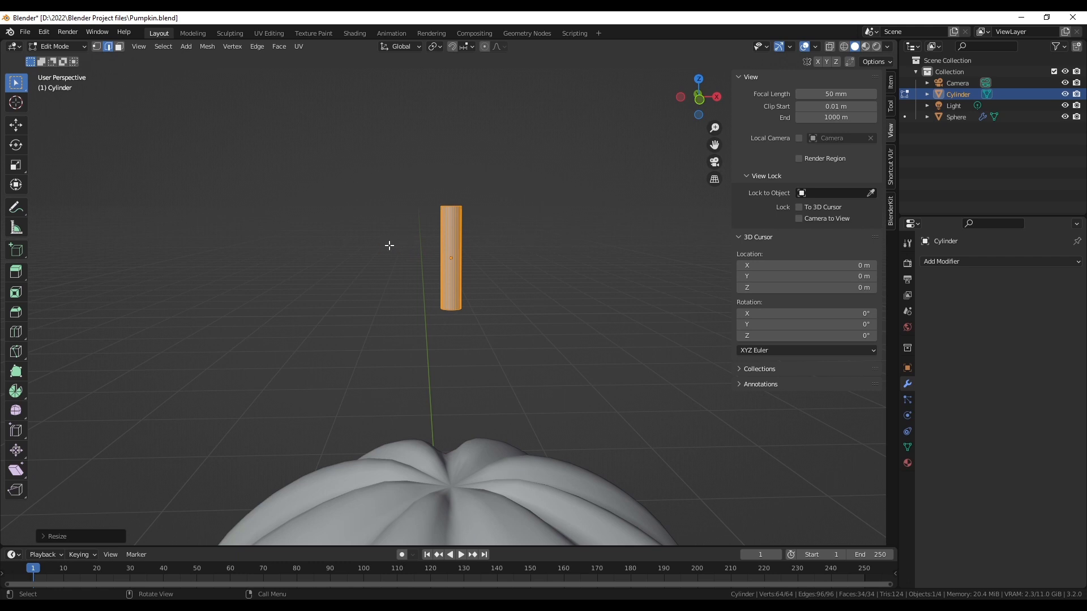
scroll(566, 186, up, 1)
click(700, 104)
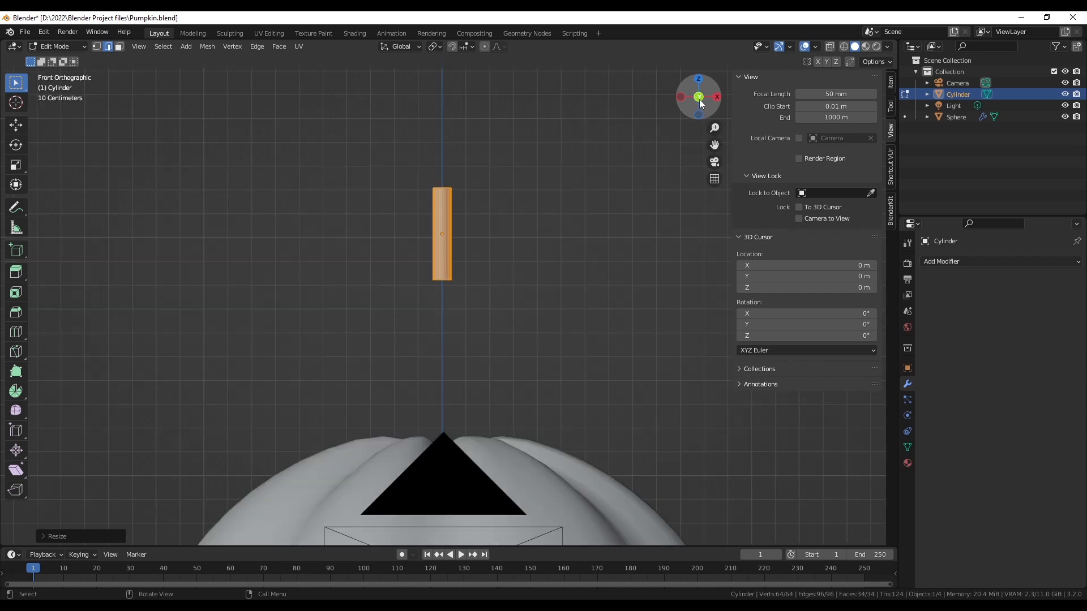
scroll(463, 211, up, 3)
scroll(485, 133, up, 1)
shift+middle_drag(485, 132, 442, 333)
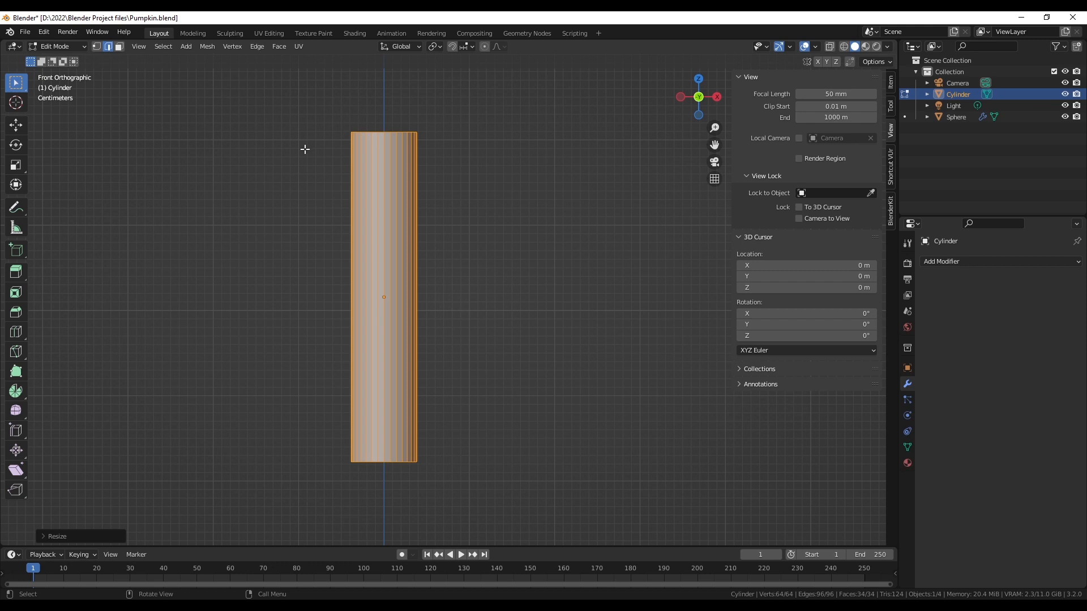
Switch to face selection and scale the cylinder's bottom face to about 0.63 to taper the stem downward.
click(119, 47)
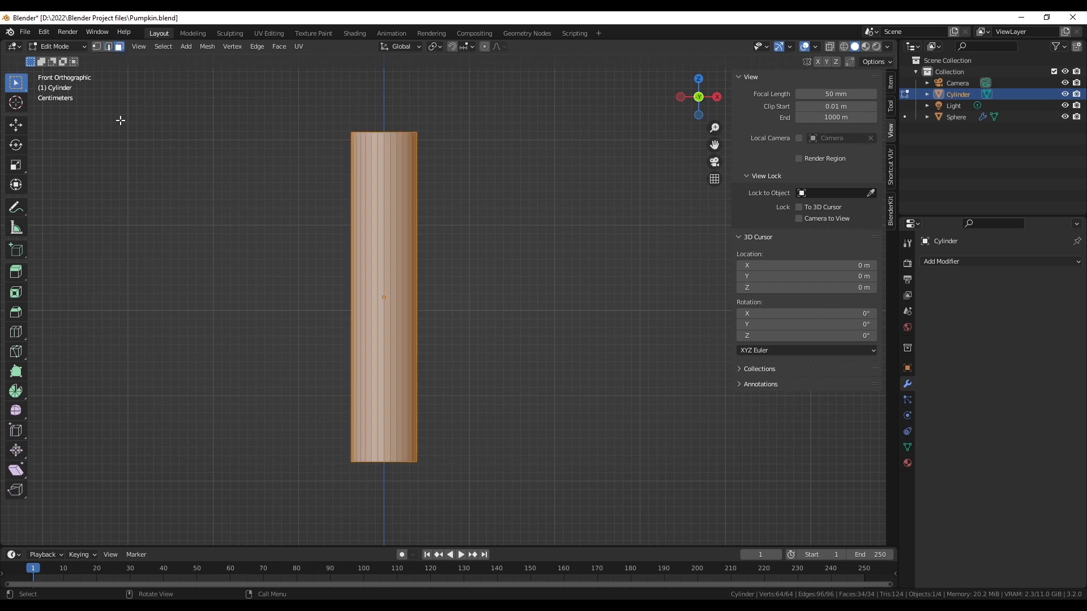
mouse_move(242, 202)
middle_down()
mouse_move(314, 245)
mouse_move(311, 230)
middle_up()
click(326, 178)
middle_drag(326, 179, 533, 240)
scroll(434, 206, down, 2)
key(s)
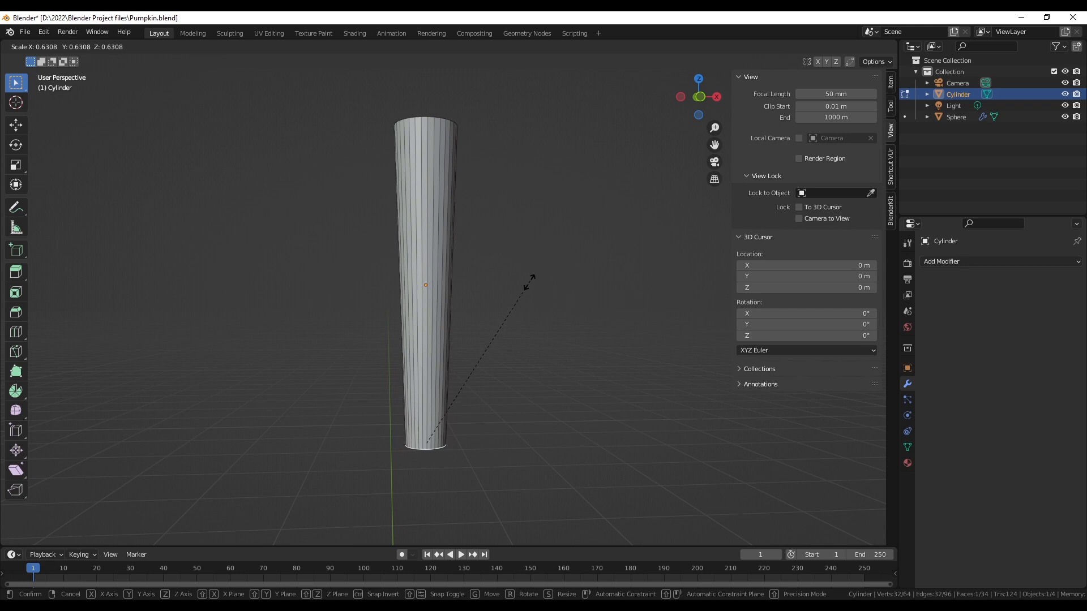
click(537, 278)
In front view, add one horizontal loop cut at the stem's mid-height and shift it about 0.03 m toward negative X.
click(704, 98)
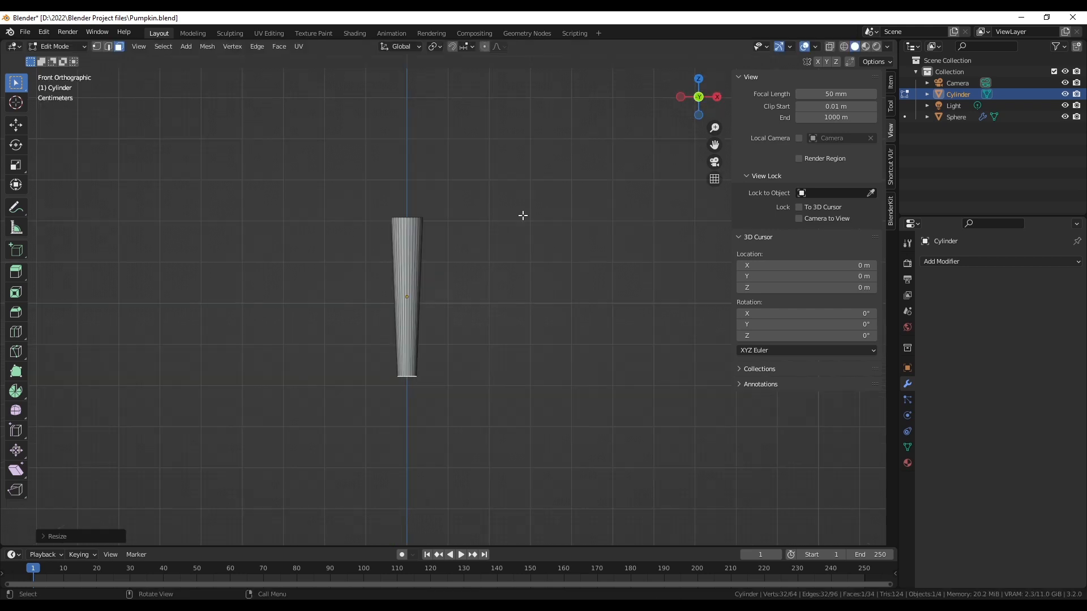
scroll(432, 237, up, 4)
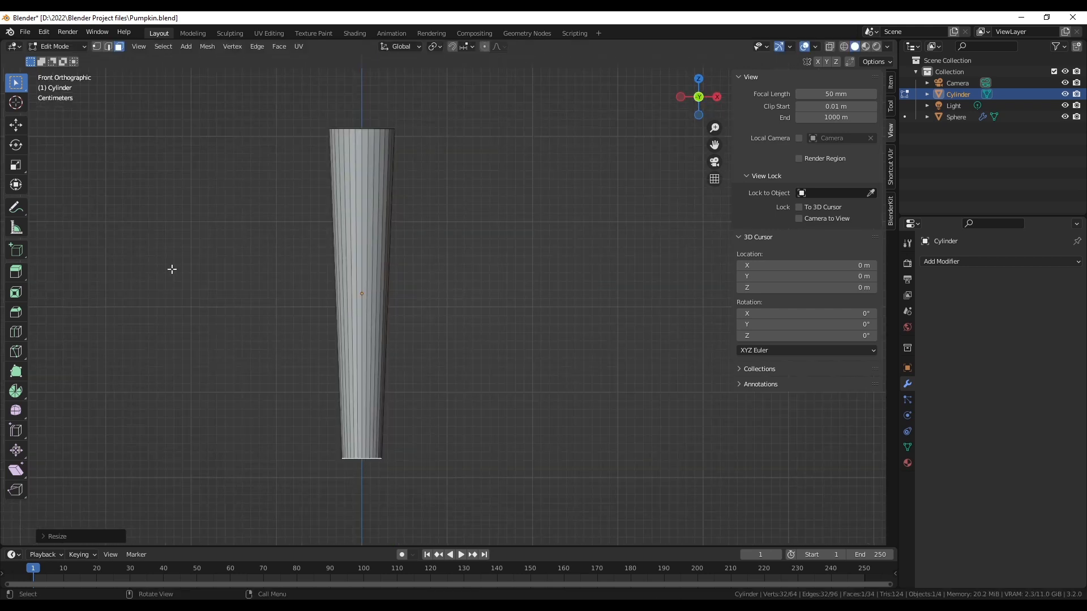
click(17, 330)
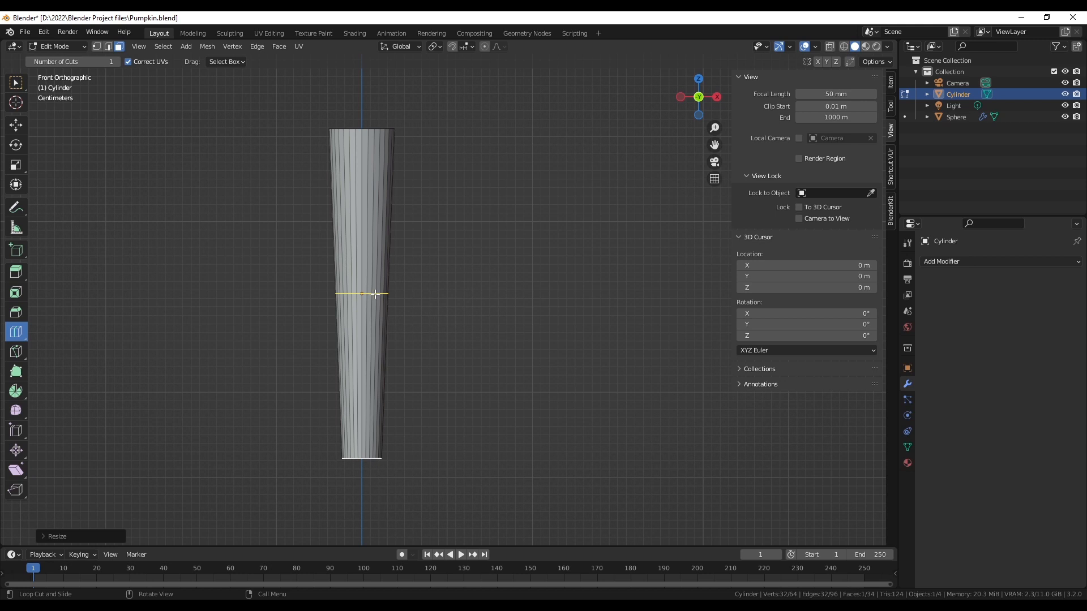
click(401, 294)
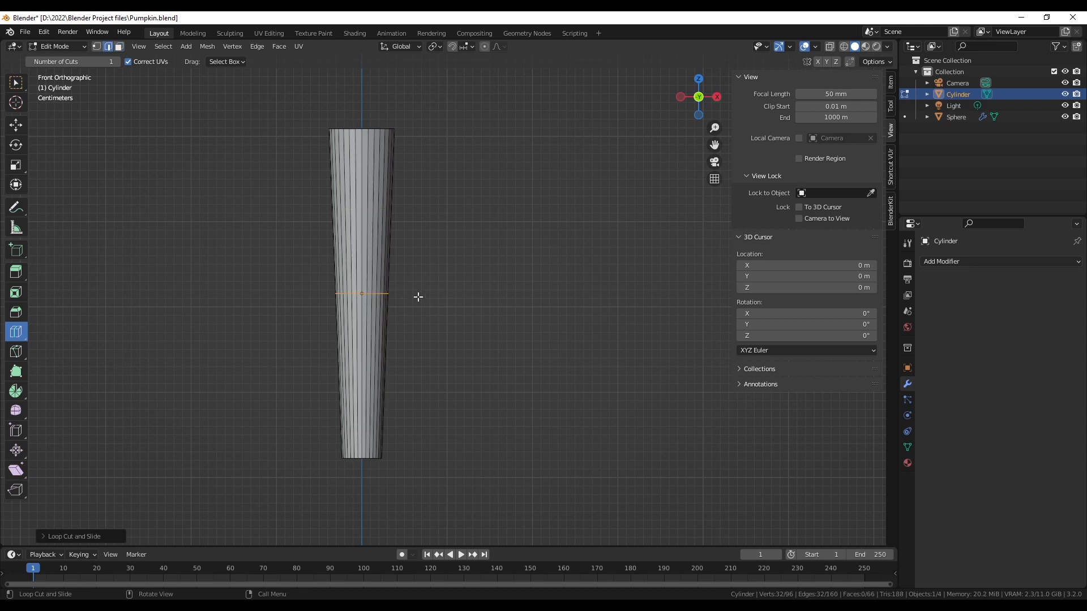
key(g)
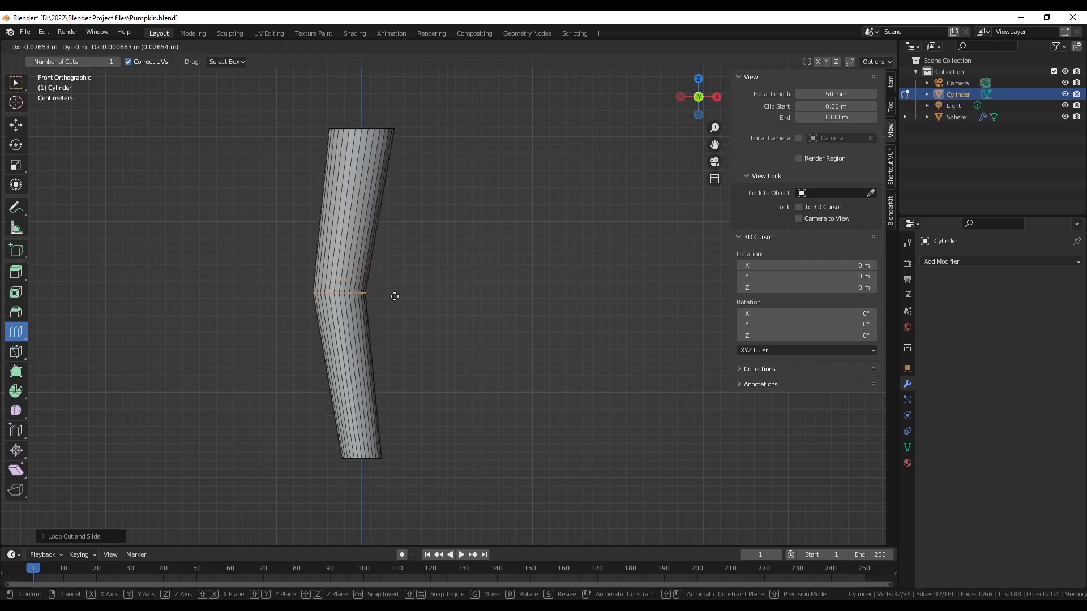
click(391, 297)
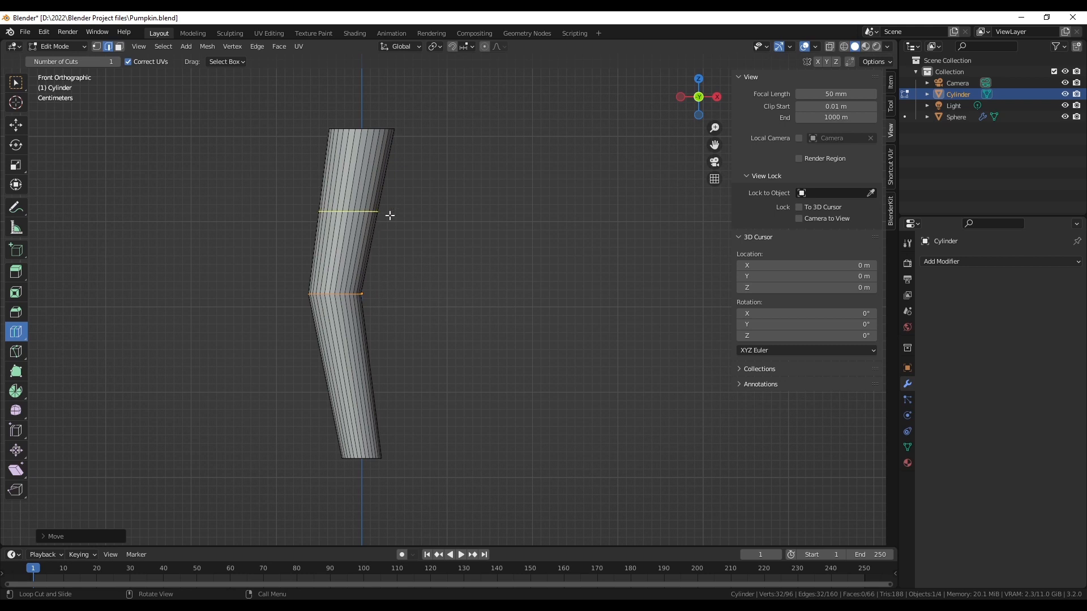
Add a loop cut midway in each of the stem's upper and lower halves, shifting each about 0.01 m toward negative X.
click(359, 214)
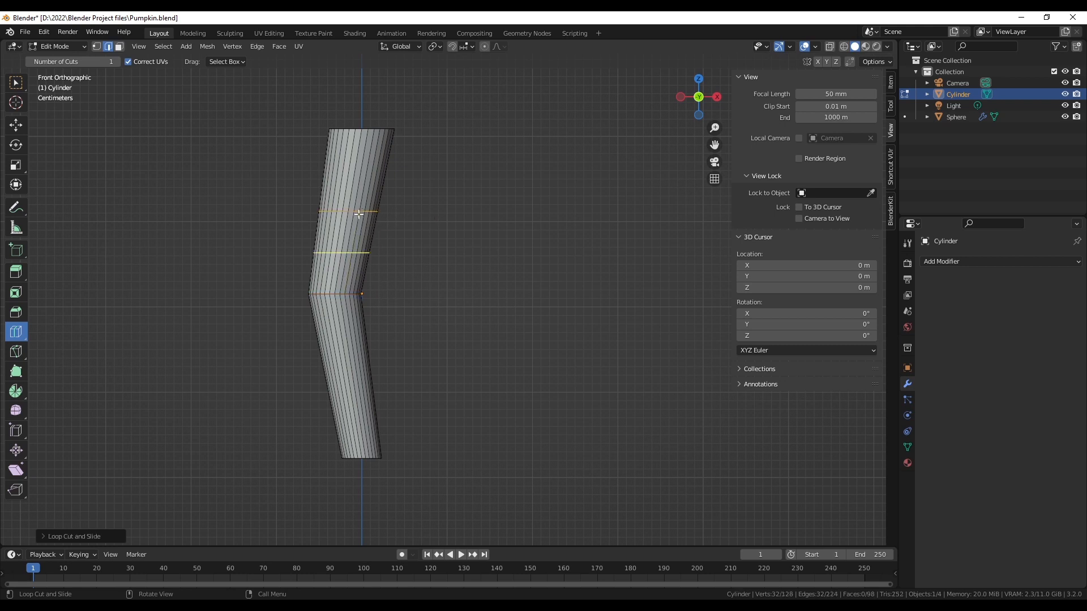
key(g)
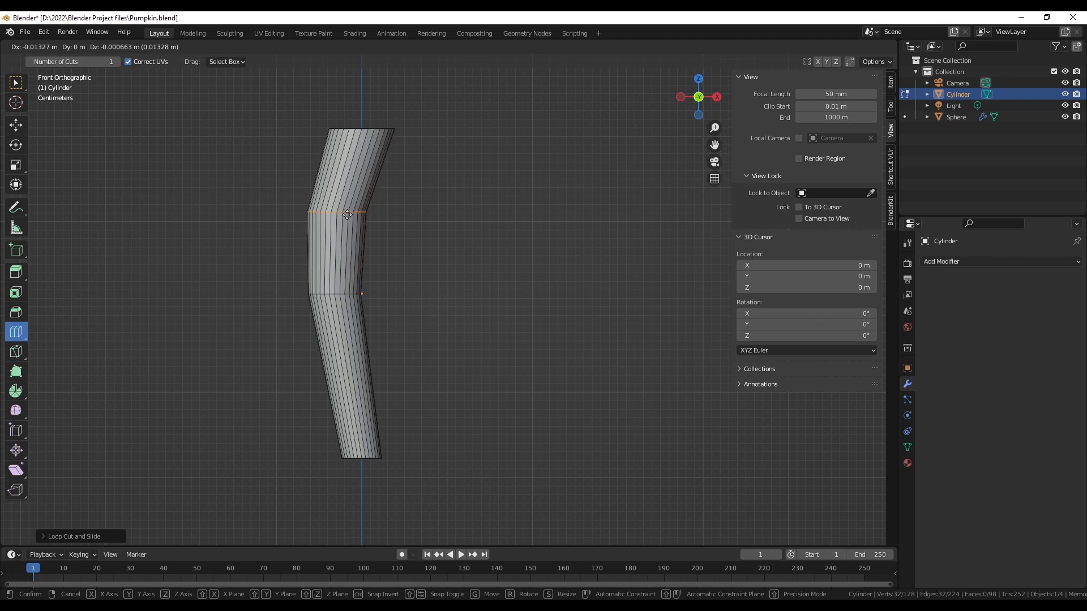
click(347, 214)
click(335, 381)
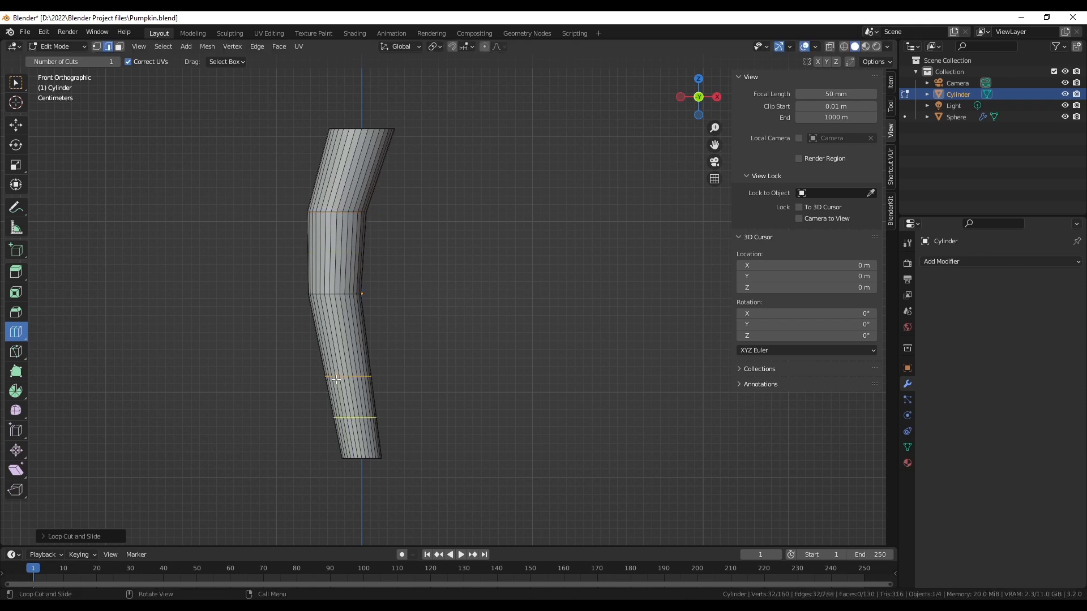
key(g)
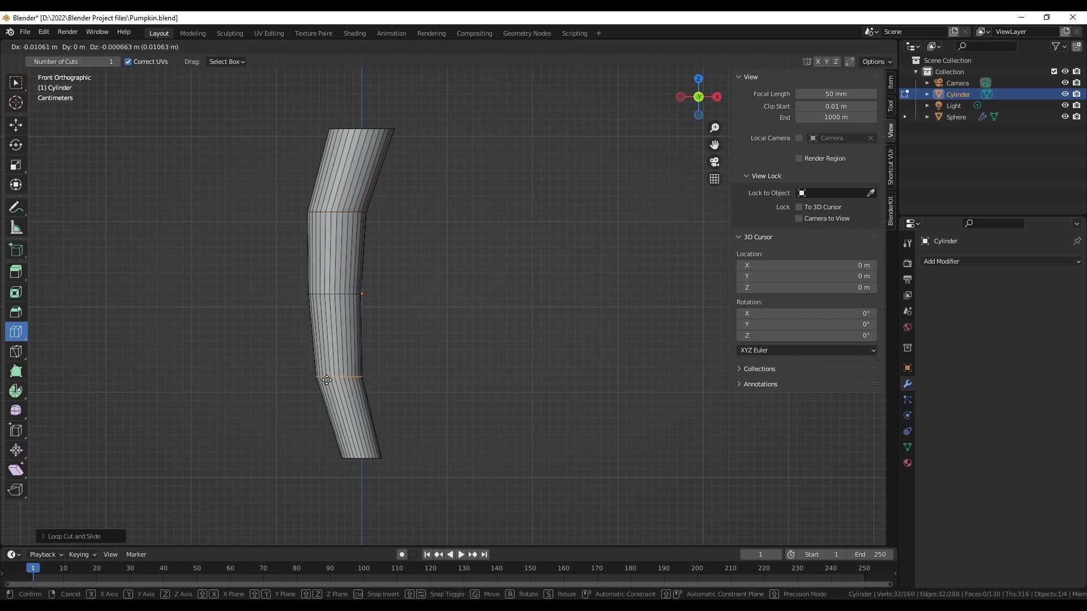
click(326, 381)
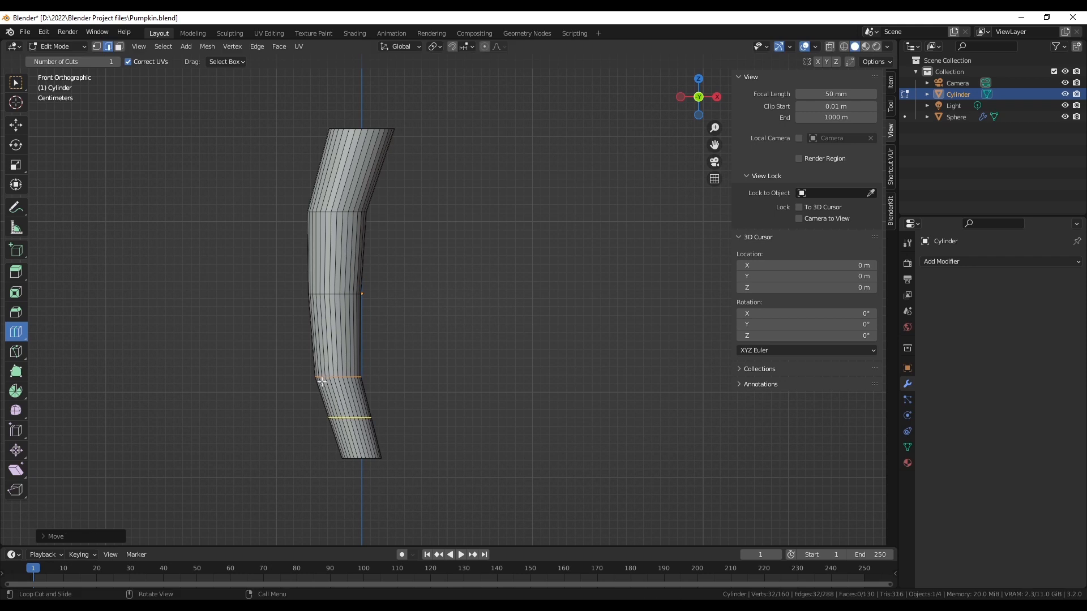
Add a loop cut midway in each of the stem's four segments, and return to Object Mode.
click(53, 45)
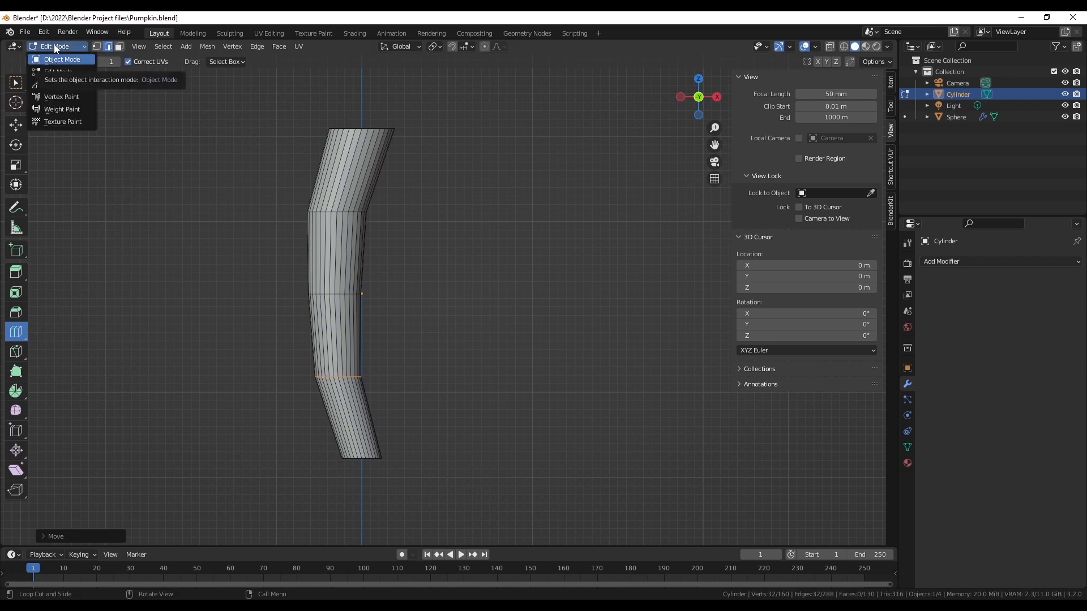
drag(396, 171, 393, 170)
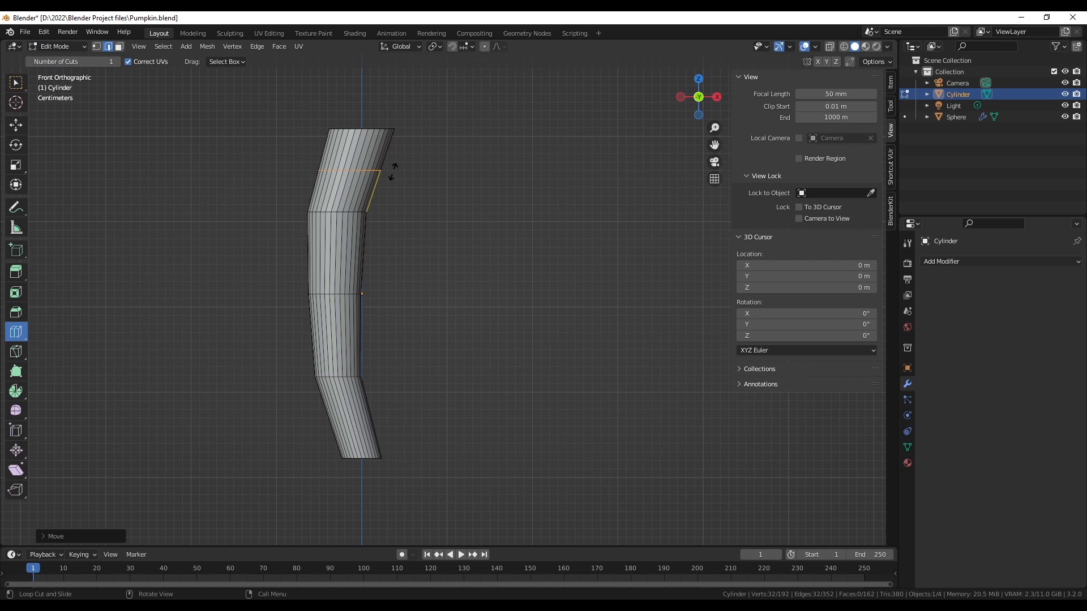
click(381, 243)
click(373, 333)
click(389, 419)
click(65, 46)
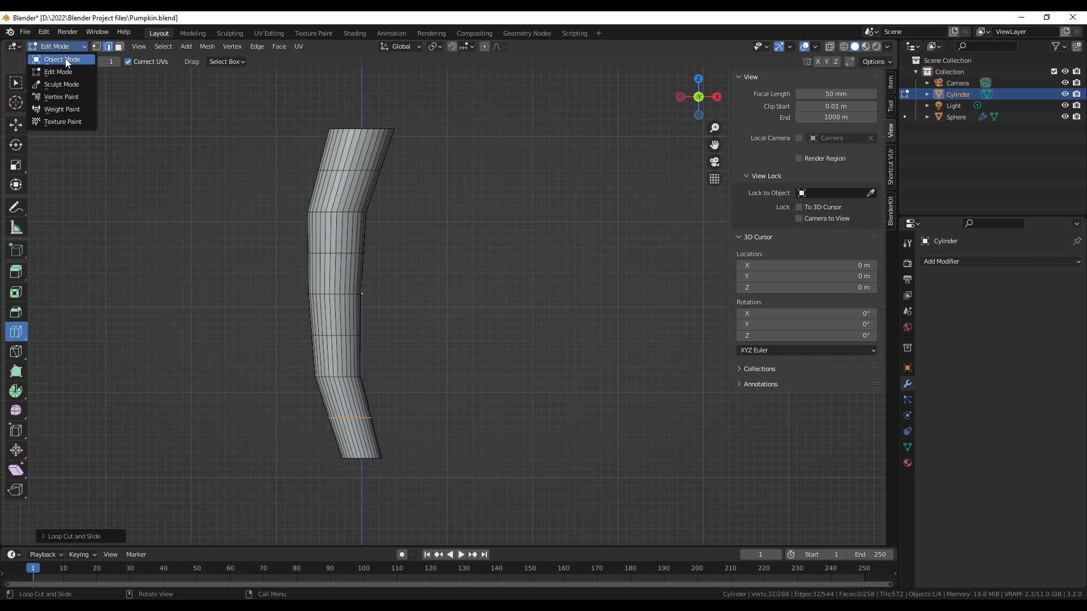
click(66, 60)
Apply smooth shading to the whole stem cylinder and check its surface up close.
middle_drag(376, 198, 384, 209)
scroll(382, 209, down, 7)
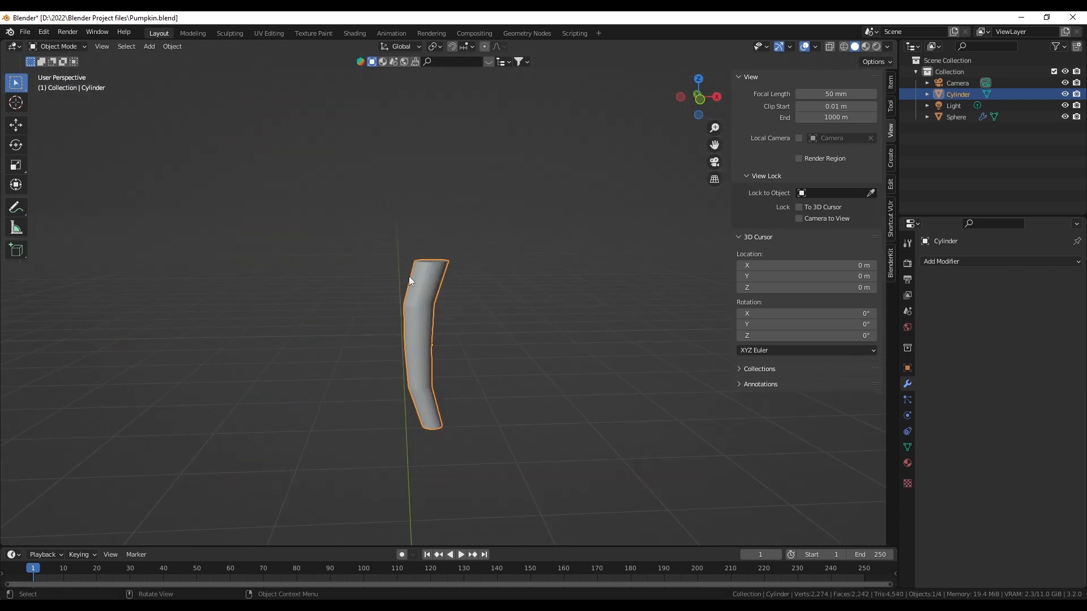
middle_drag(521, 349, 453, 298)
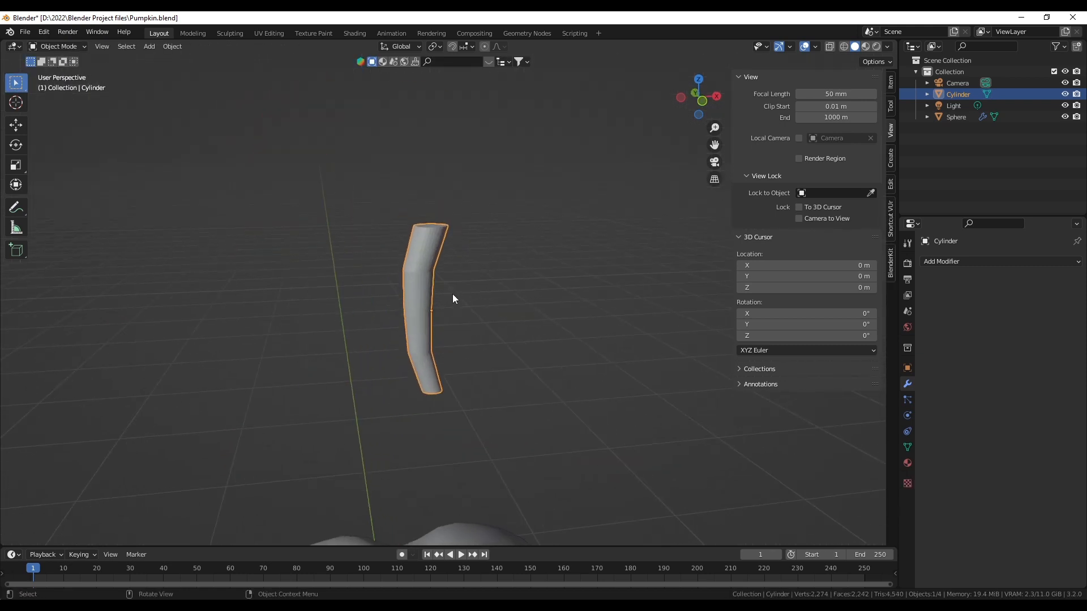
right_click(417, 253)
click(416, 253)
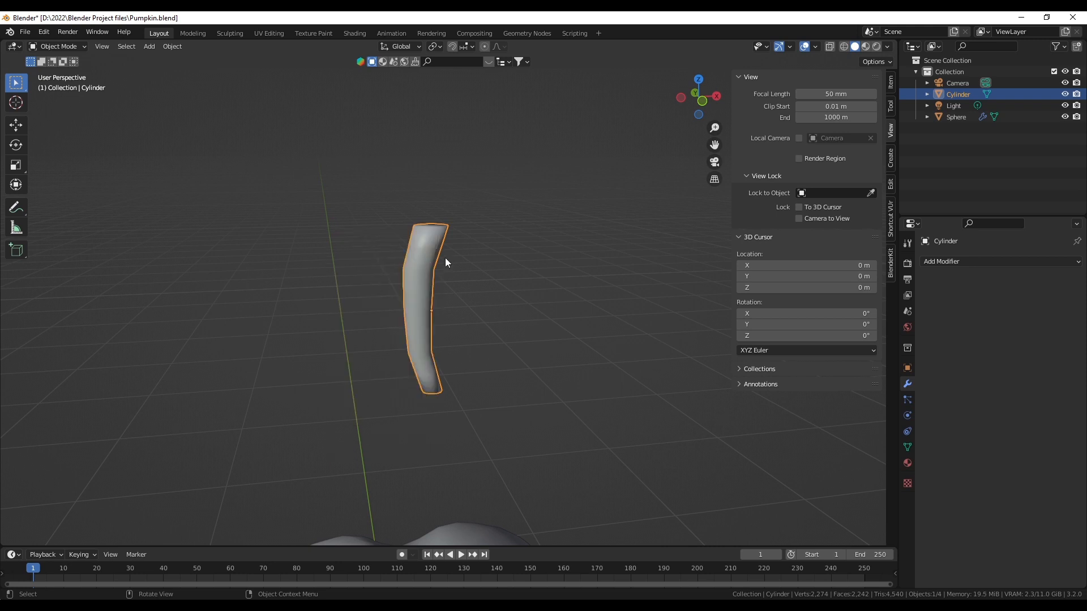
scroll(445, 259, up, 1)
middle_drag(432, 187, 378, 258)
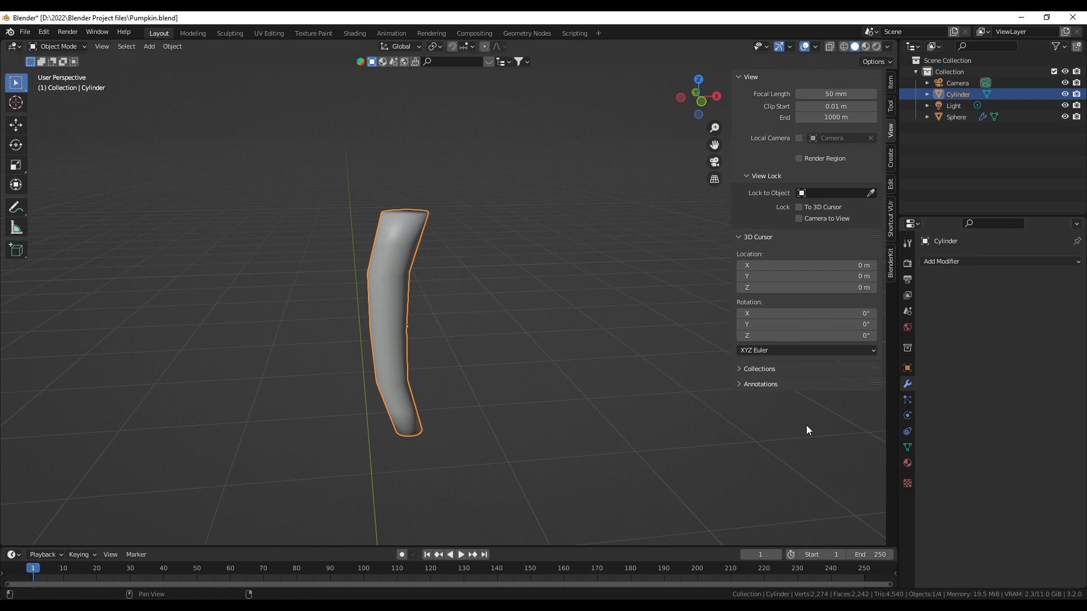
Enable Auto Smooth at 30° in the stem mesh's normals settings and inspect the shading.
click(907, 448)
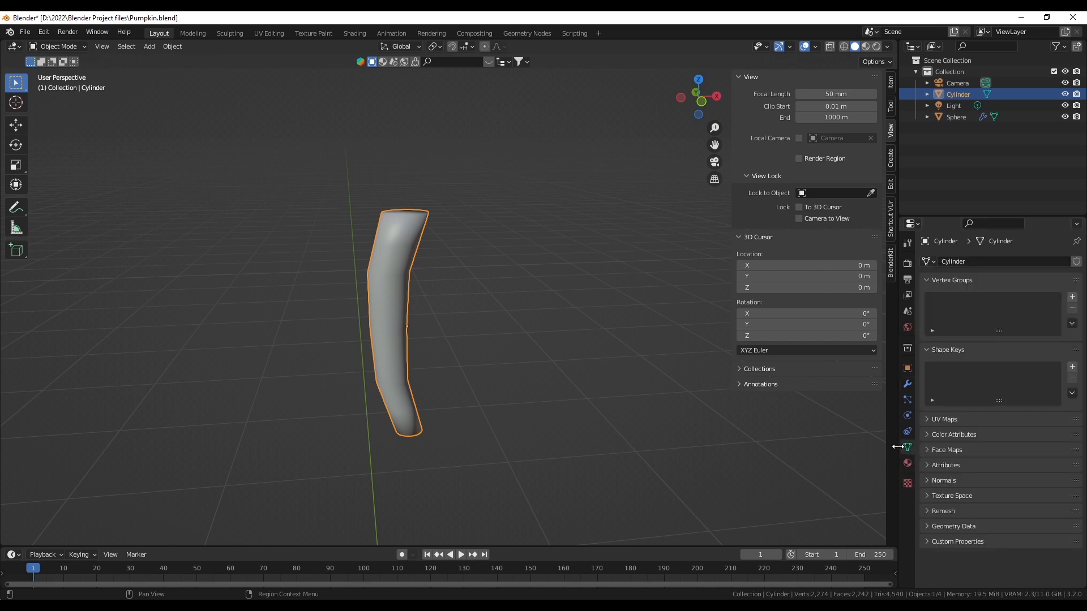
click(927, 480)
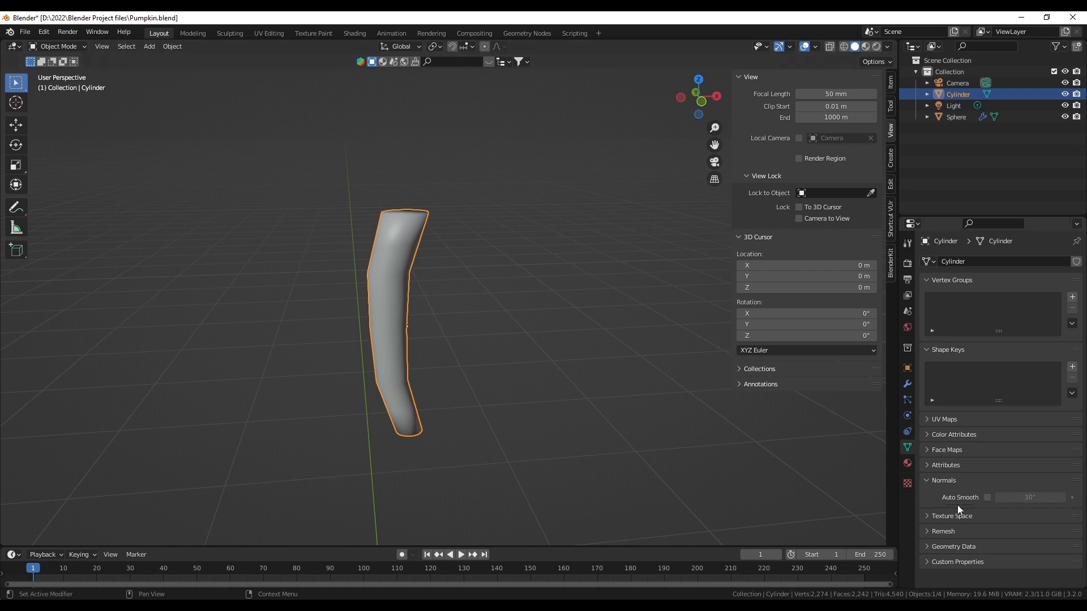
click(986, 497)
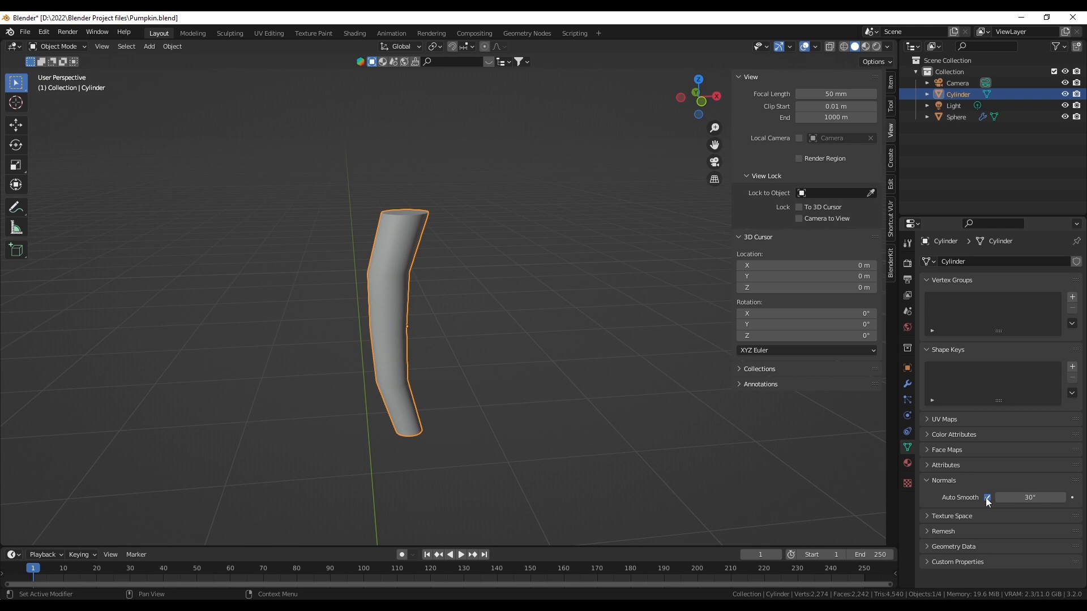
scroll(393, 209, up, 2)
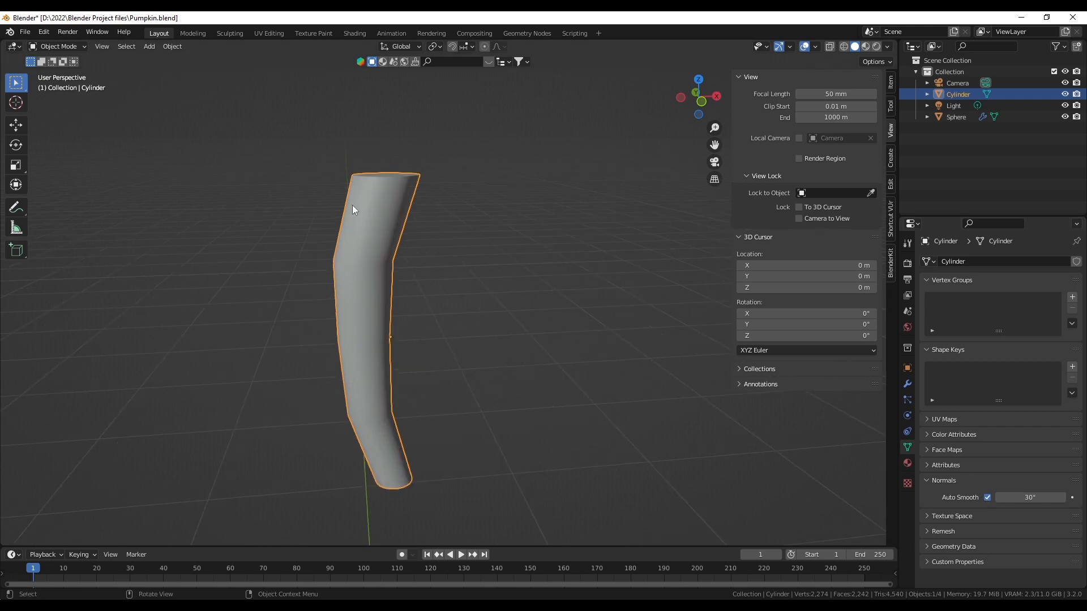
scroll(381, 203, down, 2)
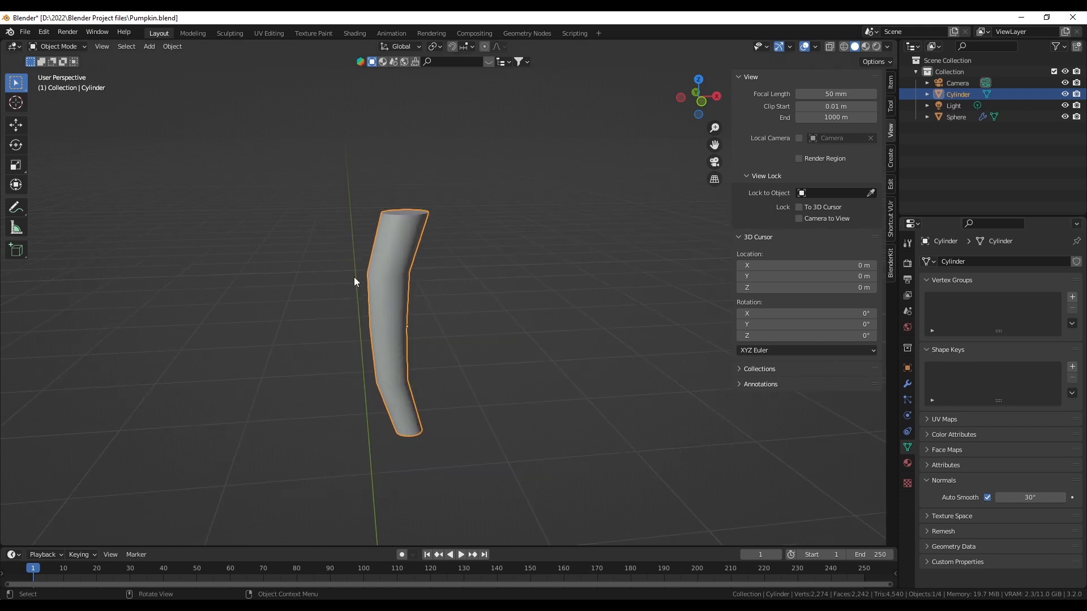
middle_drag(402, 399, 352, 307)
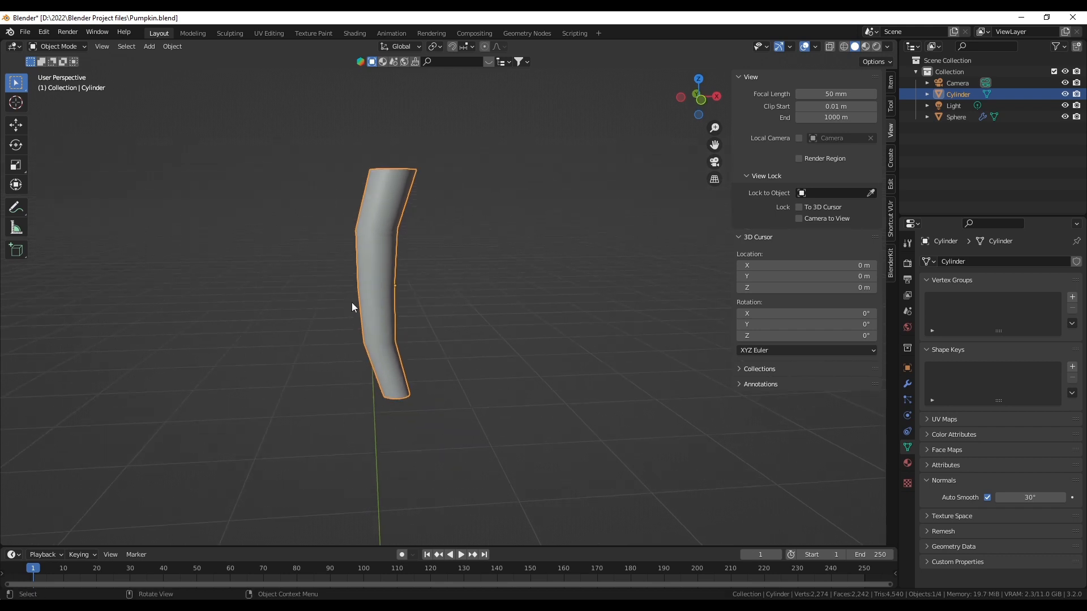
Add a Subdivision Surface modifier to the stem and set its viewport level to 2.
click(907, 383)
click(980, 262)
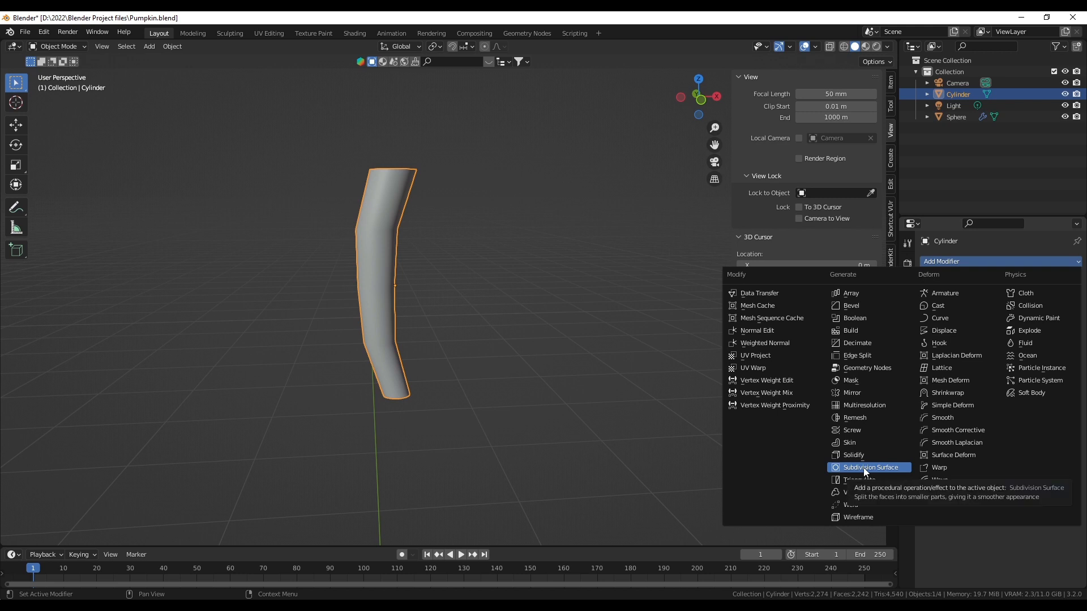
click(533, 385)
click(371, 253)
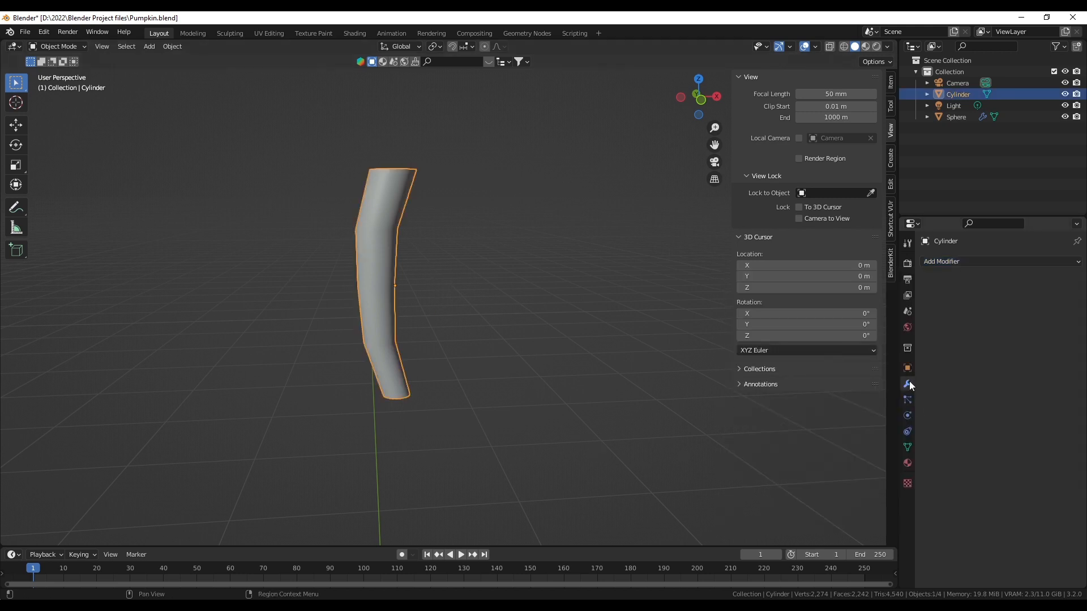
click(971, 262)
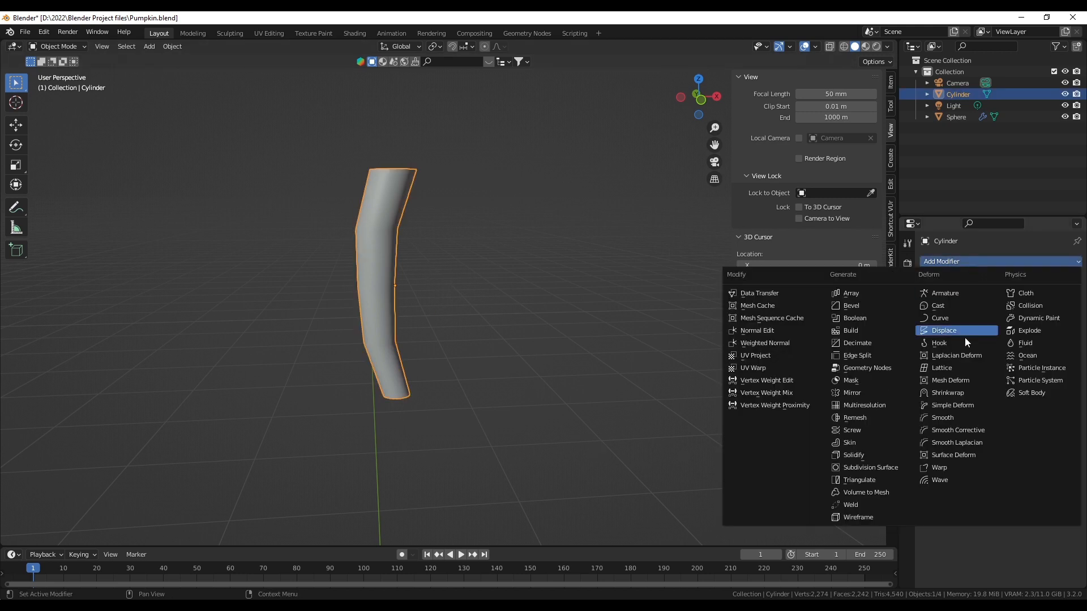
click(870, 468)
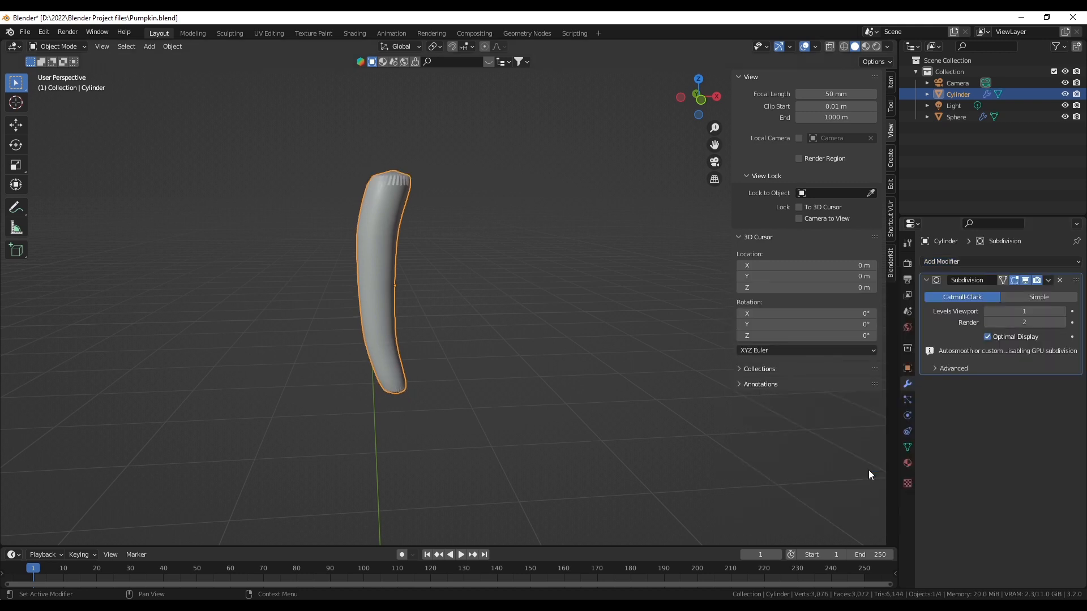
click(1062, 312)
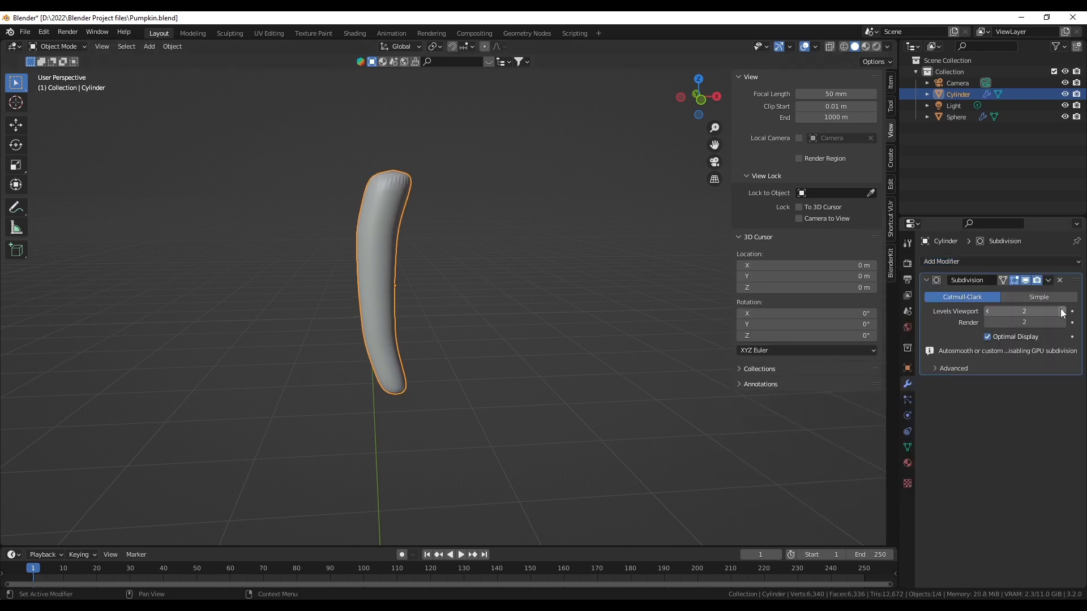
Set the stem's Subdivision modifier to level 3 for both viewport and render, checking the creased top end.
middle_drag(460, 295, 463, 319)
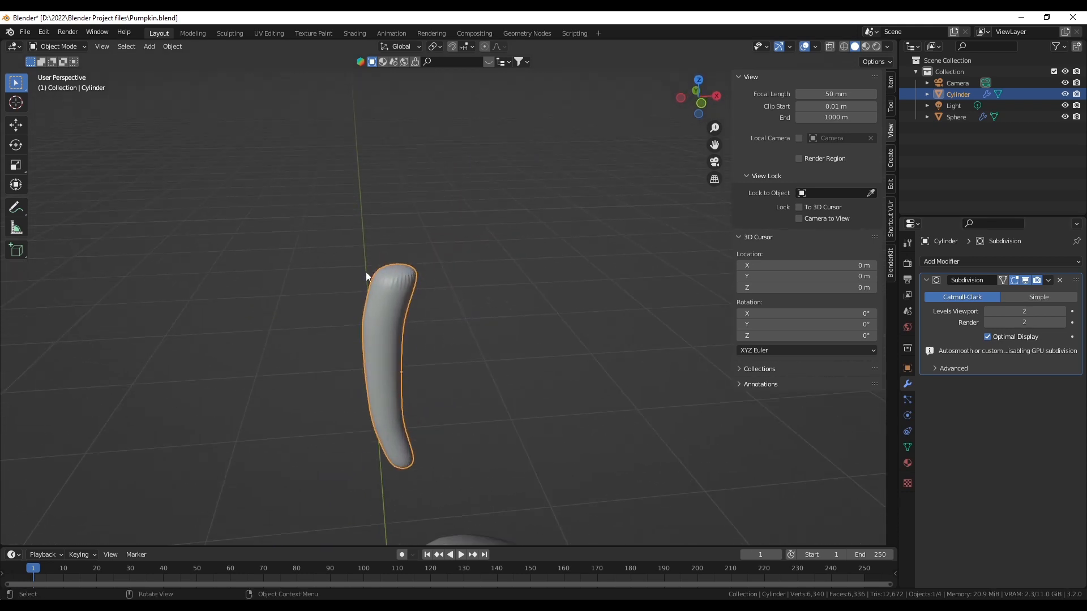
scroll(338, 254, up, 4)
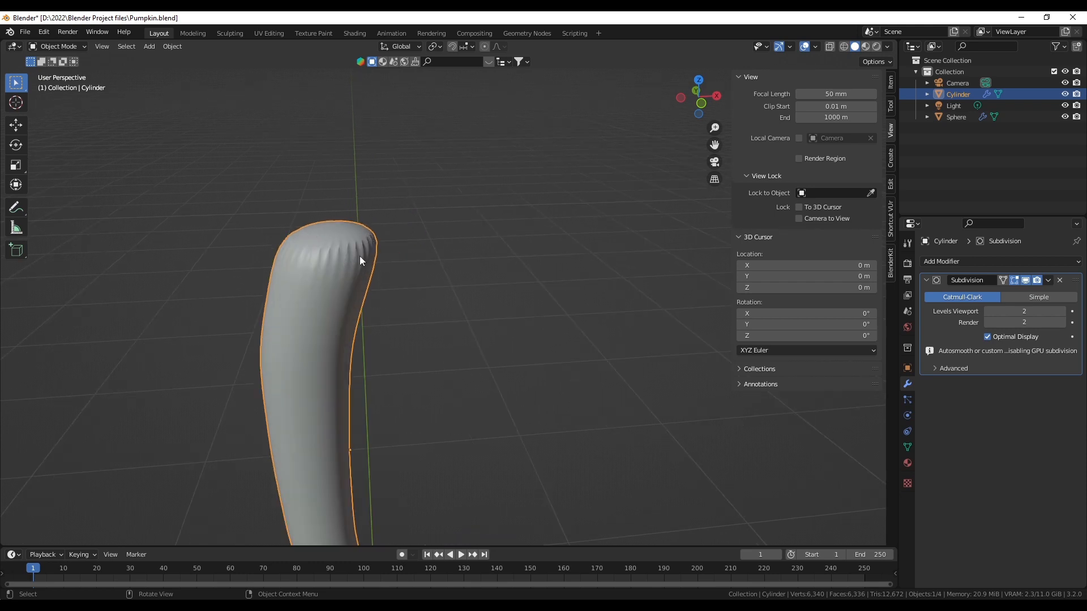
click(1062, 312)
click(1062, 322)
middle_drag(328, 285, 451, 326)
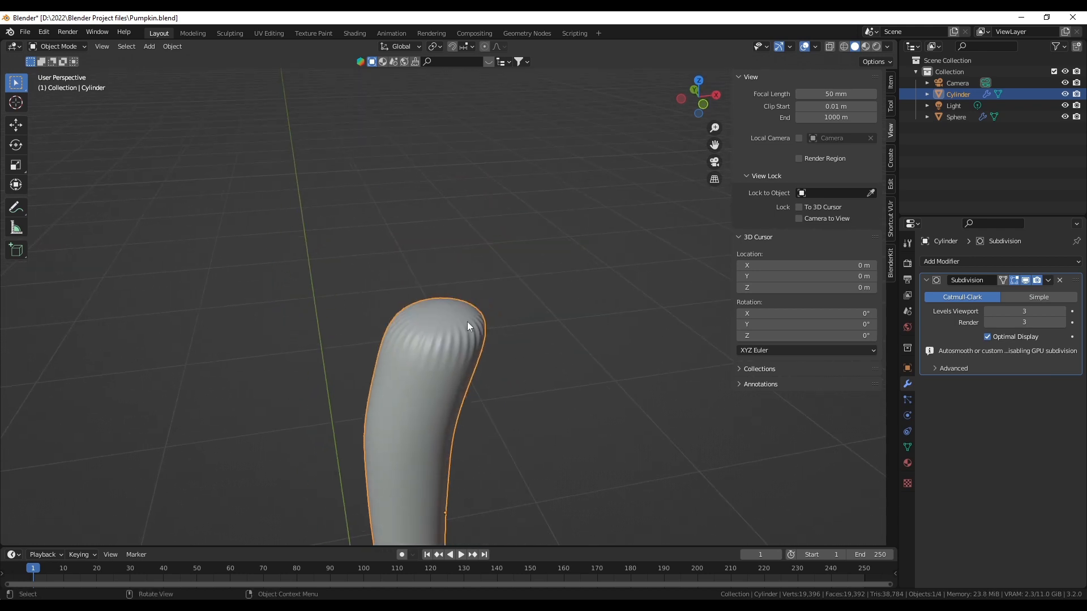
In face selection, extrude the stem's top face in place and scale it inward to form an inner ring.
click(63, 48)
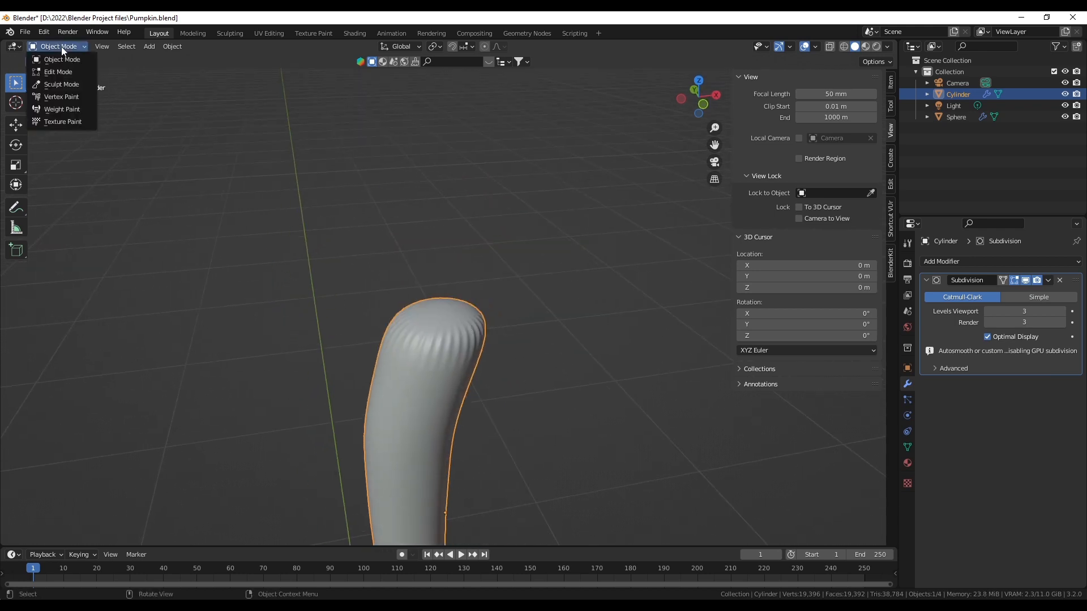
click(60, 71)
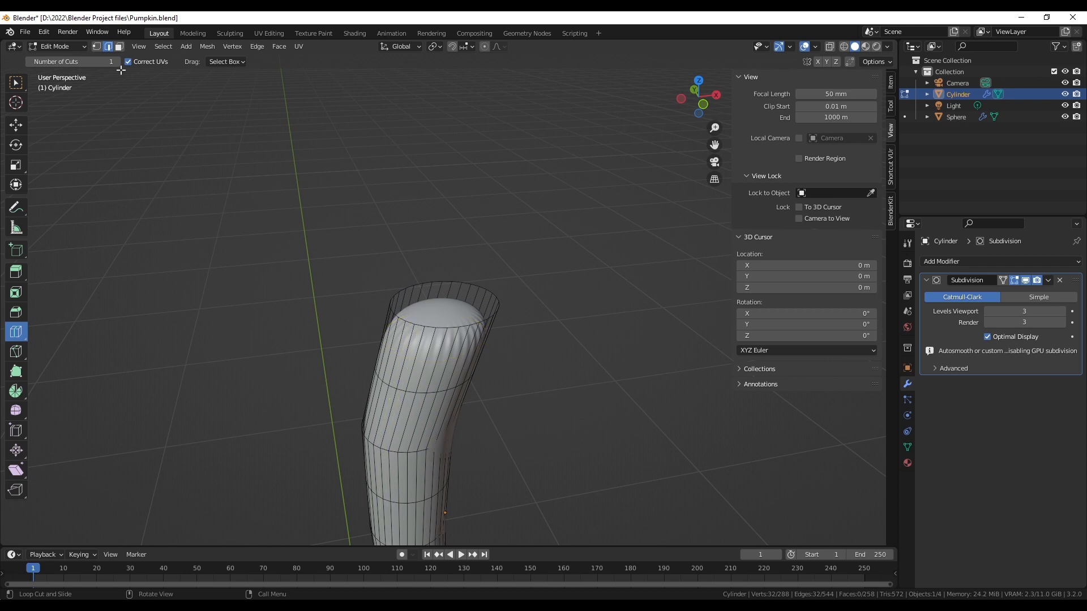
click(14, 85)
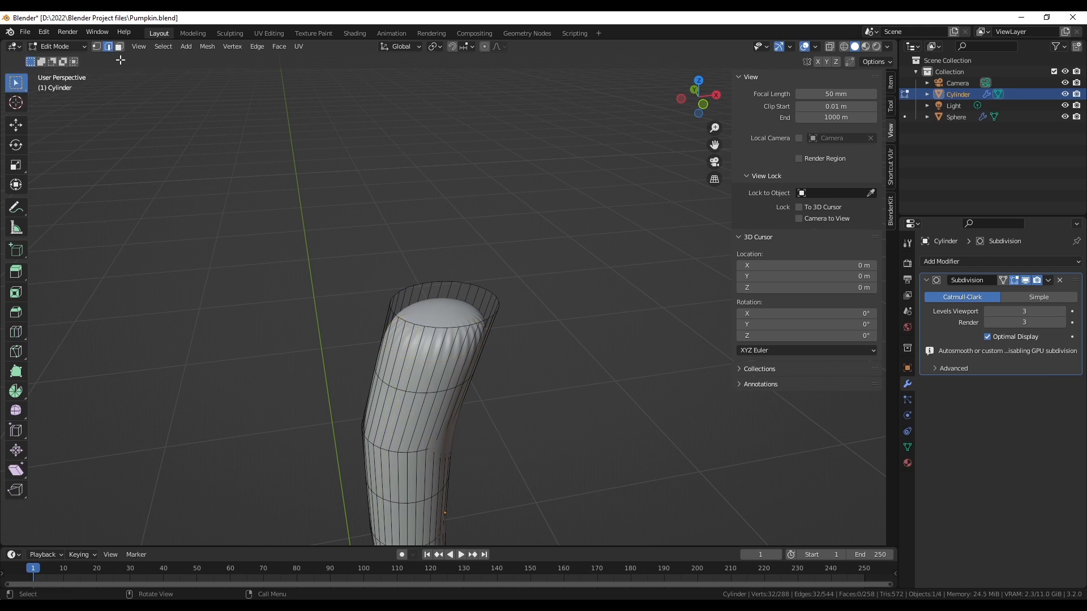
click(119, 48)
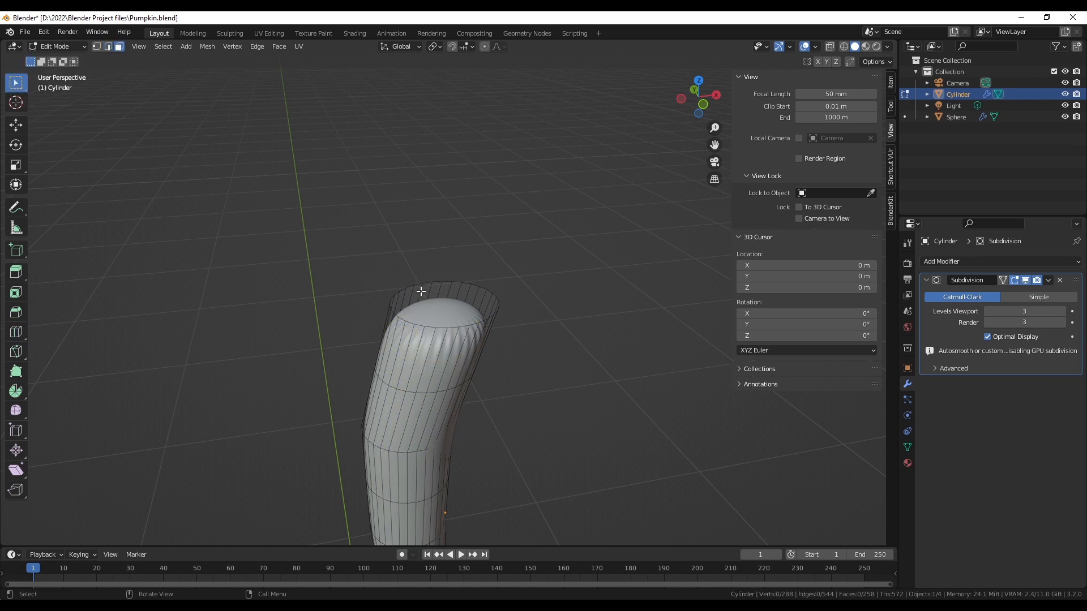
click(421, 291)
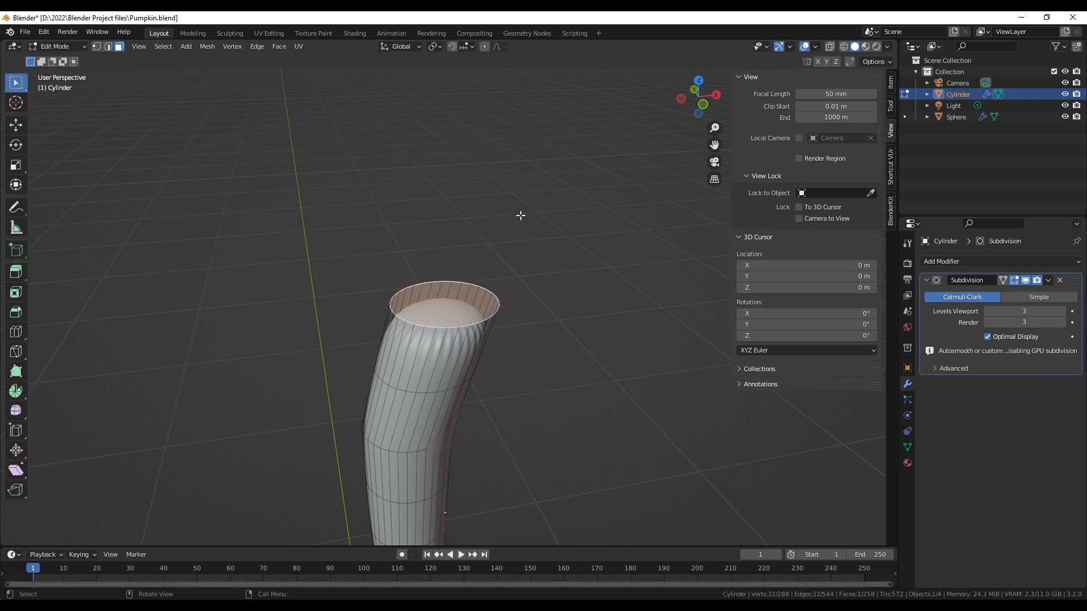
key(e)
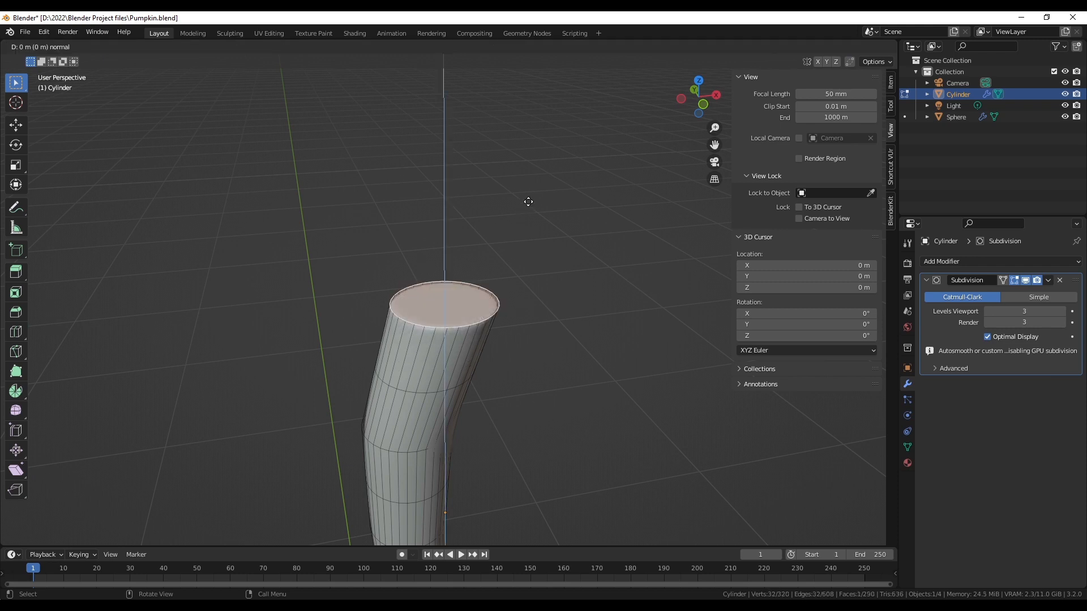
click(528, 202)
key(s)
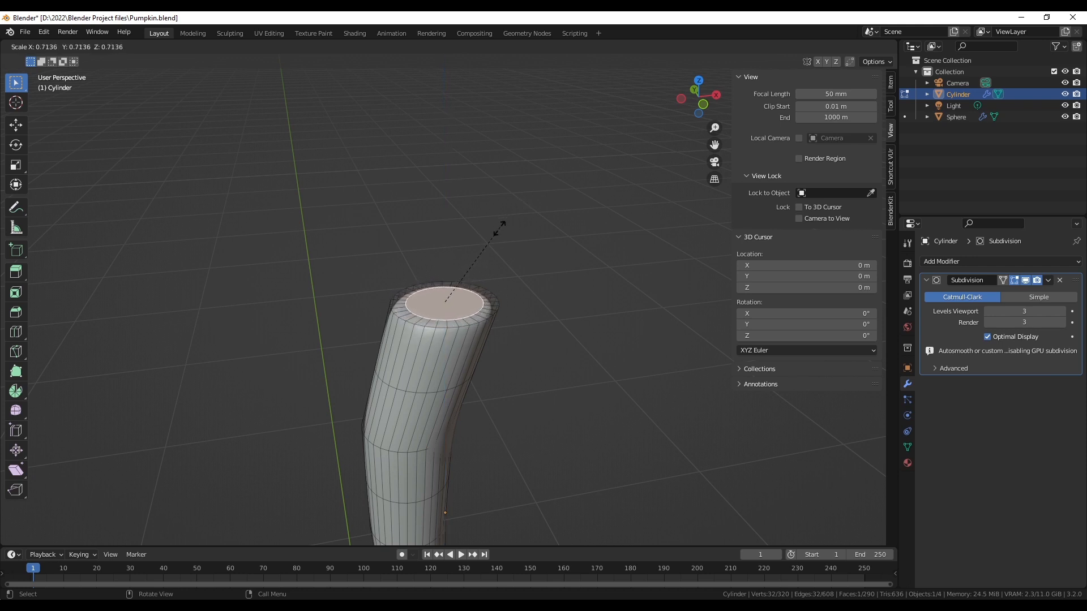
click(479, 249)
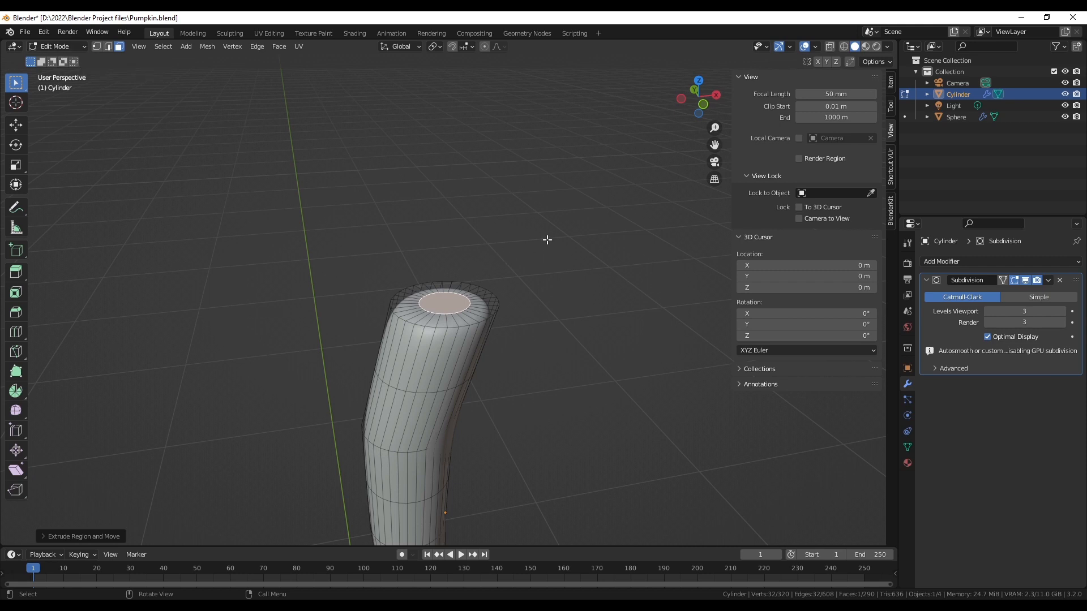
Extrude the inner top face in place again, scale it down to a small central disc, and return to Object Mode.
key(e)
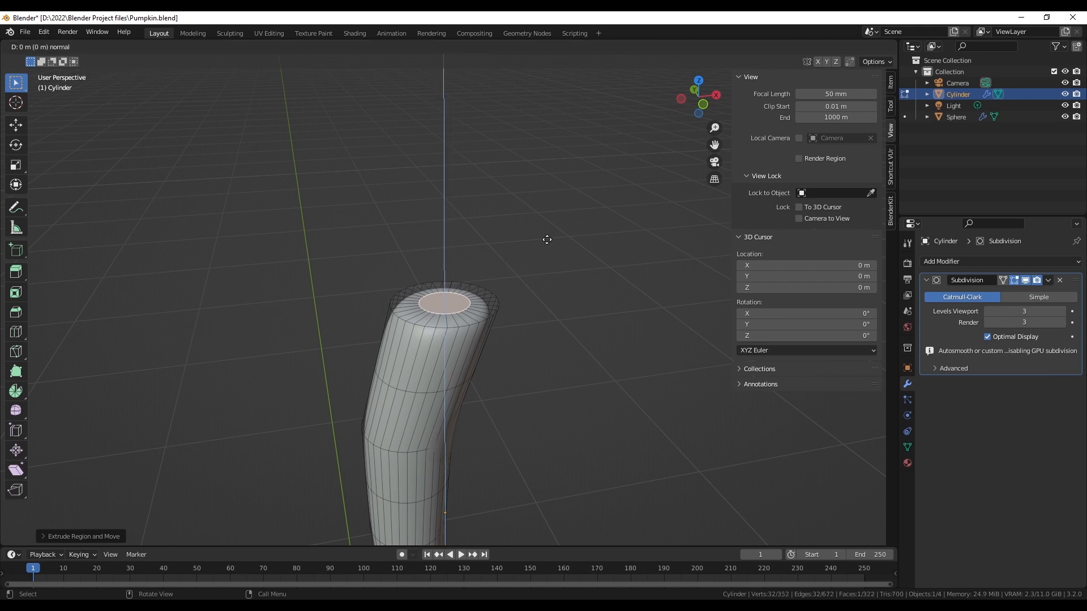
right_click(546, 239)
key(s)
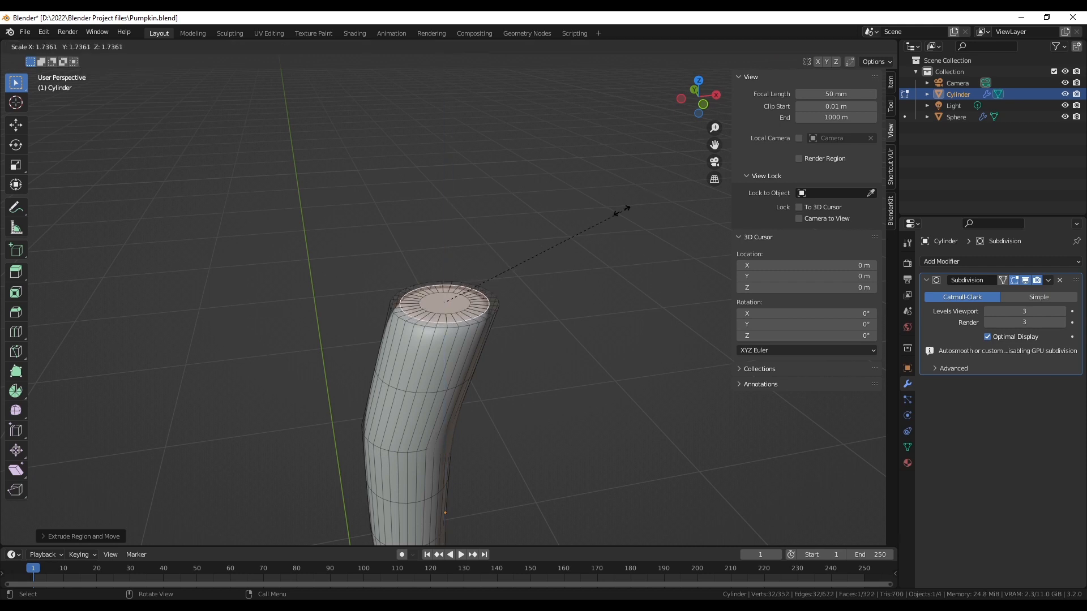
click(474, 290)
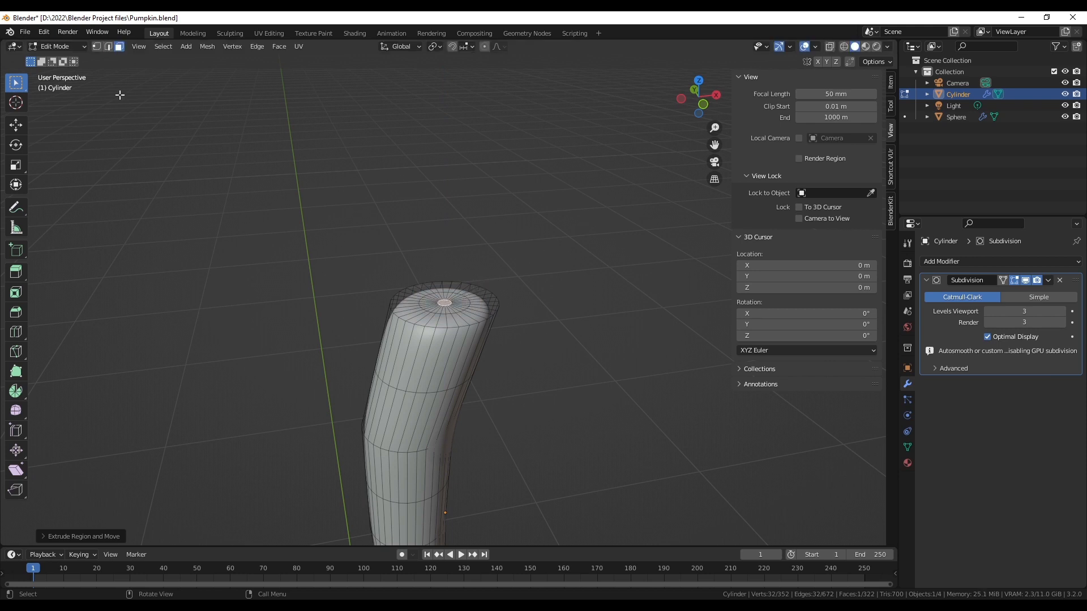
click(56, 46)
click(61, 57)
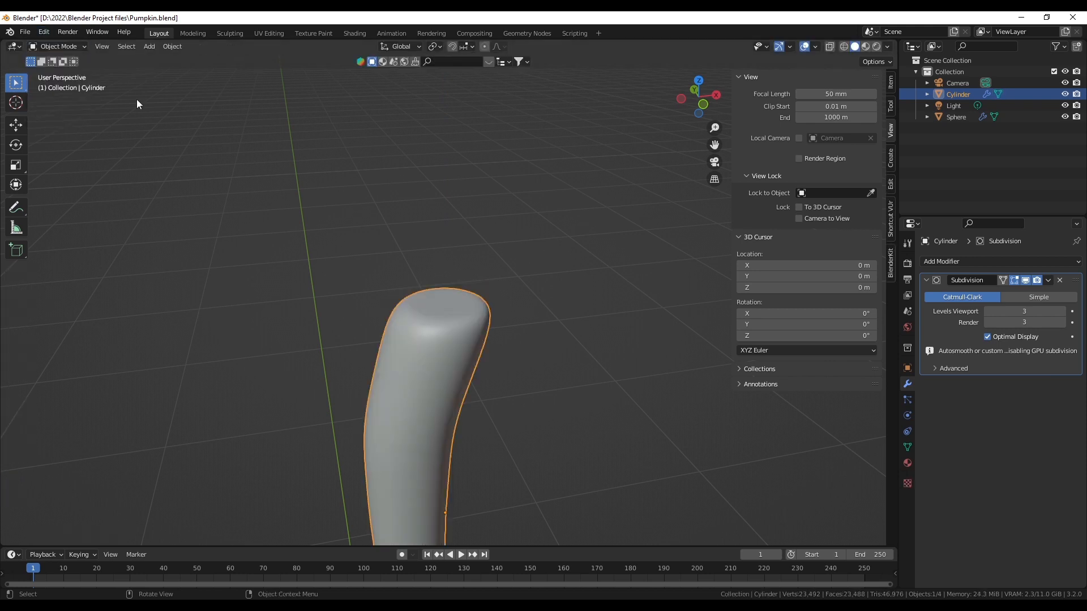
Move the stem straight down along the Z axis by about 0.74 m so its base meets the pumpkin's top centre.
scroll(355, 167, down, 4)
middle_drag(480, 344, 434, 269)
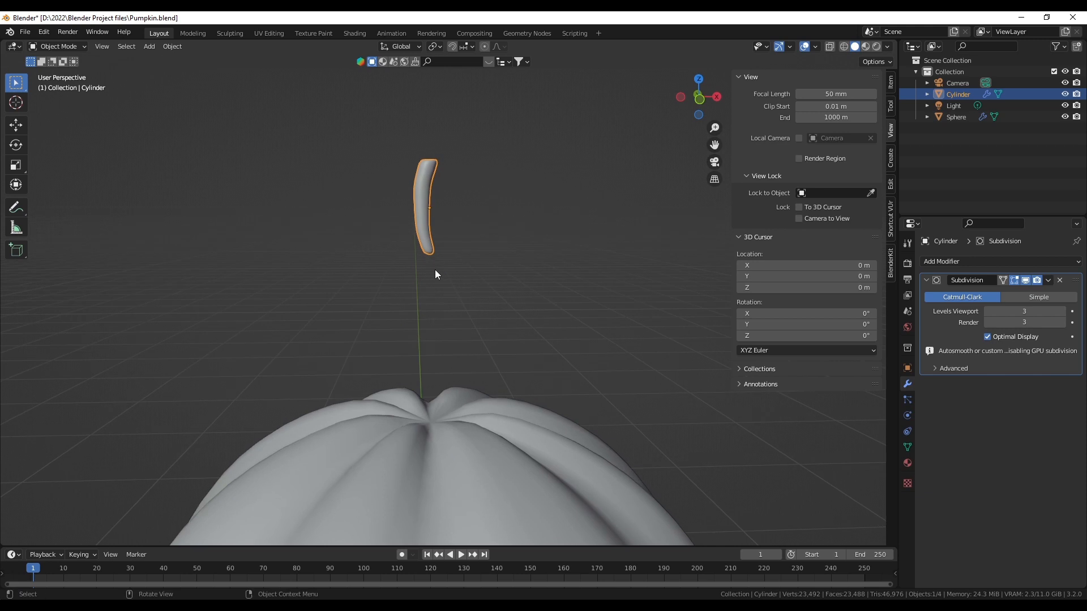
click(700, 102)
shift+middle_drag(524, 224, 483, 178)
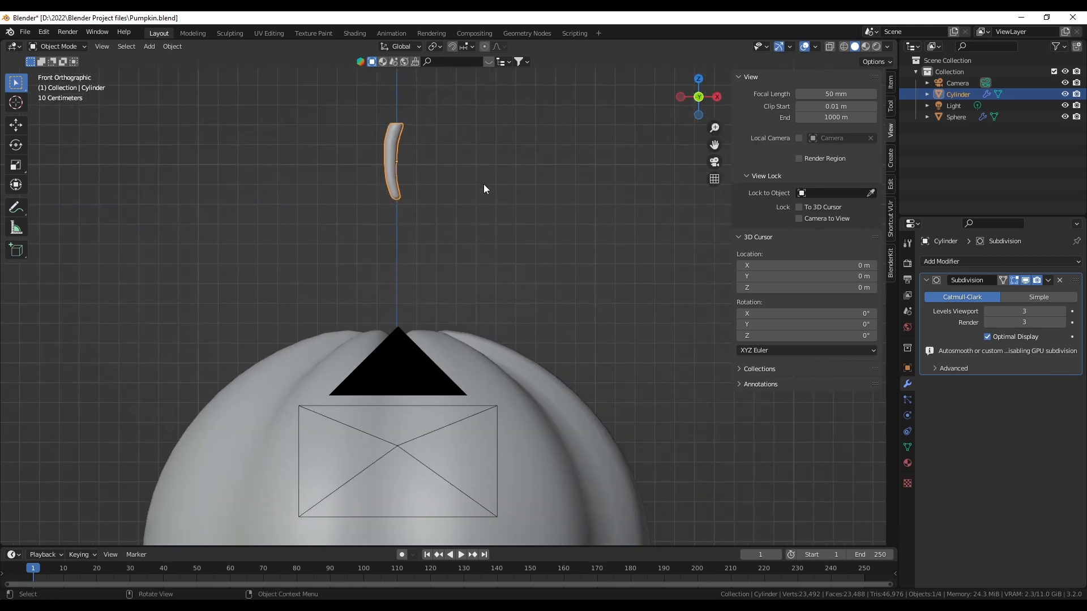
click(717, 97)
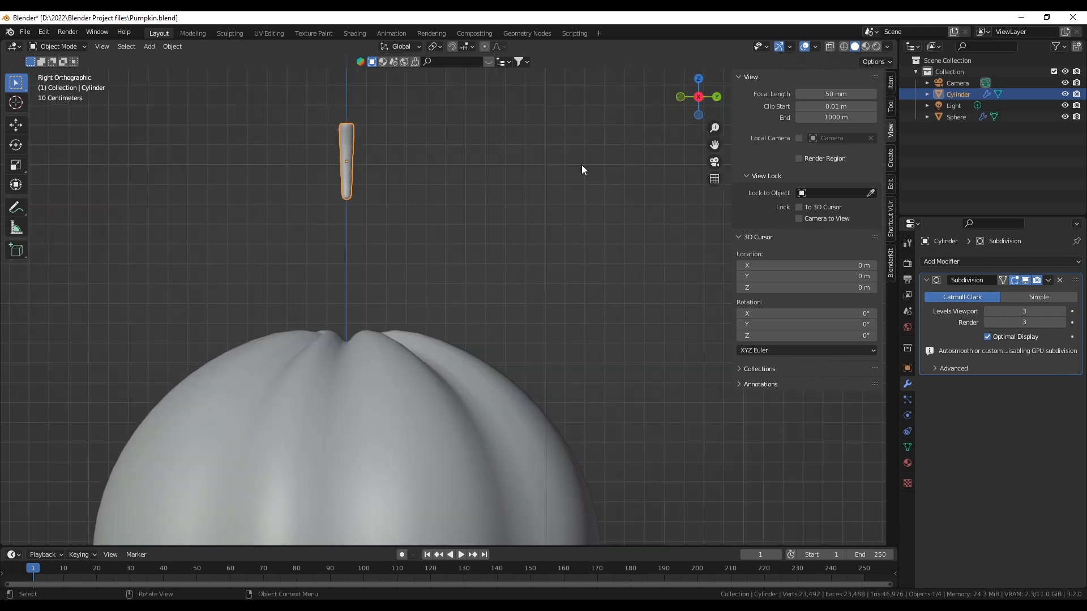
key(g)
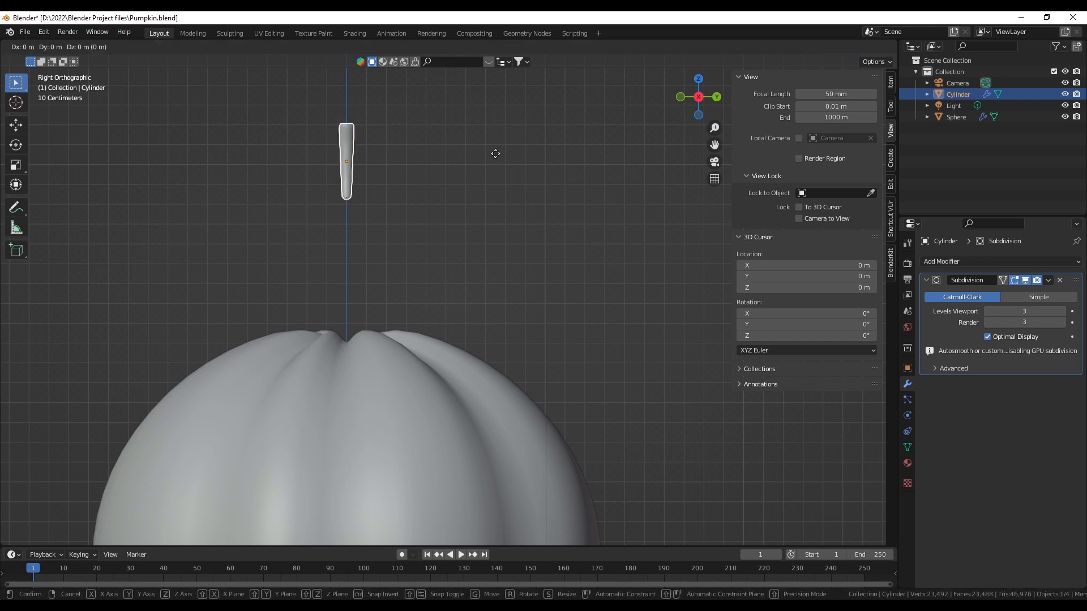
key(z)
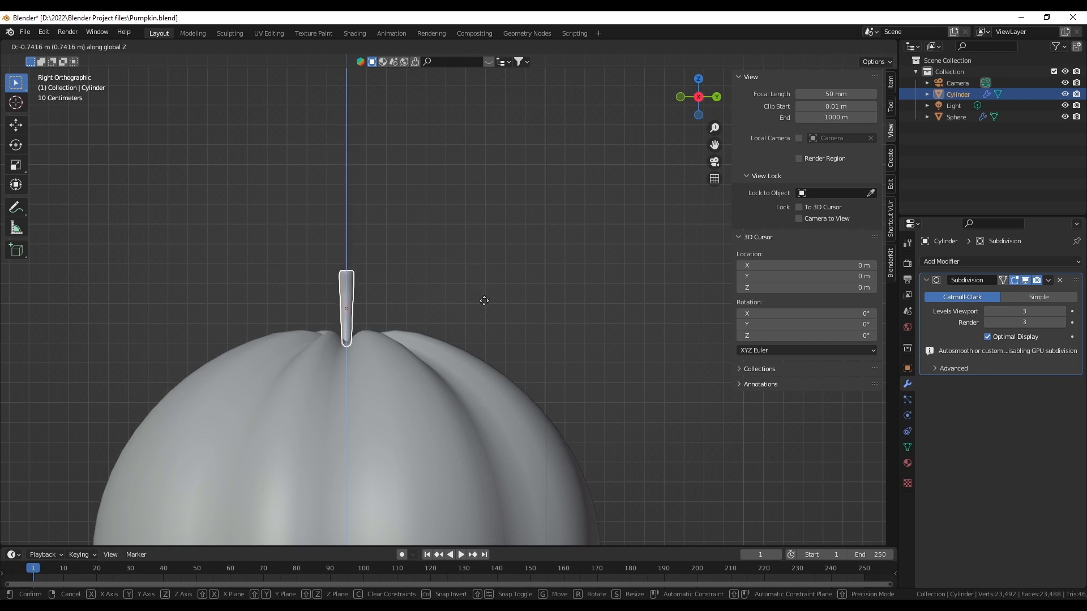
click(484, 300)
Lower the stem slightly further along Z, about 0.03 m, sinking its base into the pumpkin's top dimple, then deselect it.
middle_drag(389, 286, 370, 304)
scroll(402, 277, up, 5)
middle_drag(392, 225, 491, 235)
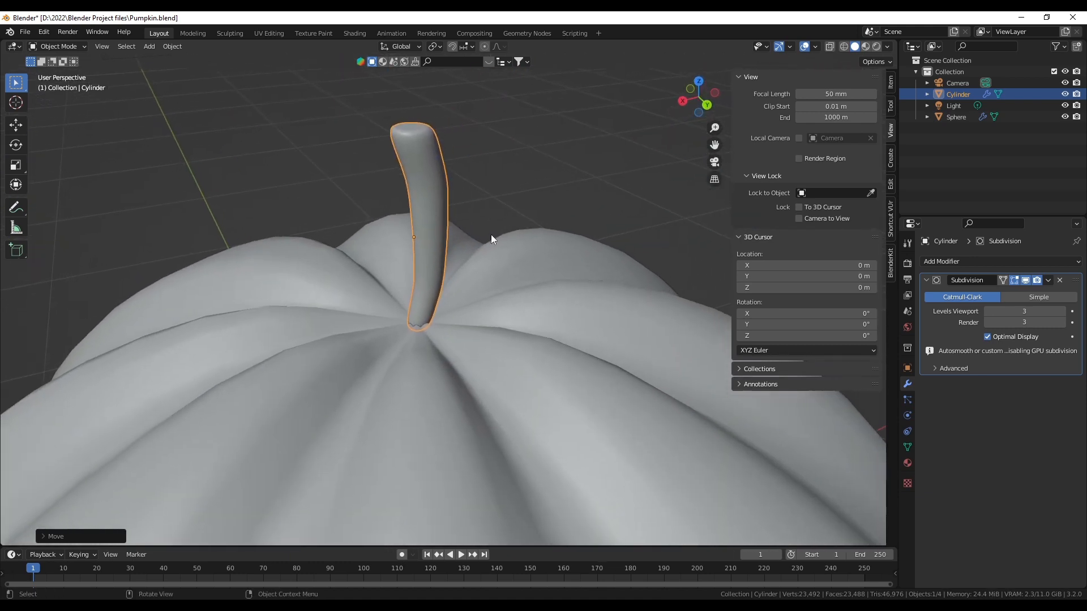
key(g)
key(z)
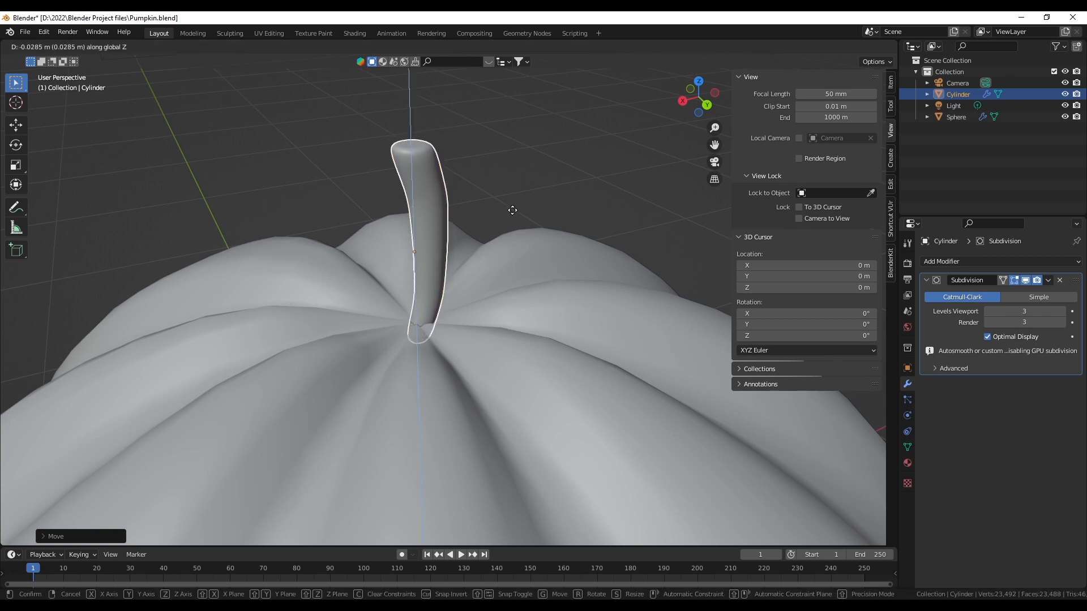
click(524, 208)
scroll(565, 188, down, 2)
click(565, 189)
middle_drag(539, 192, 704, 187)
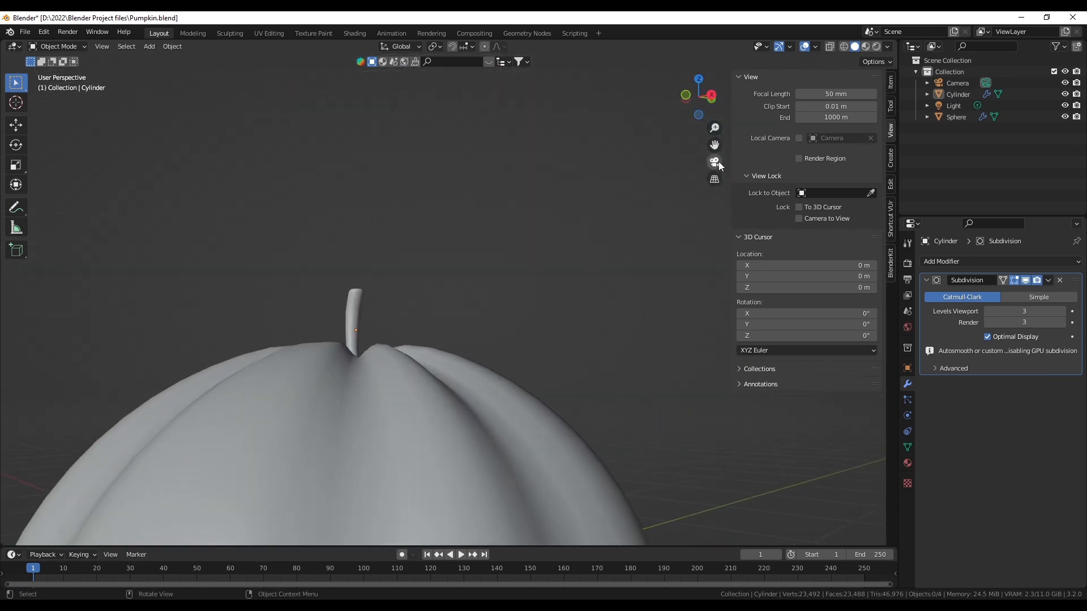
Show the whole pumpkin through the camera and save the project file.
click(716, 162)
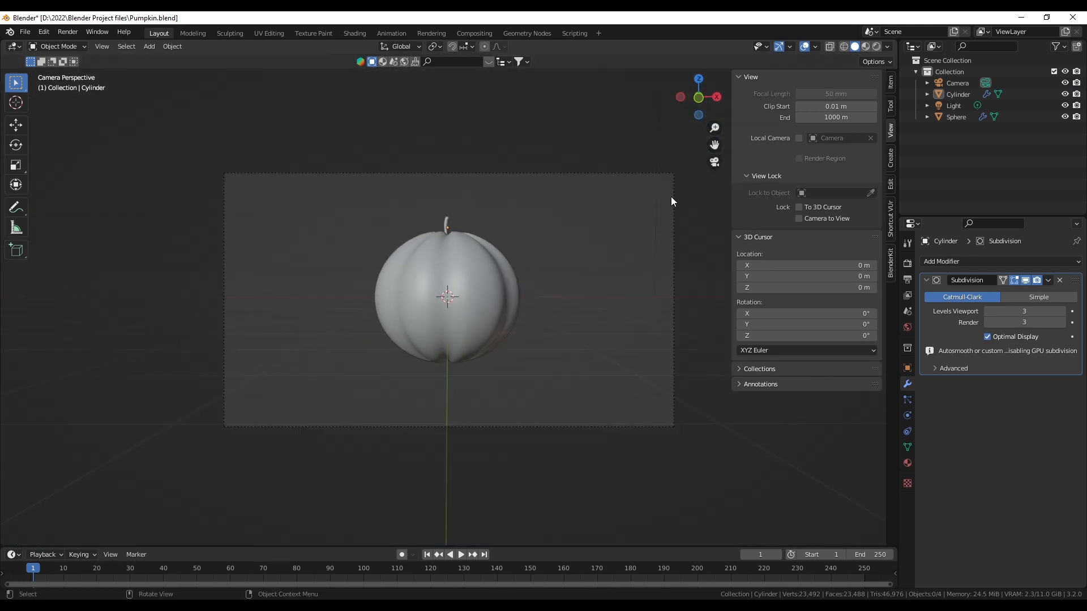
scroll(399, 264, up, 4)
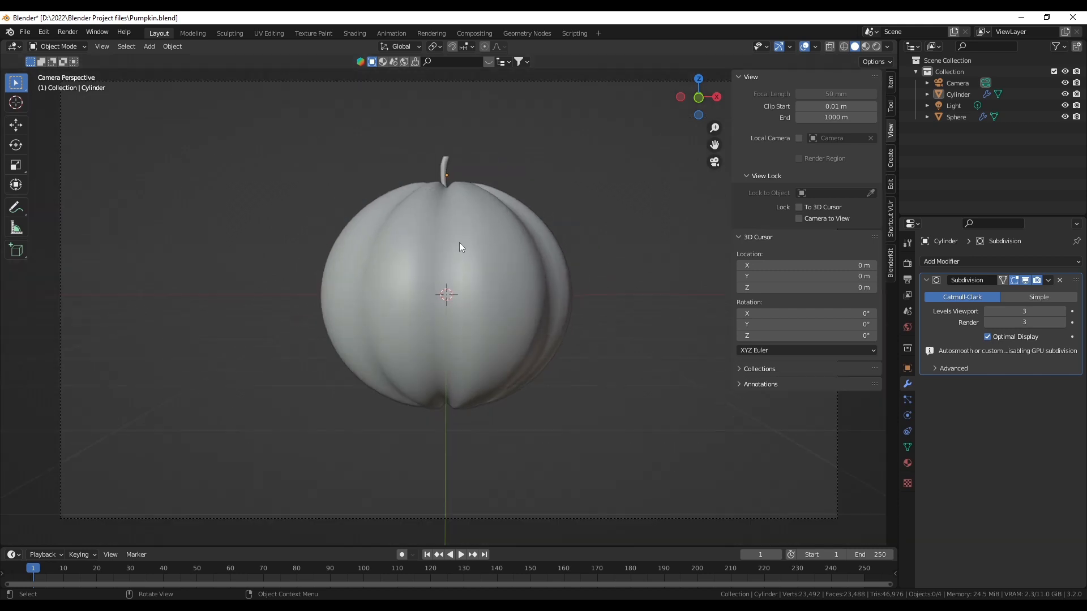
key(ctrl+s)
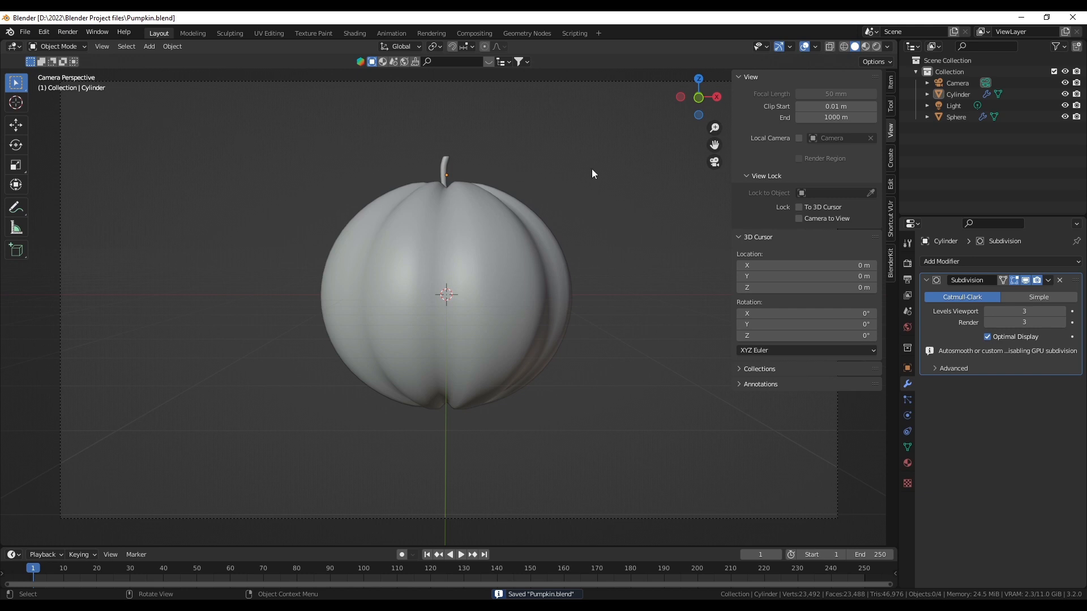
Duplicate the pumpkin body in place as a backup and hide the copy in the viewport.
click(546, 315)
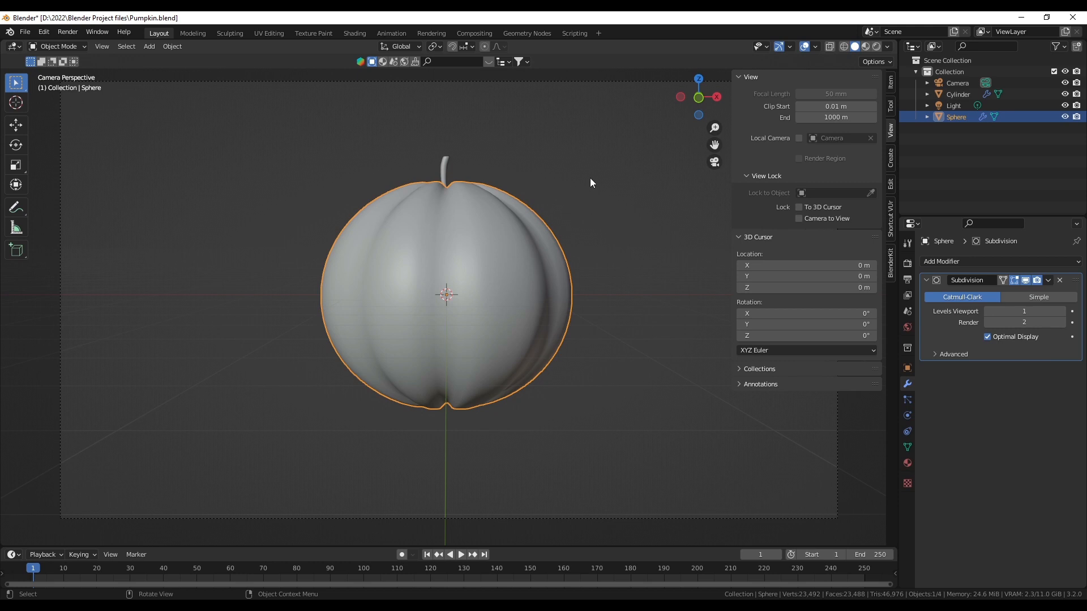
click(586, 192)
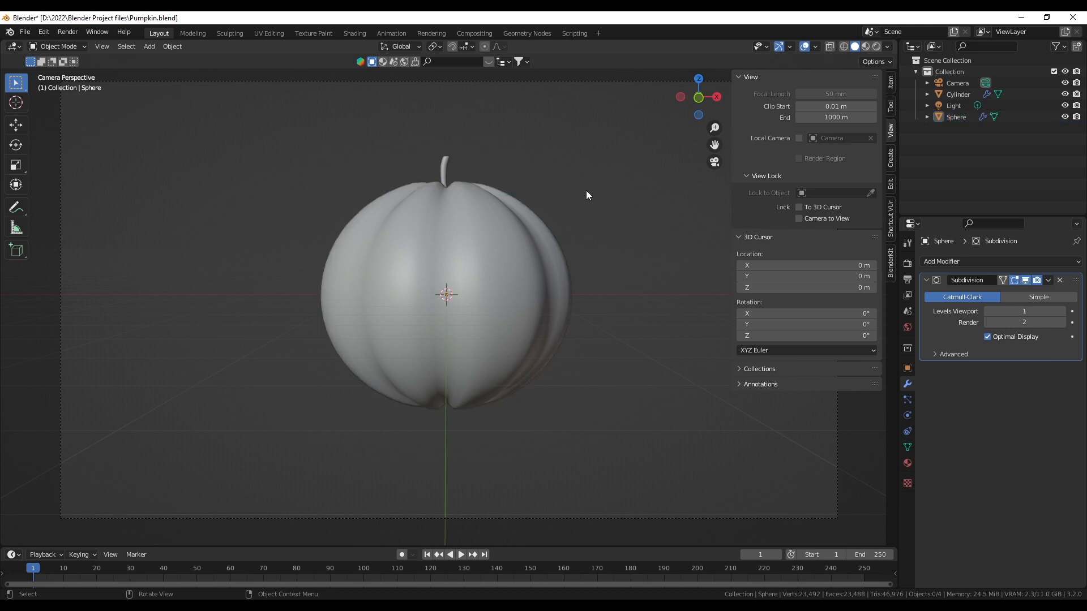
click(520, 271)
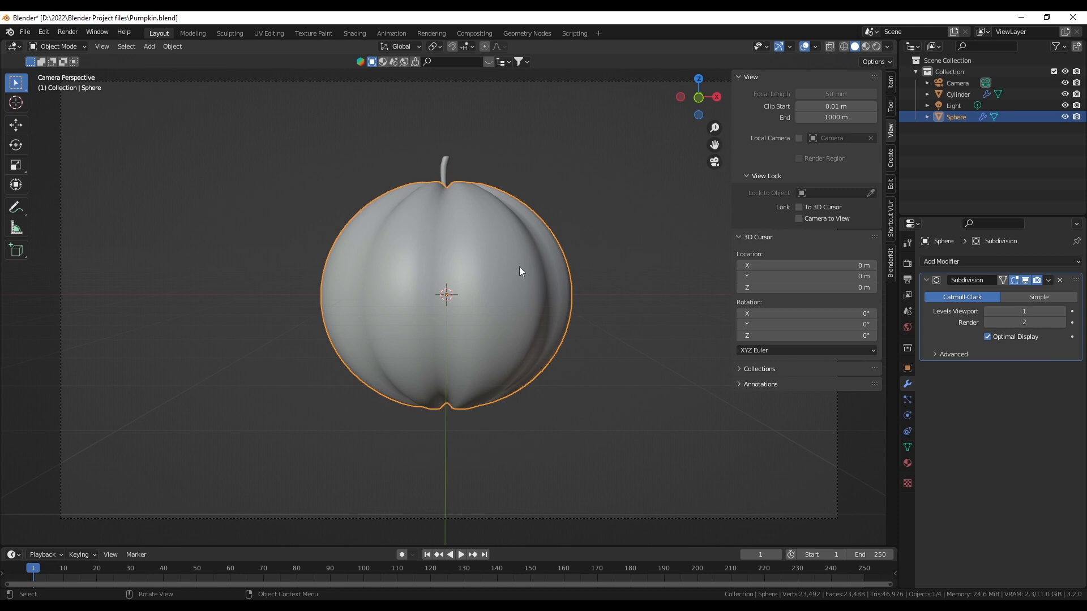
key(shift)
key(shift+d)
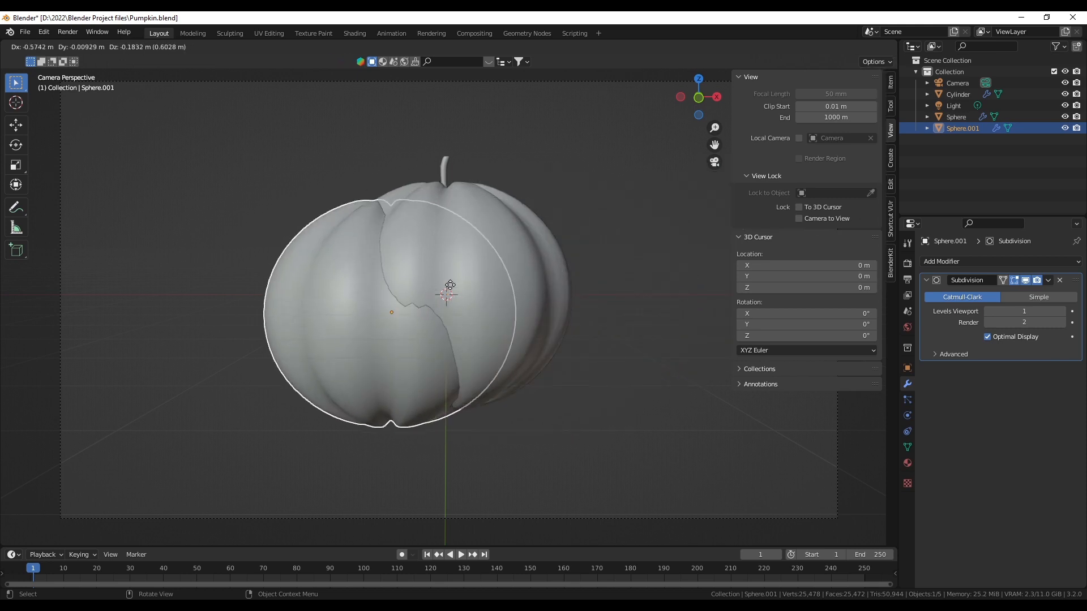
right_click(511, 281)
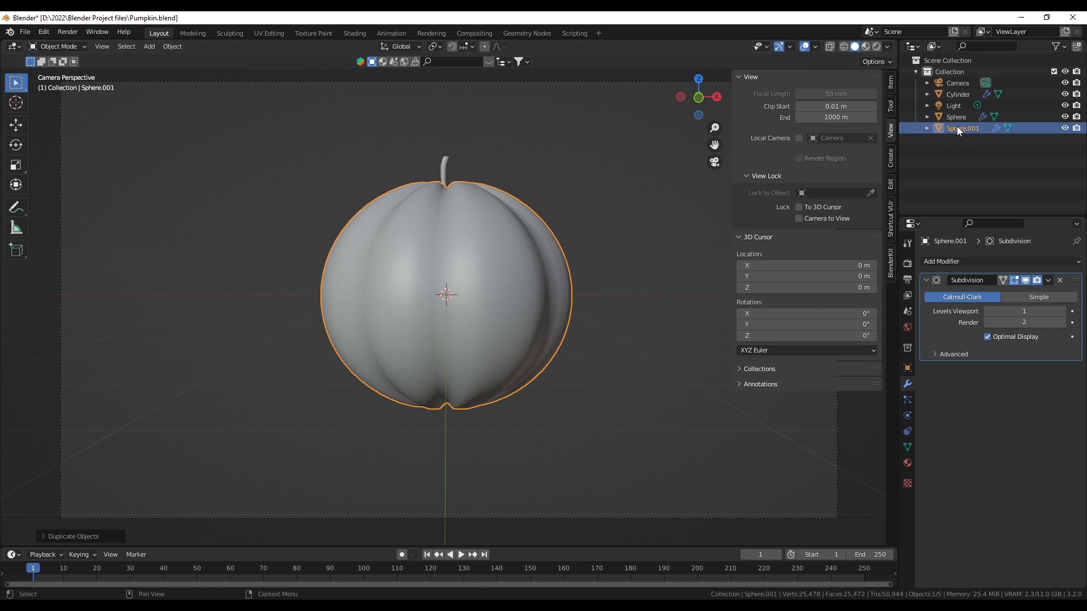
click(1063, 129)
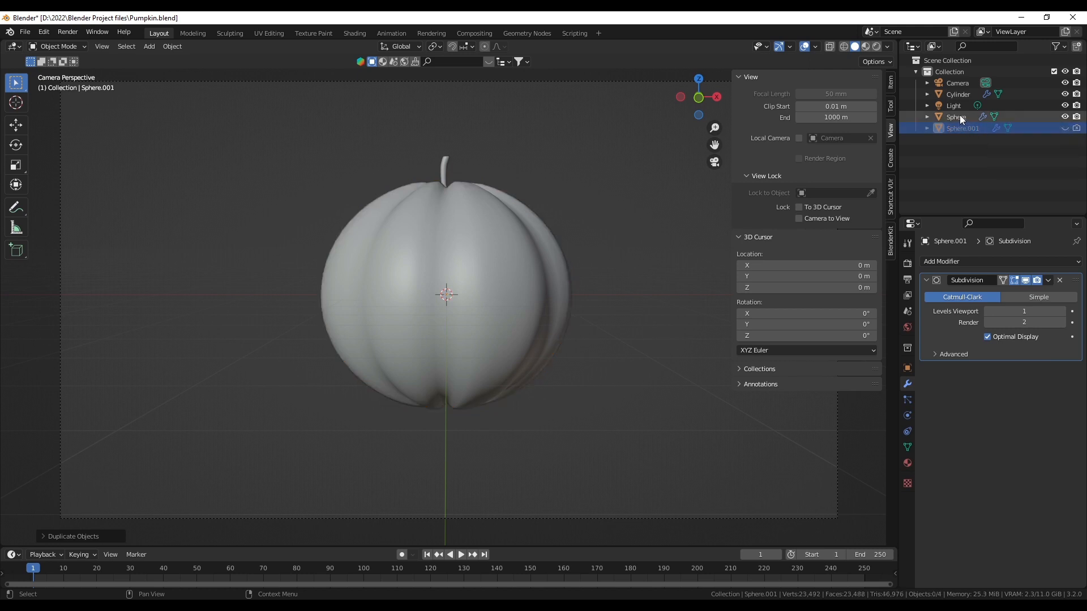
Apply the Subdivision modifier on the original pumpkin body.
click(505, 252)
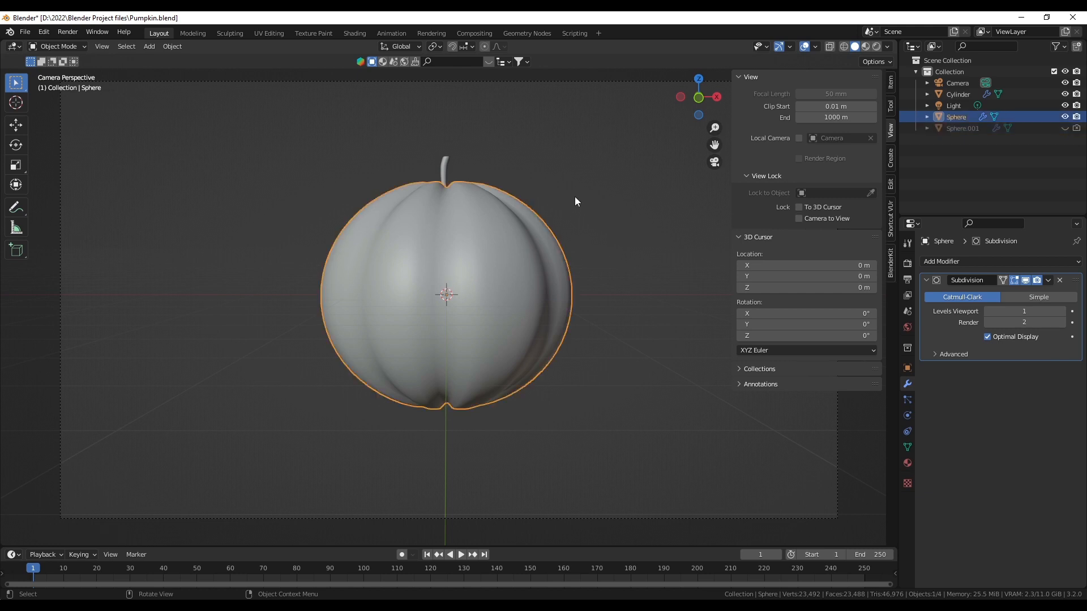
click(1049, 280)
click(1049, 281)
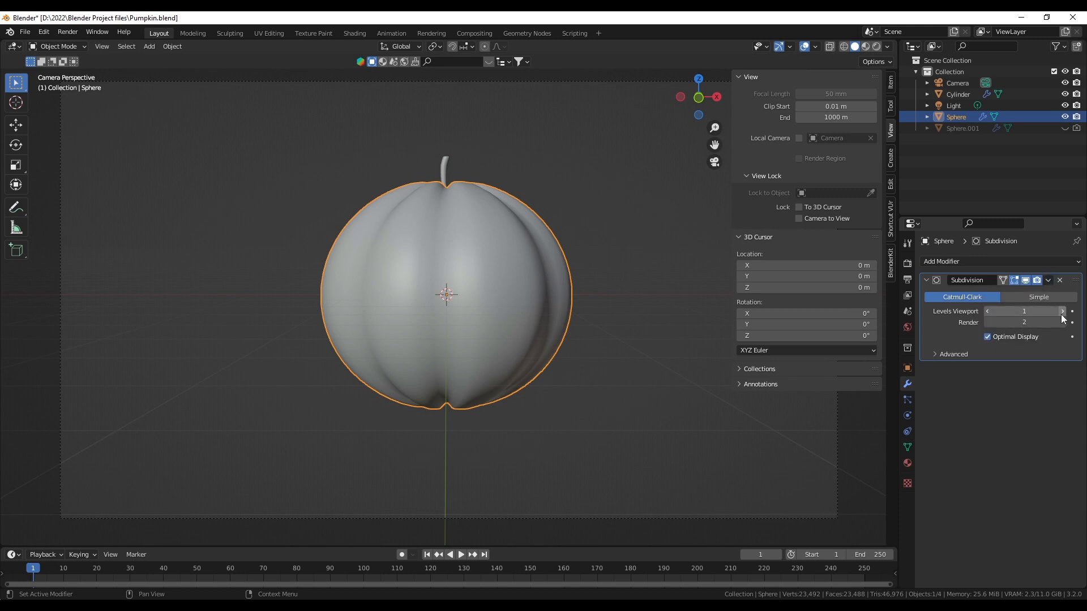
click(1048, 280)
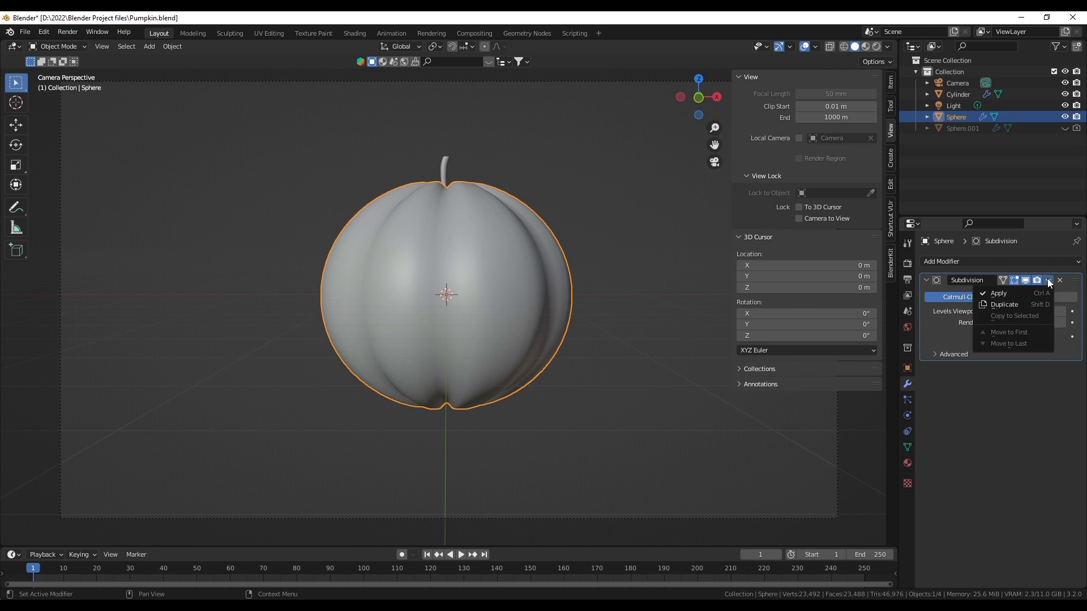
click(1010, 290)
click(493, 117)
click(447, 206)
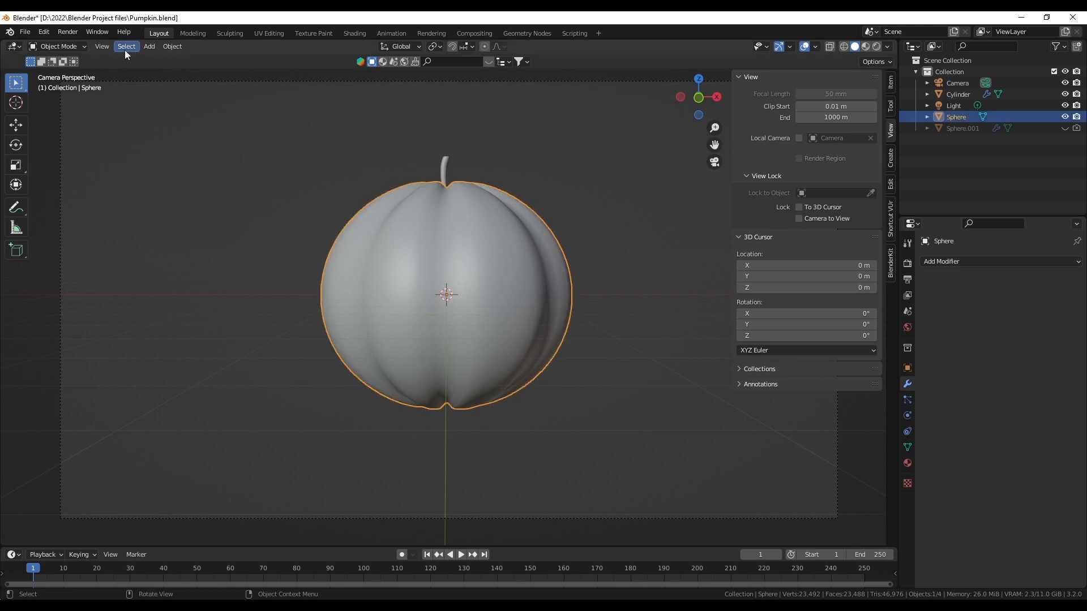
In Edit Mode, knife-cut a closed triangular eye on the left side of the pumpkin's front, with its inner corner near the central groove.
click(68, 46)
click(76, 70)
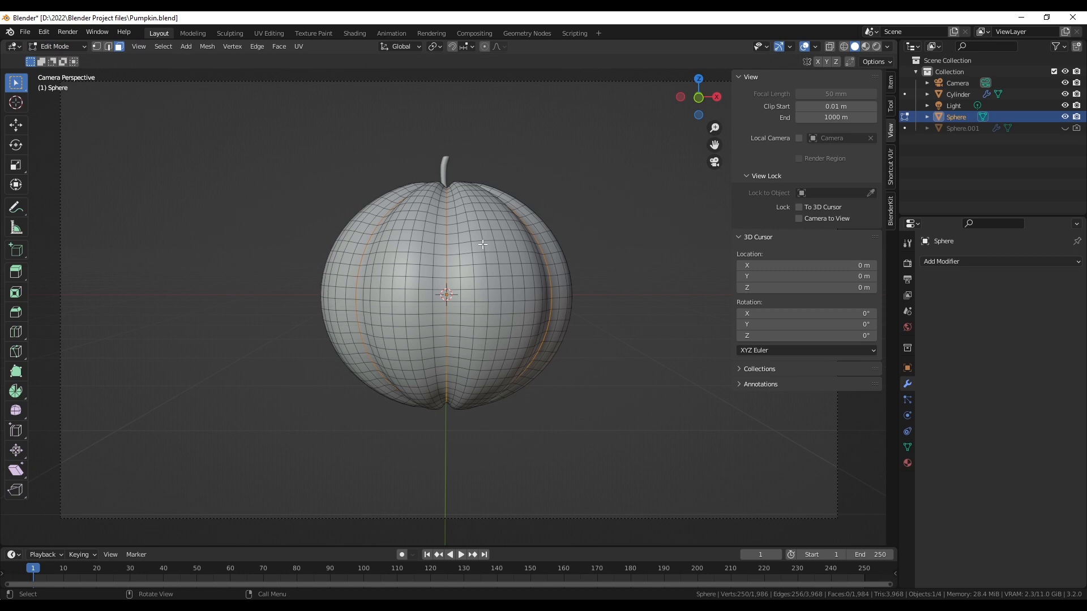
click(16, 352)
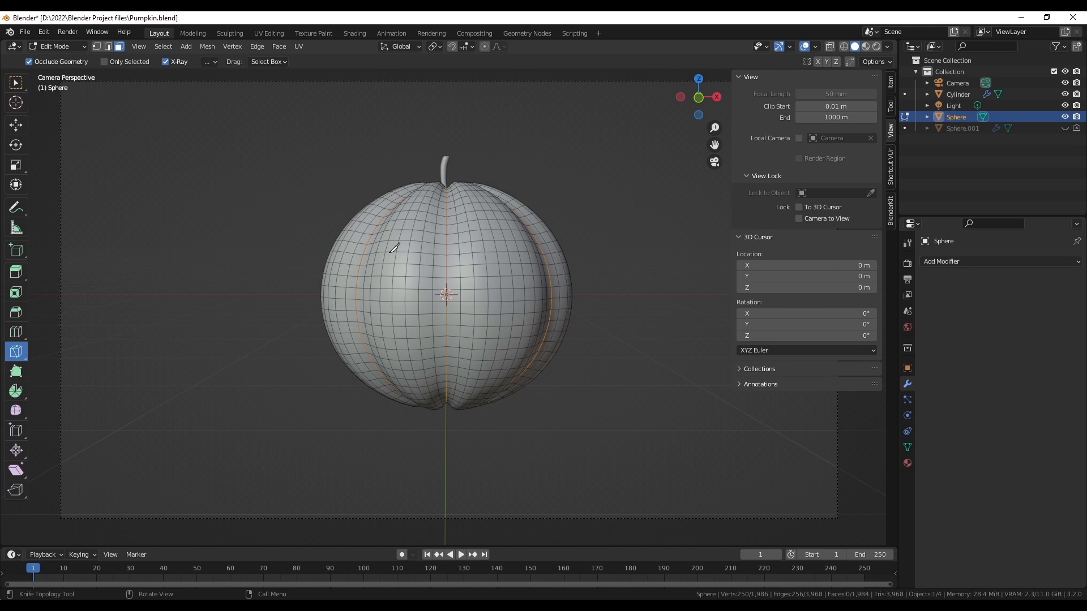
click(362, 233)
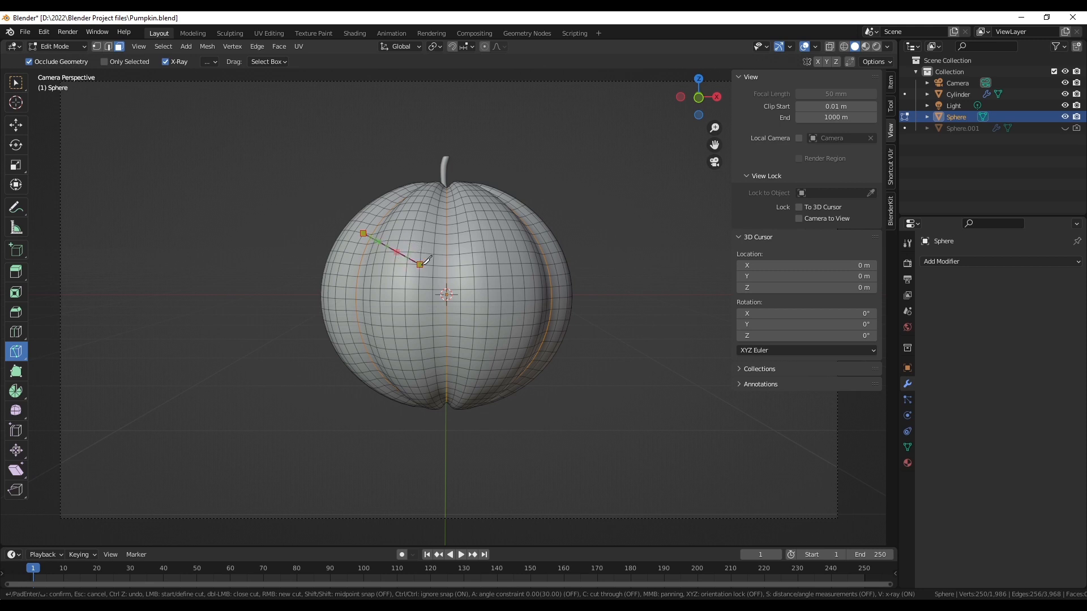
click(421, 264)
click(371, 269)
click(365, 232)
key(Return)
Knife-cut a matching triangular eye on the right side of the pumpkin's front, roughly mirroring the left eye.
scroll(295, 193, up, 4)
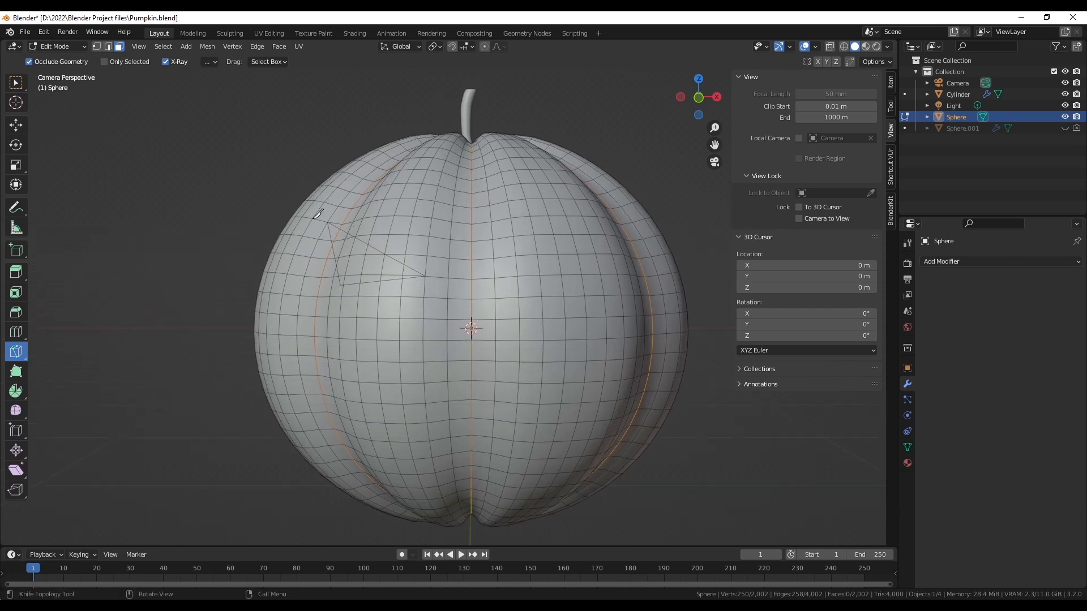
shift+middle_drag(373, 269, 378, 269)
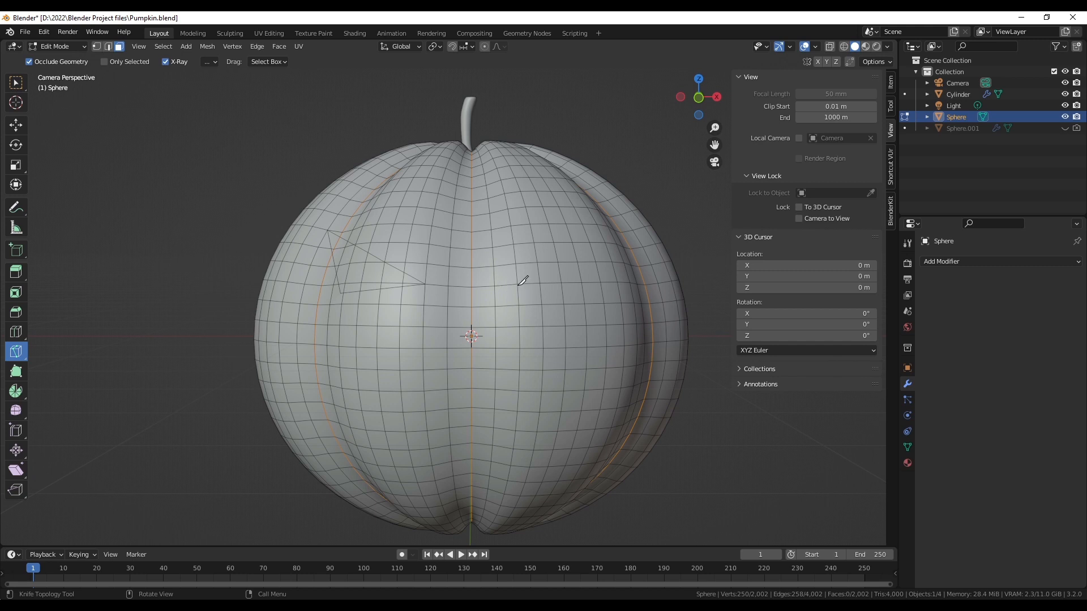
click(517, 284)
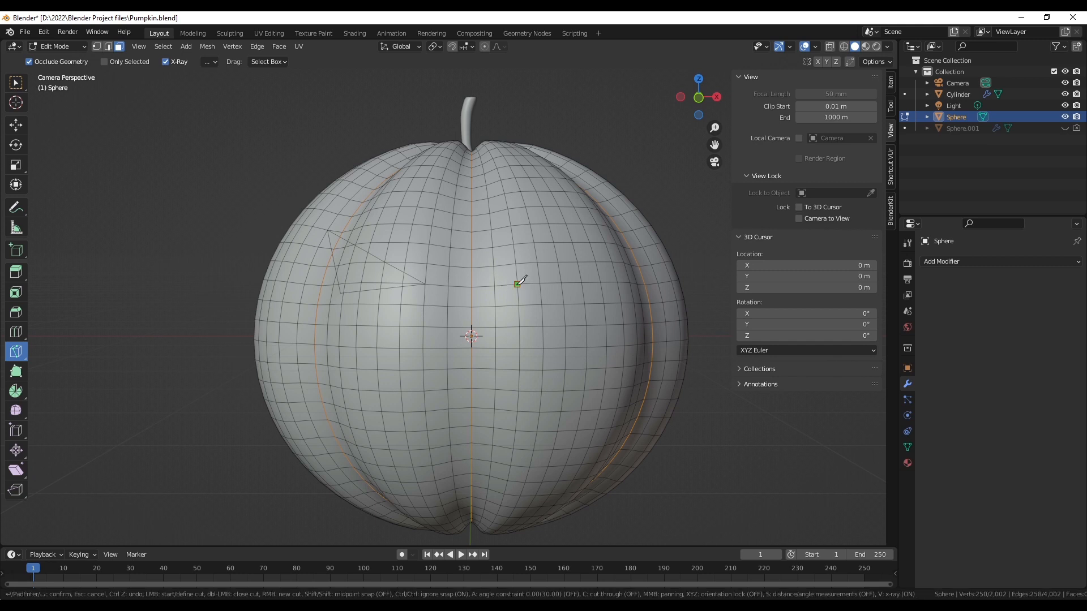
click(597, 224)
click(592, 288)
click(517, 284)
key(Return)
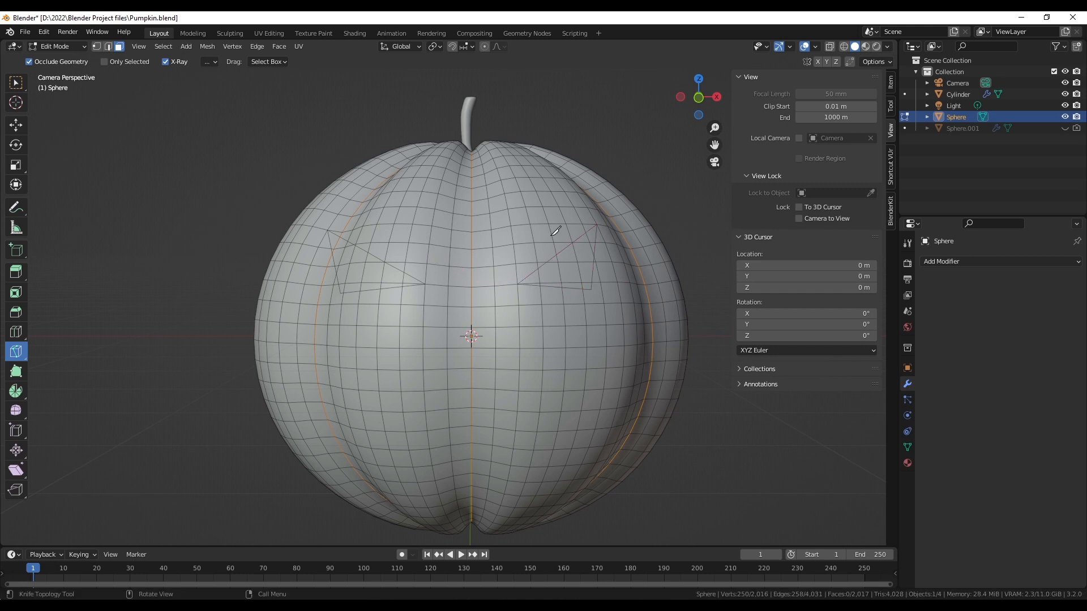
Knife-cut a zigzag upper mouth edge across the pumpkin's front below the eyes, running from the left groove to the right groove.
click(327, 344)
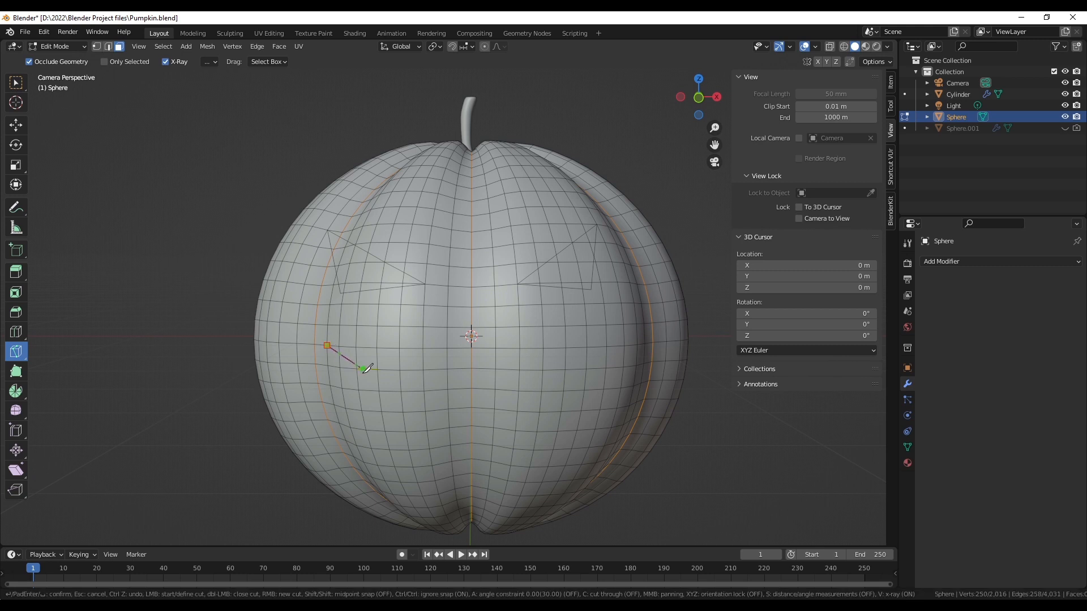
click(356, 369)
click(377, 348)
click(400, 370)
click(424, 348)
click(447, 369)
click(471, 349)
click(495, 369)
click(519, 348)
click(542, 370)
click(565, 348)
click(586, 369)
click(607, 347)
click(623, 367)
click(638, 343)
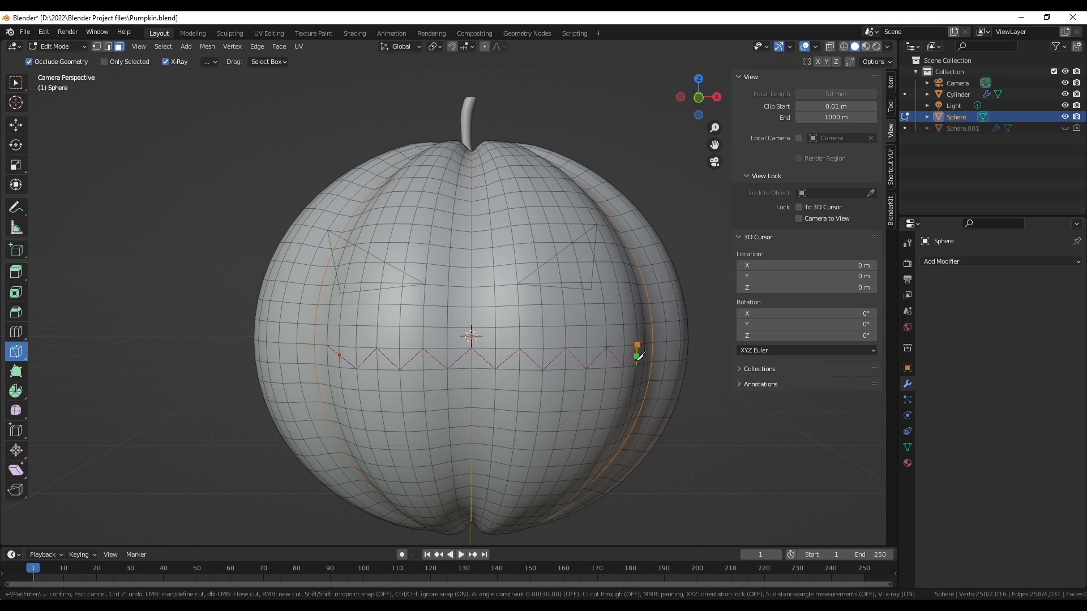
Continue the knife cut back along a zigzag lower mouth edge, close it at the starting point and confirm the cut.
click(616, 407)
click(604, 389)
click(577, 430)
click(561, 412)
click(536, 431)
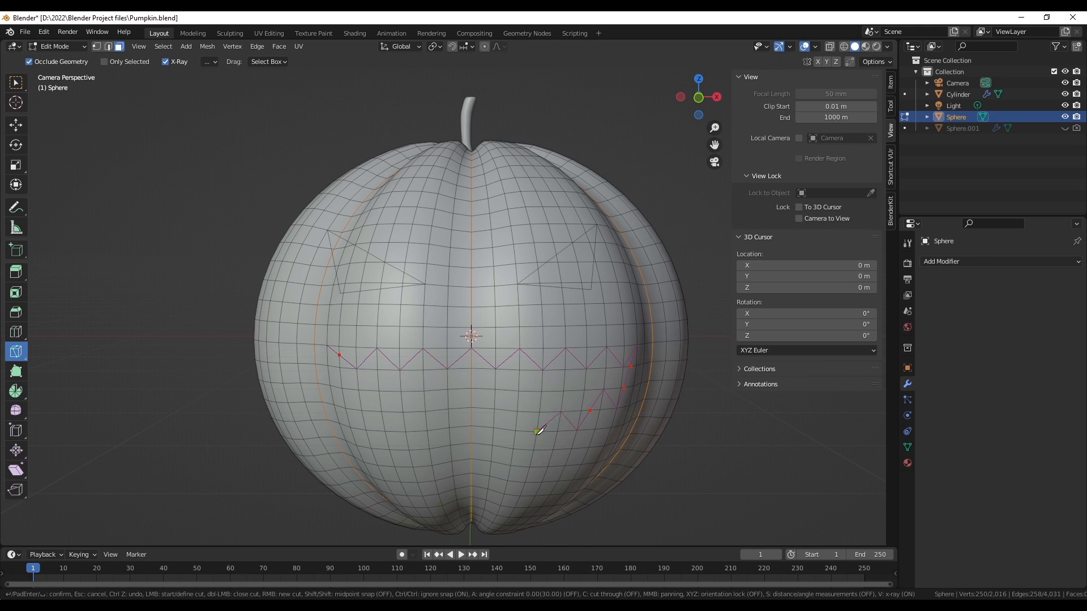
click(517, 411)
click(494, 426)
click(472, 407)
click(449, 427)
click(425, 412)
click(405, 432)
click(381, 411)
click(336, 405)
click(324, 378)
click(327, 344)
key(Return)
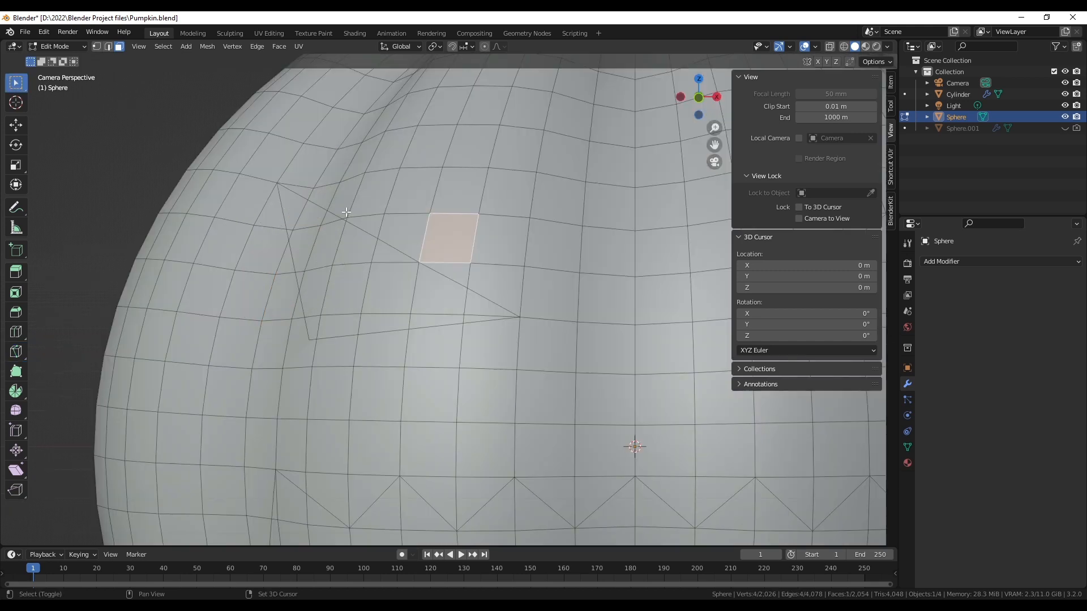
Switch to the Select Circle tool and select all the faces inside the pumpkin's left triangular eye.
click(20, 89)
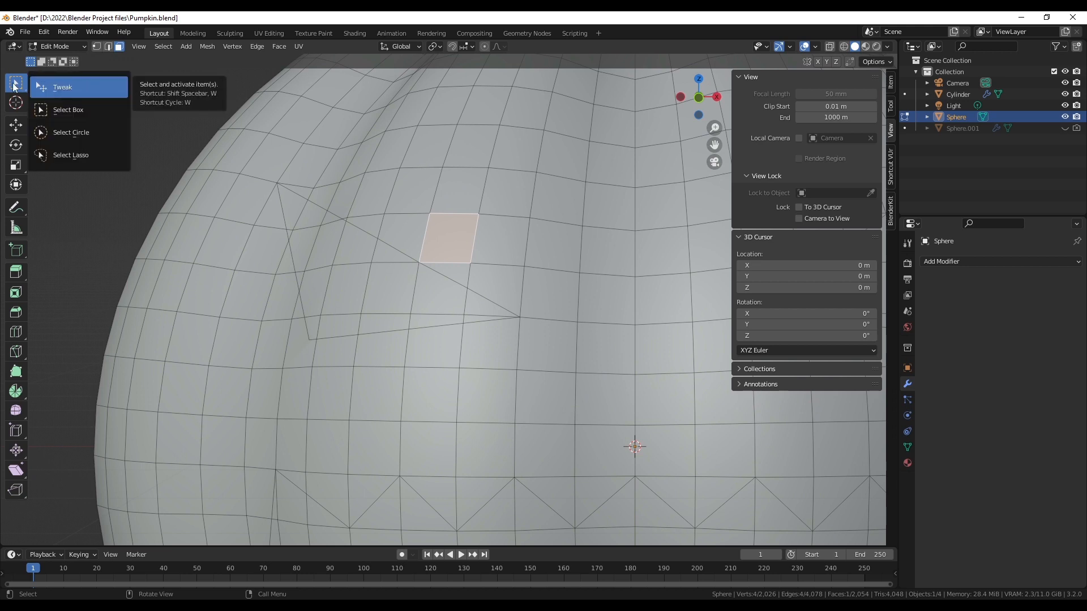
click(70, 135)
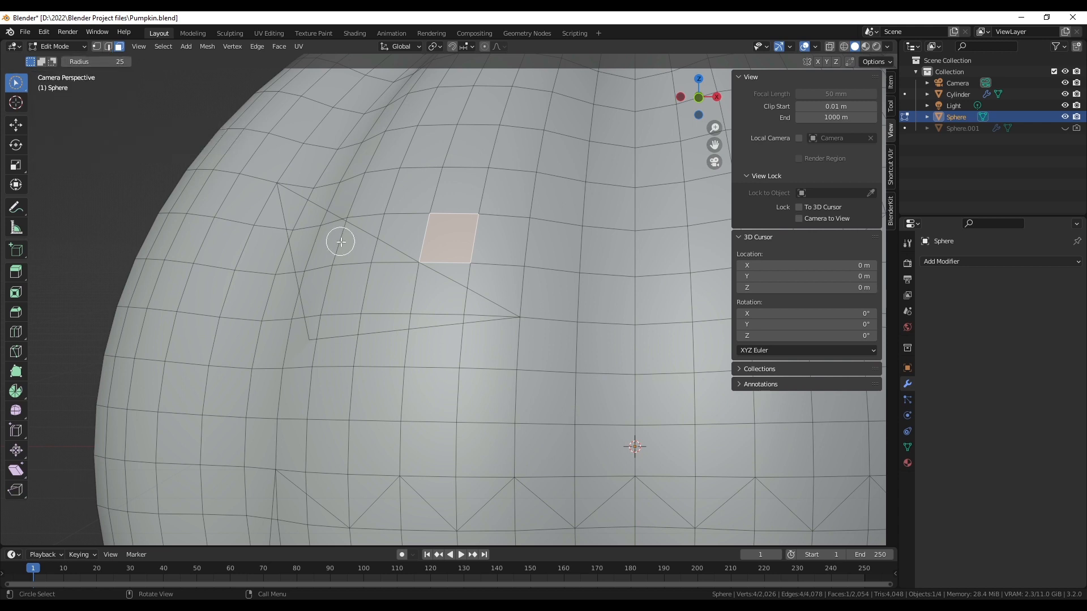
mouse_move(341, 267)
mouse_down()
mouse_move(313, 239)
mouse_move(313, 271)
mouse_up()
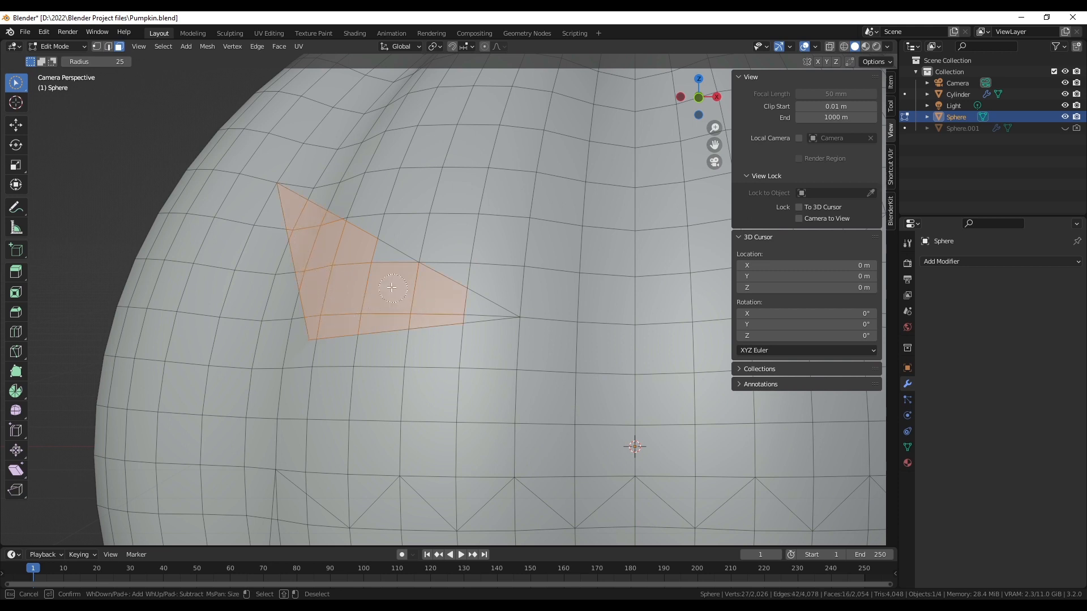
drag(437, 299, 453, 303)
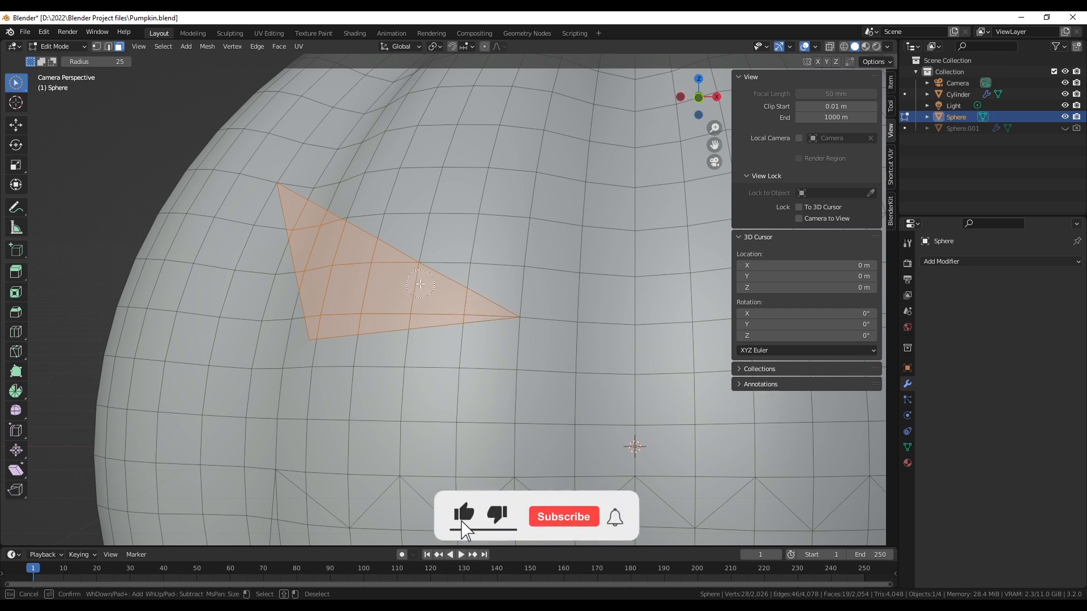
drag(415, 279, 414, 279)
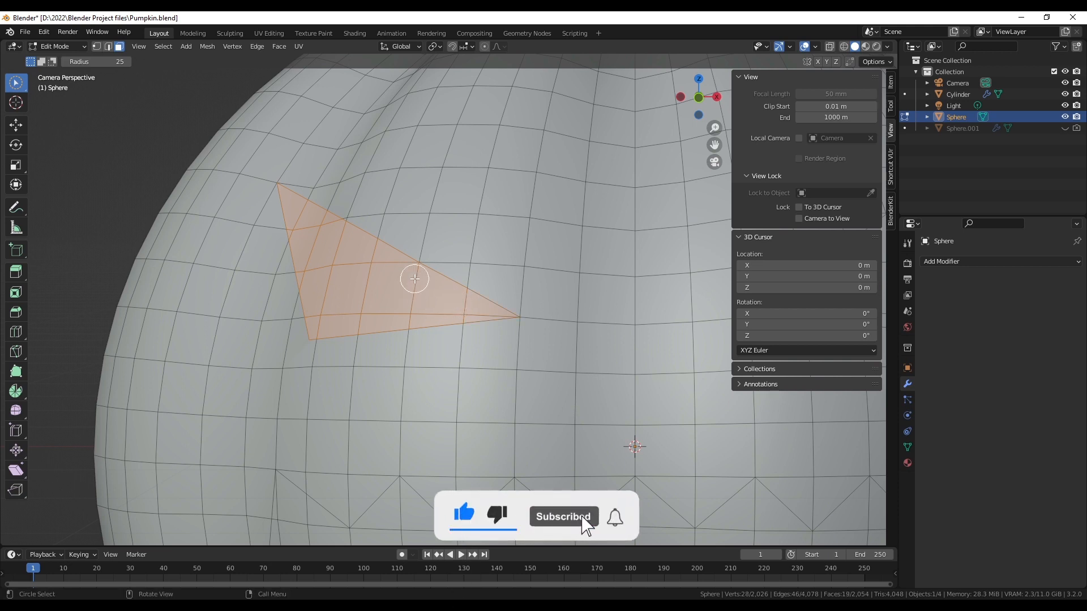
click(414, 270)
key(ctrl+z)
shift+drag(398, 277, 409, 275)
key(ctrl+z)
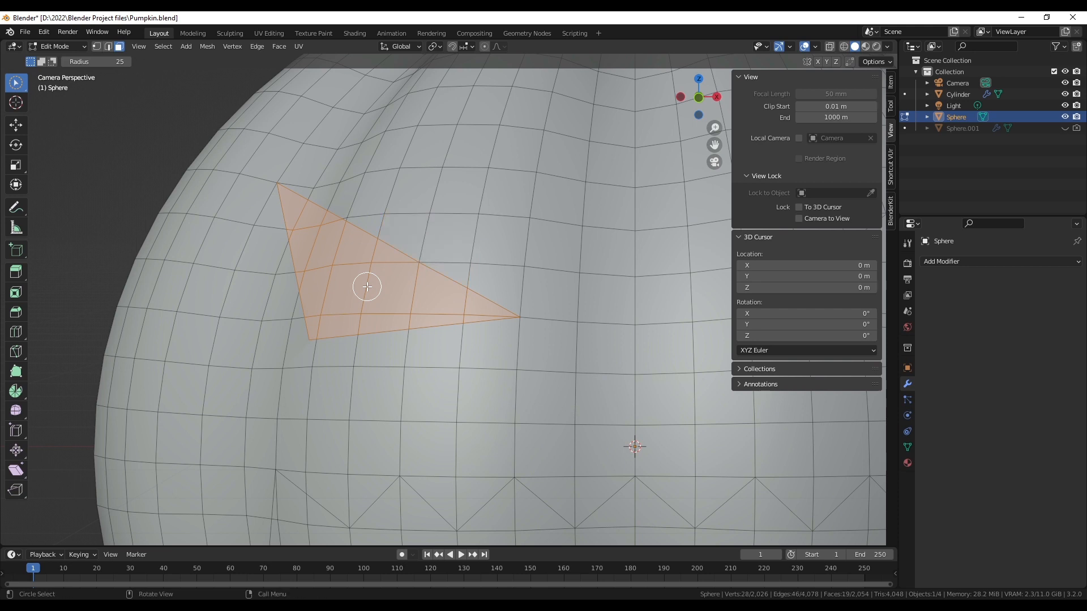
Add all the faces inside the right triangular eye to the selection, keeping the left eye's faces selected.
scroll(367, 287, down, 5)
middle_drag(529, 304, 362, 309)
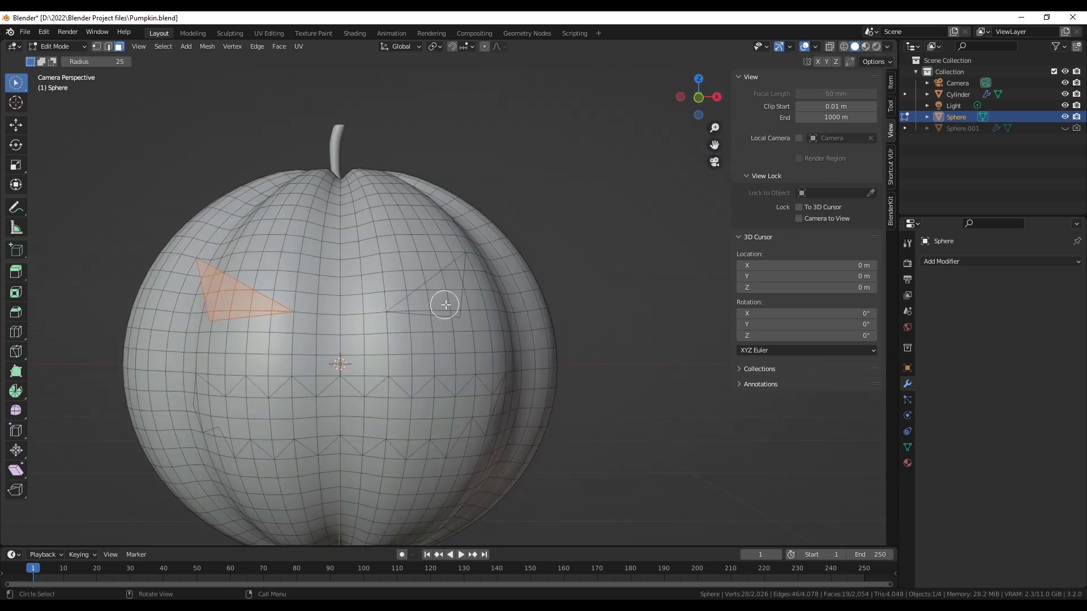
scroll(446, 305, up, 5)
scroll(446, 305, up, 2)
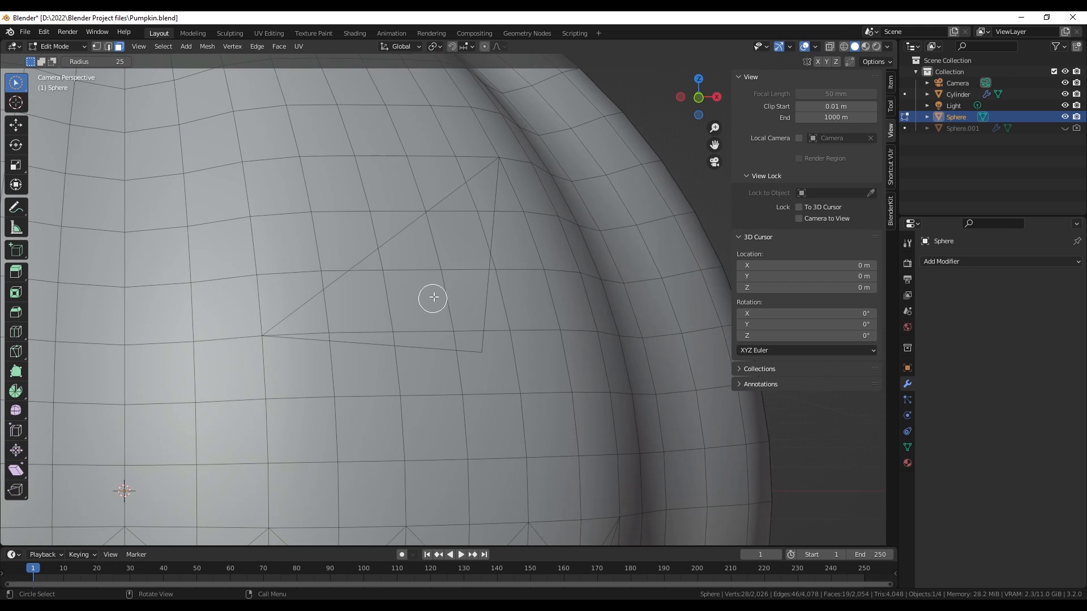
scroll(433, 300, down, 3)
drag(393, 306, 431, 294)
click(425, 296)
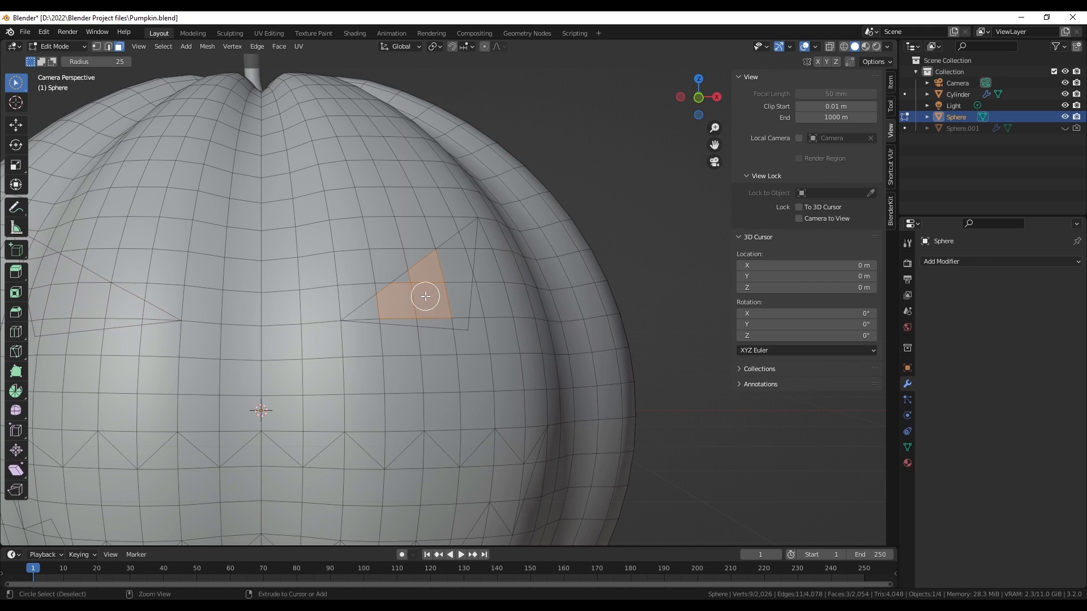
key(ctrl+z)
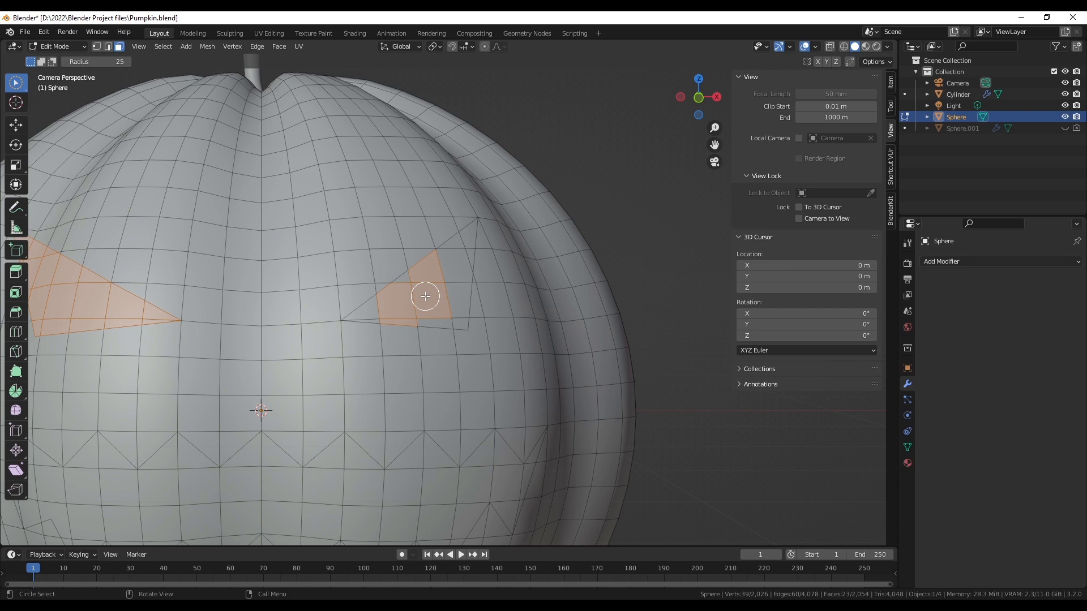
scroll(425, 296, up, 4)
shift+drag(383, 286, 363, 270)
mouse_move(310, 320)
mouse_down()
mouse_move(430, 328)
mouse_move(466, 285)
mouse_move(435, 246)
mouse_move(473, 181)
mouse_move(453, 243)
mouse_up()
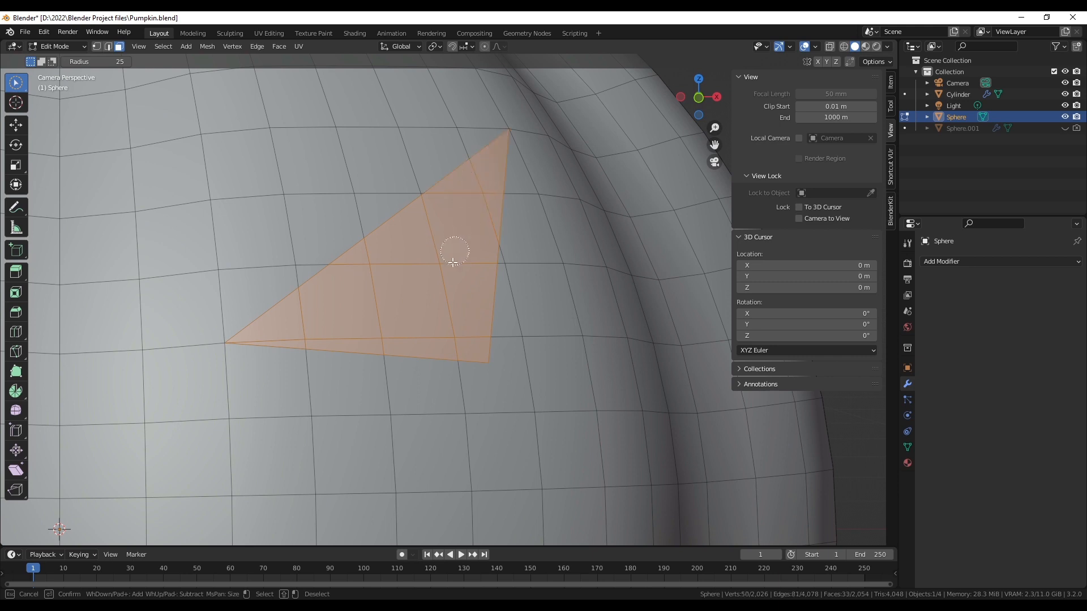
Add the faces inside the left half of the zigzag mouth to the selection, up to the central groove.
scroll(456, 262, down, 5)
scroll(371, 274, up, 5)
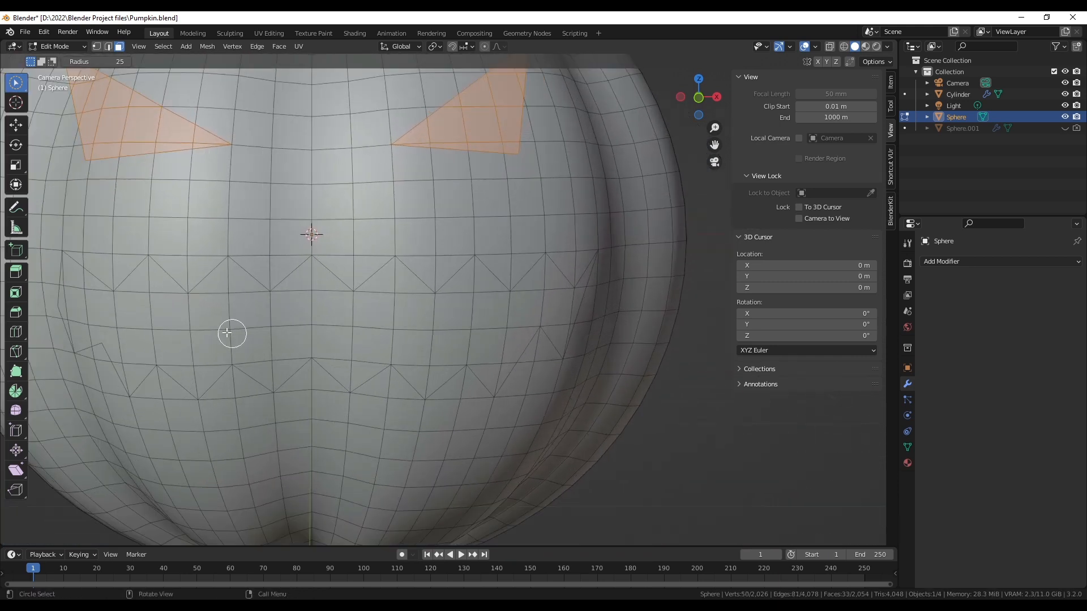
scroll(218, 327, up, 3)
scroll(372, 310, up, 1)
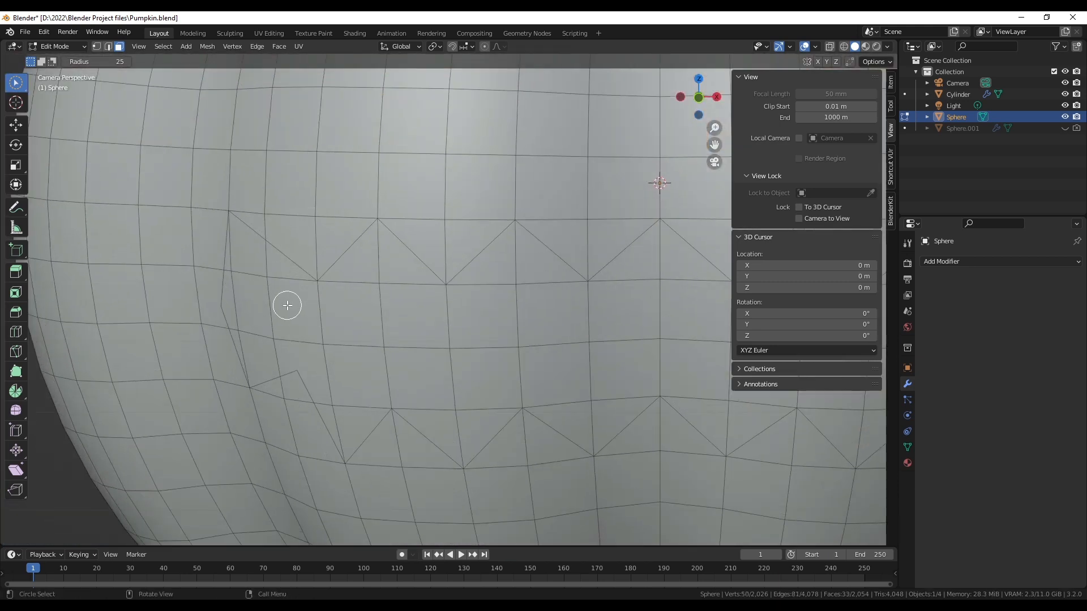
mouse_move(242, 294)
mouse_down()
mouse_move(248, 272)
mouse_move(268, 276)
mouse_up()
mouse_move(259, 321)
mouse_down()
mouse_move(258, 363)
mouse_move(351, 362)
mouse_move(397, 278)
mouse_up()
mouse_move(348, 380)
mouse_down()
mouse_move(406, 362)
mouse_move(449, 408)
mouse_move(478, 317)
mouse_move(534, 340)
mouse_move(578, 397)
mouse_move(634, 308)
mouse_move(674, 281)
mouse_move(601, 310)
mouse_up()
Extend the selection over the mouth's right half and deselect the stray faces outside its zigzag outline.
shift+middle_drag(601, 310, 201, 299)
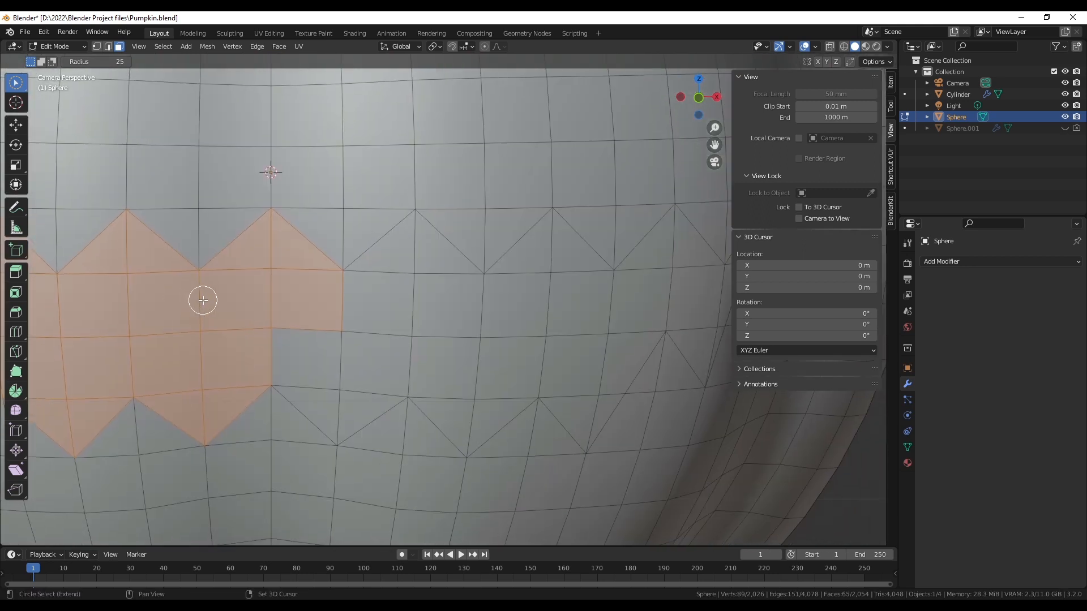
mouse_move(327, 354)
mouse_down()
mouse_move(325, 383)
mouse_move(375, 322)
mouse_move(432, 286)
mouse_move(487, 400)
mouse_move(553, 274)
mouse_move(584, 388)
mouse_move(616, 315)
mouse_up()
mouse_move(616, 315)
shift+middle_down()
mouse_move(407, 318)
mouse_move(433, 280)
shift+middle_up()
mouse_move(433, 280)
mouse_down()
mouse_move(460, 323)
mouse_move(458, 294)
mouse_move(481, 282)
mouse_up()
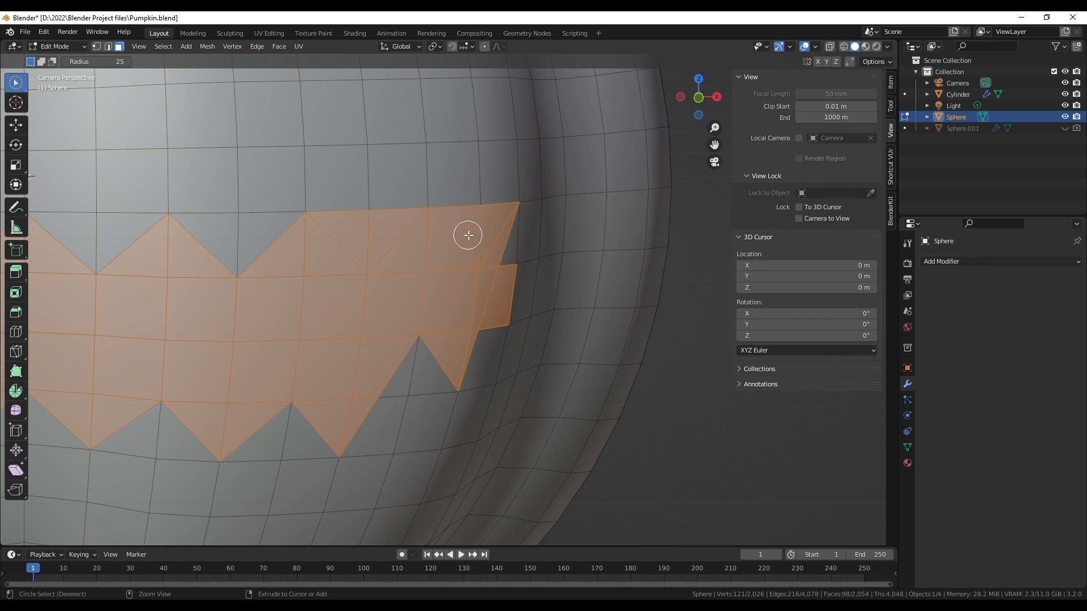
ctrl+click(370, 217)
ctrl+click(496, 206)
ctrl+click(465, 210)
ctrl+drag(517, 287, 514, 316)
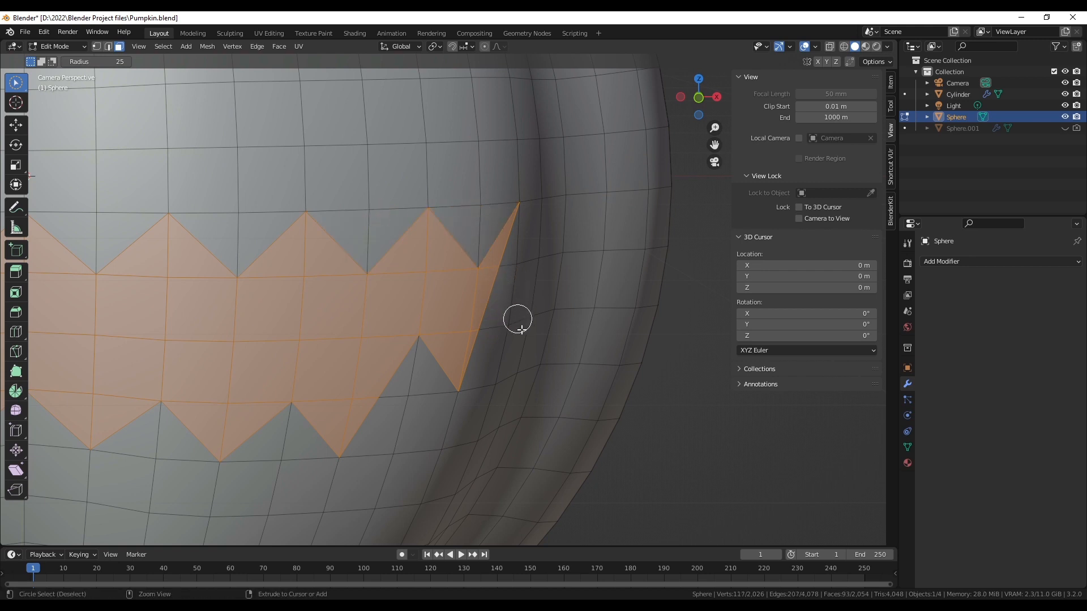
Delete the selected eye and mouth faces to open the holes in the pumpkin's front.
scroll(585, 336, down, 3)
scroll(585, 337, down, 3)
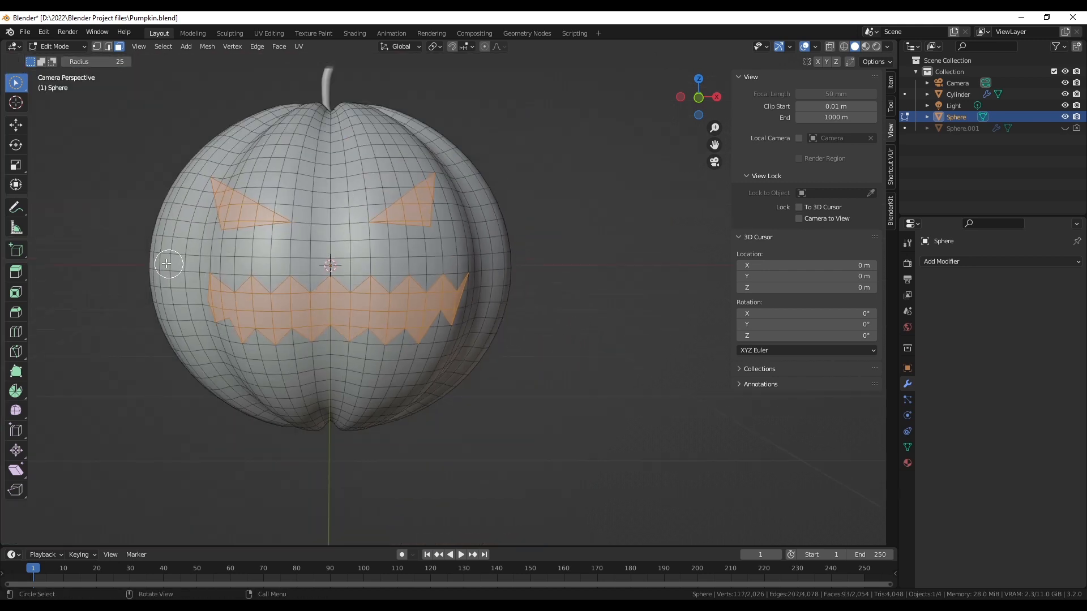
scroll(97, 230, up, 1)
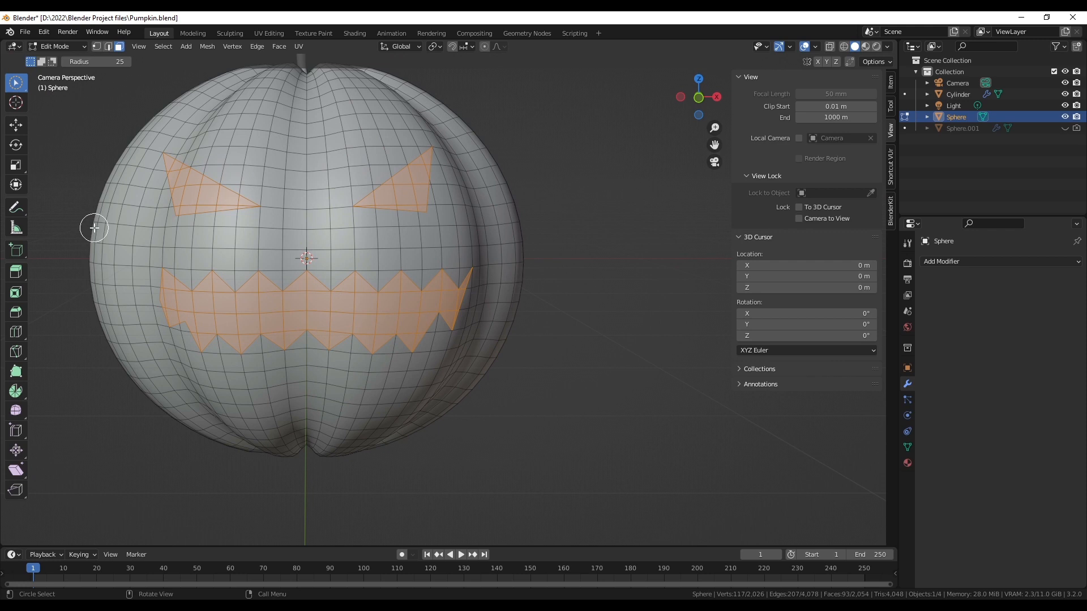
key(x)
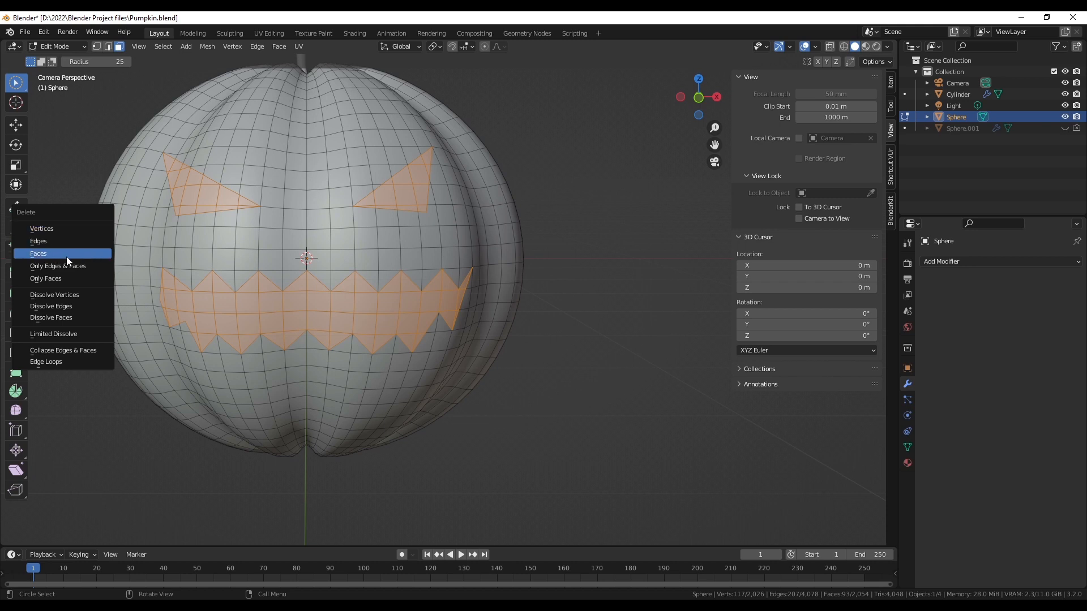
click(48, 253)
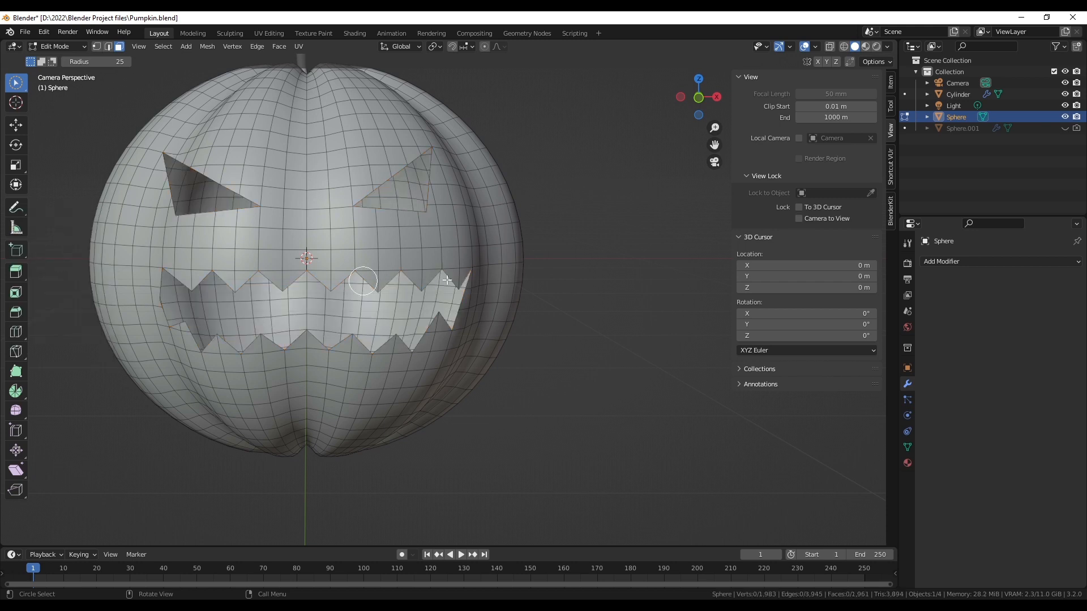
Return to Object Mode and save the Pumpkin.blend file.
click(43, 49)
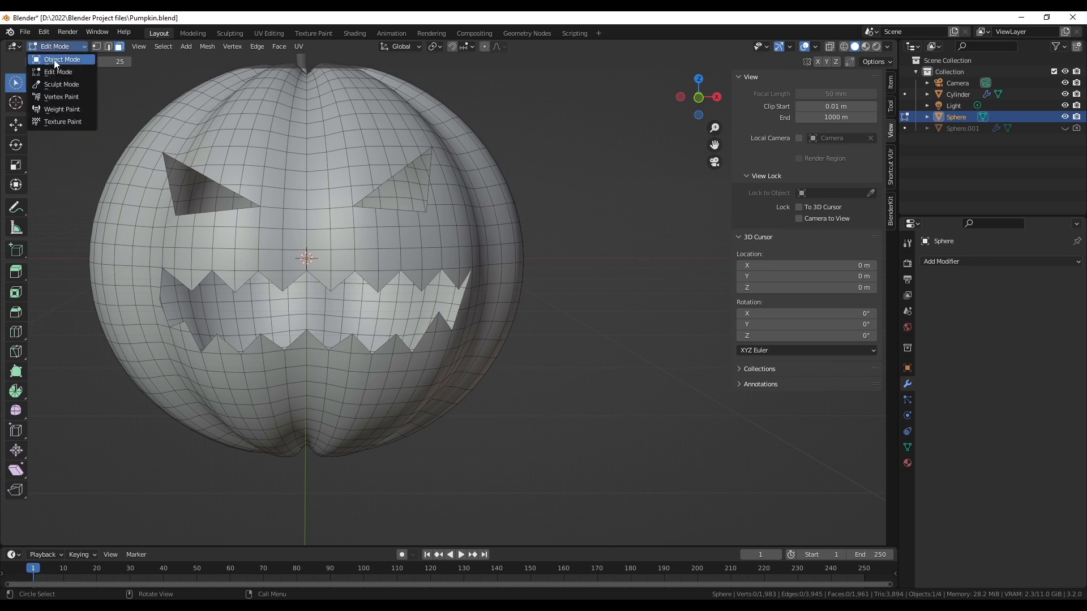
click(52, 58)
scroll(613, 211, down, 2)
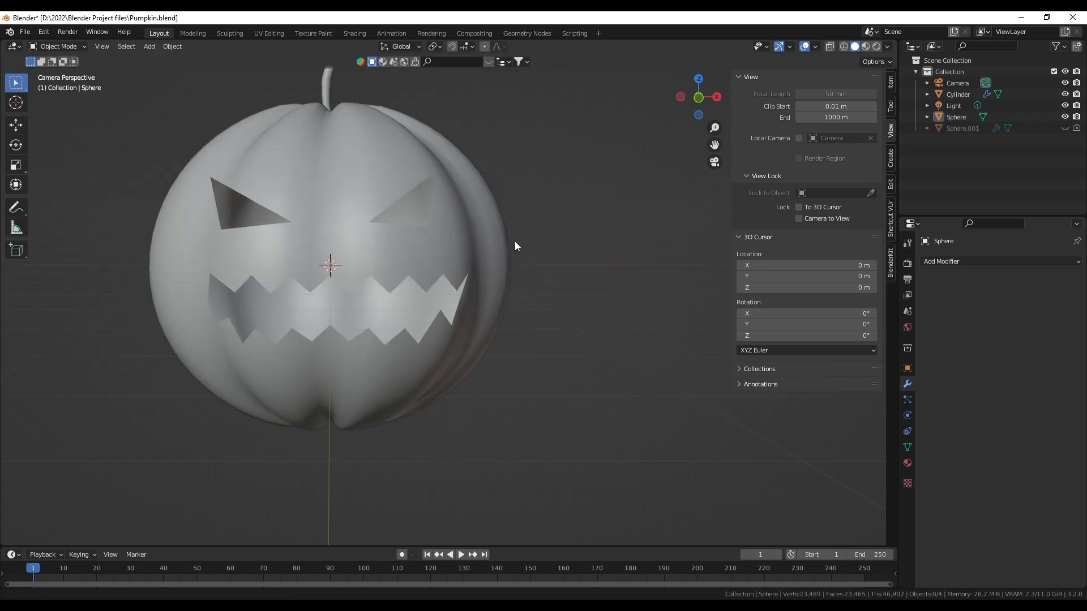
shift+middle_drag(506, 237, 595, 274)
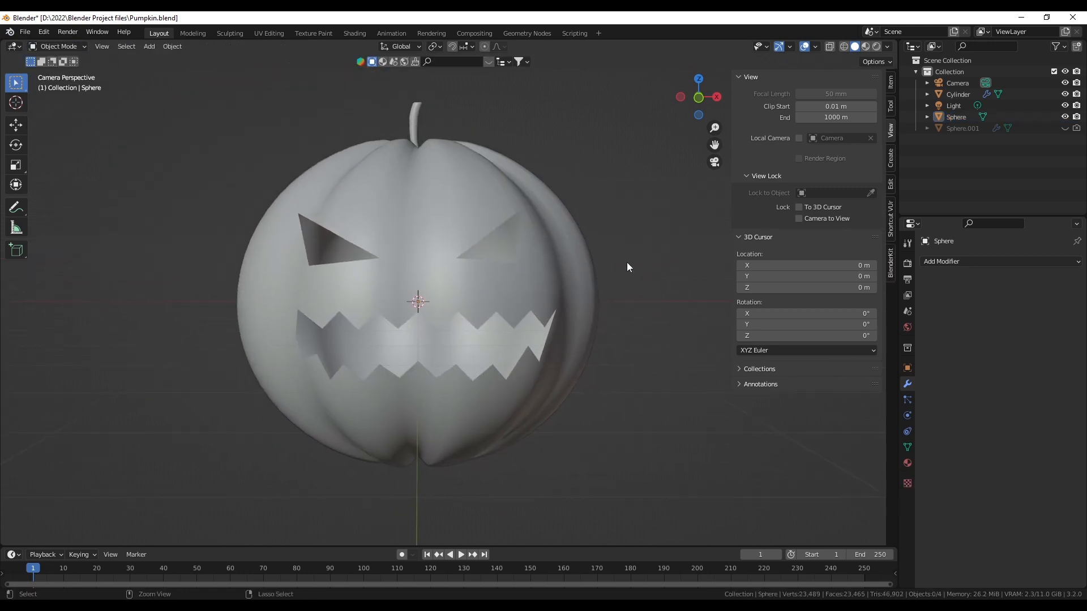
key(ctrl+s)
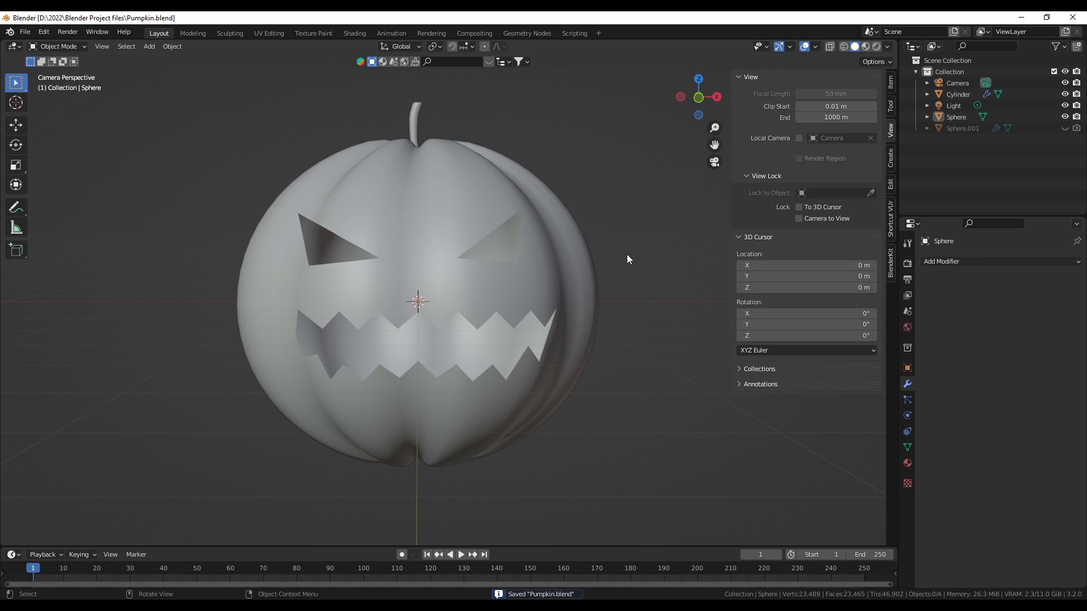
Select the pumpkin body and add a Solidify modifier to it.
scroll(556, 376, up, 1)
scroll(517, 313, up, 1)
middle_drag(517, 312, 453, 266)
scroll(487, 301, up, 3)
scroll(493, 290, down, 5)
middle_drag(452, 334, 506, 315)
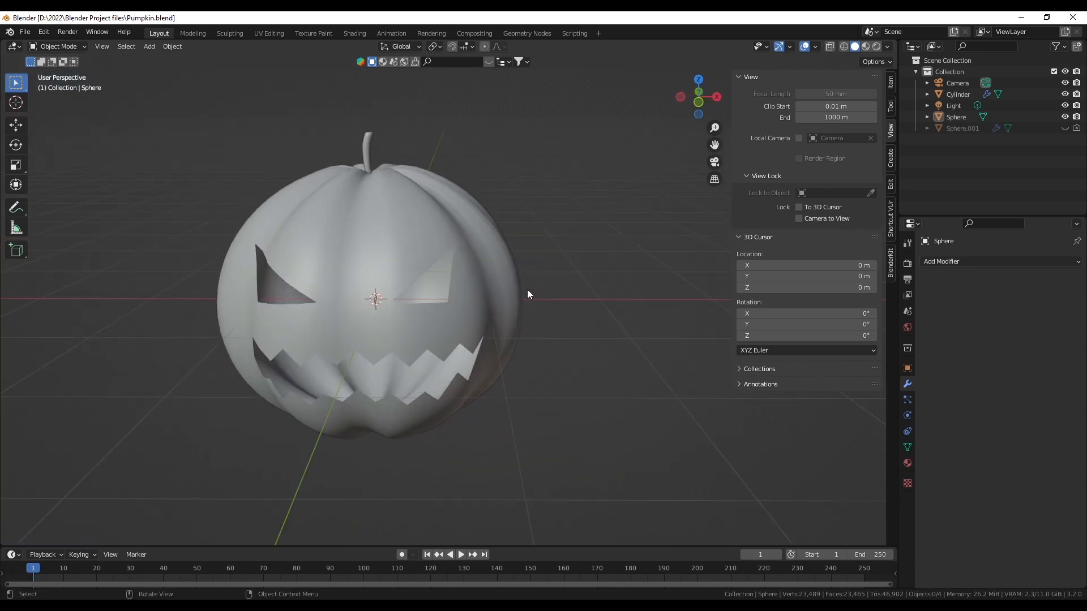
click(421, 232)
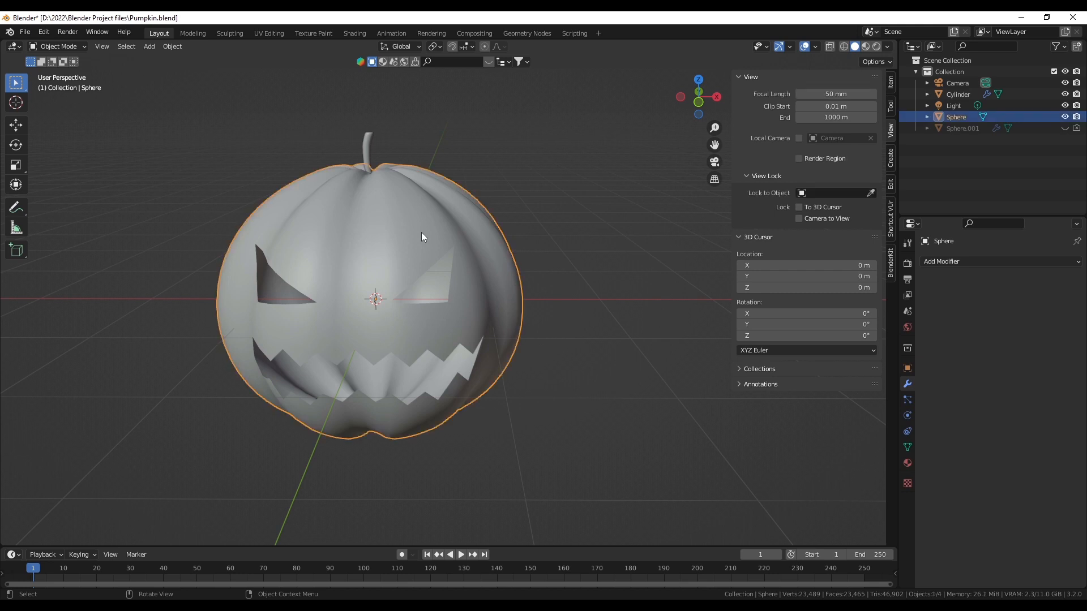
scroll(365, 409, up, 2)
middle_drag(365, 408, 624, 322)
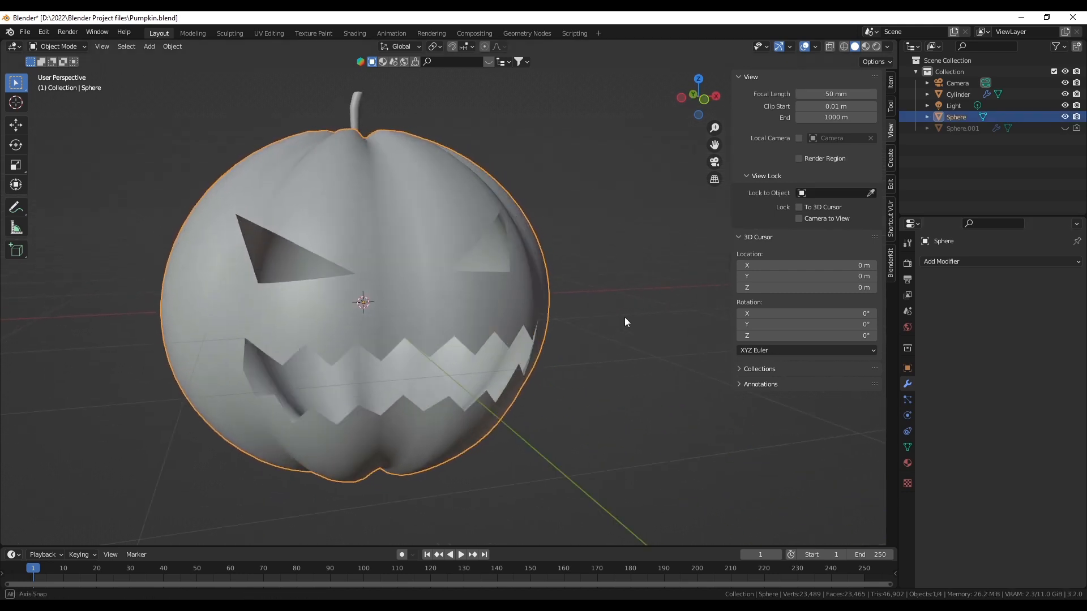
click(986, 264)
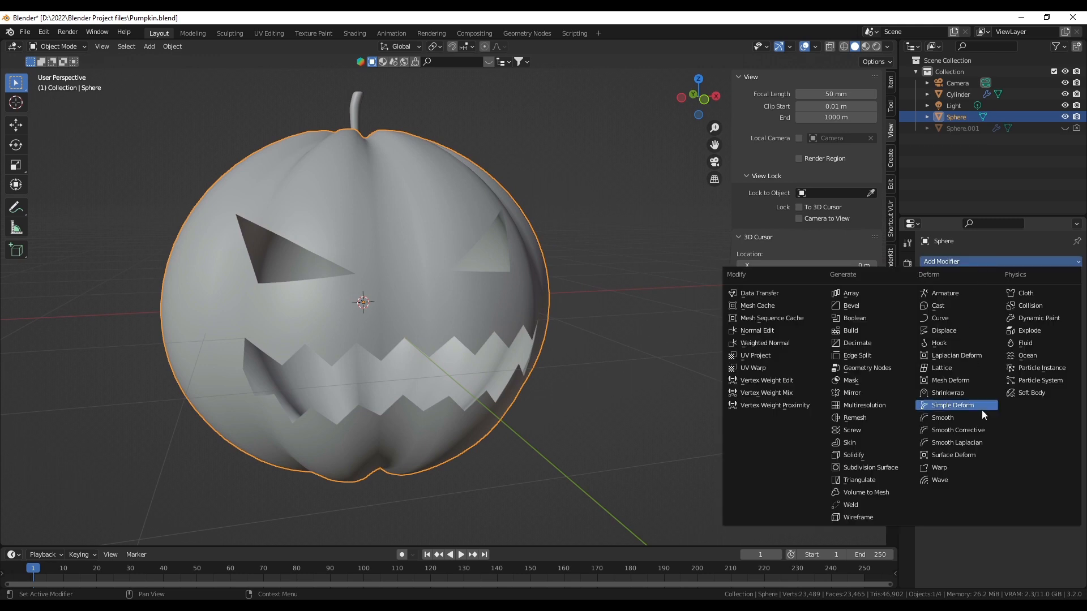
click(860, 454)
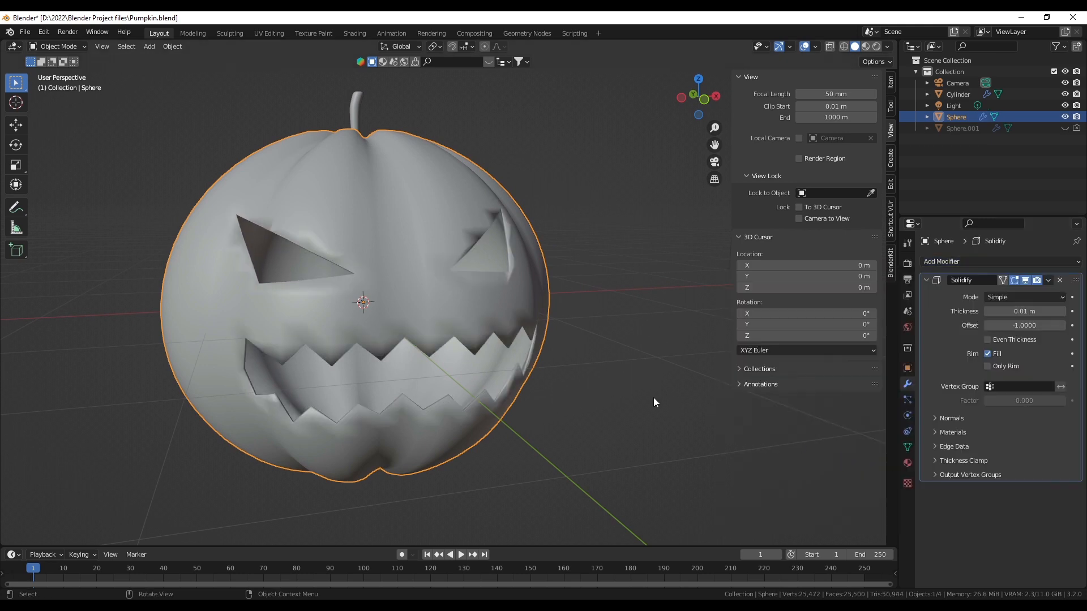
Enable High Quality normals in the Solidify modifier and turn on Auto Smooth at 30° for the pumpkin mesh.
middle_drag(653, 397, 658, 397)
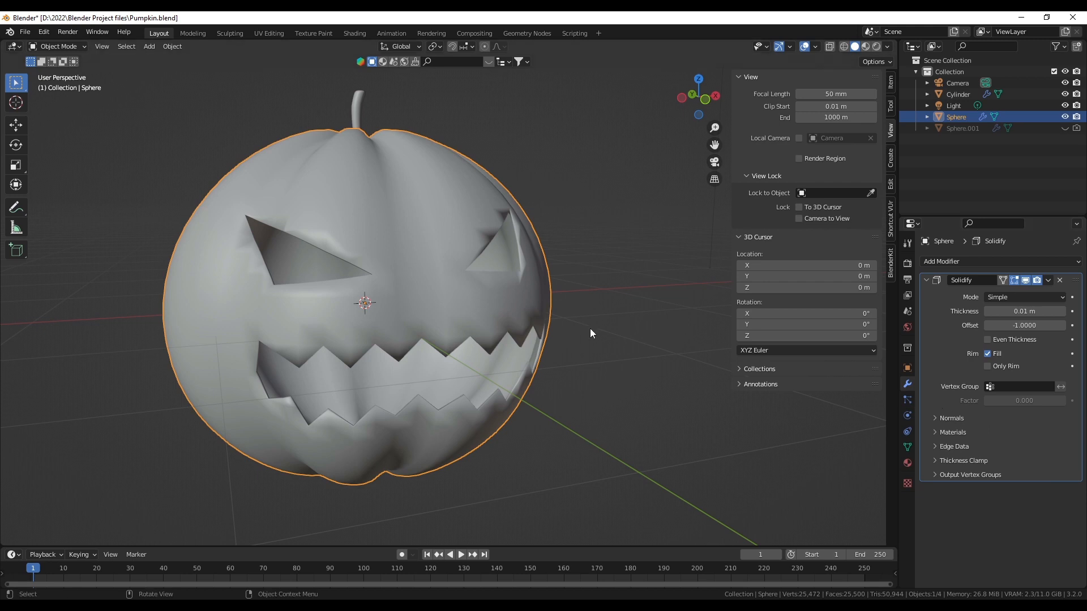
middle_drag(589, 328, 594, 328)
scroll(594, 329, up, 3)
scroll(558, 338, down, 3)
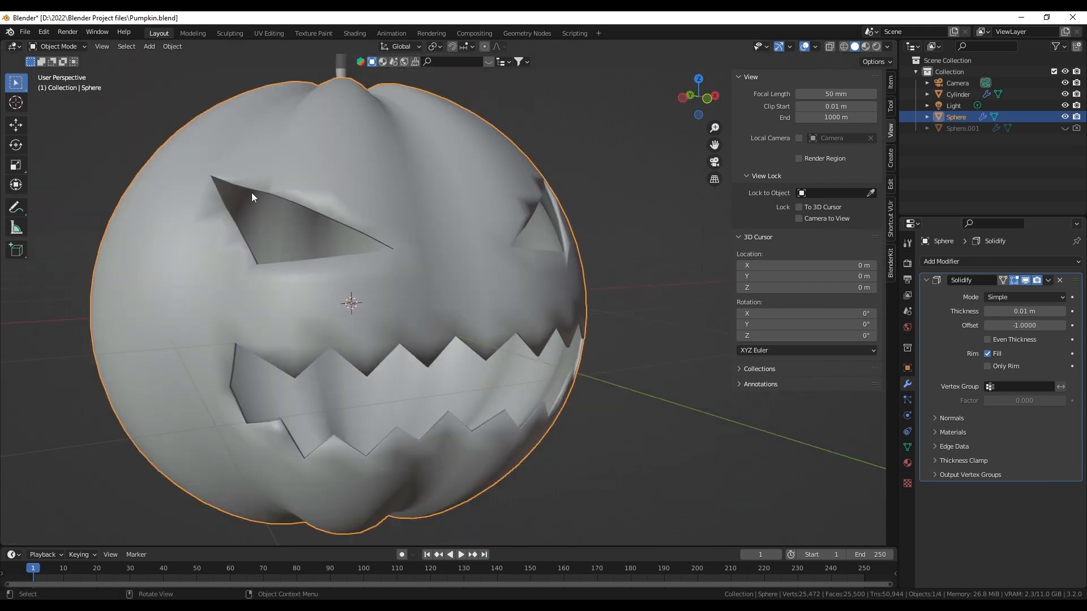
click(935, 418)
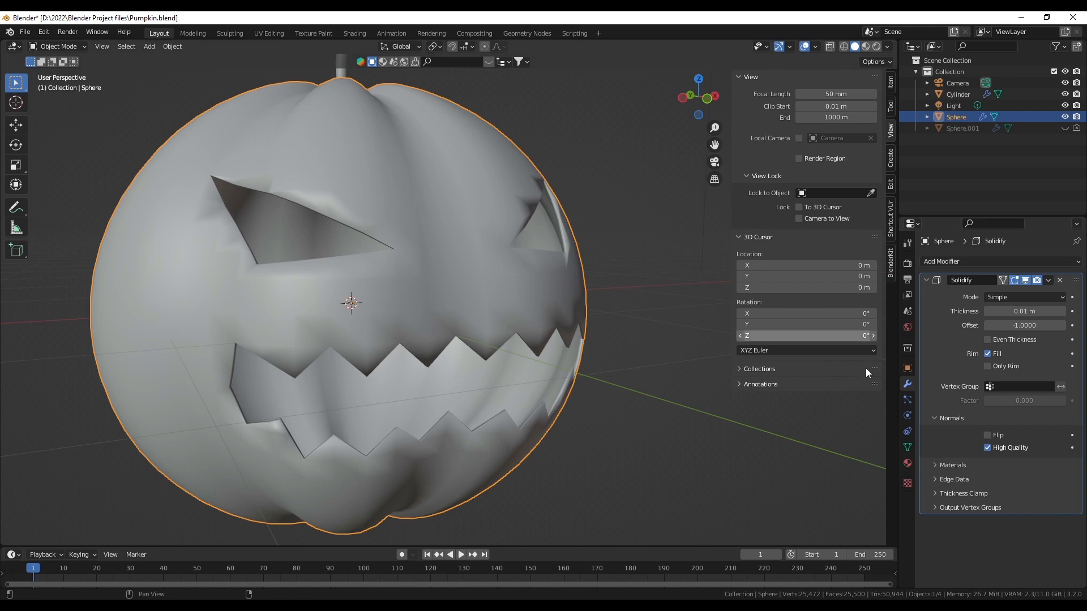
click(907, 447)
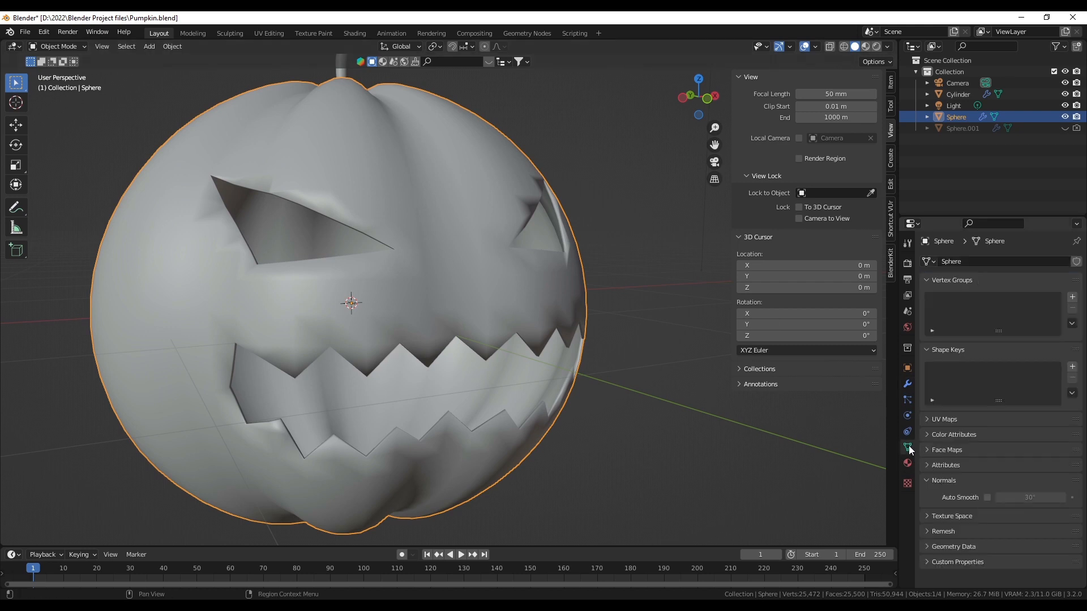
click(987, 497)
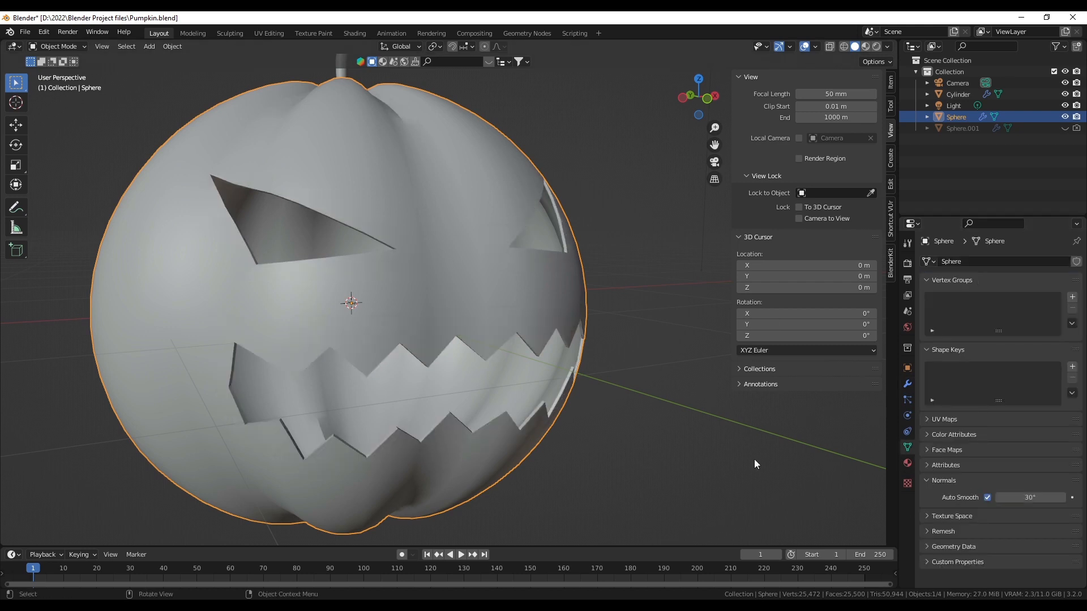
middle_drag(648, 320, 679, 342)
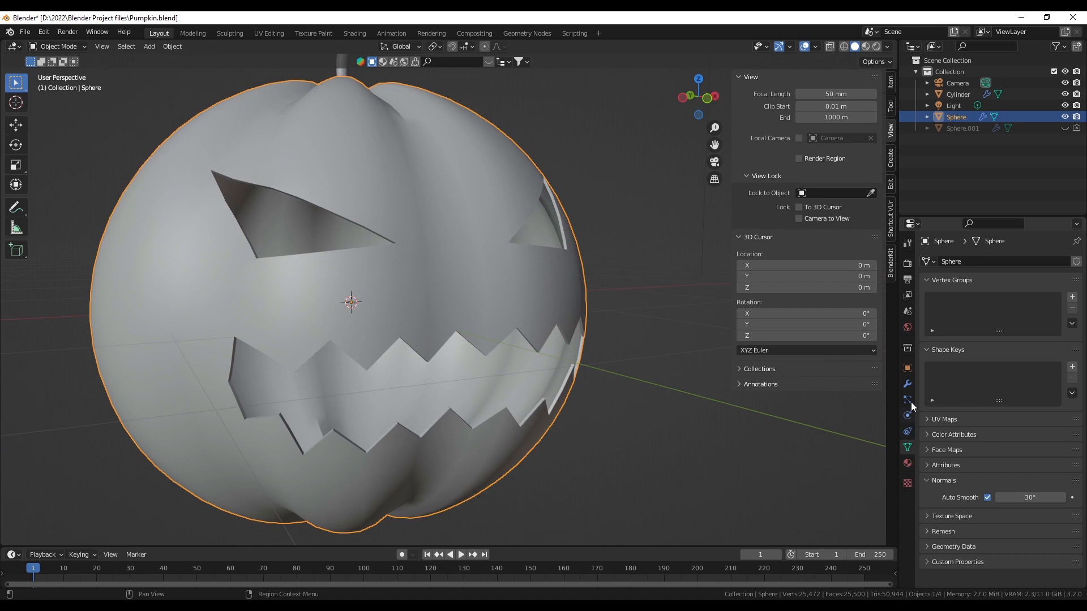
Set the Solidify modifier's thickness to 0.09 m.
click(907, 385)
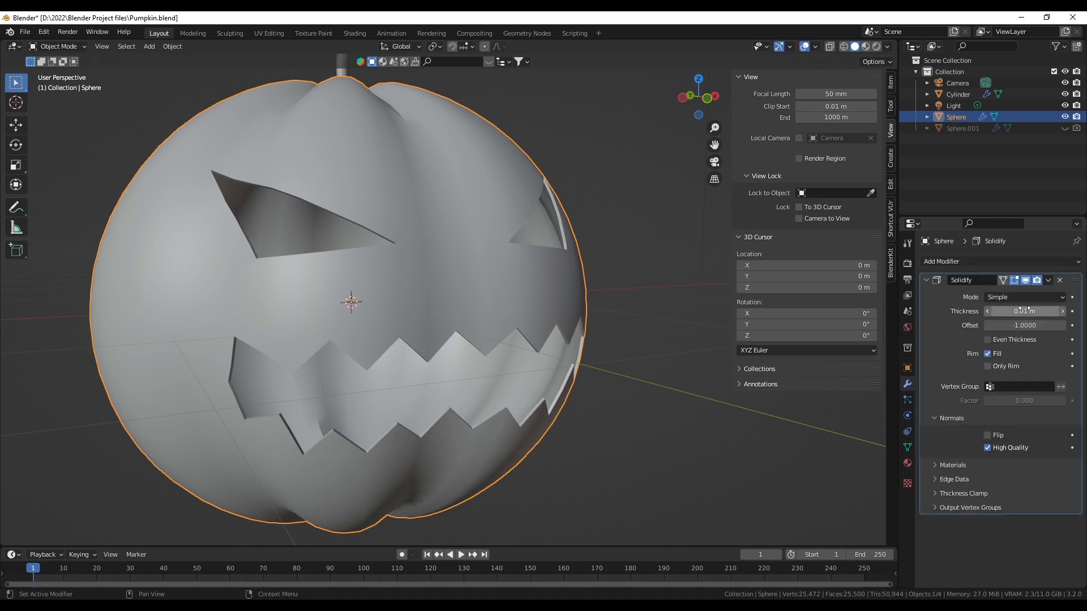
drag(1024, 311, 1040, 311)
middle_drag(614, 391, 699, 212)
scroll(630, 384, down, 2)
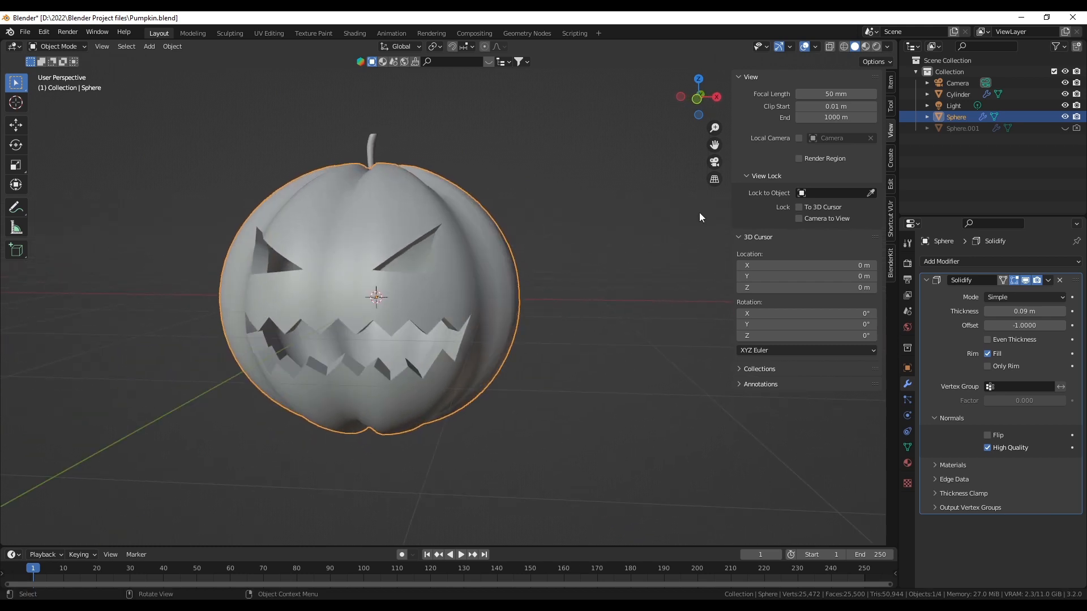
Return to the camera view, deselect the pumpkin and save the file.
click(714, 162)
scroll(521, 277, down, 3)
shift+middle_drag(573, 284, 590, 314)
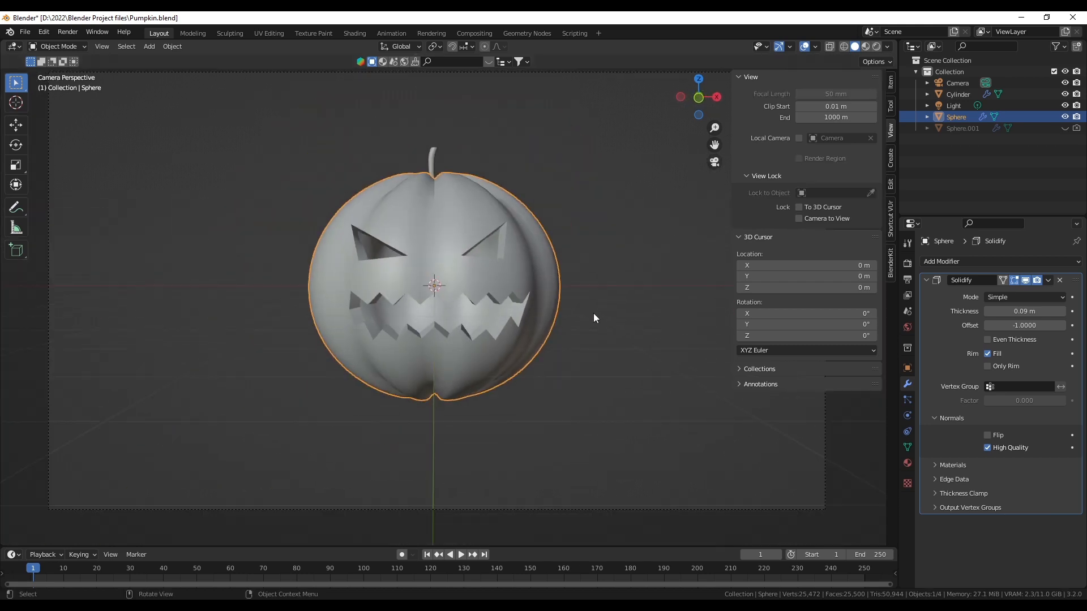
click(643, 261)
scroll(597, 276, down, 1)
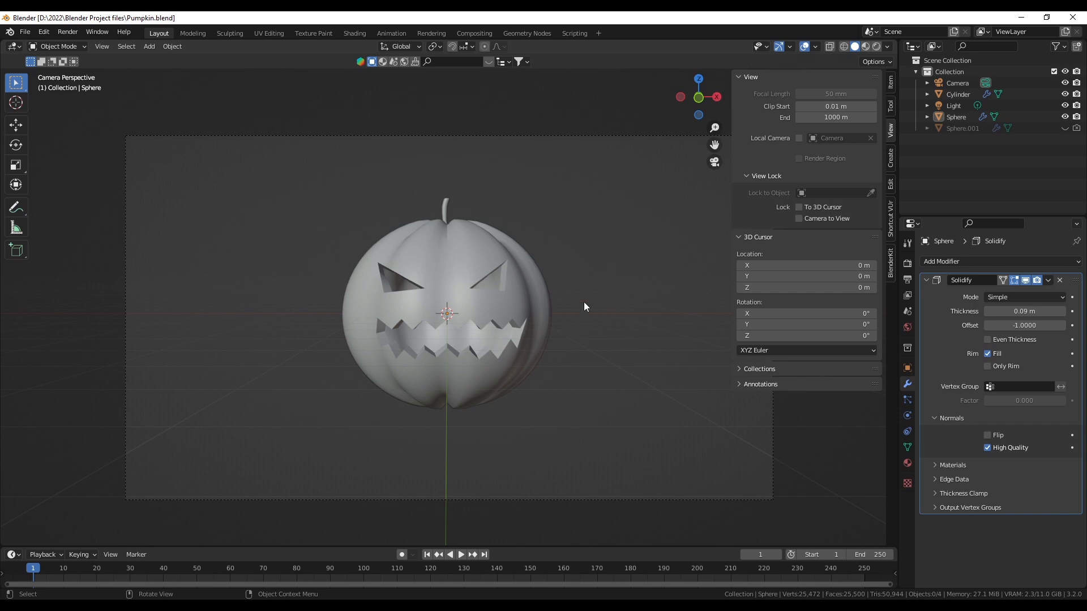
scroll(526, 289, up, 2)
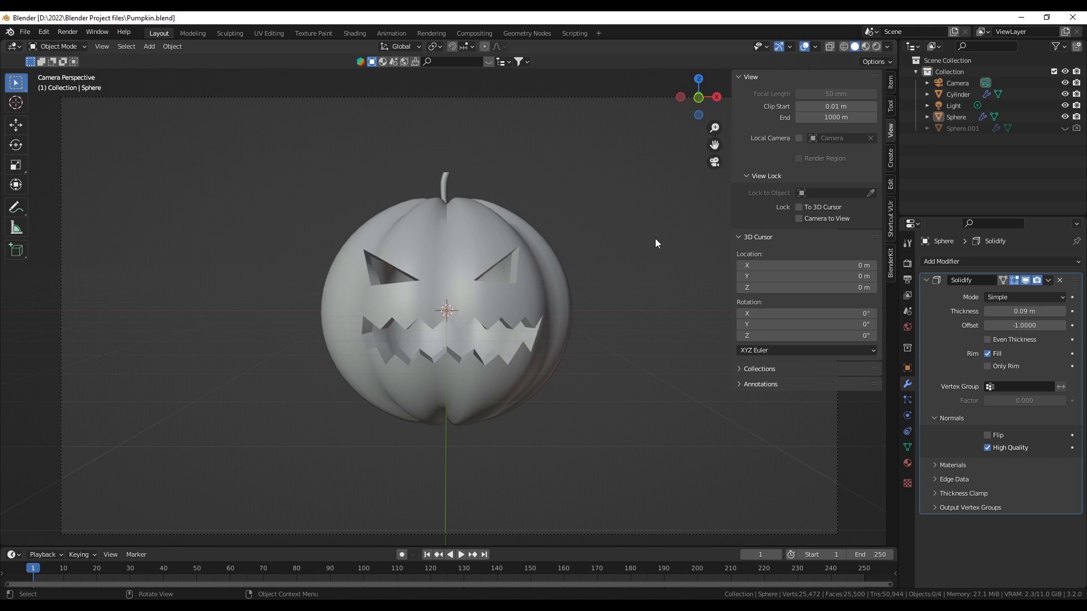
Hide the viewport sidebar and shift the camera view slightly.
key(n)
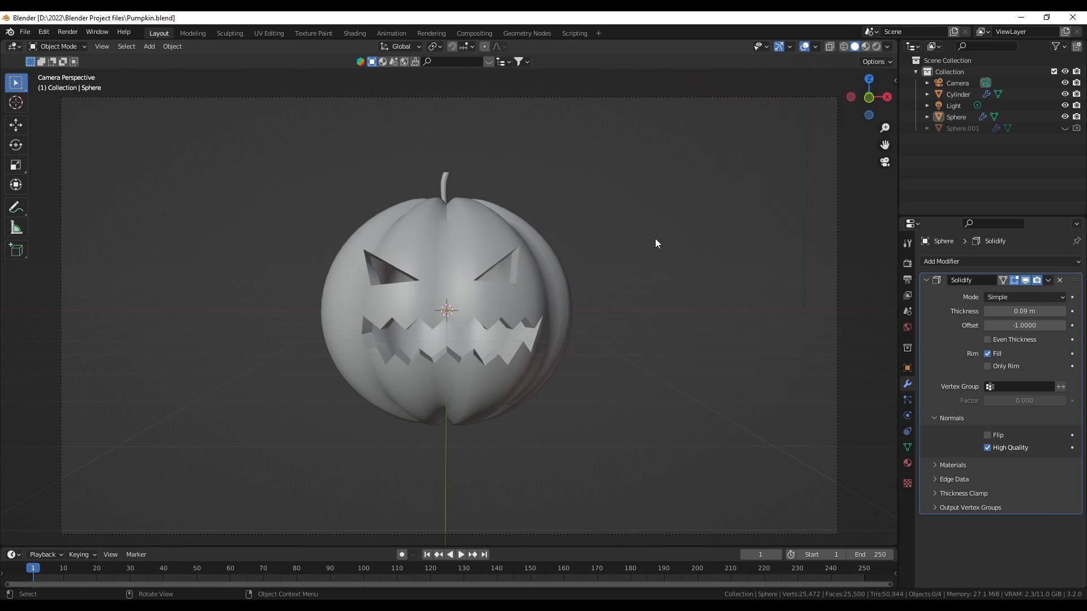
key(n)
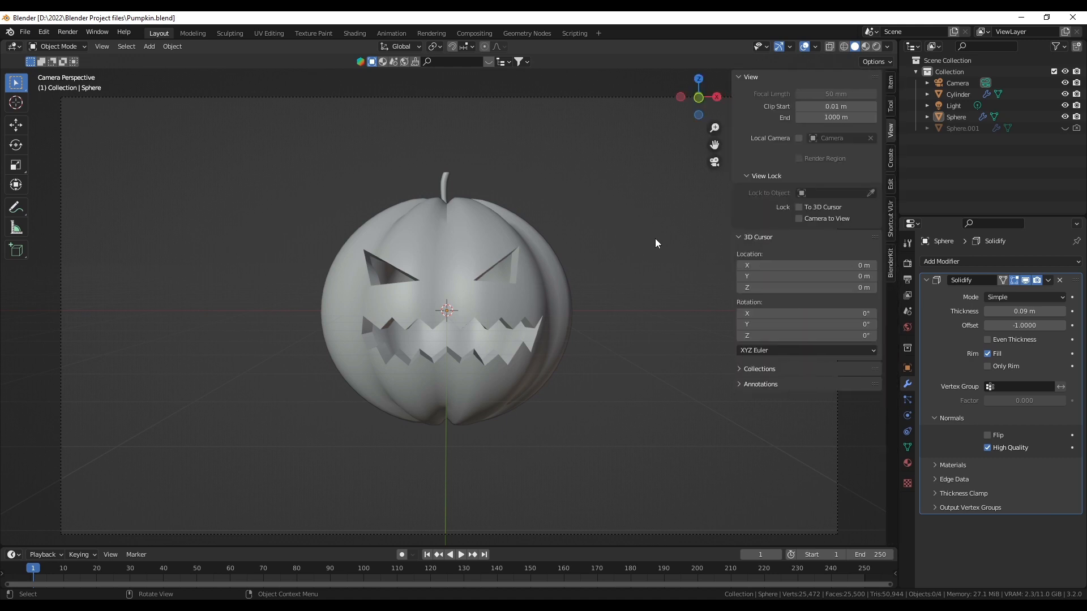
key(n)
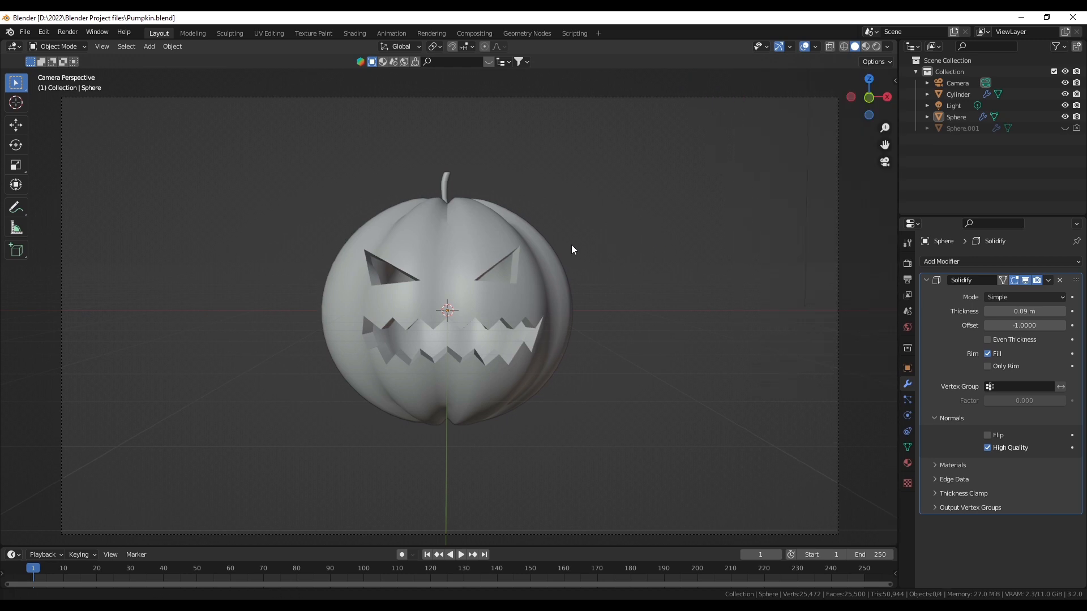
shift+middle_drag(571, 244, 576, 239)
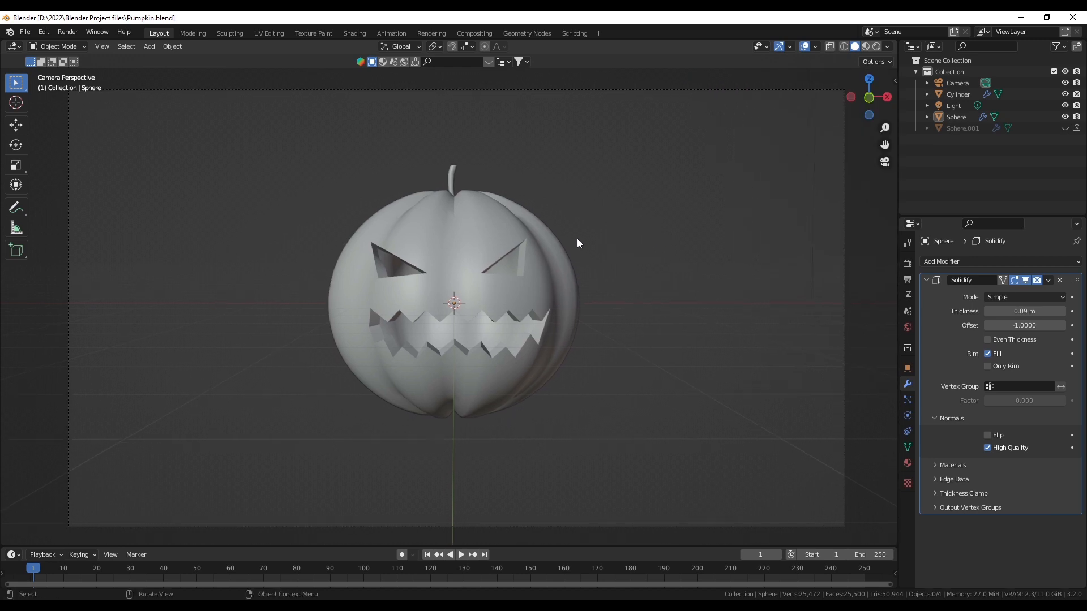
Set the render engine to Cycles and the render device to GPU Compute.
click(907, 263)
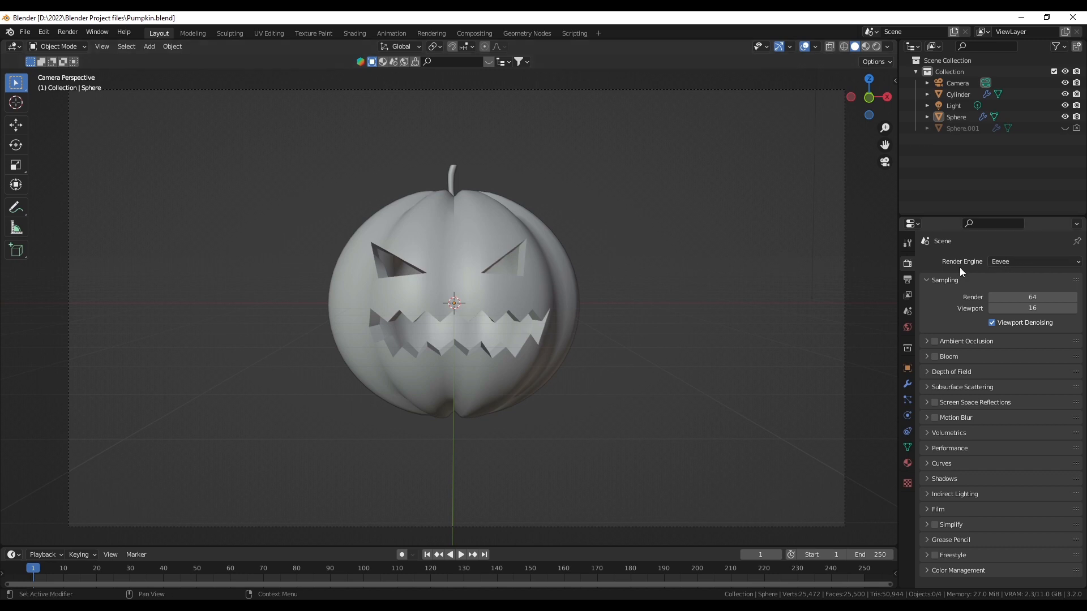
click(1017, 263)
click(1006, 301)
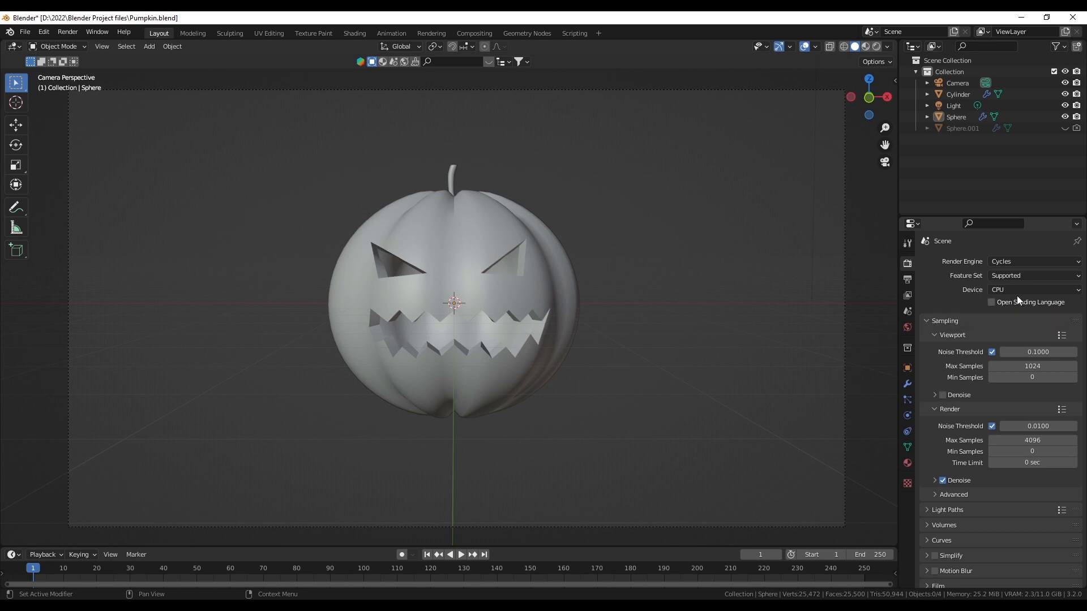
click(1006, 290)
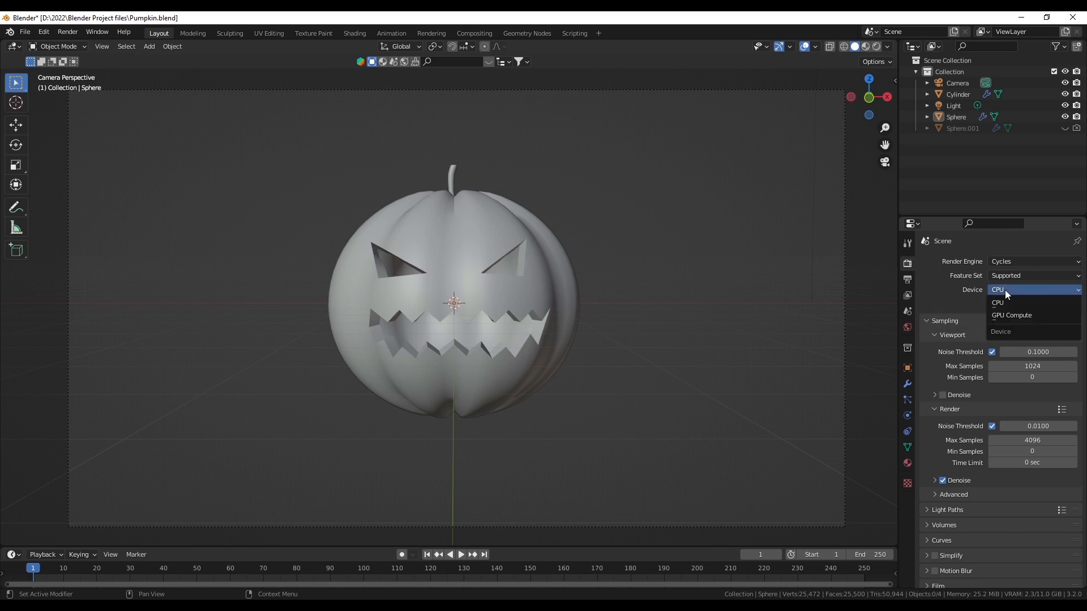
click(1013, 315)
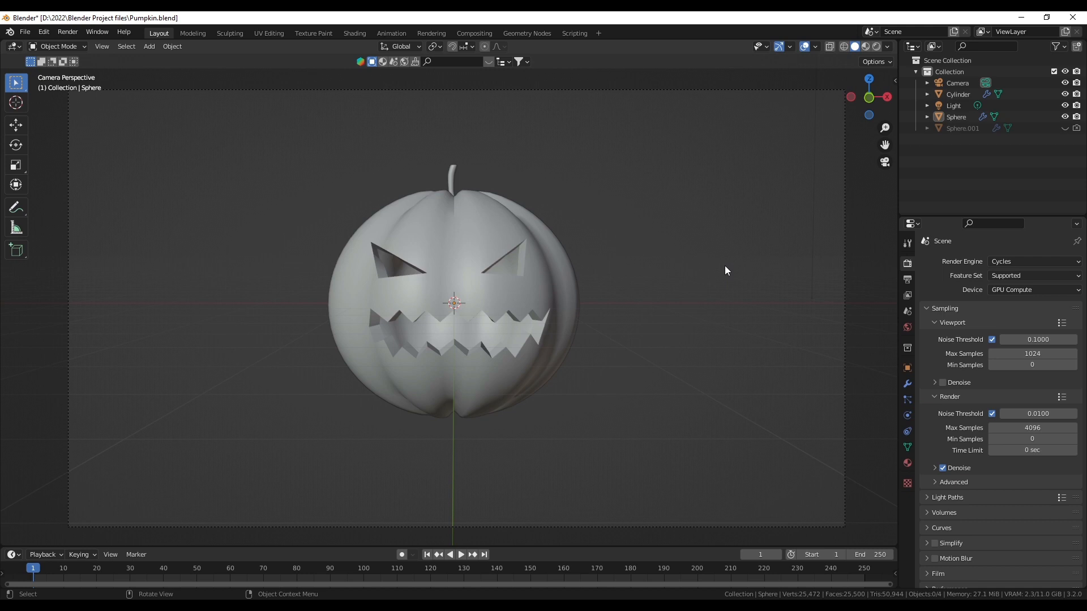
Add a Subdivision Surface modifier to the pumpkin body and place it above the Solidify modifier in the stack.
click(494, 220)
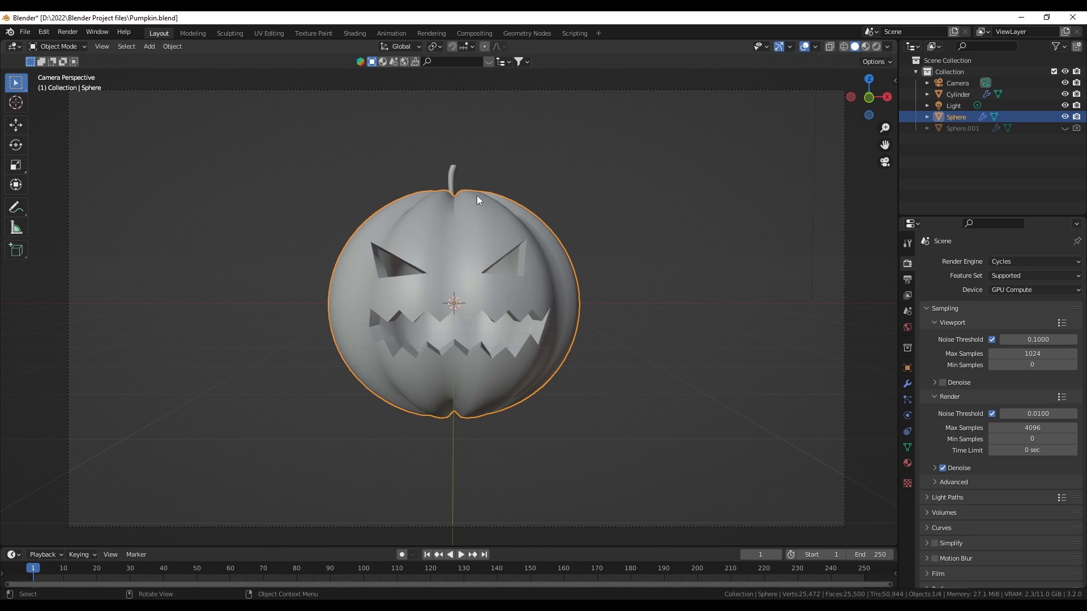
click(907, 384)
click(997, 261)
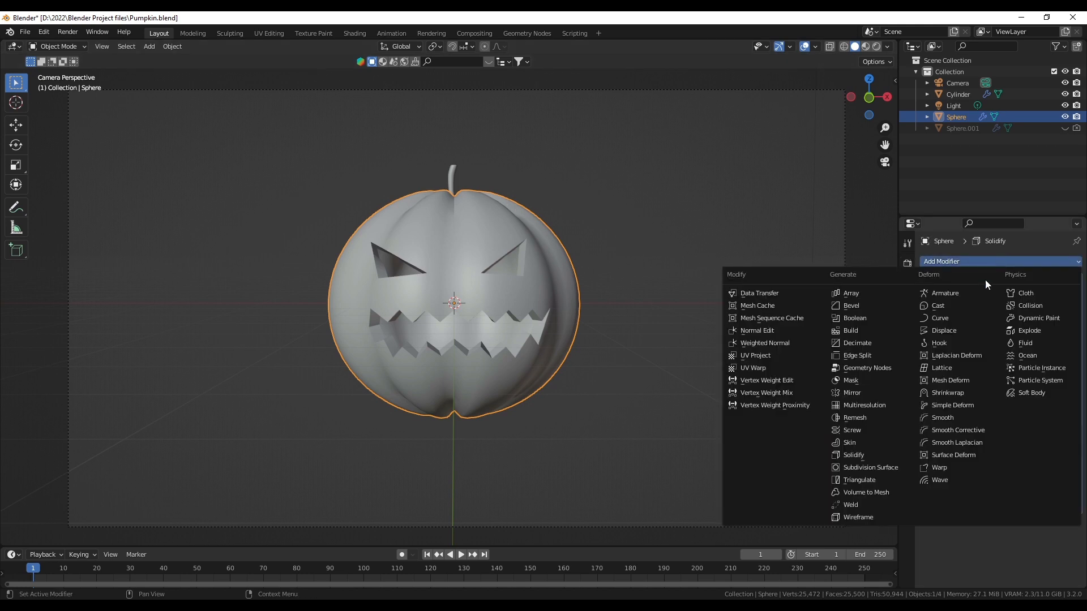
click(873, 468)
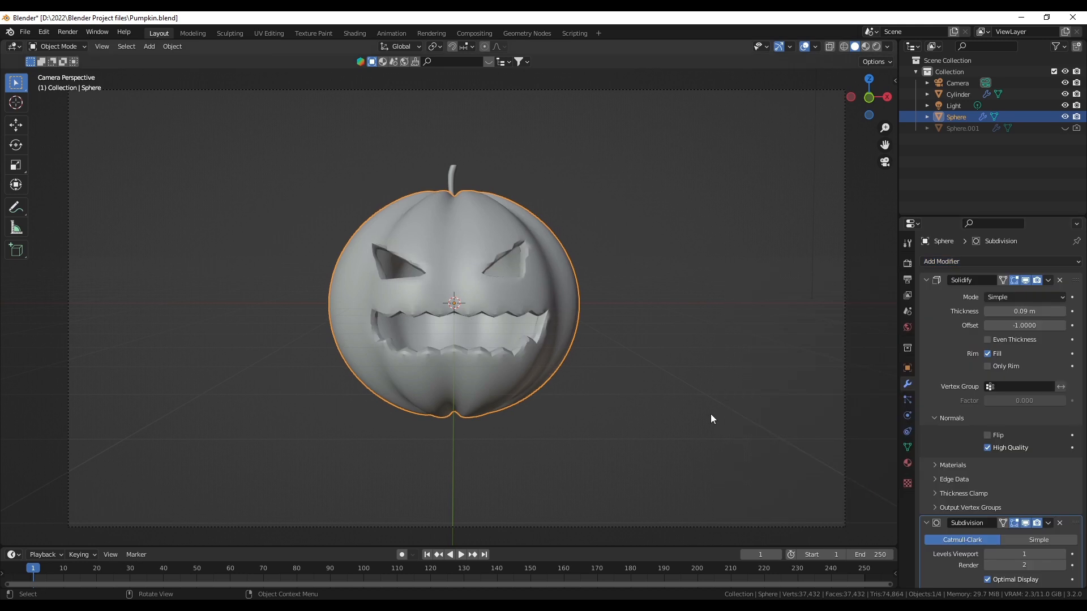
scroll(1065, 374, down, 2)
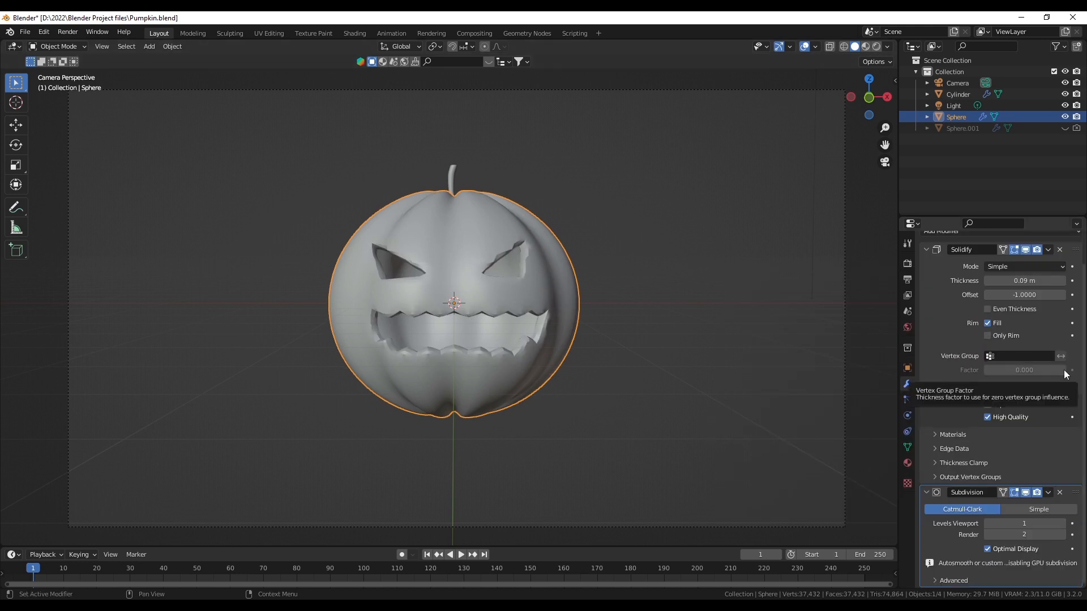
scroll(1066, 374, up, 2)
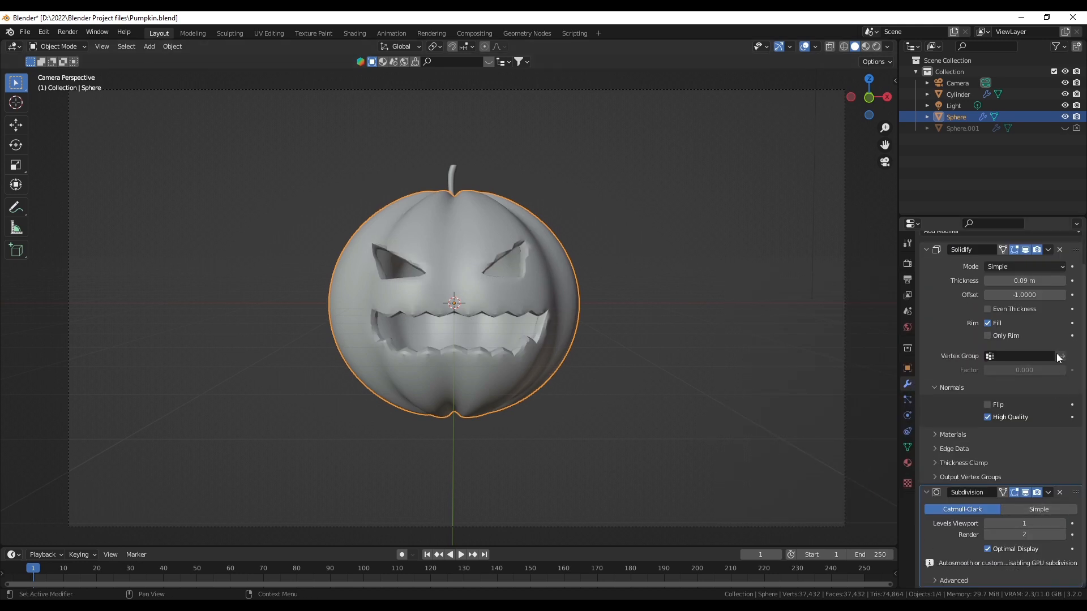
drag(1074, 280, 1015, 384)
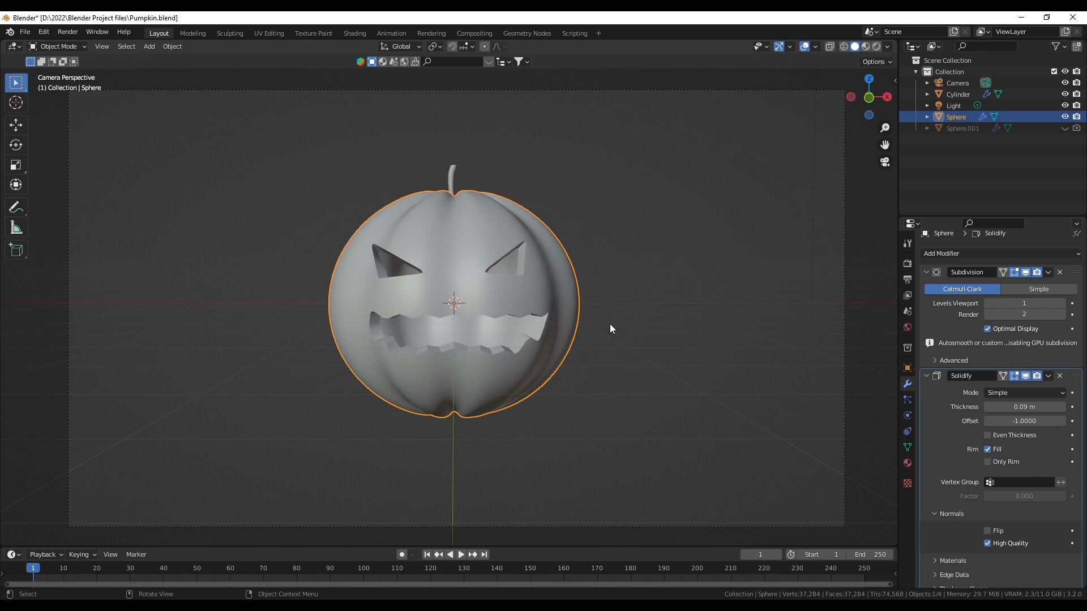
Examine the subdivided pumpkin's carved eyes and mouth from close up and other angles, and return to the camera view.
scroll(475, 313, up, 4)
scroll(476, 313, up, 1)
scroll(475, 314, down, 5)
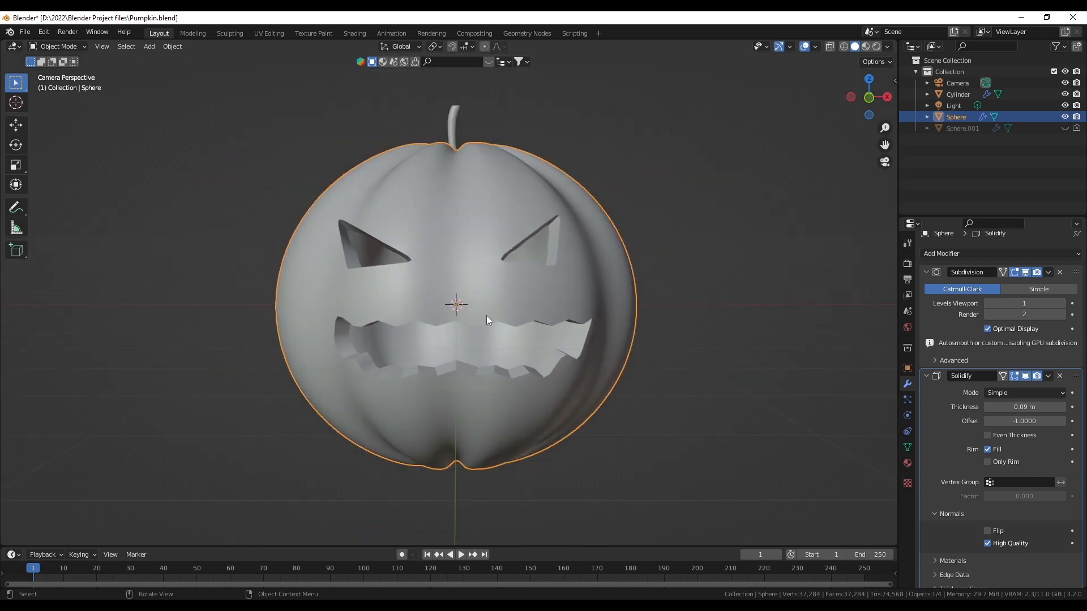
click(687, 368)
scroll(631, 365, down, 3)
middle_drag(604, 294, 650, 368)
scroll(410, 264, up, 3)
scroll(514, 265, down, 2)
middle_drag(514, 265, 606, 264)
click(884, 164)
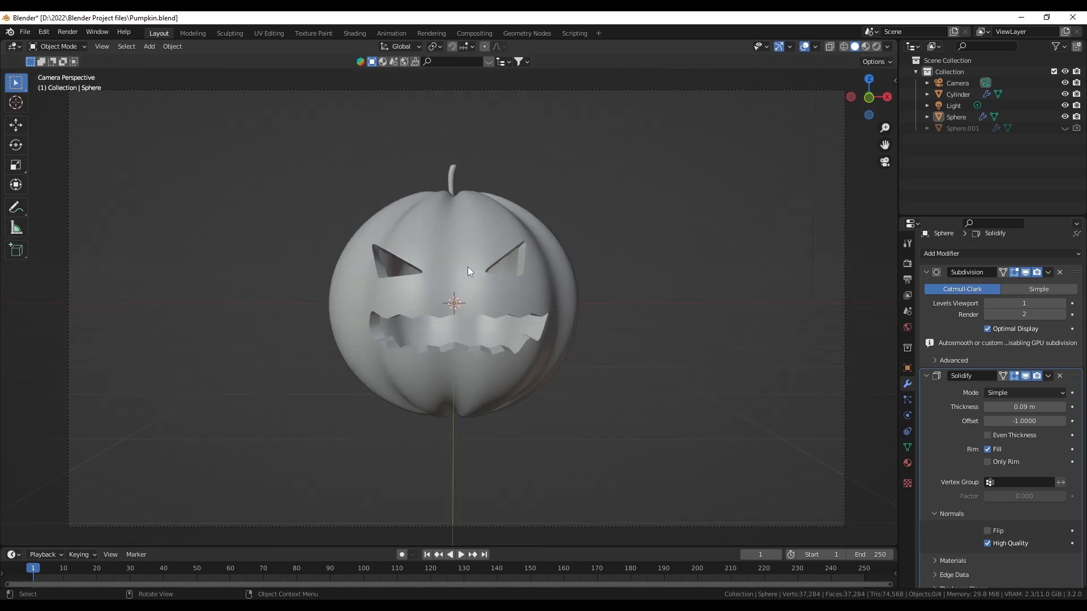
Create a new material for the pumpkin body and display the viewport in Material Preview shading.
click(468, 270)
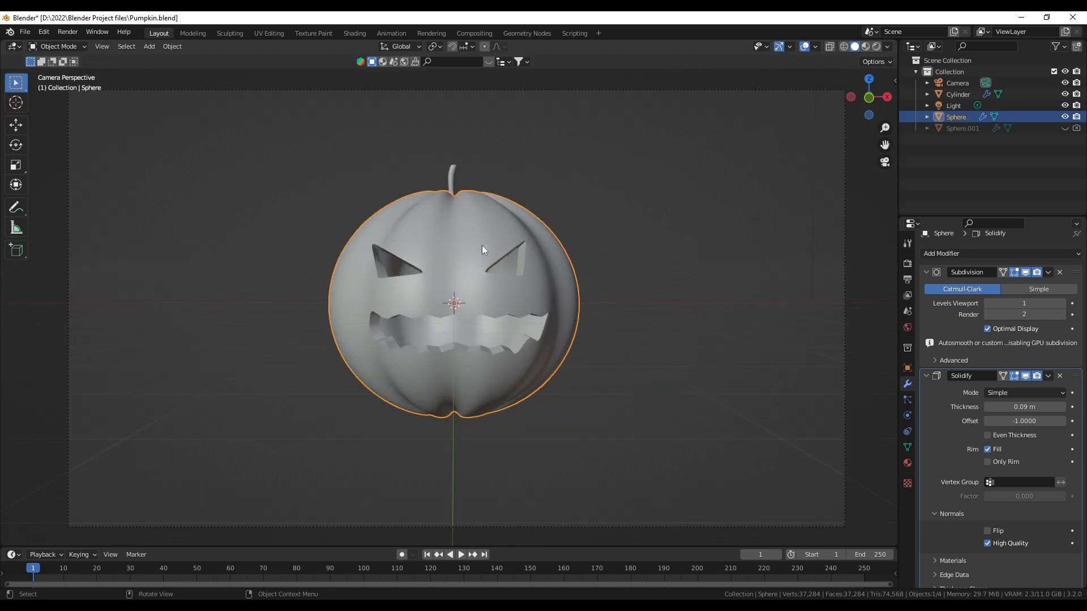
click(908, 463)
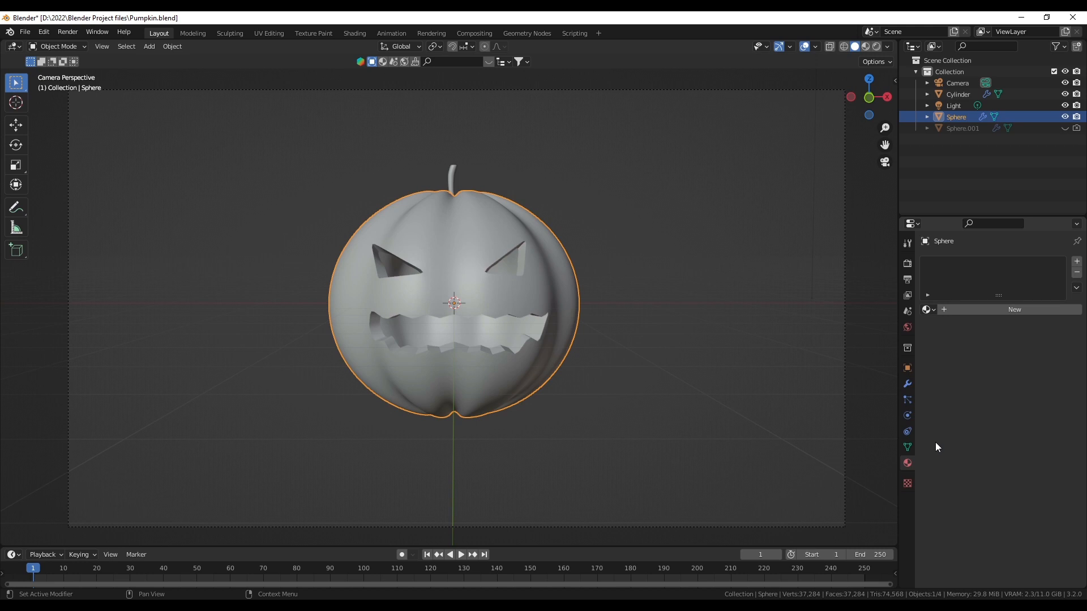
click(1024, 310)
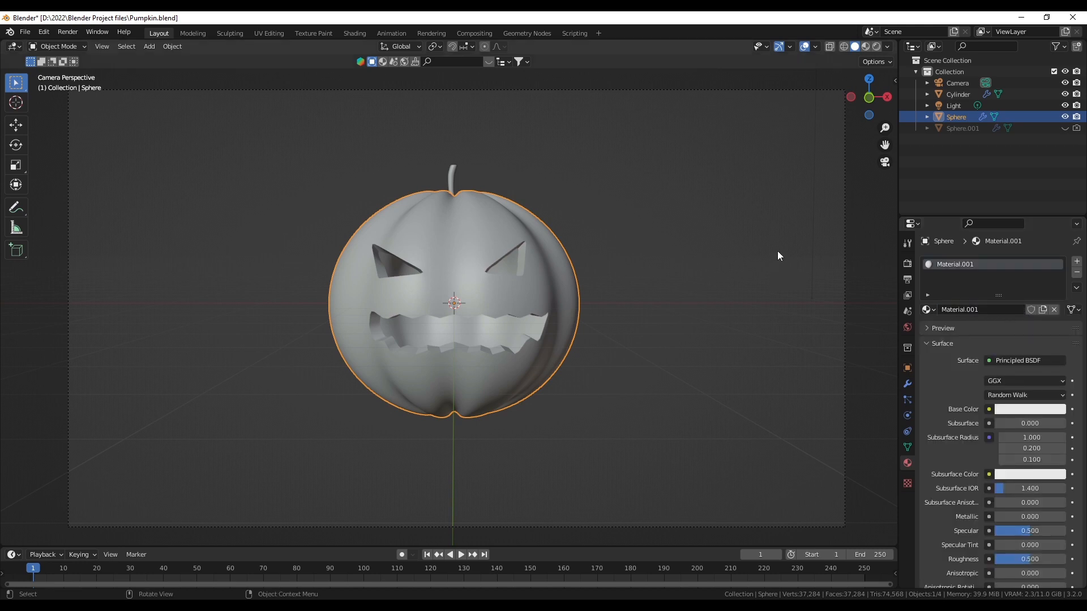
click(865, 47)
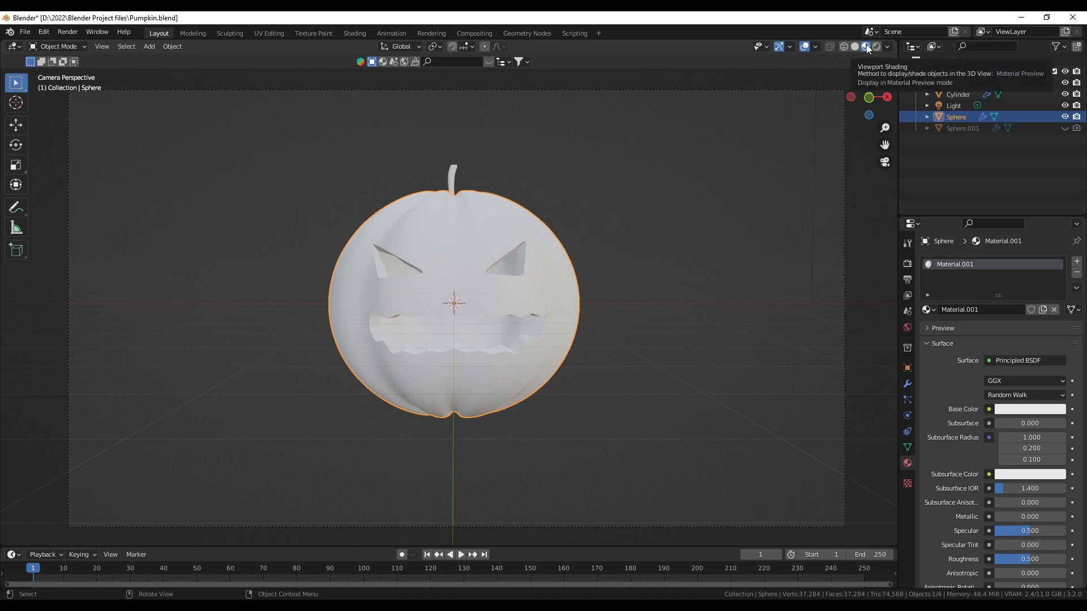
Set the base colour of the pumpkin body's material to a saturated orange.
scroll(379, 343, up, 1)
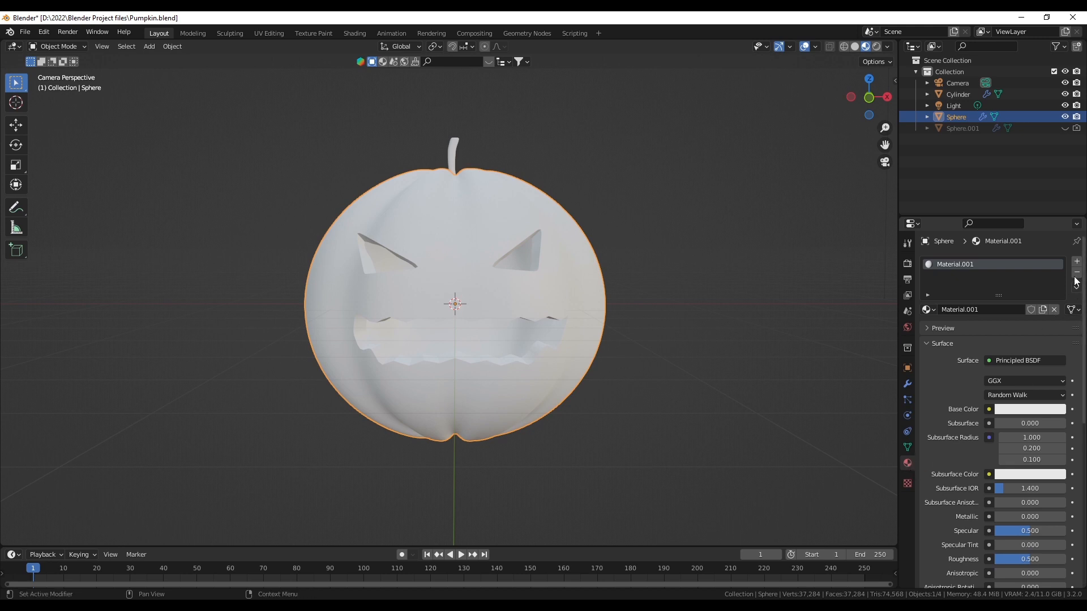
scroll(986, 443, down, 2)
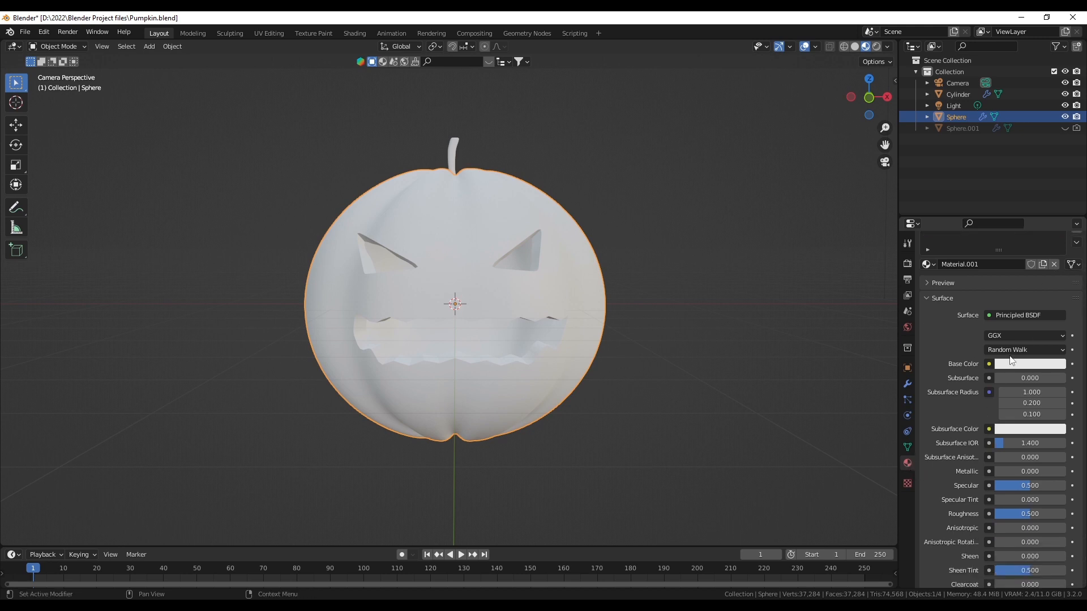
click(1013, 366)
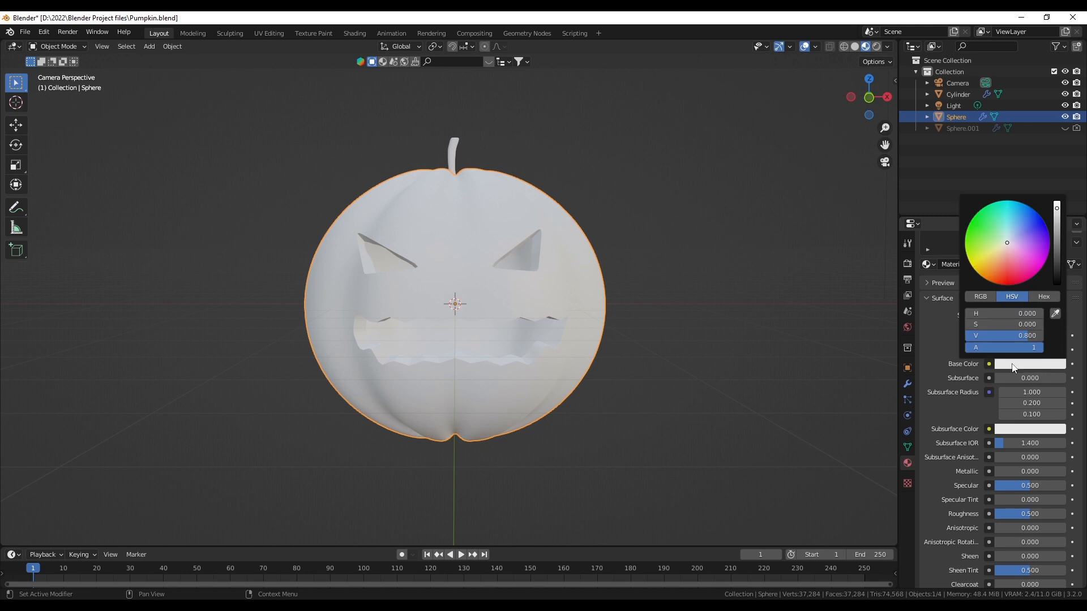
drag(1008, 243, 997, 276)
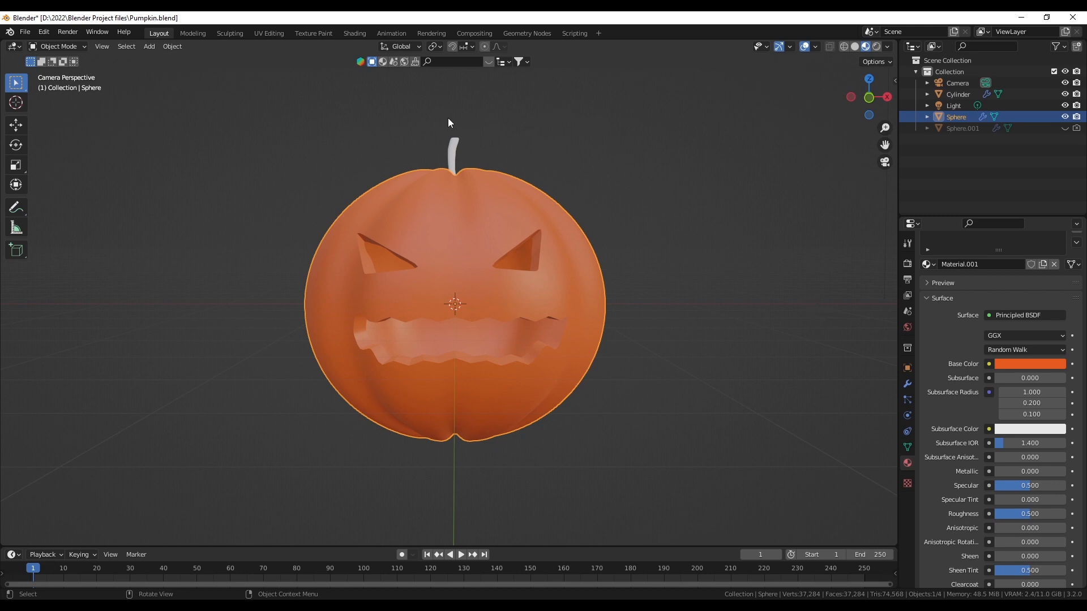
Create a new material for the pumpkin's stem and set its base colour to bright green.
scroll(448, 123, up, 1)
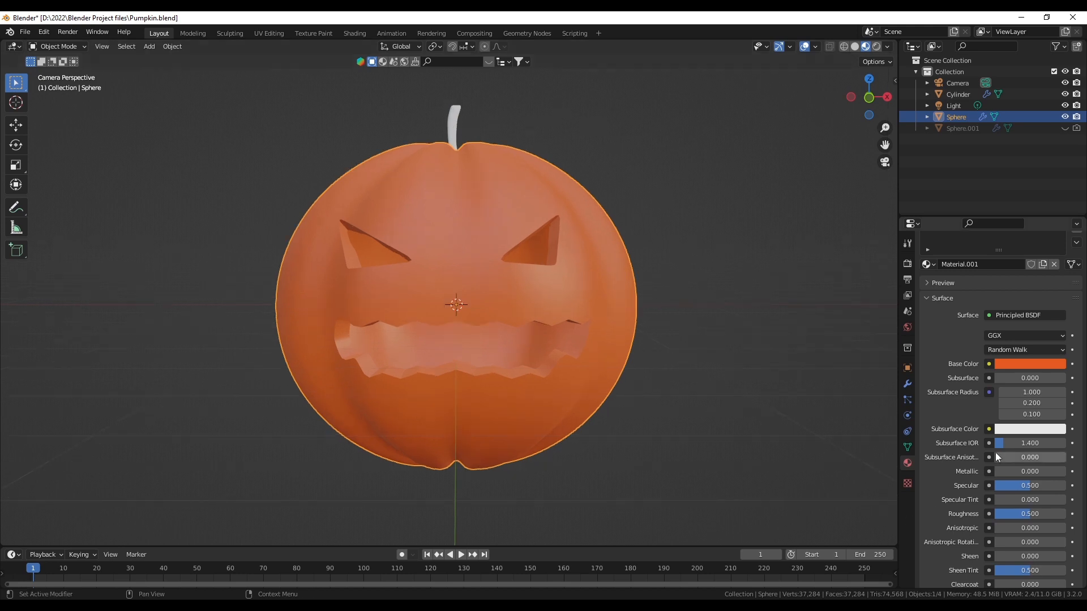
click(458, 110)
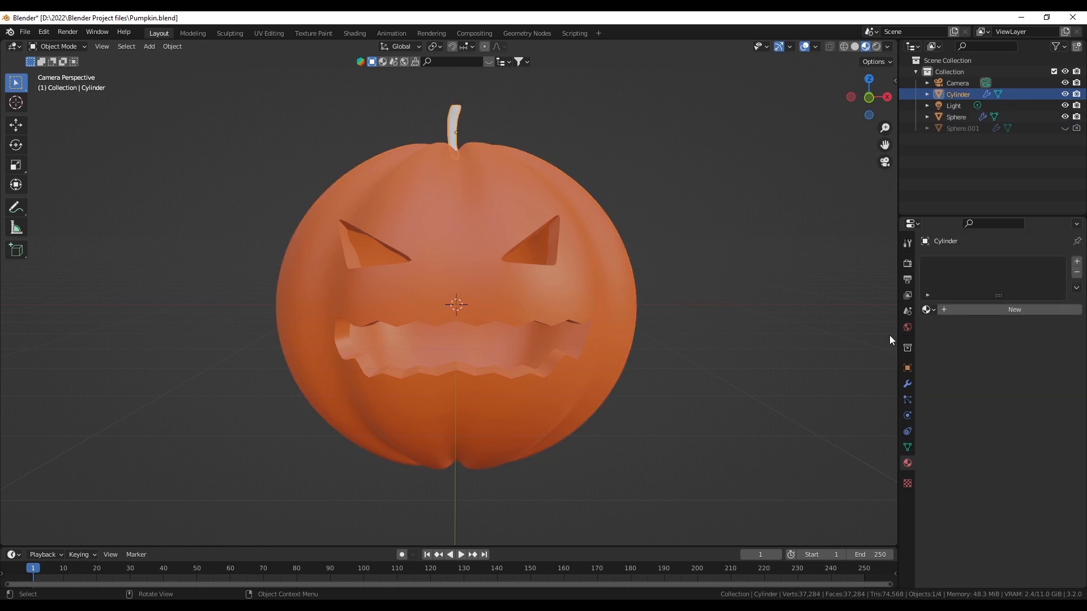
drag(978, 307, 911, 471)
click(1007, 307)
click(1021, 415)
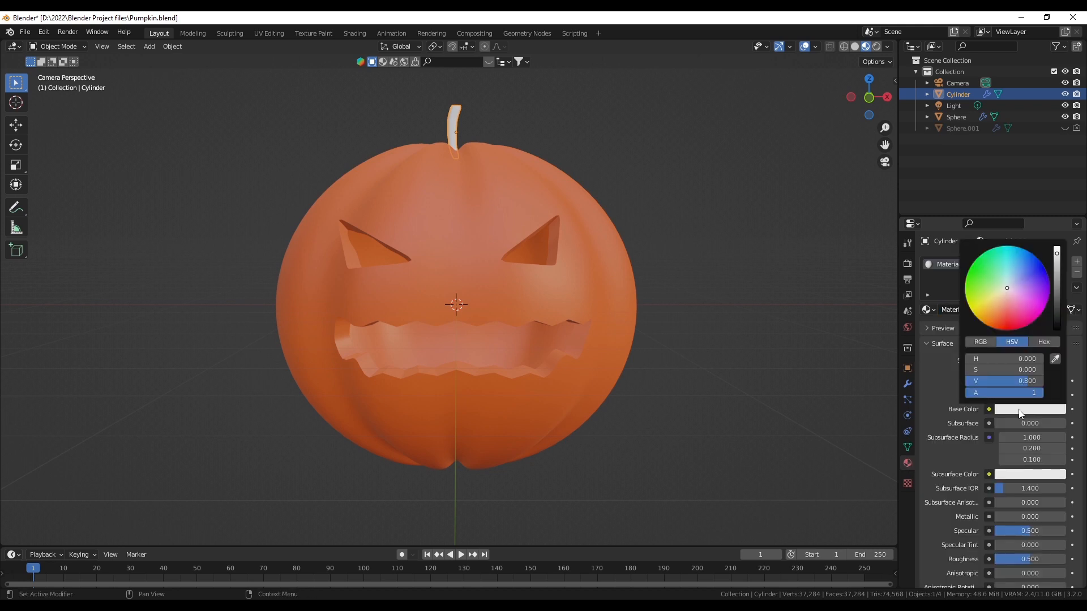
click(997, 289)
mouse_move(997, 289)
mouse_down()
mouse_move(977, 262)
mouse_move(976, 273)
mouse_move(1000, 251)
mouse_move(977, 258)
mouse_up()
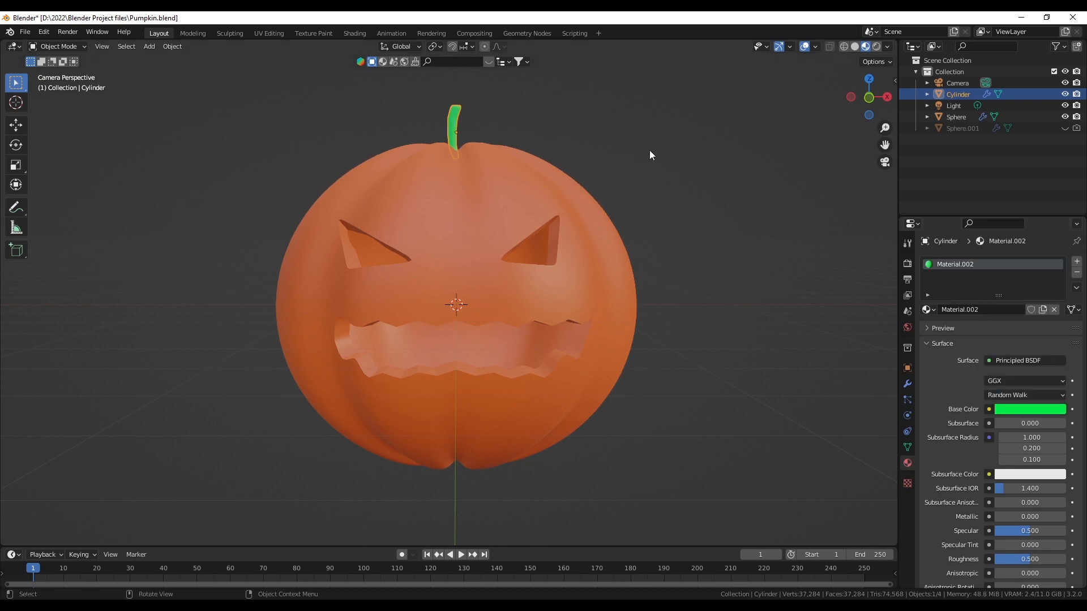
Darken the stem's base colour to a deep green with hue 0.364, saturation 1 and value 0.019, and save the file.
click(1030, 411)
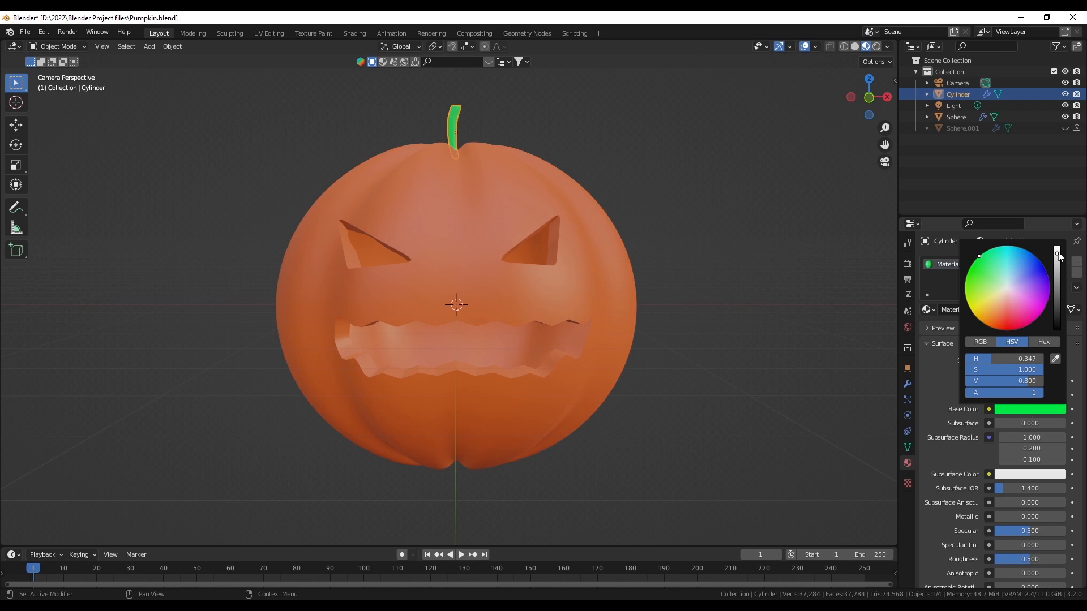
drag(1025, 380, 982, 380)
drag(1057, 299, 1056, 317)
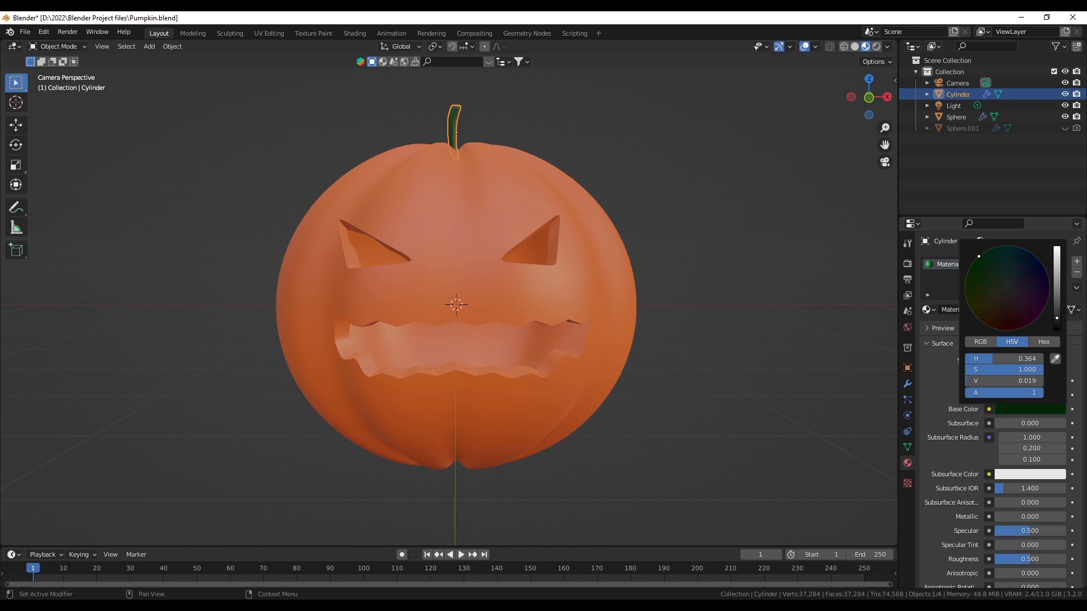
click(696, 213)
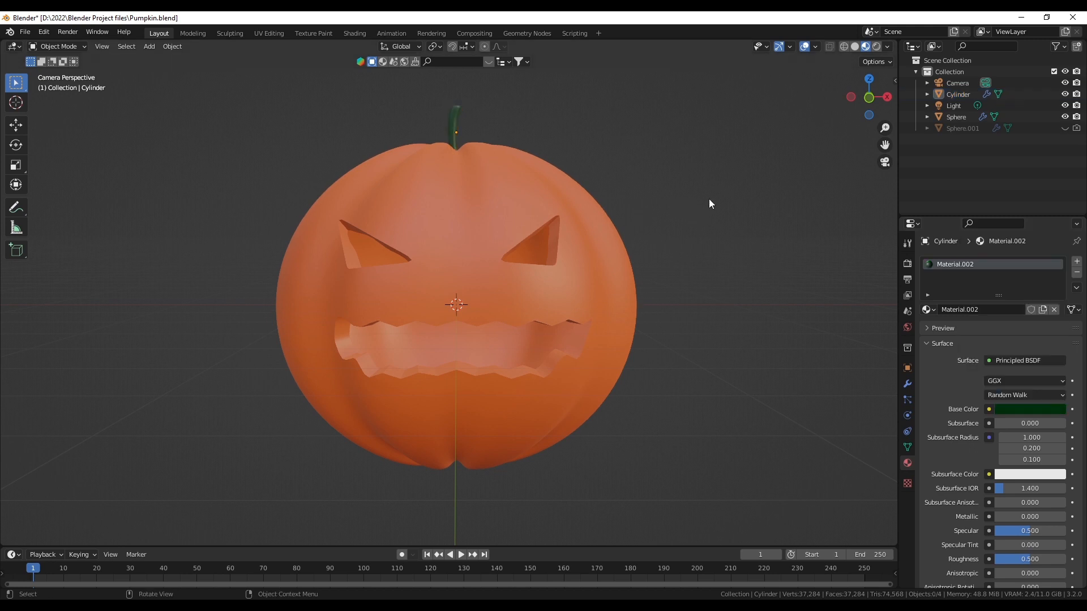
key(ctrl+s)
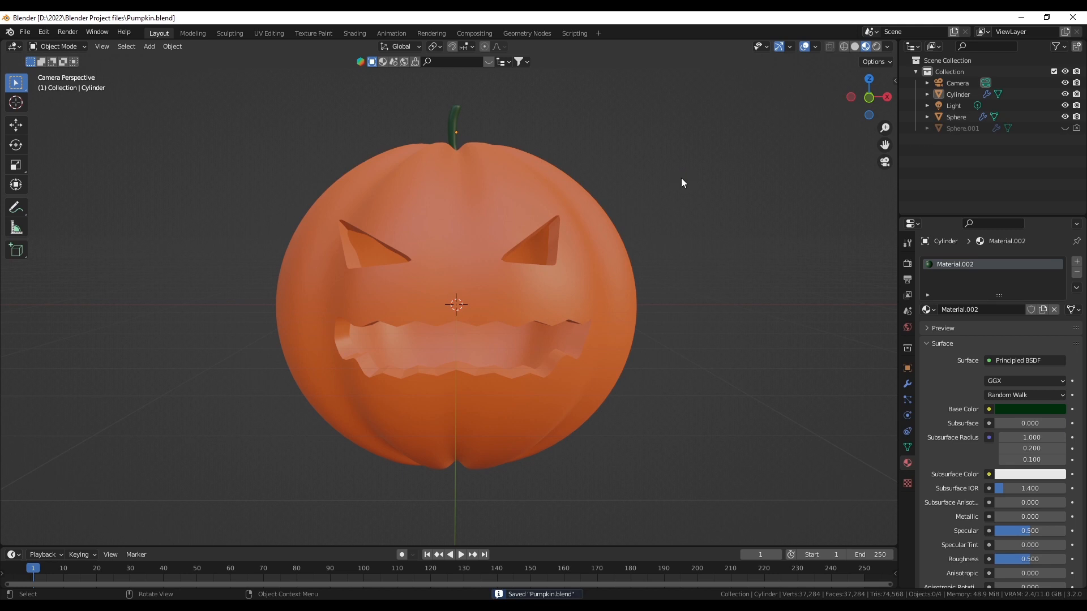
Select the existing scene light, return to the camera view and display the viewport in Rendered shading.
scroll(665, 275, down, 5)
scroll(665, 276, up, 3)
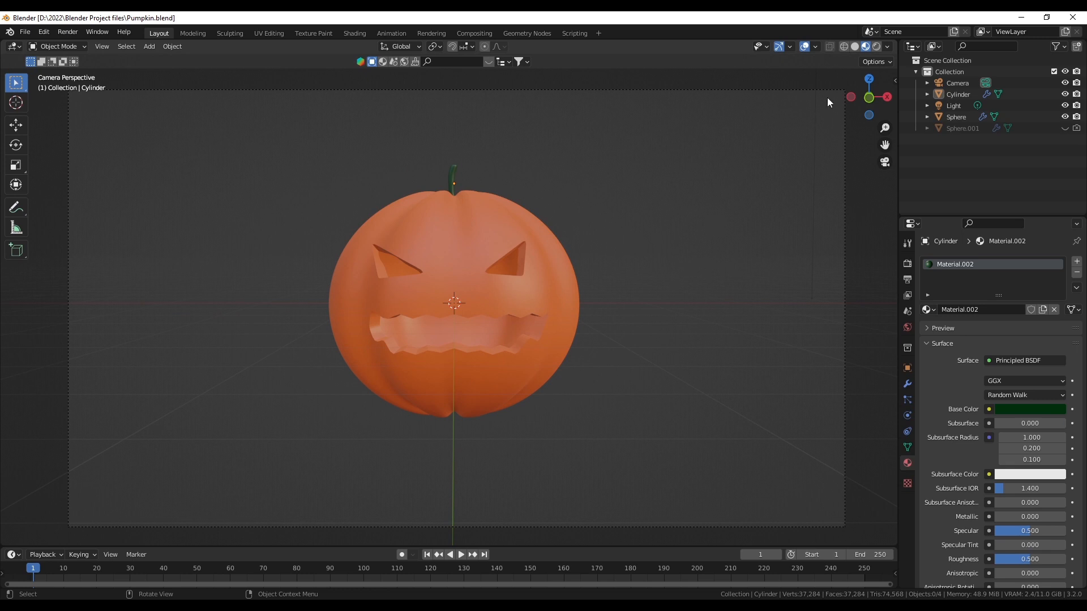
scroll(699, 186, down, 2)
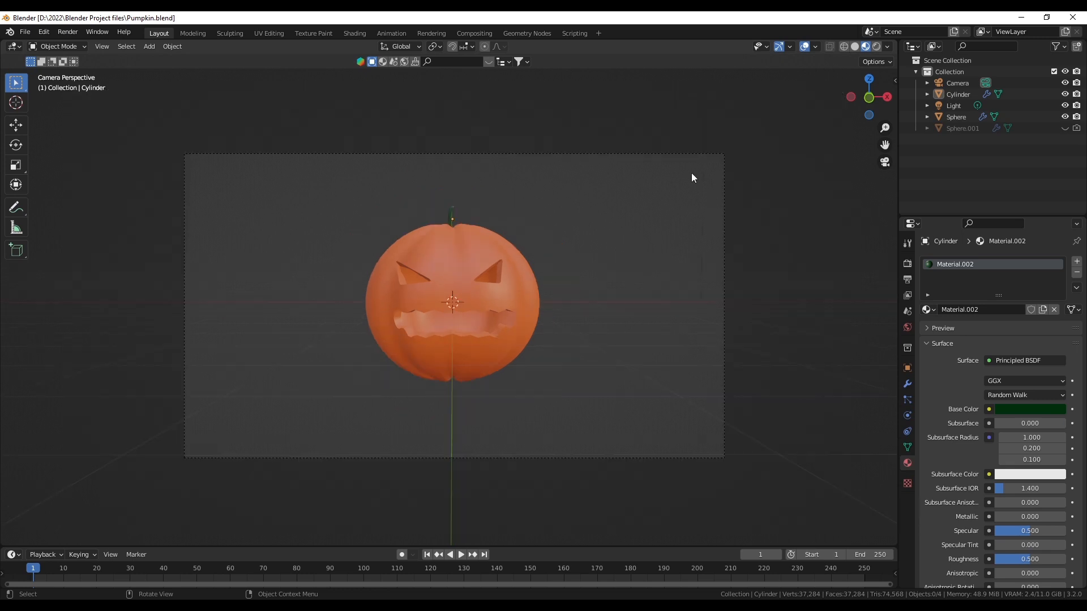
middle_drag(684, 141, 592, 97)
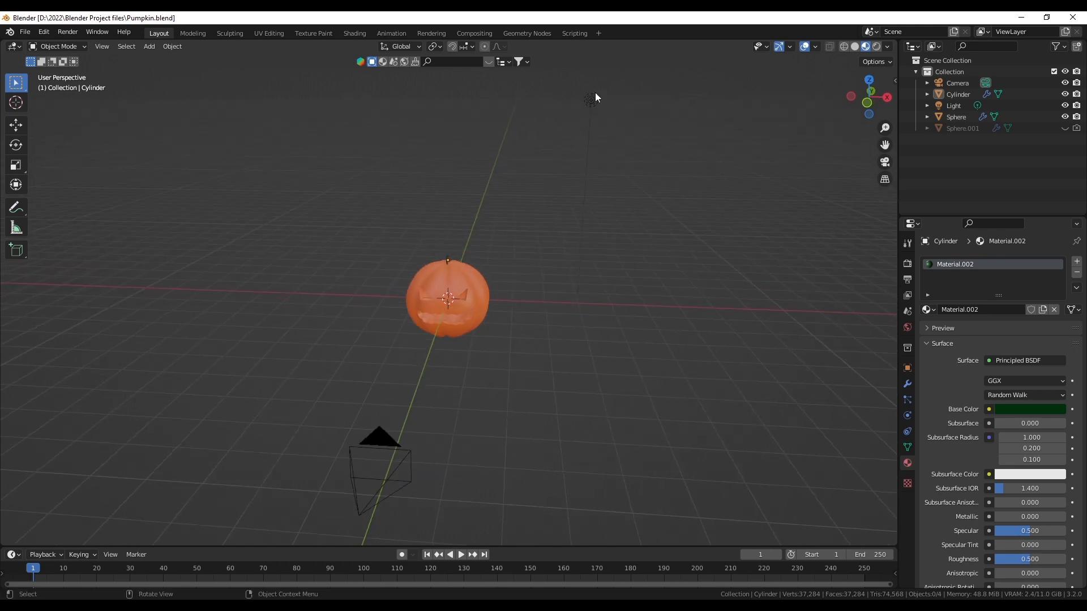
click(590, 100)
middle_drag(519, 326, 537, 294)
scroll(531, 274, up, 4)
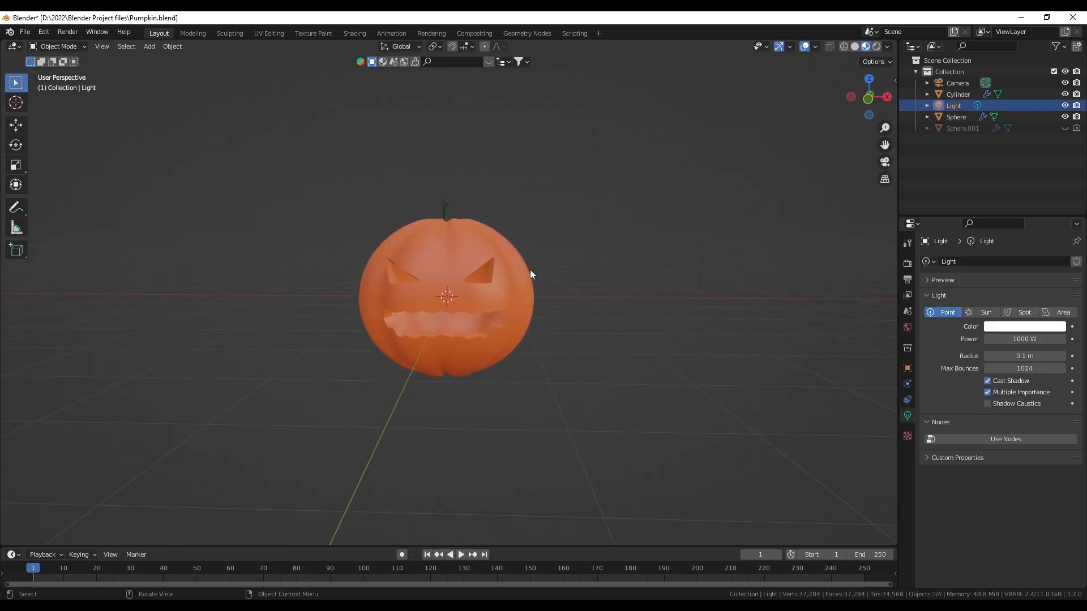
click(885, 162)
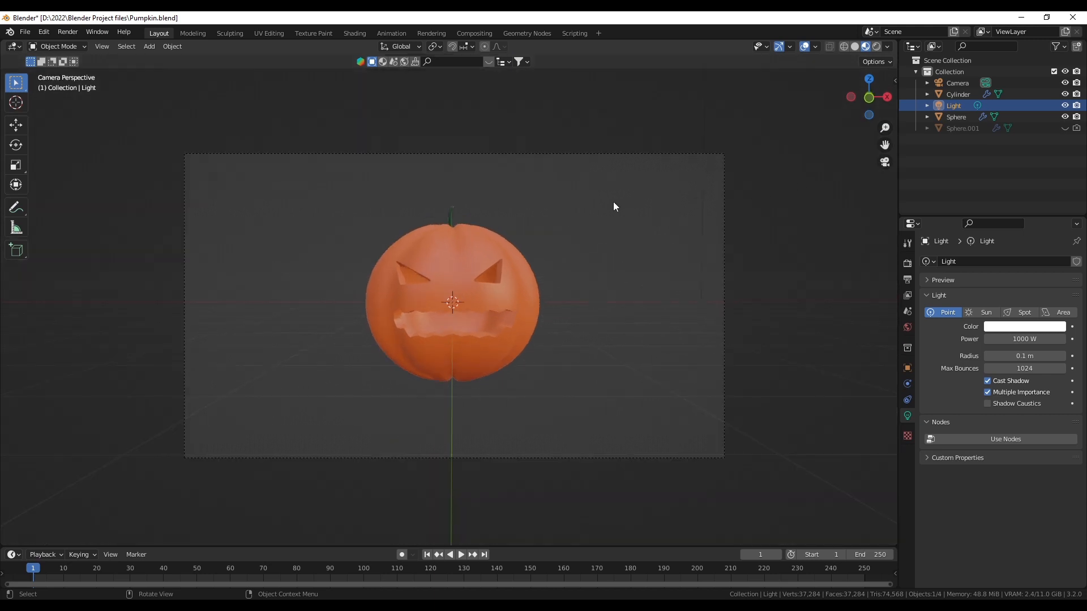
click(876, 47)
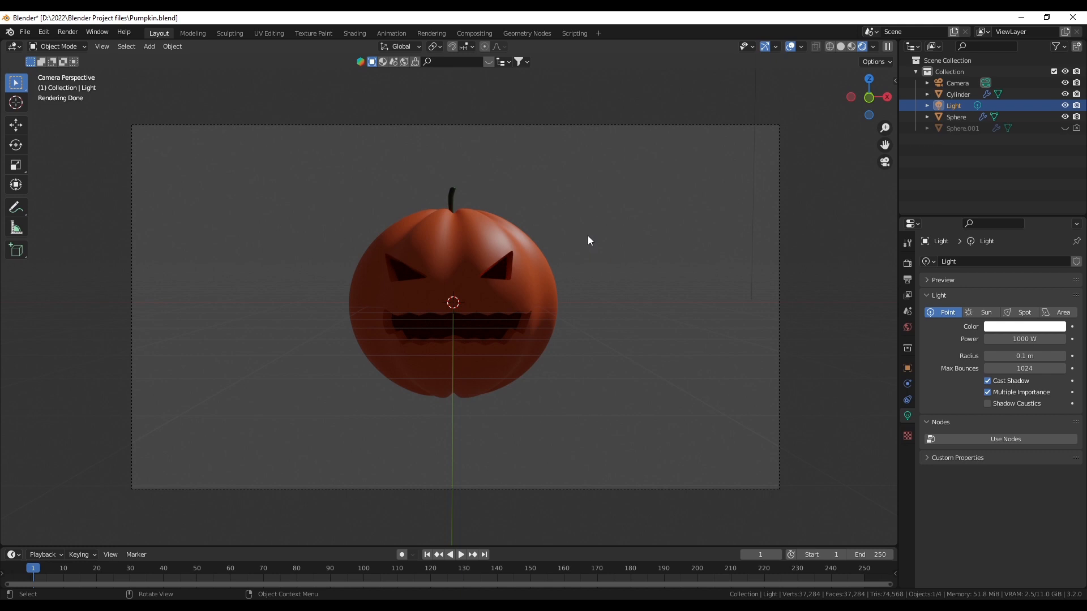
scroll(541, 254, up, 1)
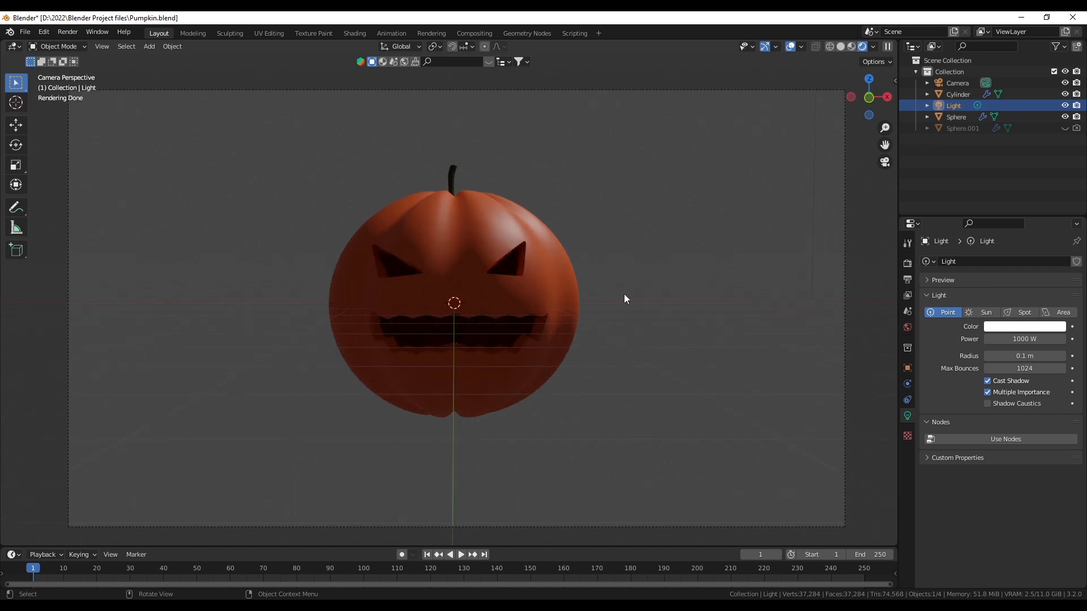
Set the world background's strength to 0.
click(907, 329)
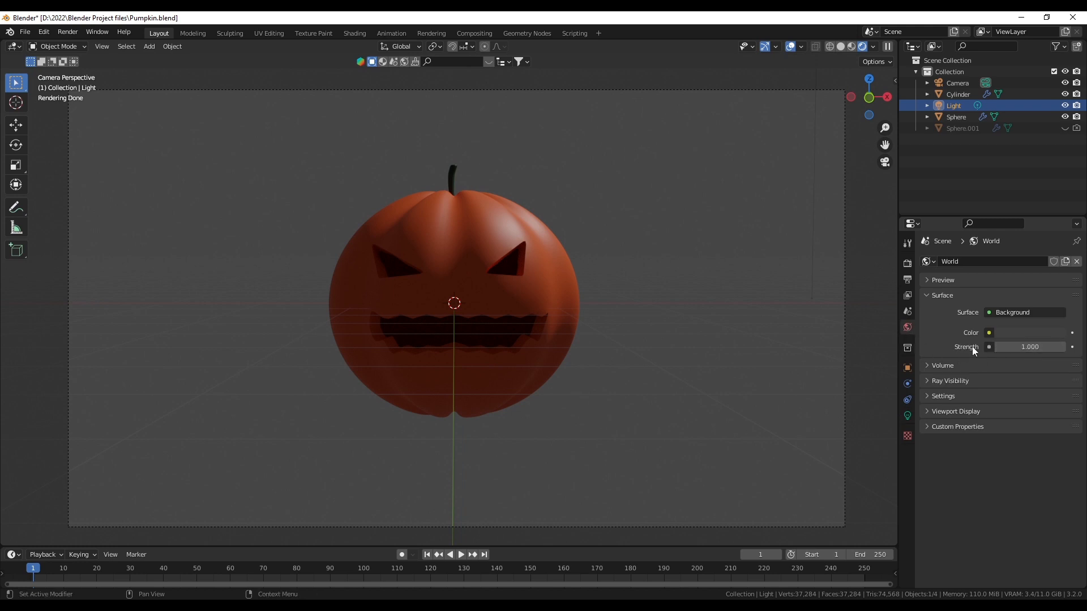
click(1030, 346)
text(0)
key(Return)
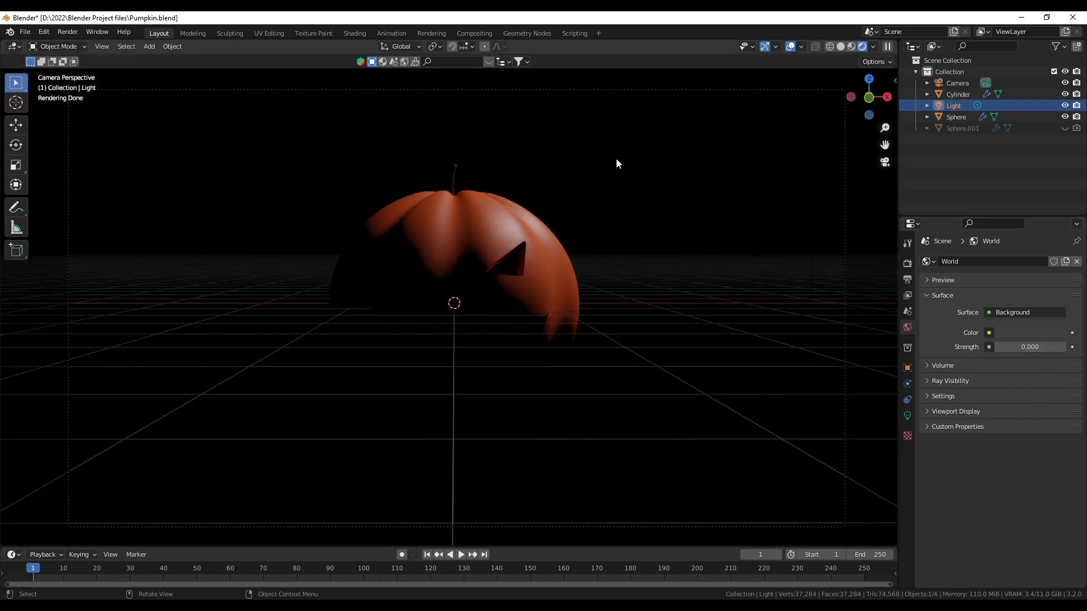
Add a point light inside the pumpkin at the 3D cursor, with nothing selected before or after.
key(alt+a)
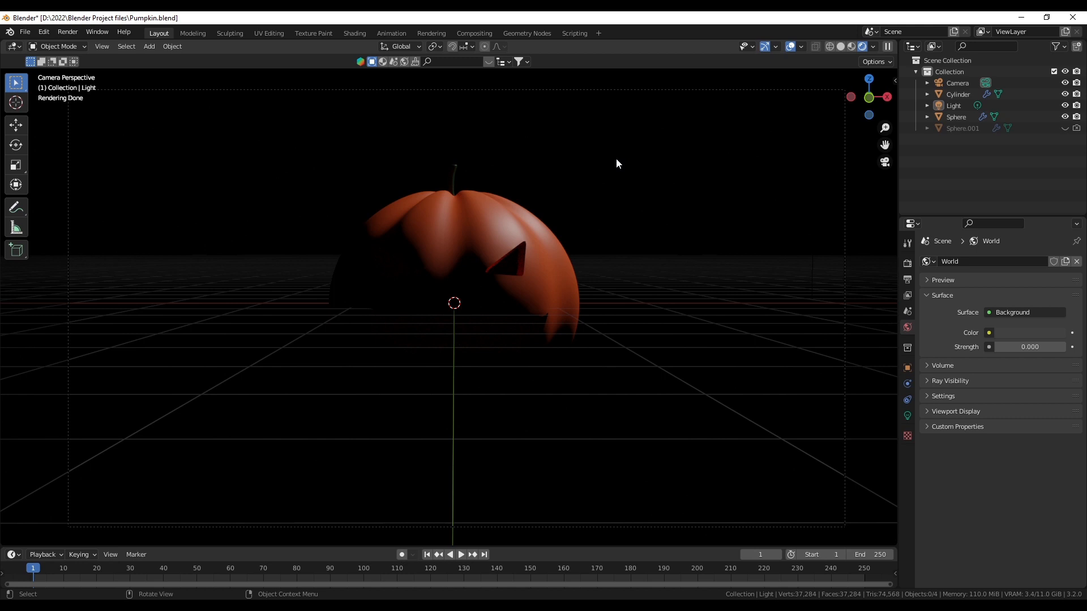
key(shift+a)
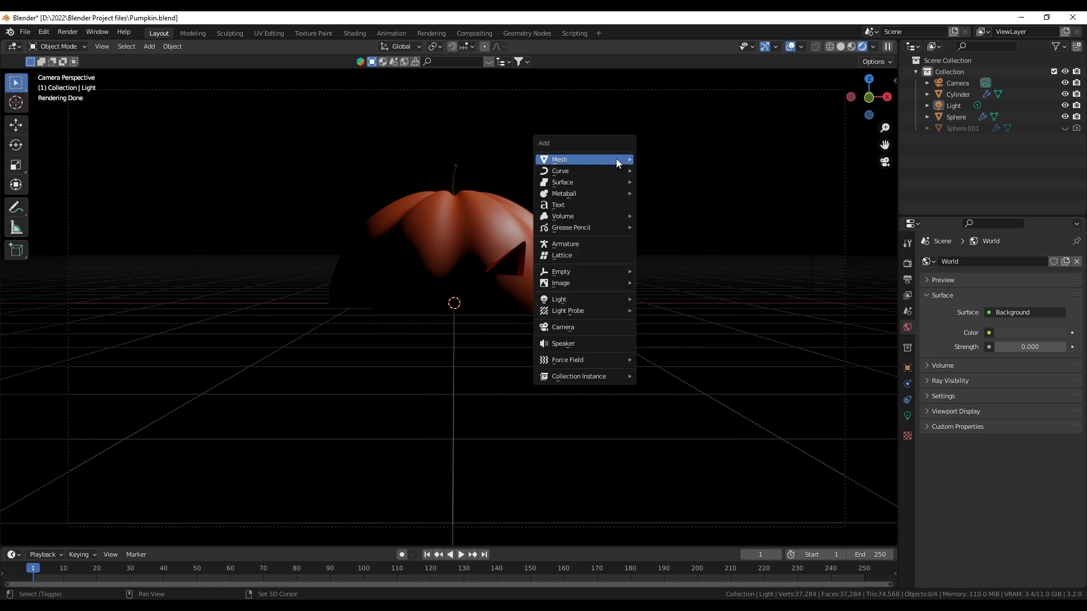
mouse_move(616, 158)
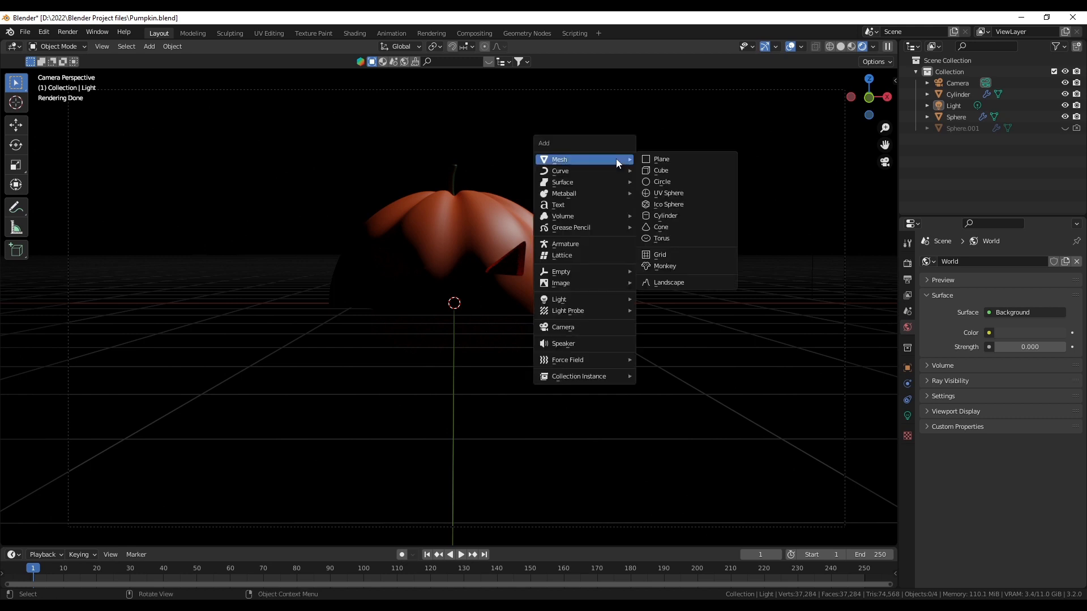
mouse_move(578, 298)
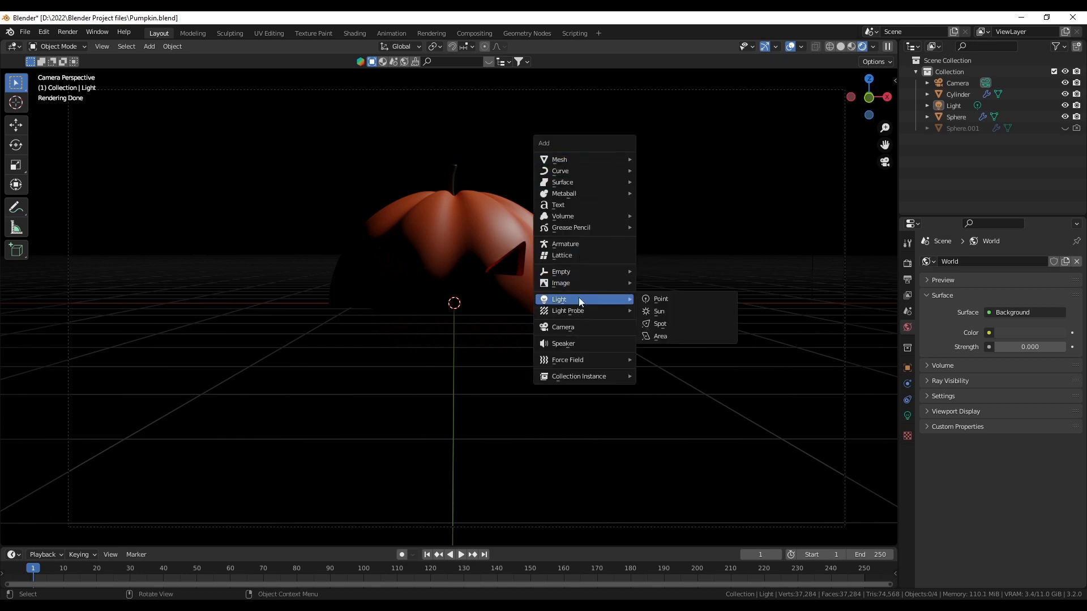
click(658, 300)
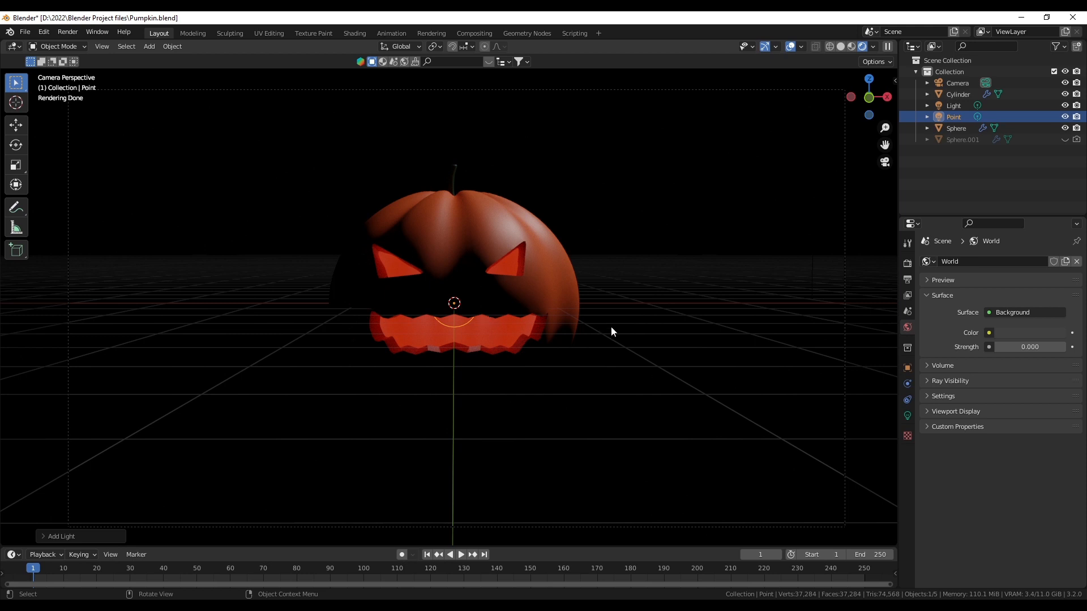
scroll(610, 328, down, 2)
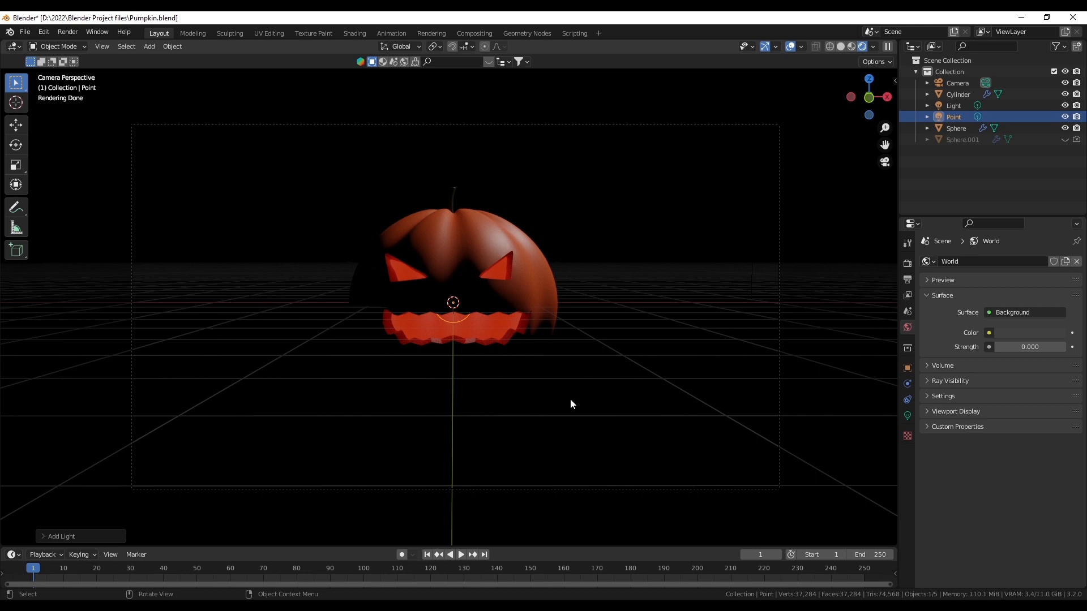
click(609, 290)
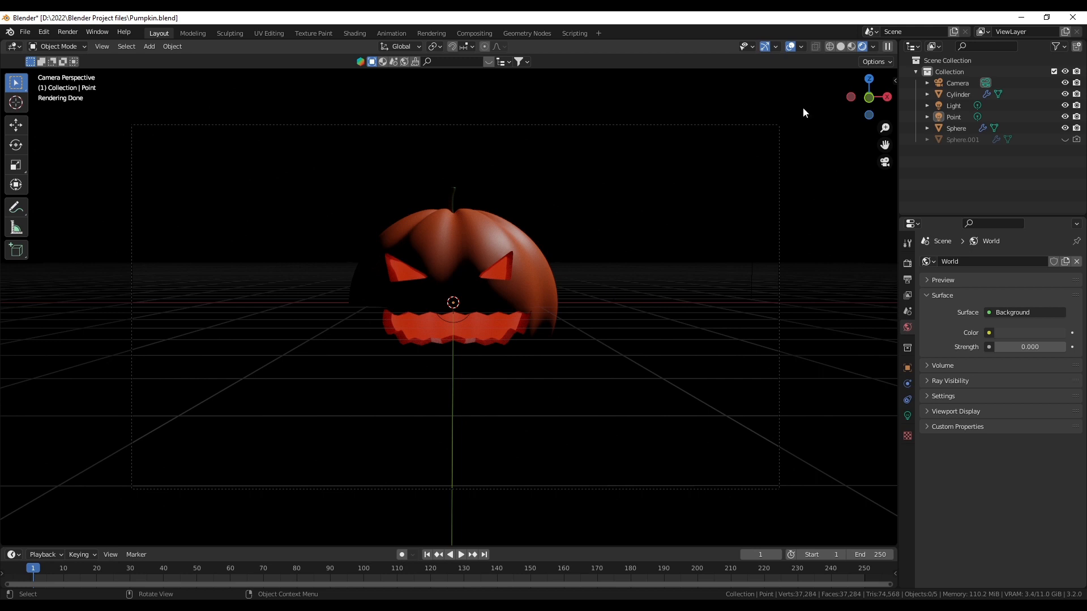
Switch the viewport to Solid shading, split it into two side-by-side 3D views and orbit the wider one out of the camera view.
click(841, 46)
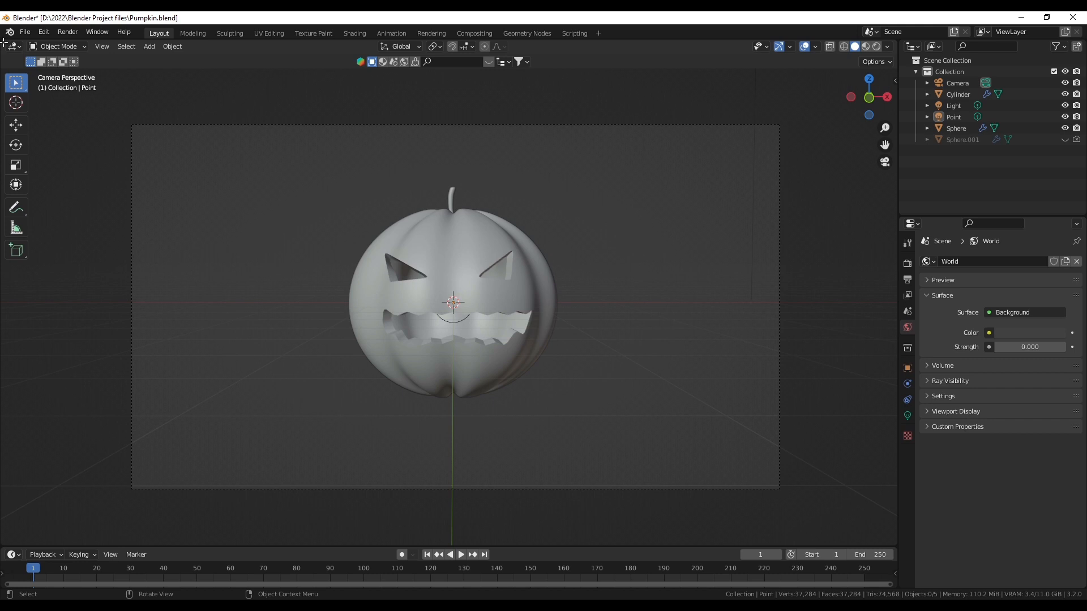
drag(4, 43, 311, 50)
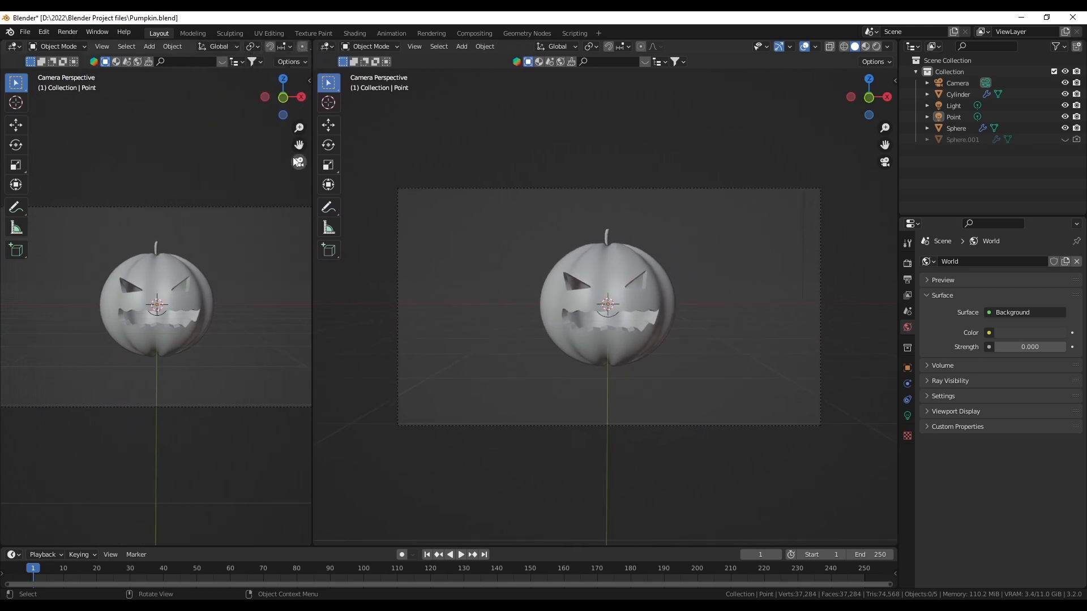
middle_drag(828, 131, 668, 344)
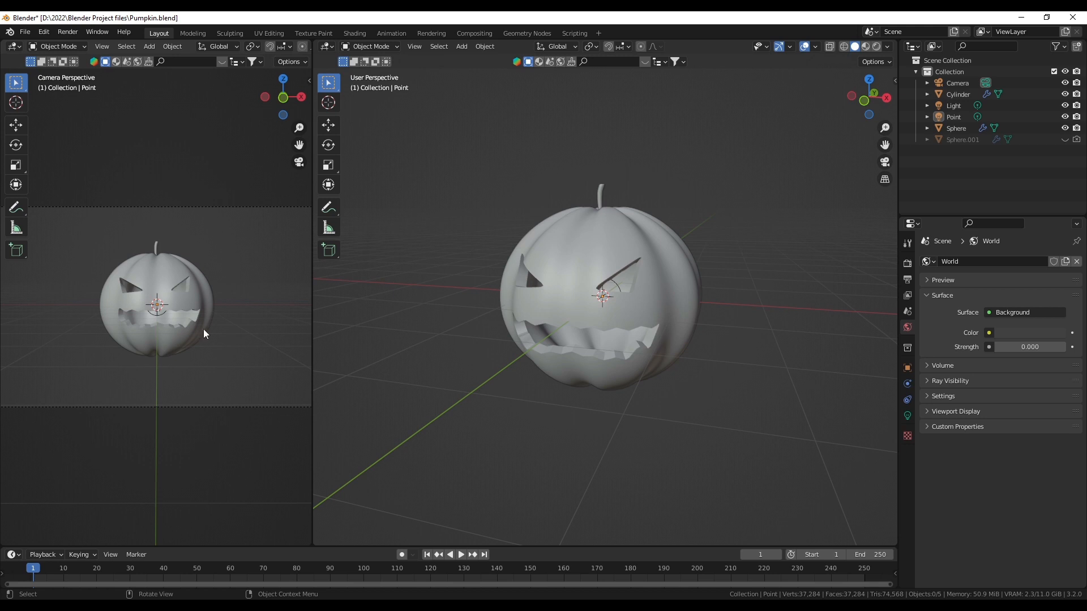
Display the narrower camera view in Rendered shading and frame the pumpkin in it.
key(z)
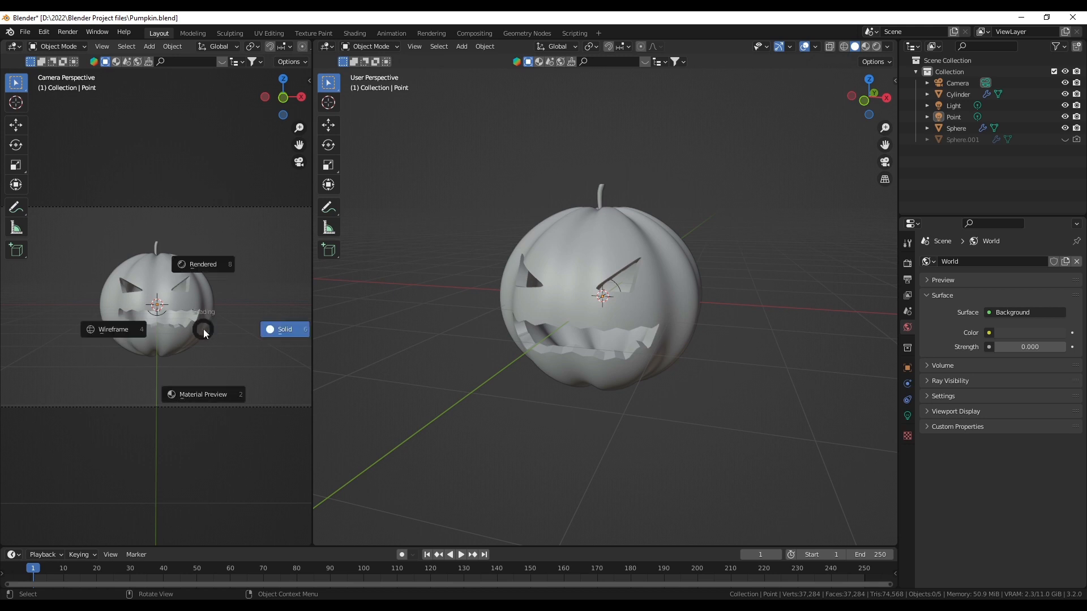
click(210, 265)
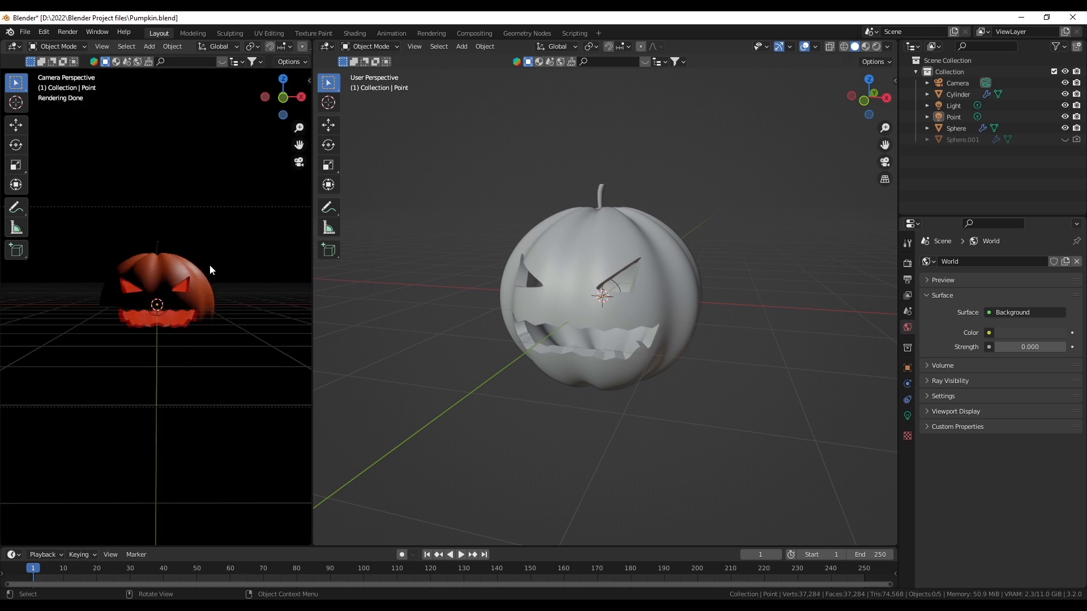
scroll(213, 272, up, 2)
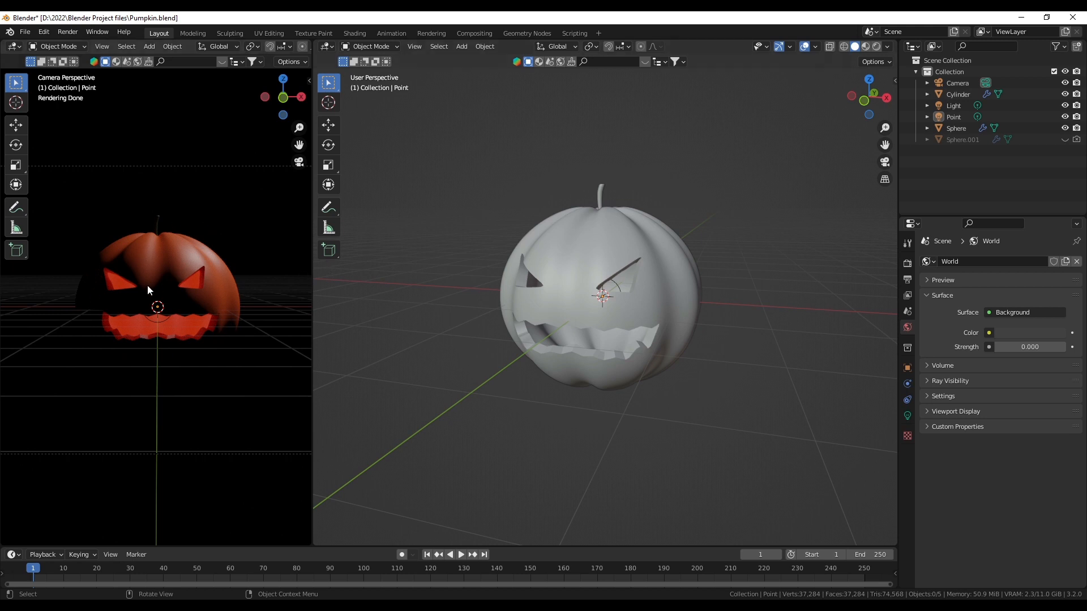
scroll(150, 287, down, 1)
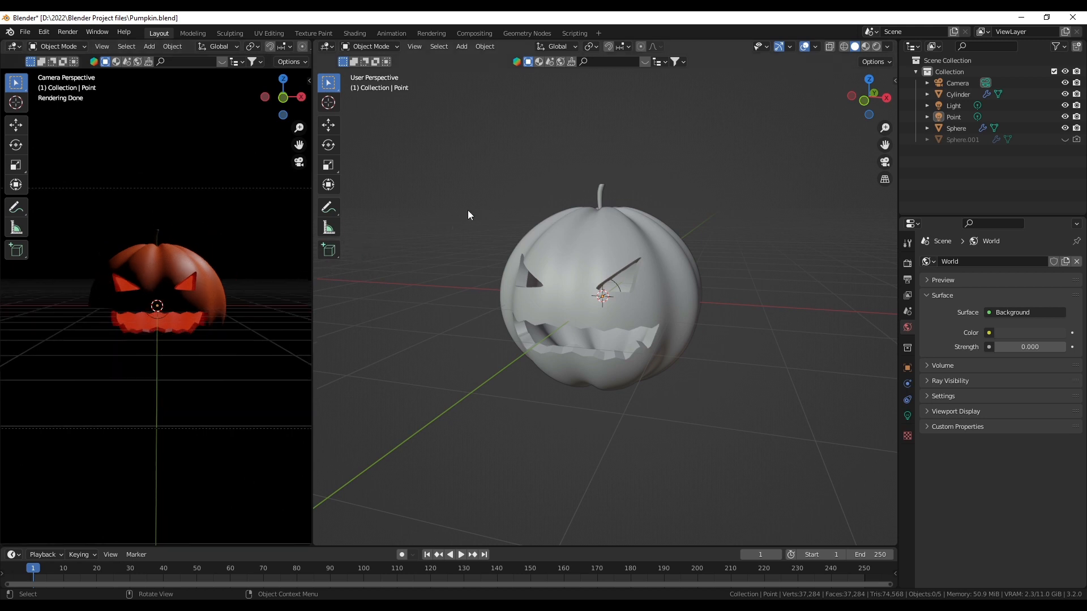
Add a plane mesh at the pumpkin's centre and scale it up into a large ground surface.
scroll(585, 280, down, 2)
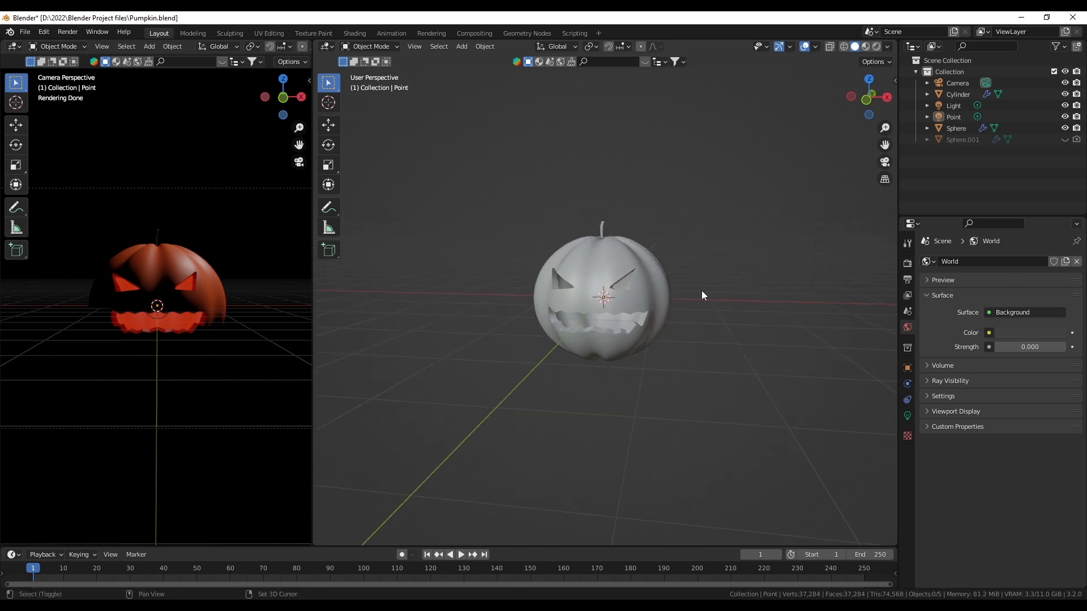
key(shift+a)
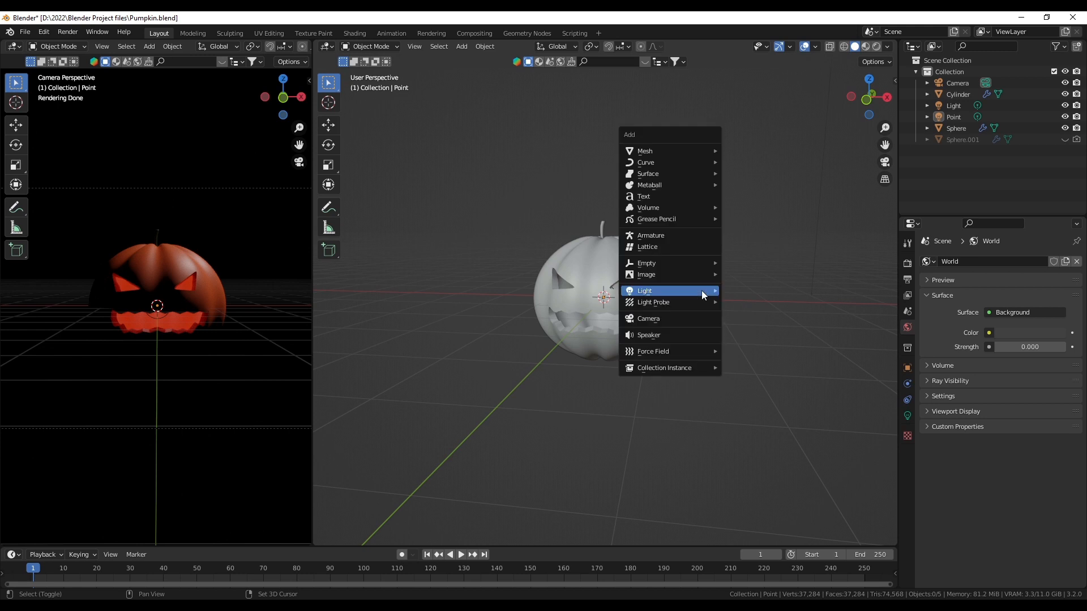
mouse_move(702, 292)
mouse_move(681, 152)
click(762, 153)
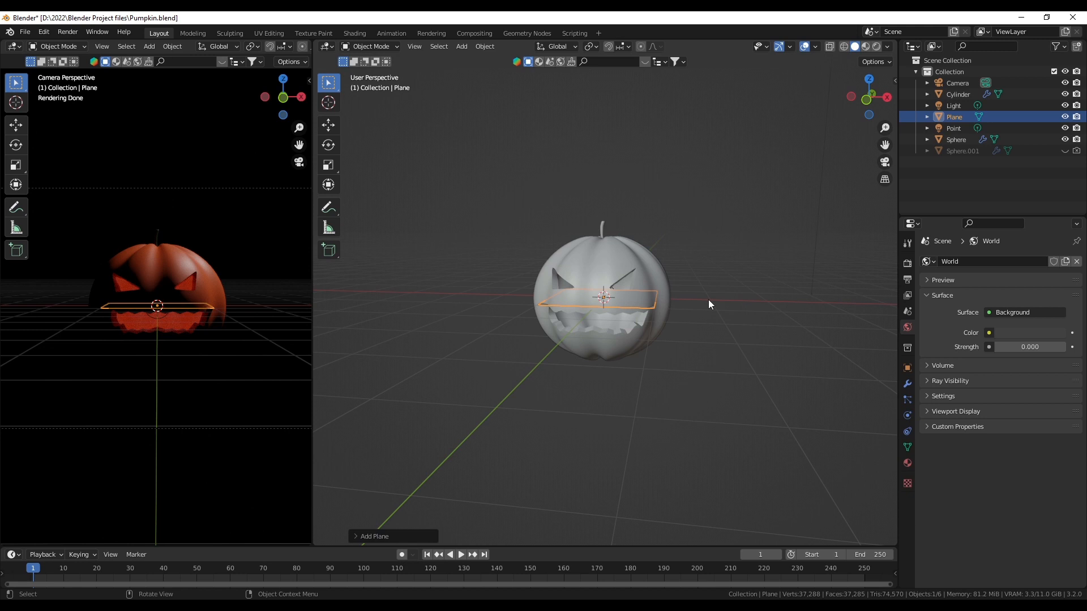
key(s)
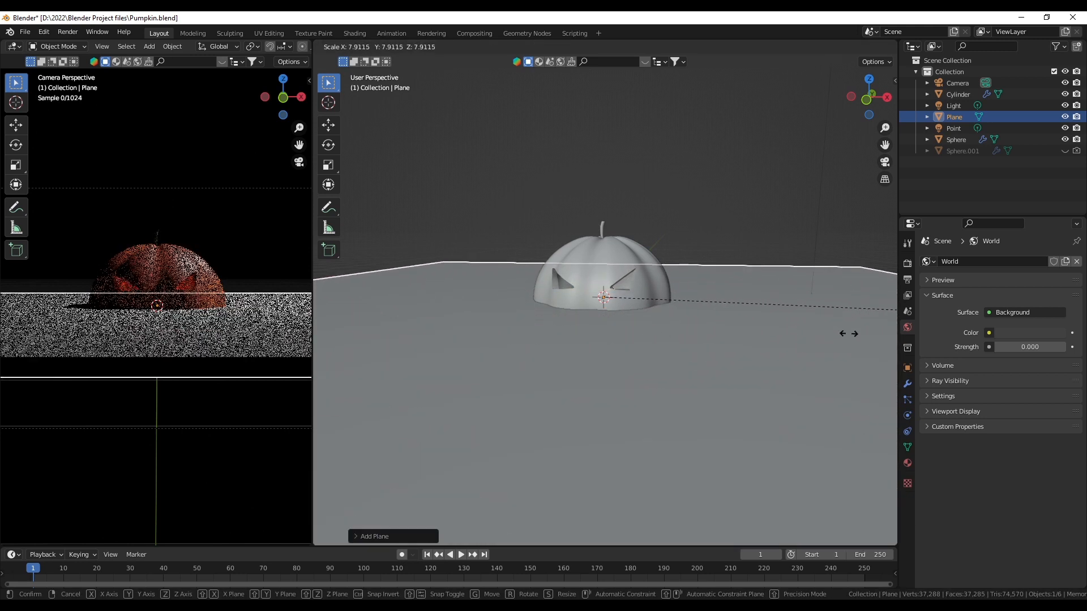
click(464, 330)
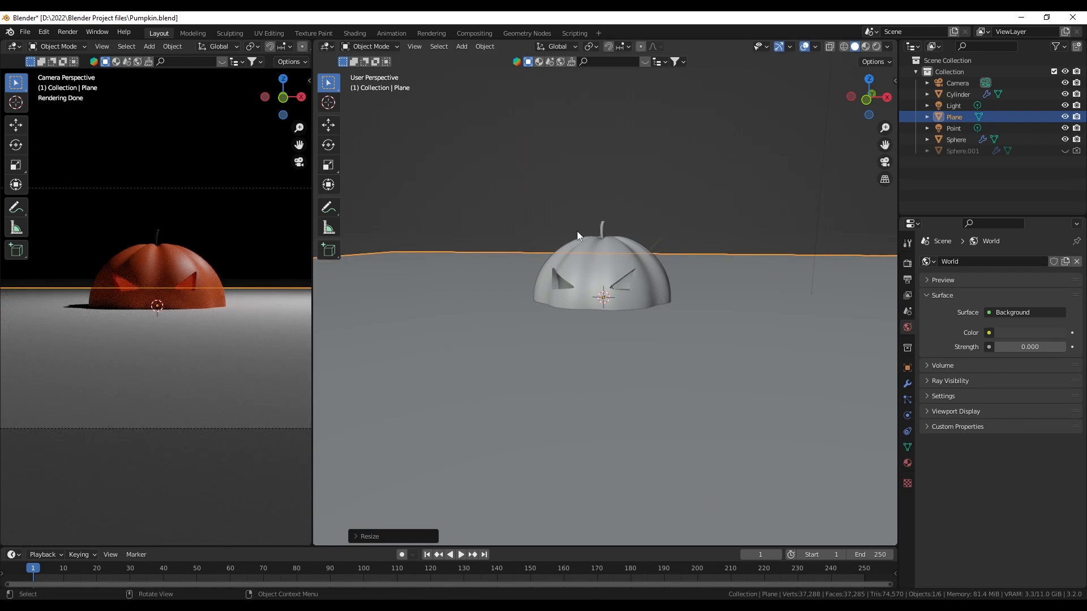
Move the ground plane down about 1.05 m along the Z axis to the pumpkin's base and deselect it.
key(g)
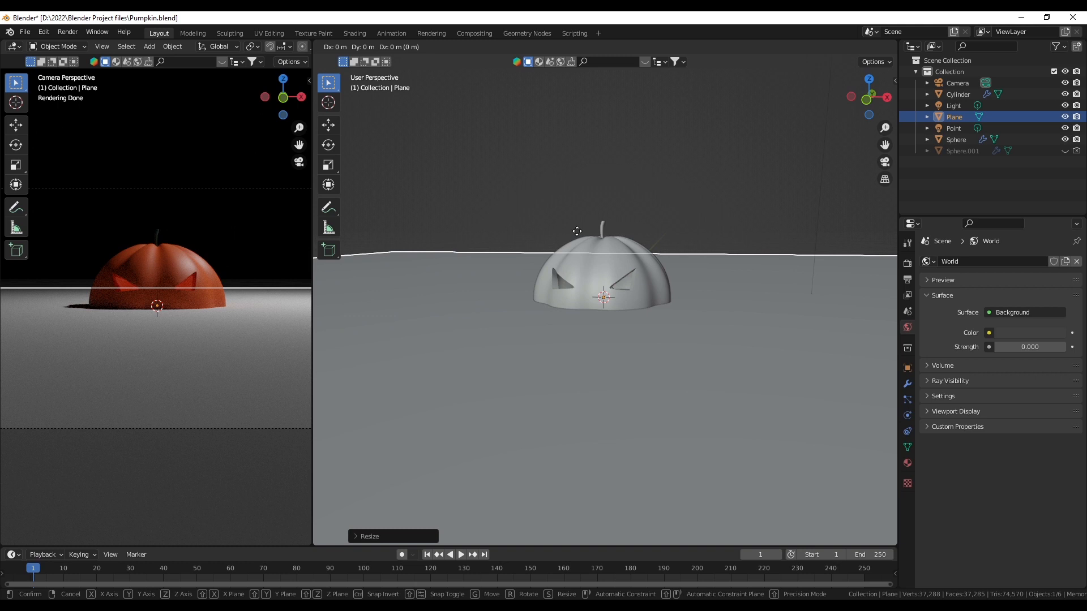
key(z)
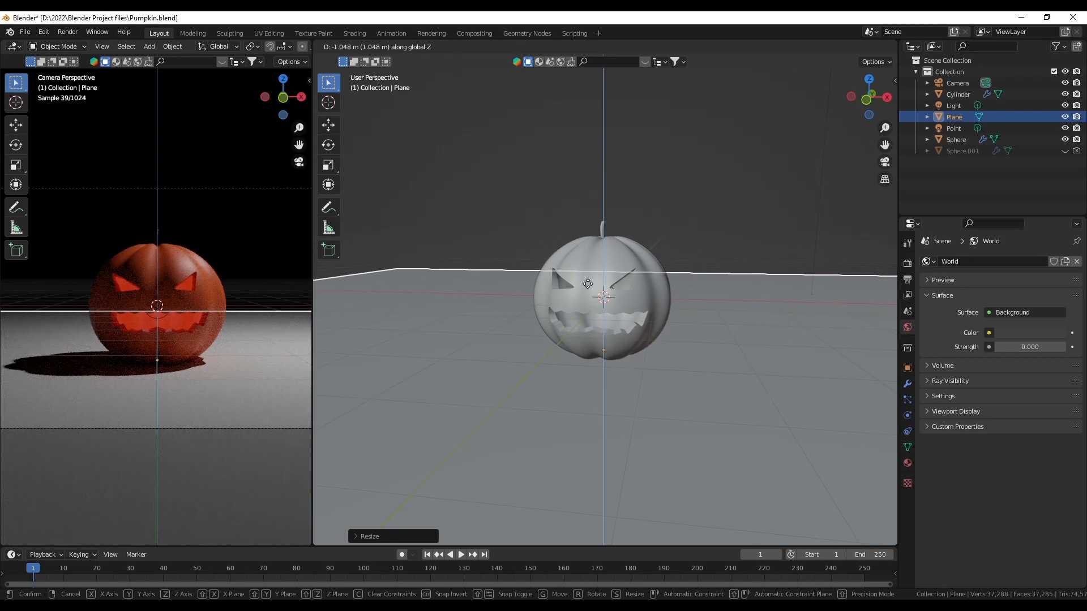
click(588, 284)
click(453, 201)
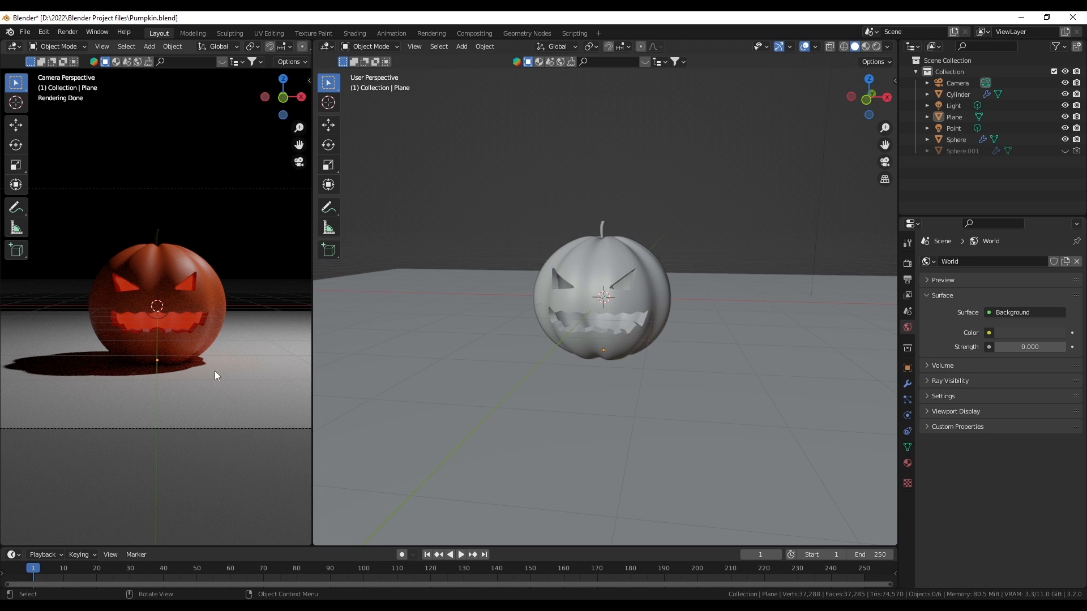
Select the ground plane and create a new material for it.
scroll(641, 403, up, 2)
middle_drag(644, 402, 660, 397)
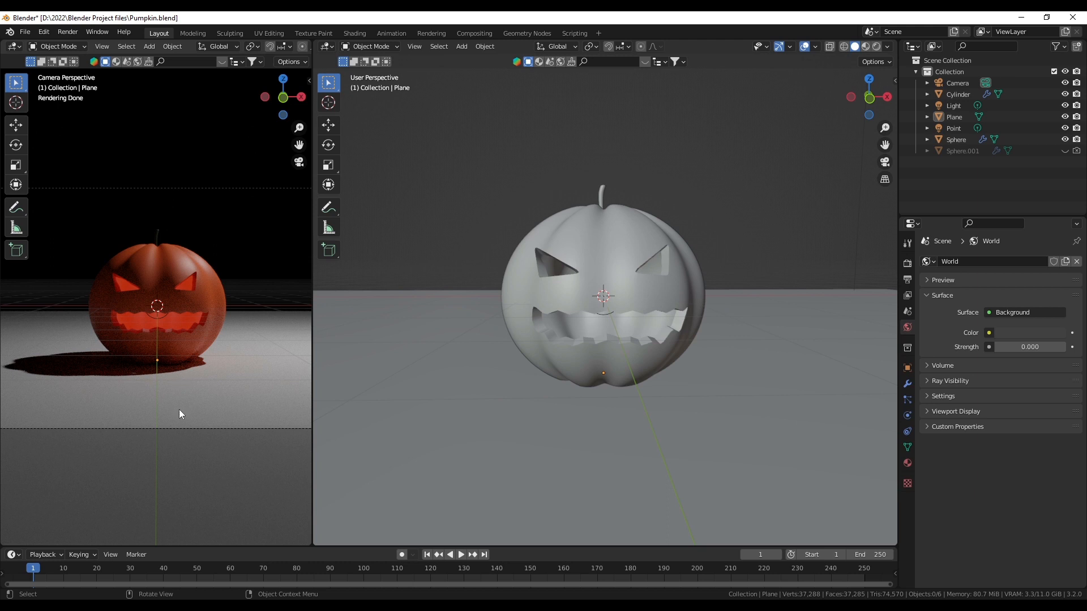
click(267, 386)
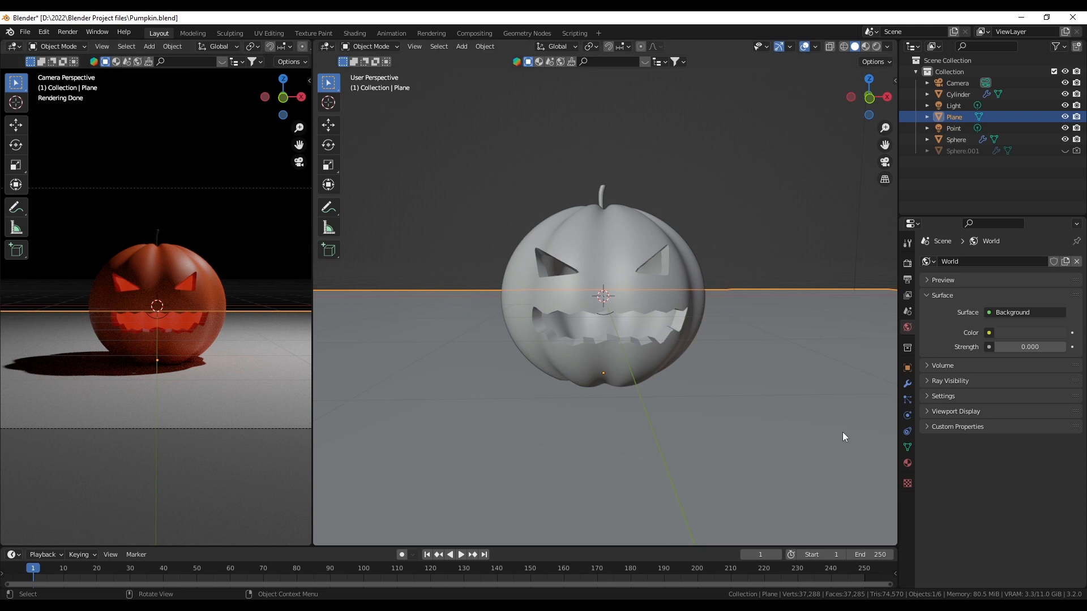
click(908, 465)
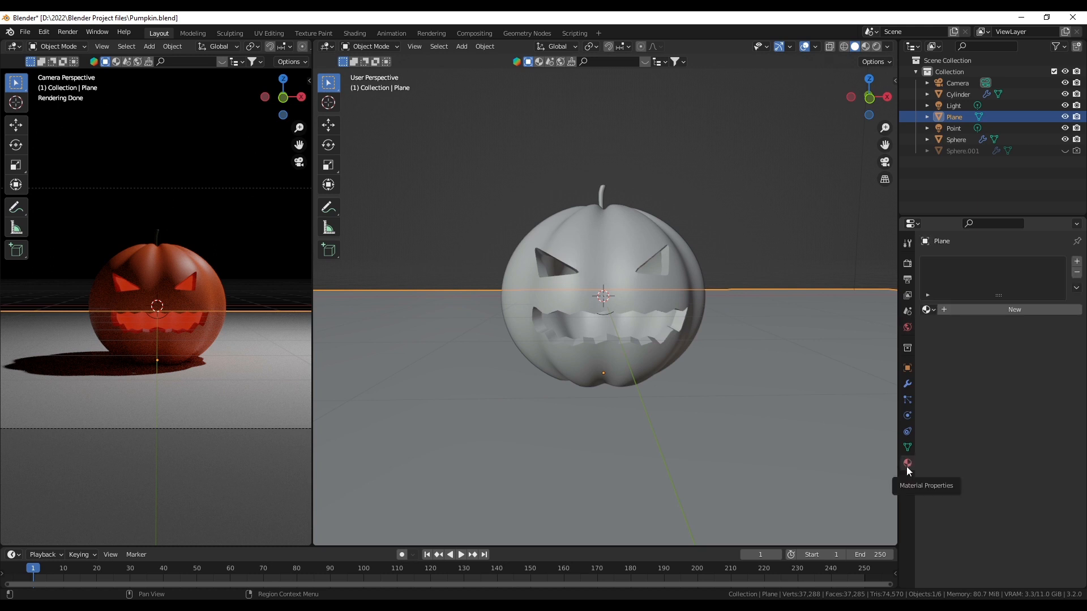
click(1023, 308)
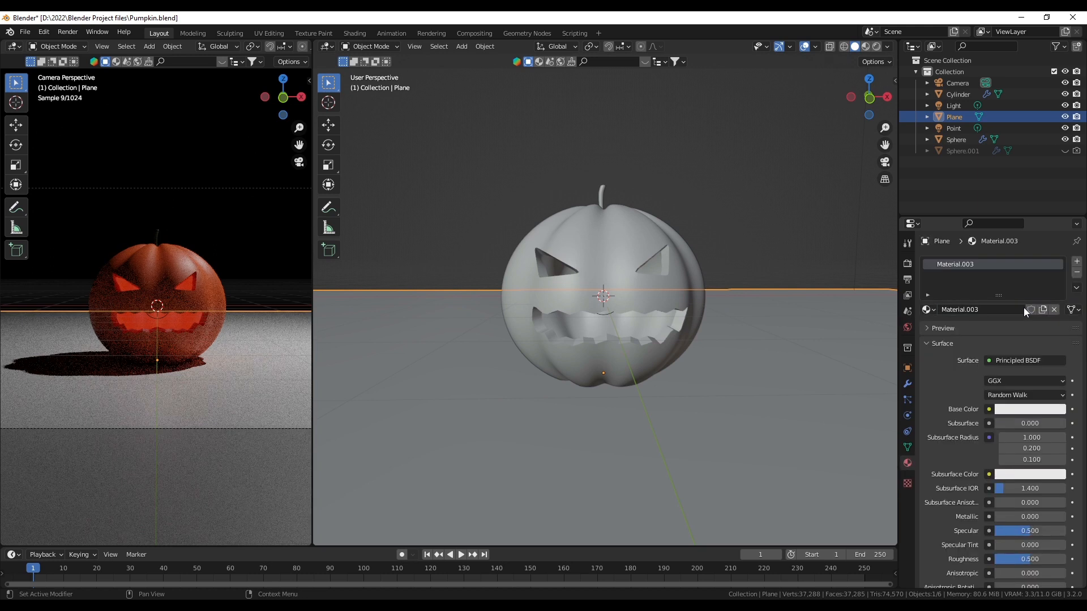
Make the ground plane's material black, with Metallic at 1.000 and Roughness at about 0.098.
click(1033, 409)
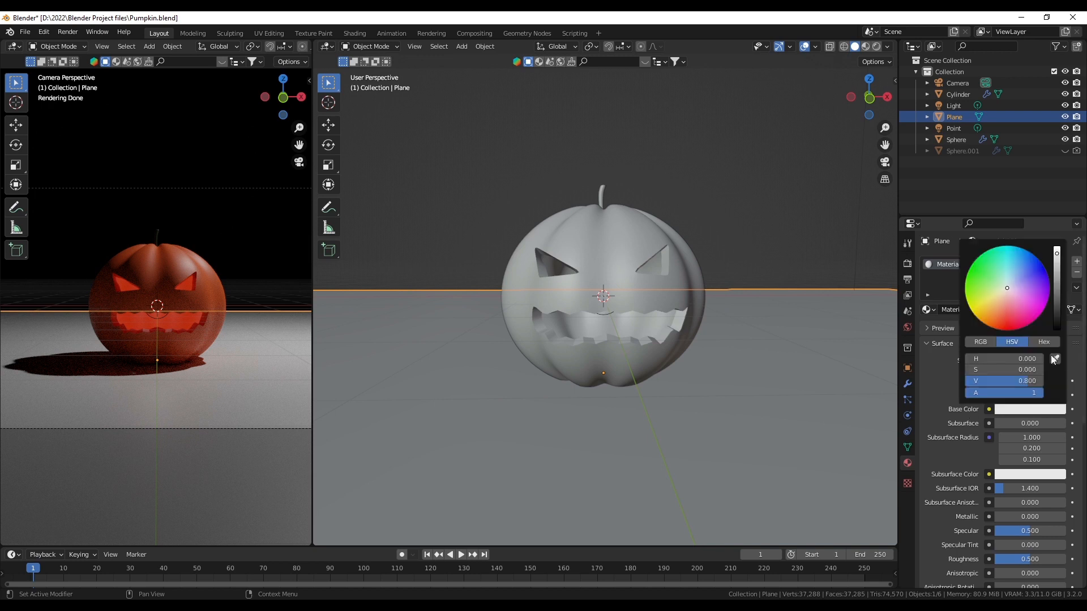
drag(1056, 255, 1058, 331)
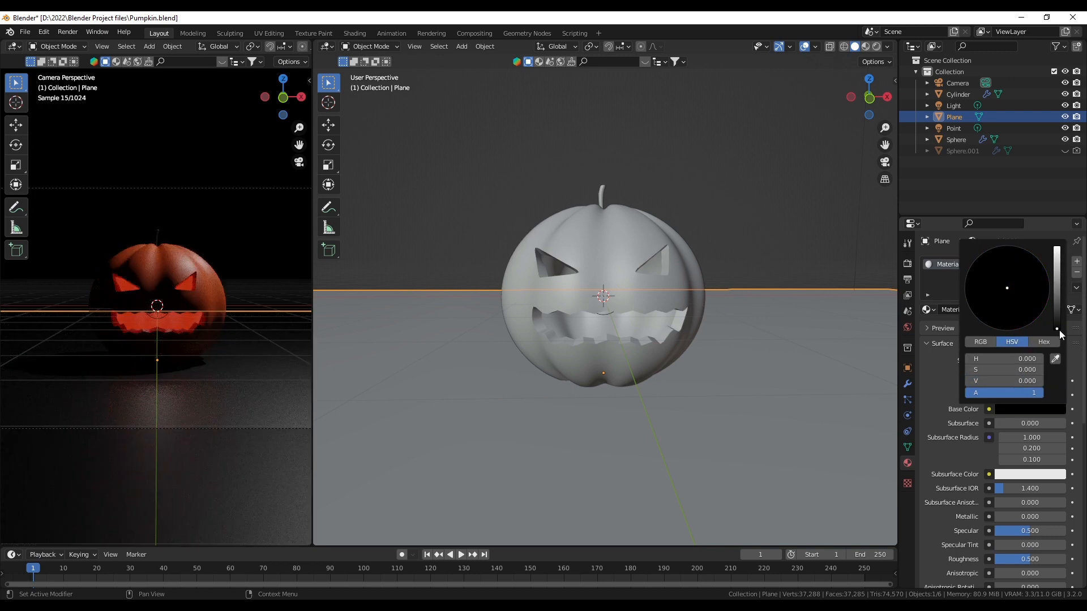
scroll(940, 436, down, 3)
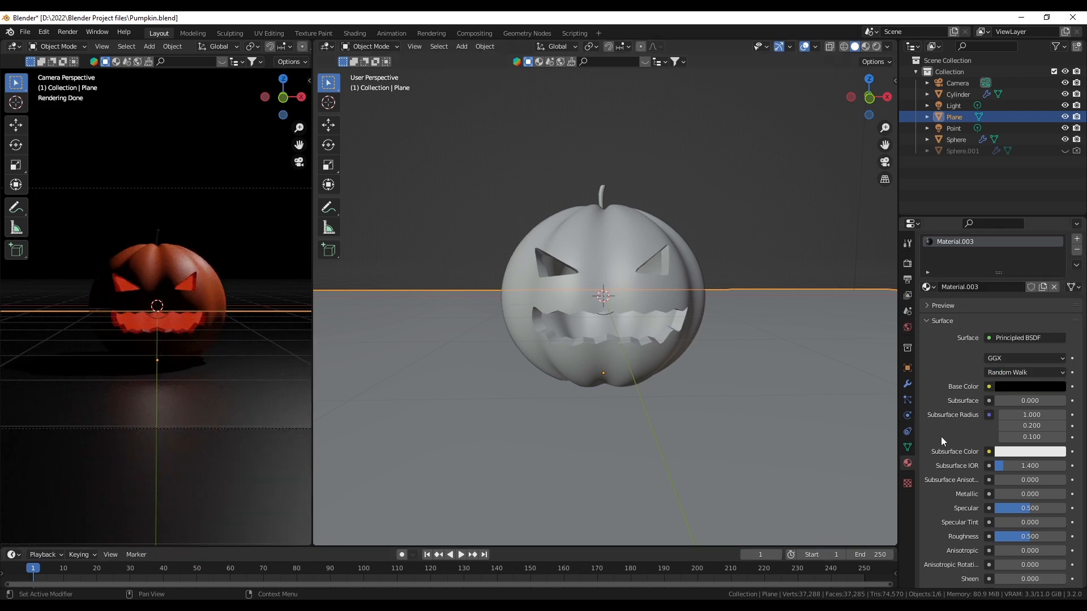
scroll(940, 437, down, 2)
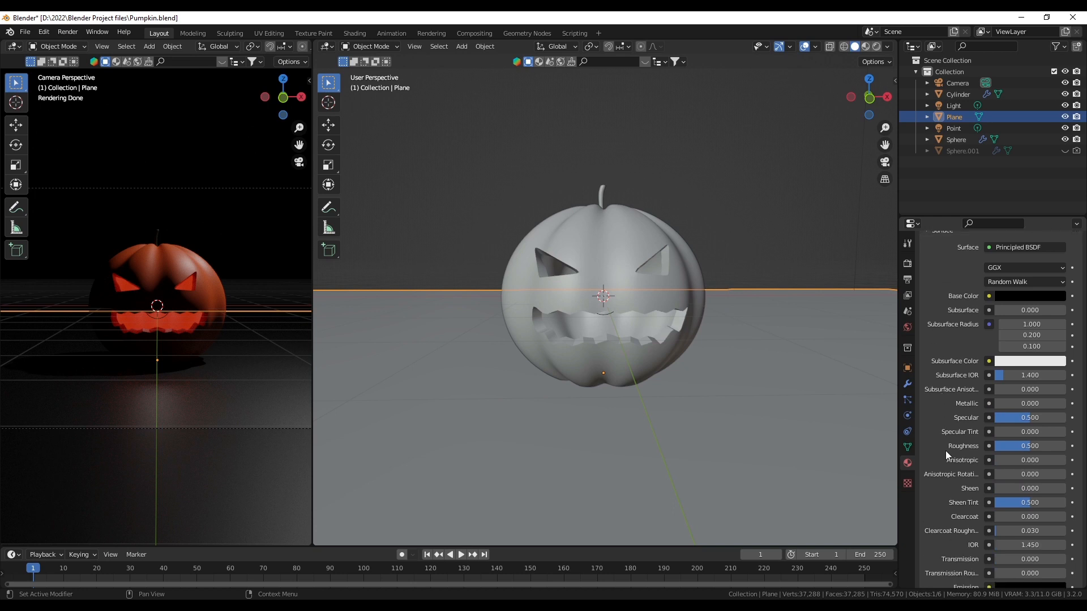
drag(997, 405, 1066, 405)
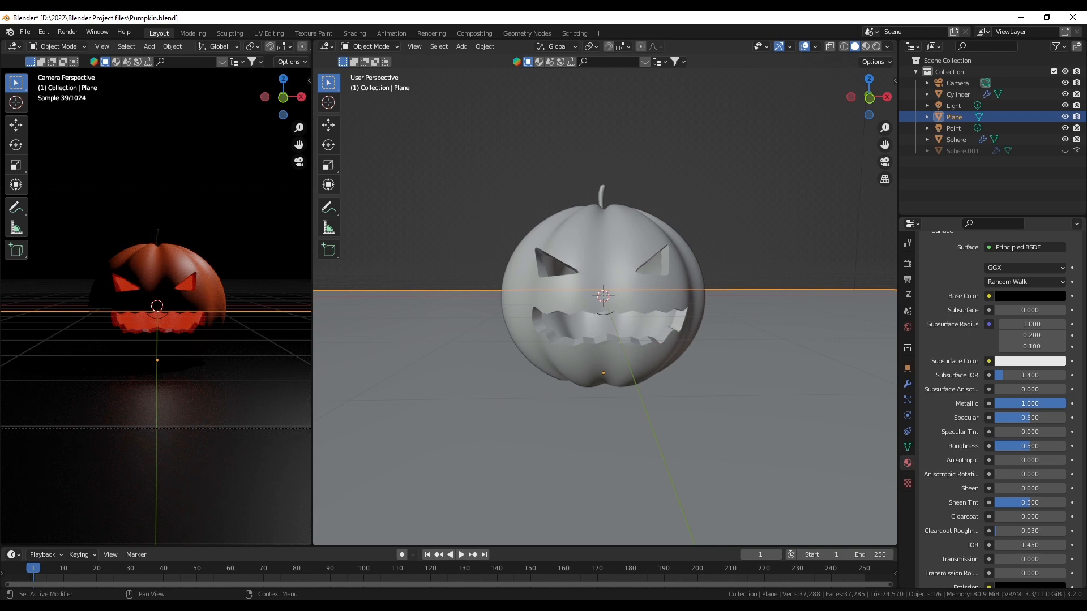
drag(1033, 450, 1003, 450)
scroll(121, 513, up, 1)
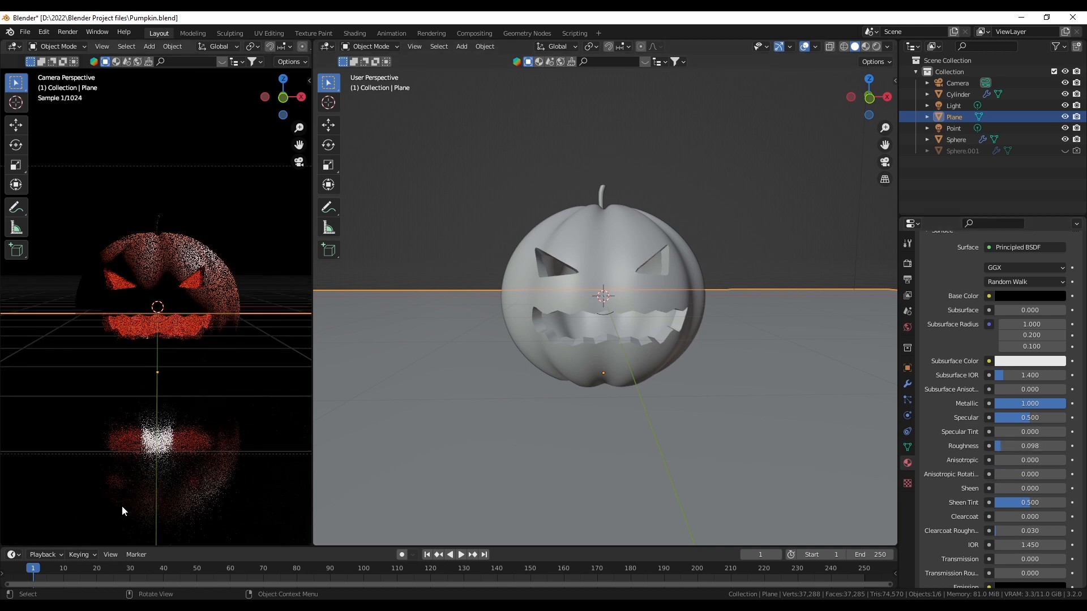
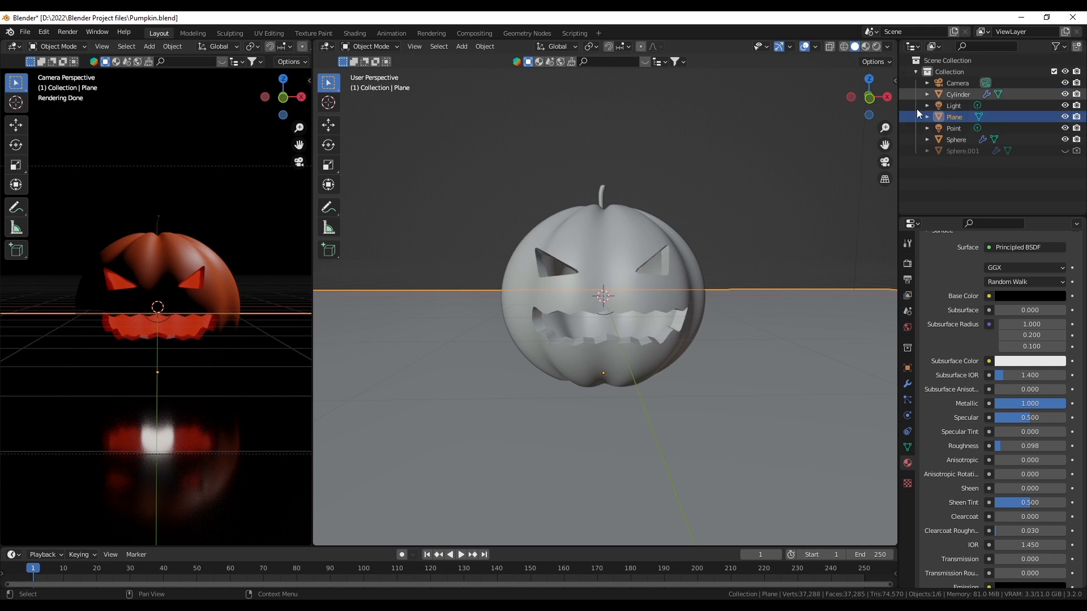
Select the point light inside the pumpkin and move it up along the Z axis to just above eye level.
click(955, 106)
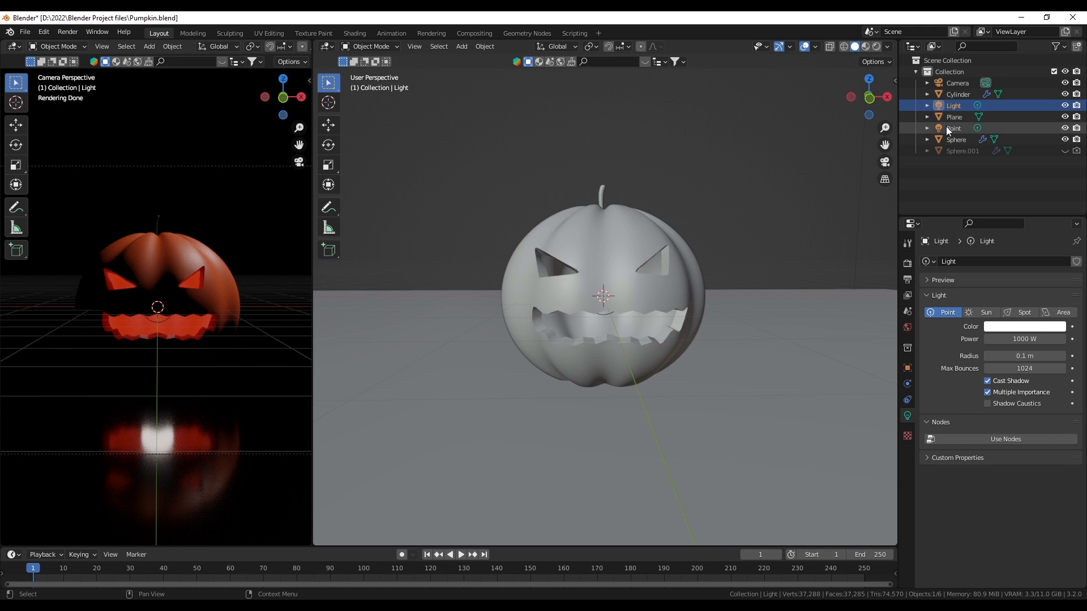
scroll(473, 340, down, 2)
scroll(473, 340, down, 4)
scroll(473, 340, up, 4)
scroll(784, 147, down, 4)
scroll(704, 166, up, 5)
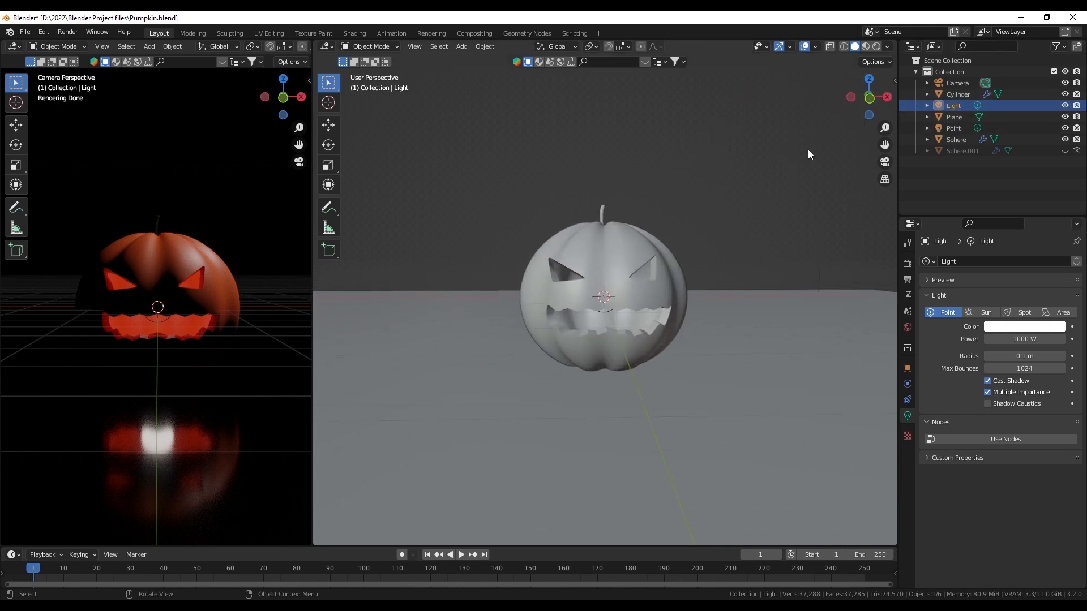
click(952, 129)
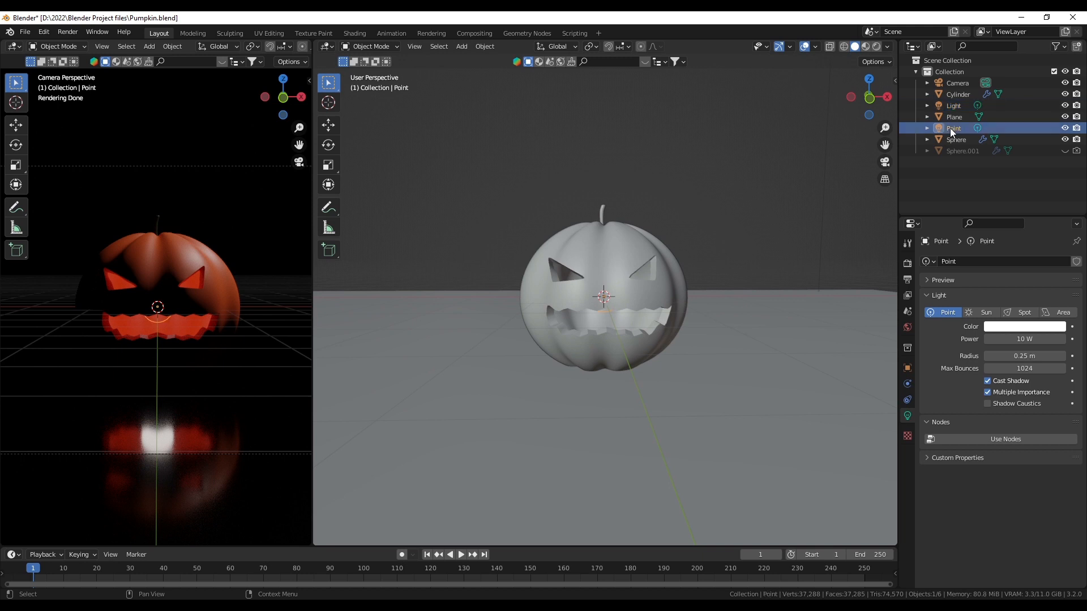
key(g)
key(z)
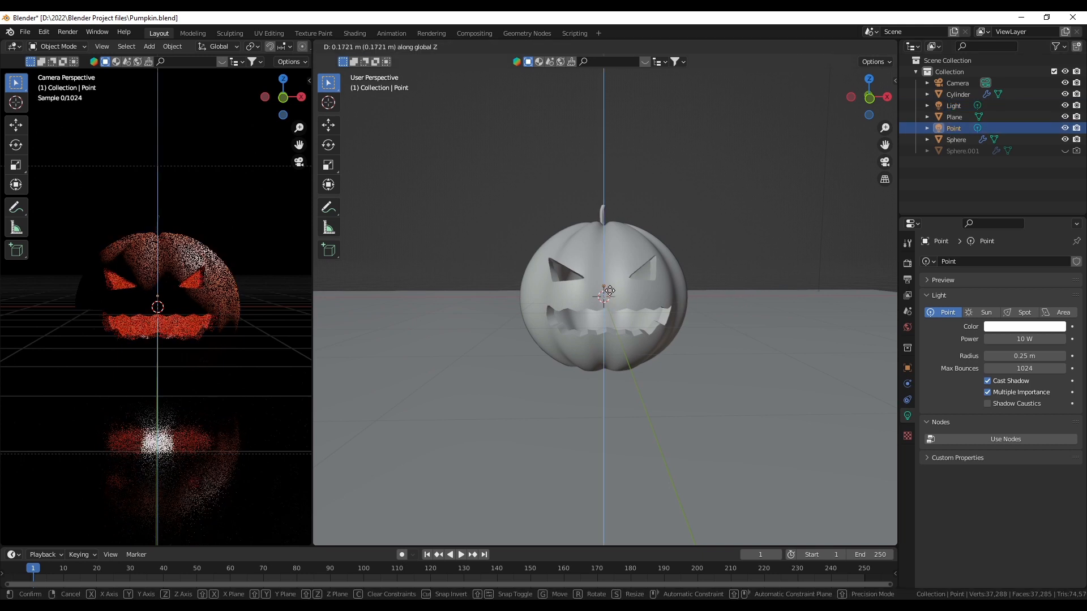
click(610, 262)
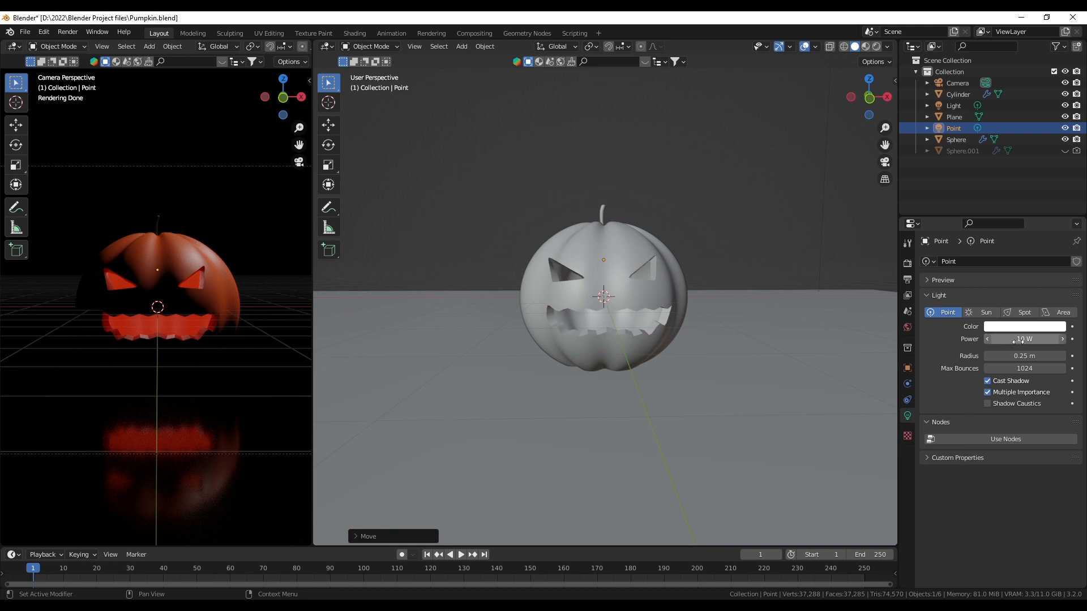
Set the inner point light's power to about 20.5 W and its color to yellow-green.
mouse_move(1024, 338)
mouse_down()
mouse_move(1080, 338)
mouse_move(1019, 338)
mouse_up()
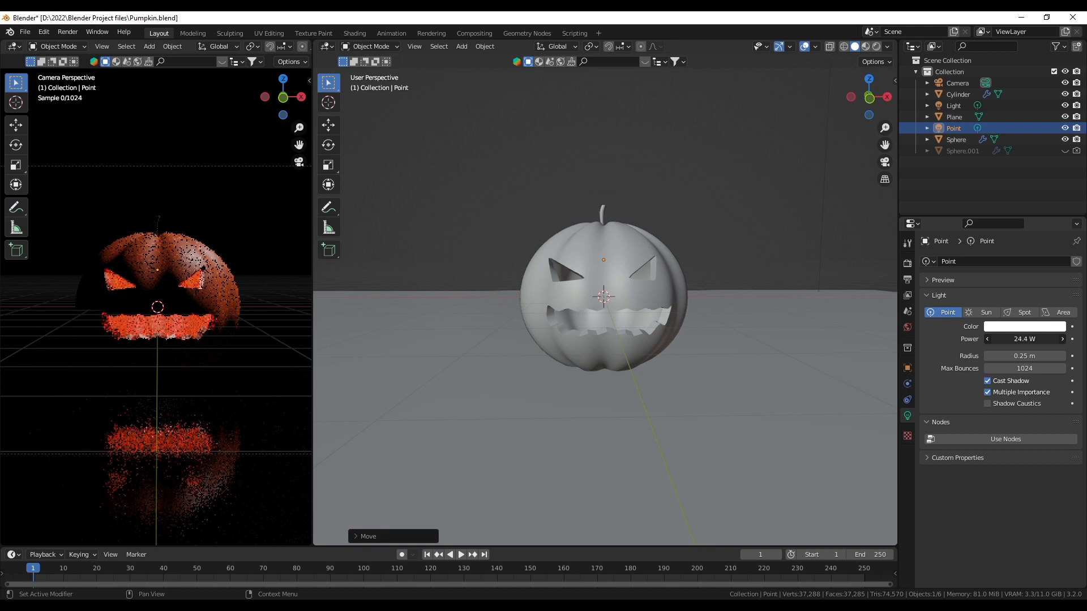
drag(1027, 340, 1016, 340)
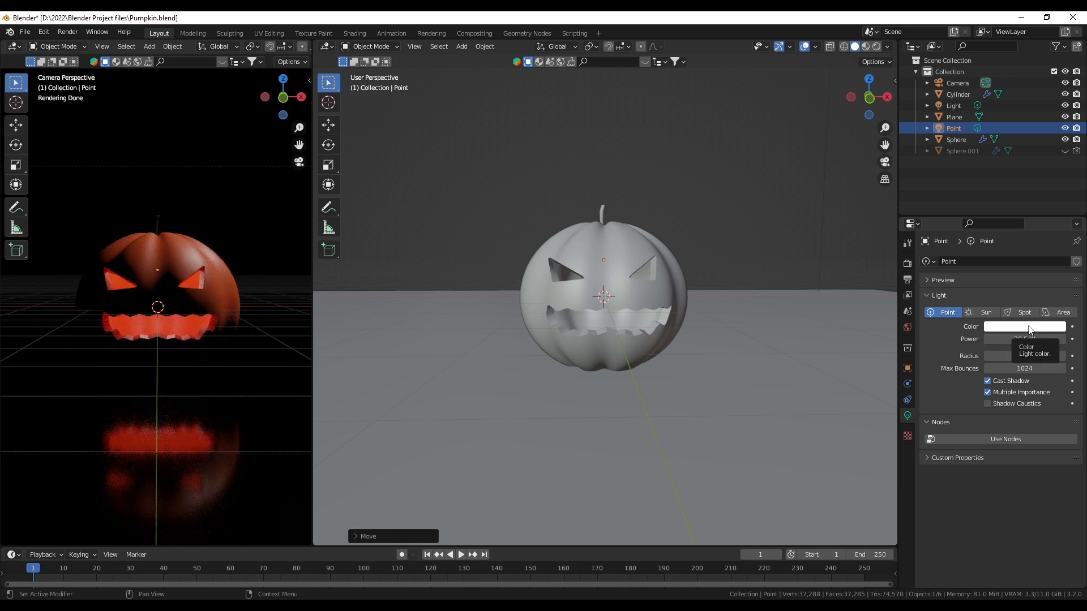
click(1029, 330)
drag(1006, 216, 981, 226)
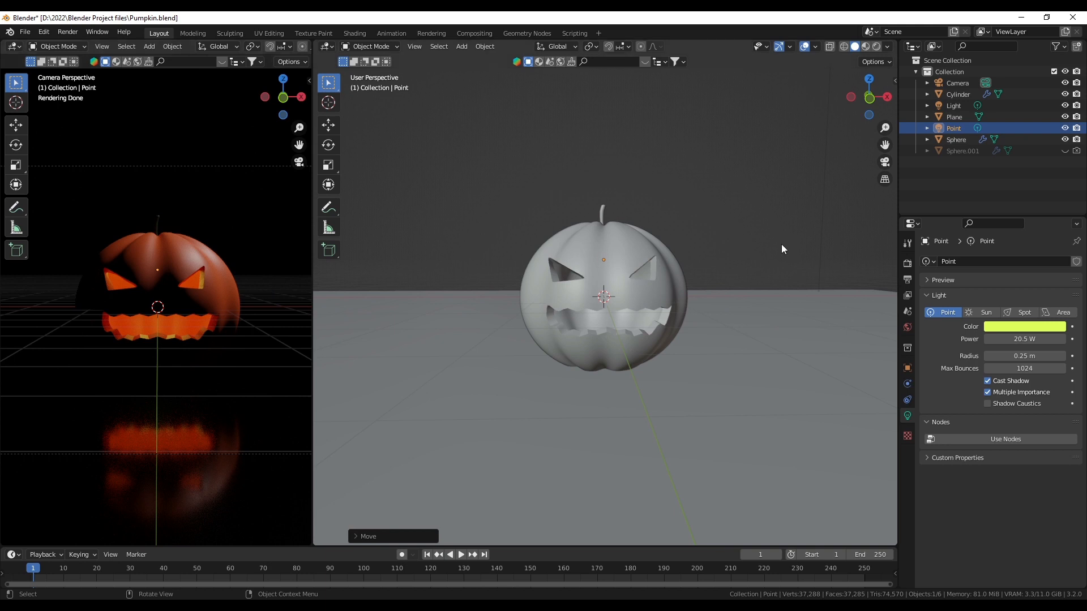
Move the outer 1000 W light down and back so it sits low behind the pumpkin on the positive X side.
scroll(534, 327, down, 3)
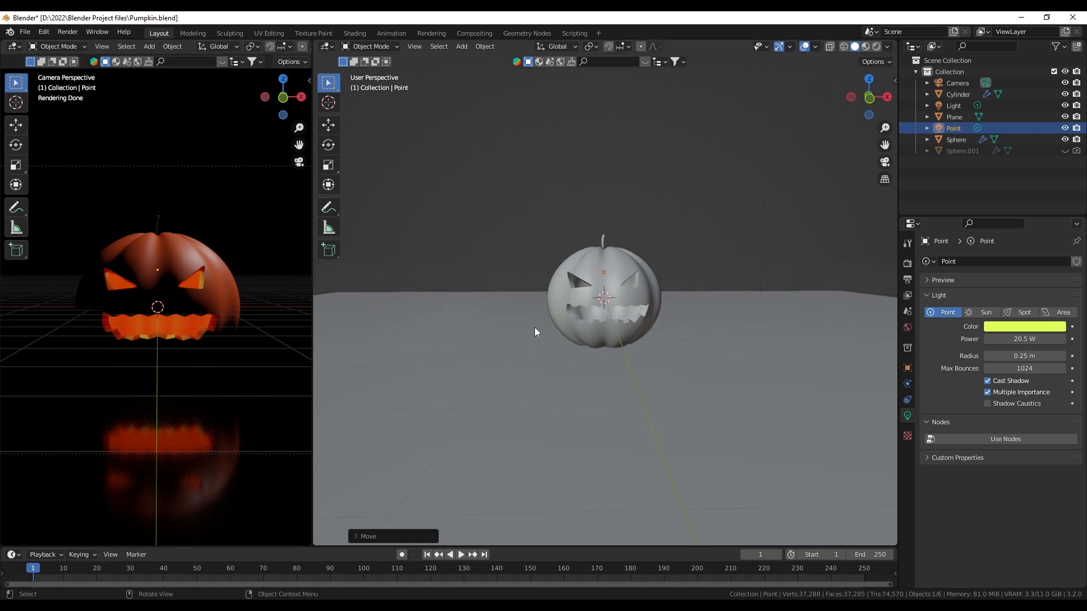
middle_drag(661, 234, 775, 114)
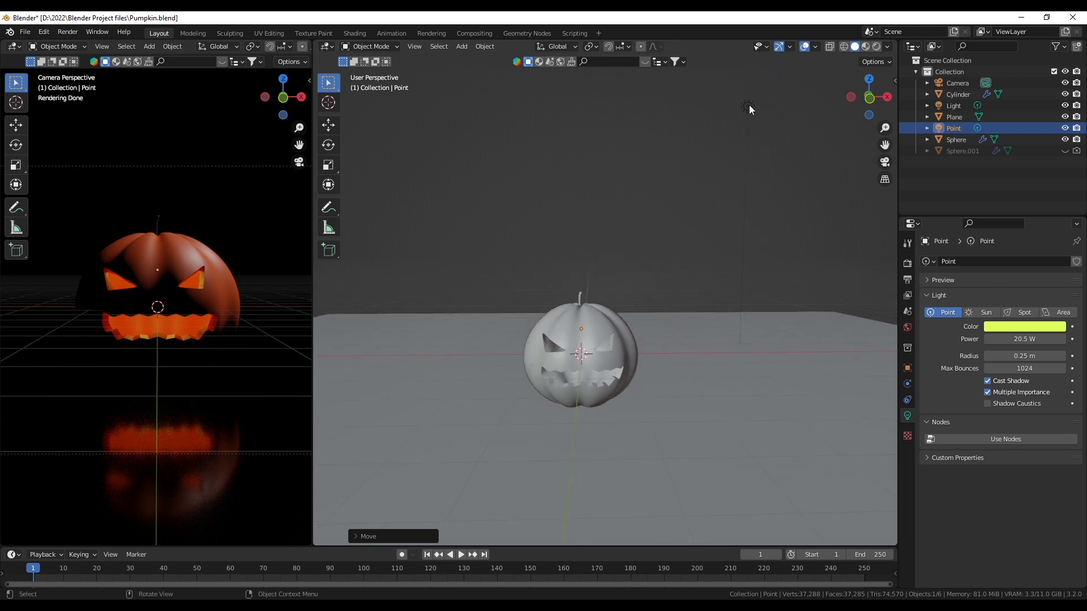
click(747, 107)
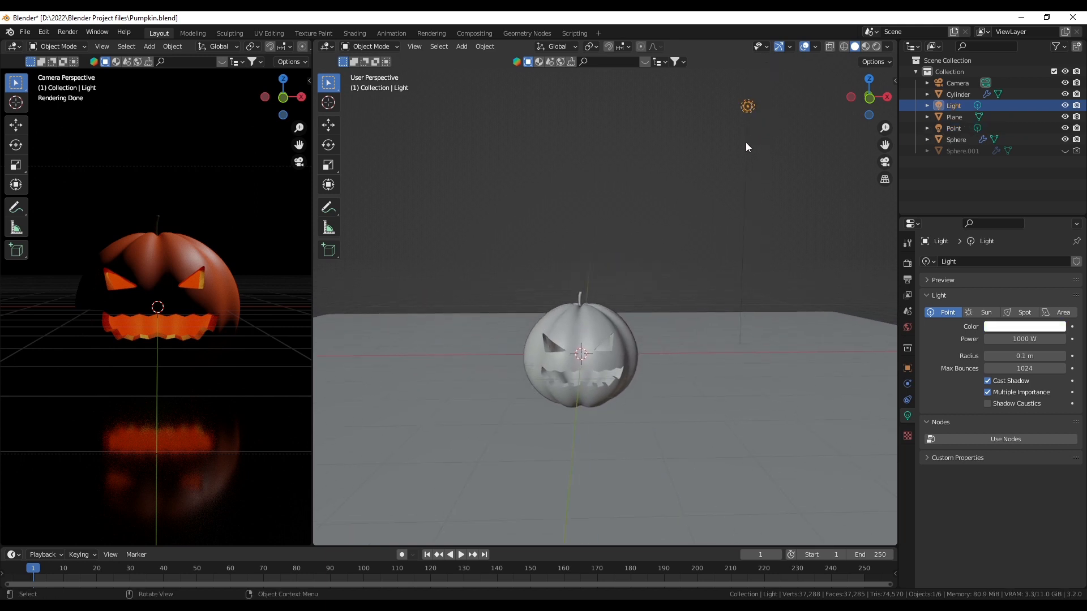
click(329, 125)
drag(748, 65, 743, 261)
middle_drag(775, 303, 714, 255)
drag(708, 247, 664, 202)
middle_drag(637, 334, 623, 324)
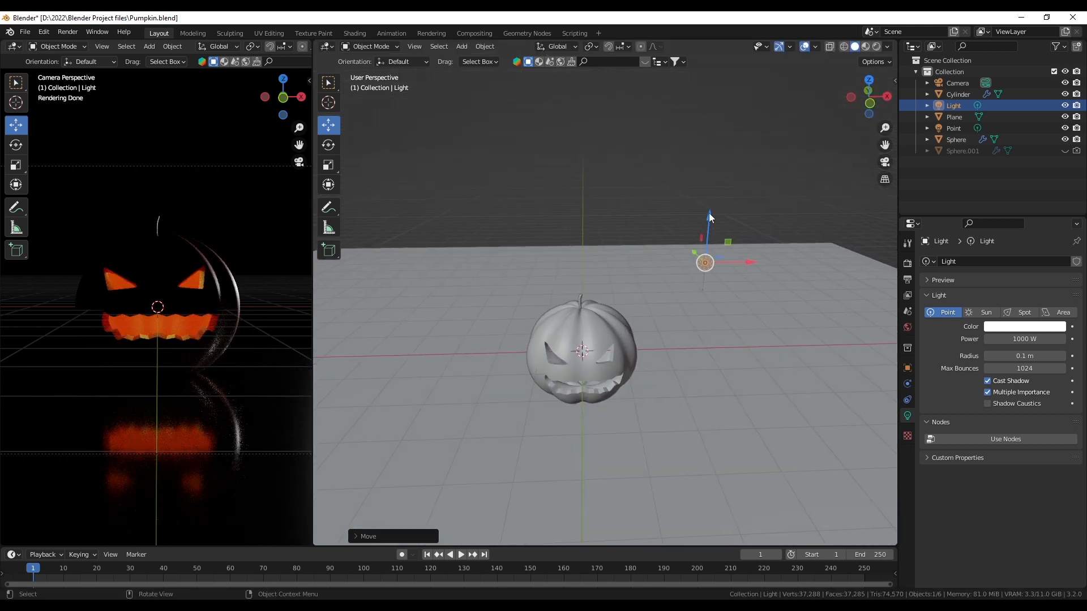
drag(709, 213, 712, 191)
mouse_move(748, 237)
mouse_down()
mouse_move(733, 238)
mouse_move(756, 235)
mouse_up()
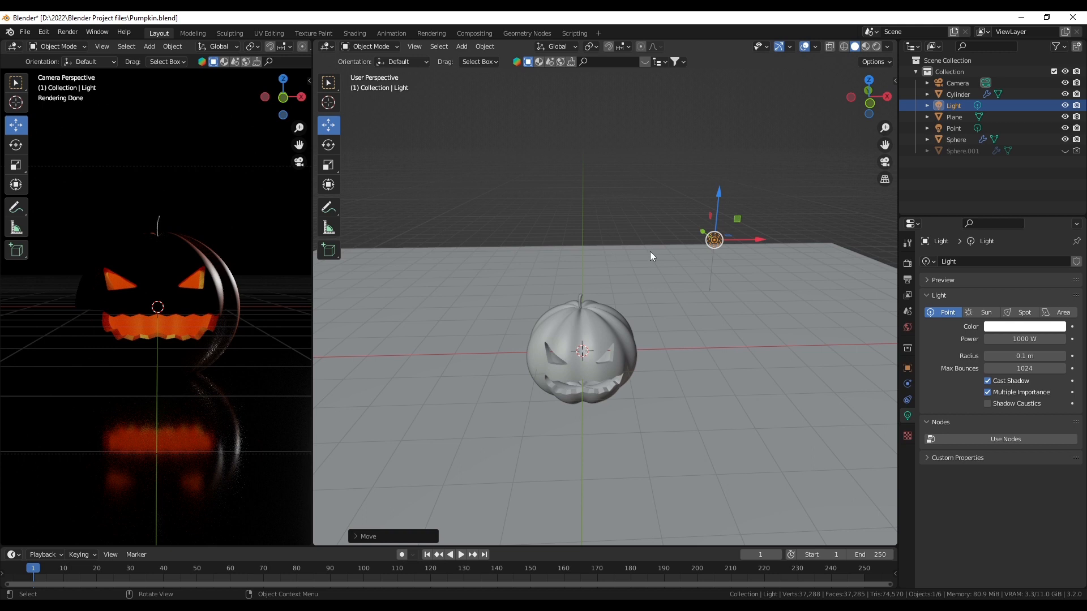
Tint the rear light pale blue with hue about 0.586 and saturation about 0.630, and deselect it.
click(1011, 333)
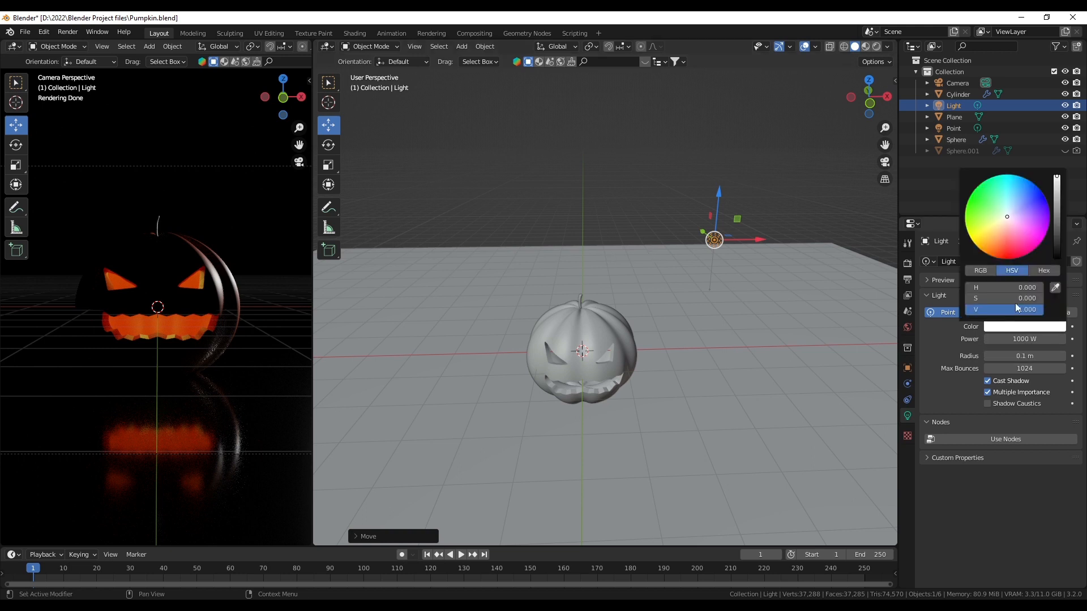
drag(1011, 210, 1014, 204)
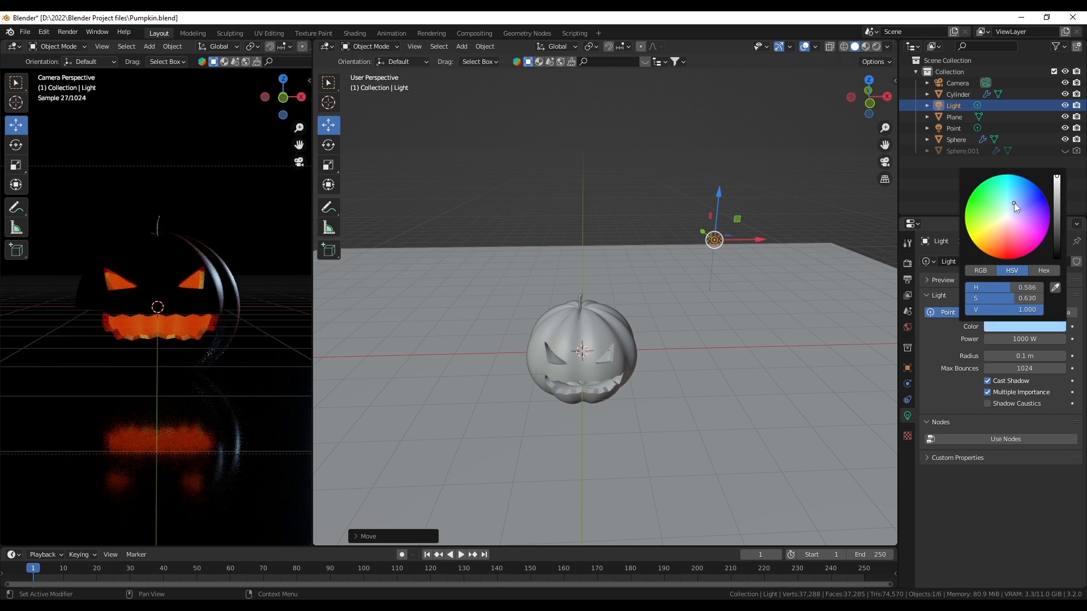
click(490, 192)
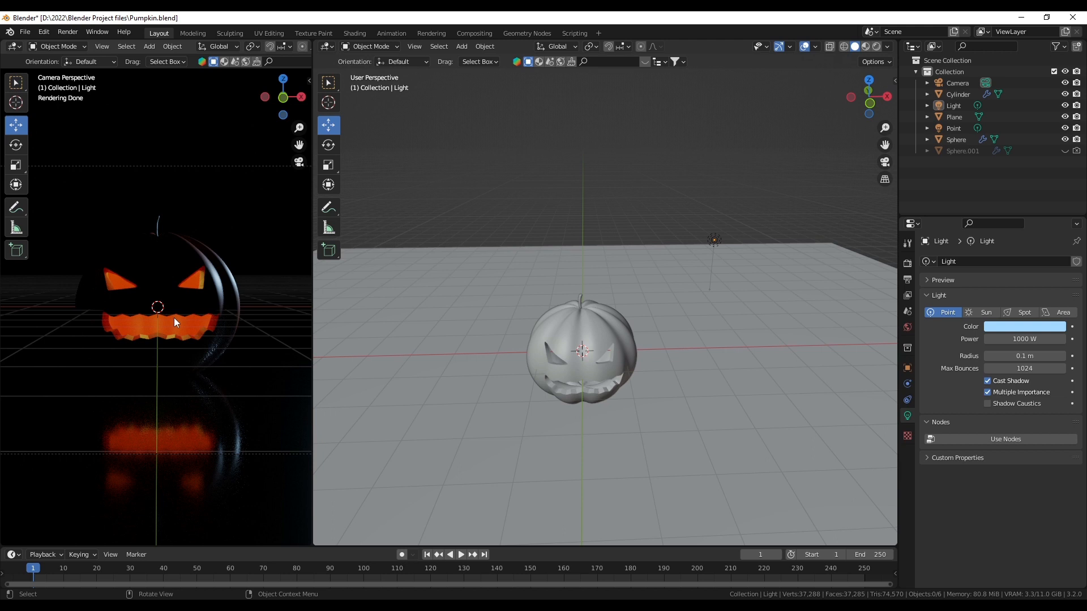
Duplicate the blue rear light in place and move the copy along X to the opposite side of the pumpkin.
click(713, 241)
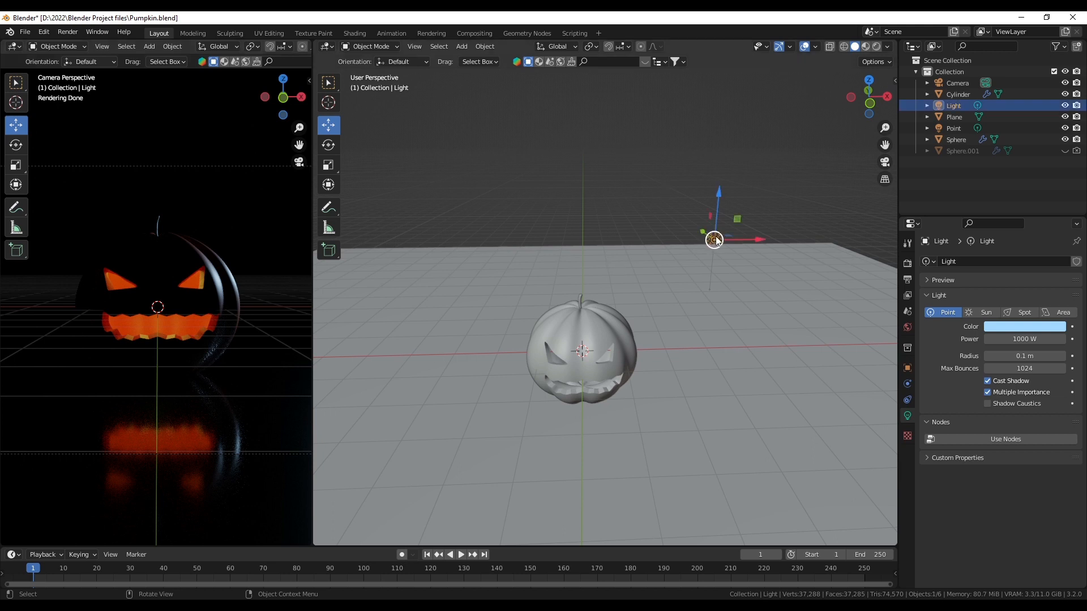
key(shift+d)
right_click(749, 193)
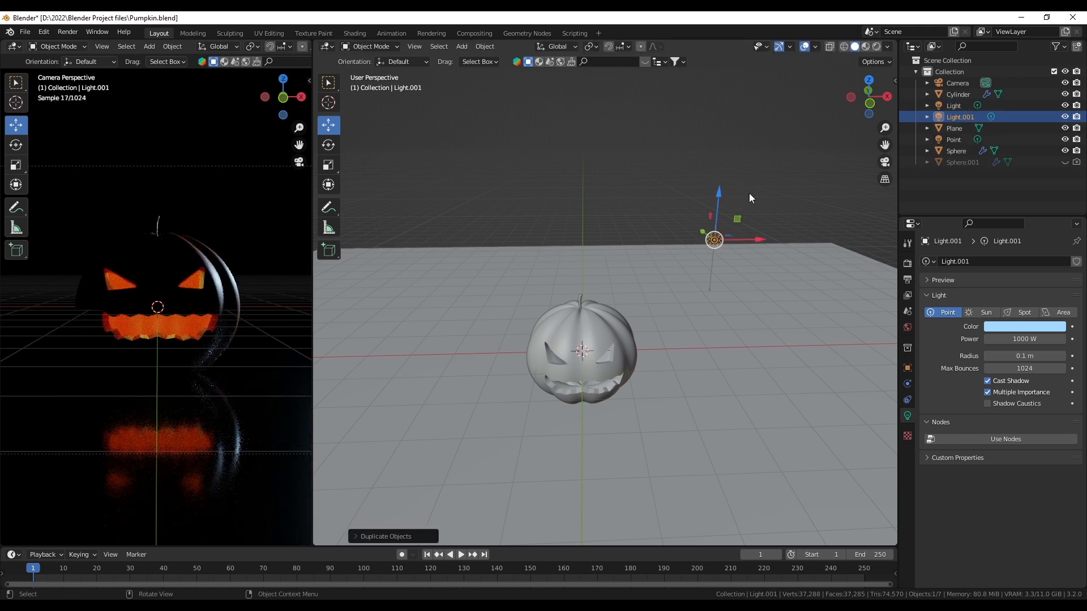
drag(758, 239, 499, 235)
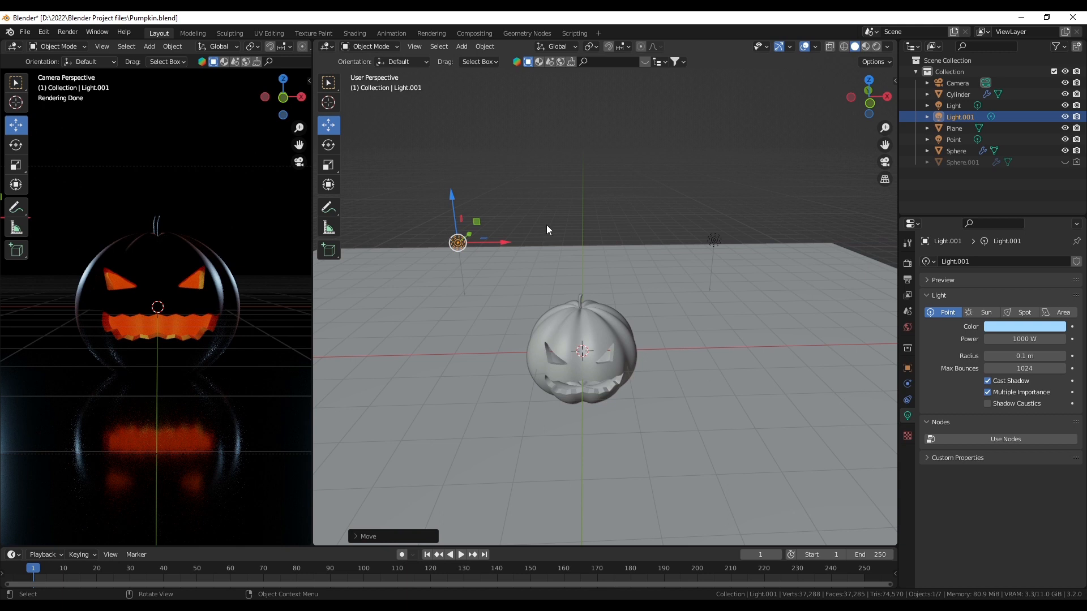
Lower the duplicated rear light to about the pumpkin's height and fine-tune its sideways position just outside the camera view.
drag(451, 193, 464, 127)
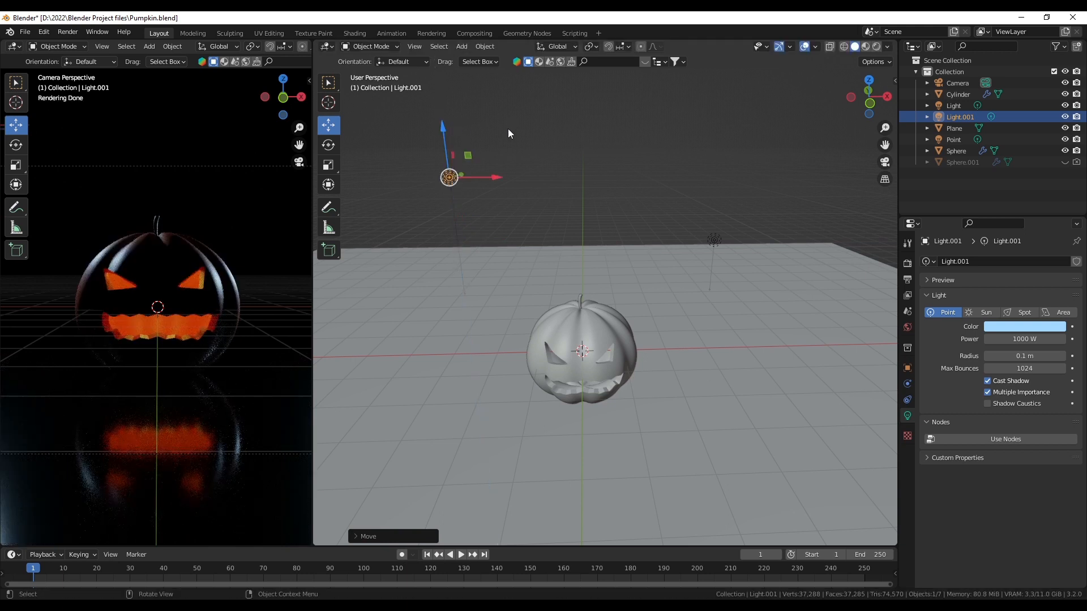
drag(441, 129, 456, 264)
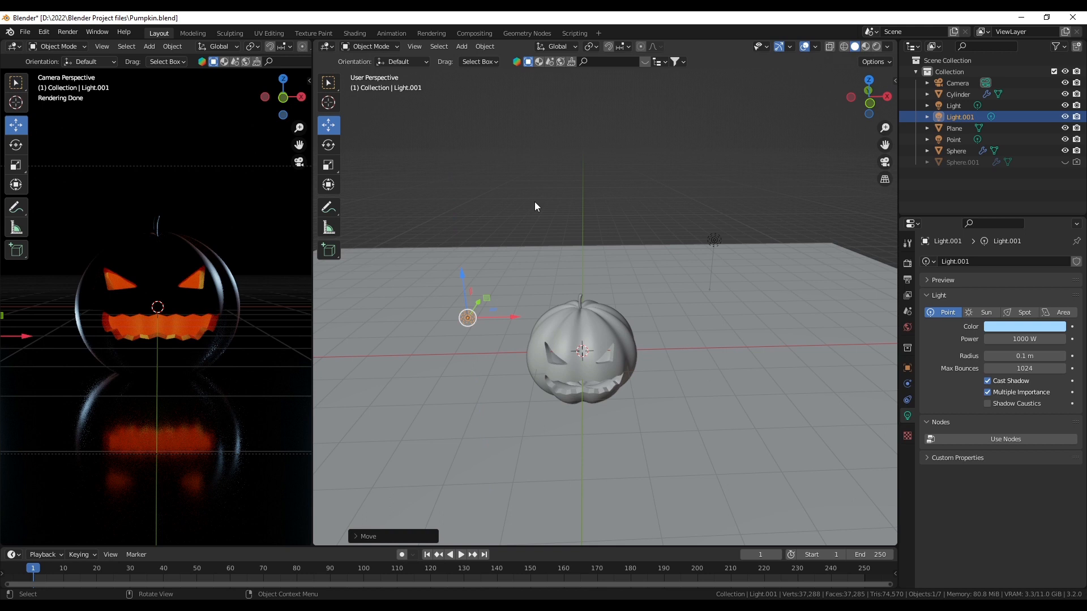
drag(514, 315, 532, 314)
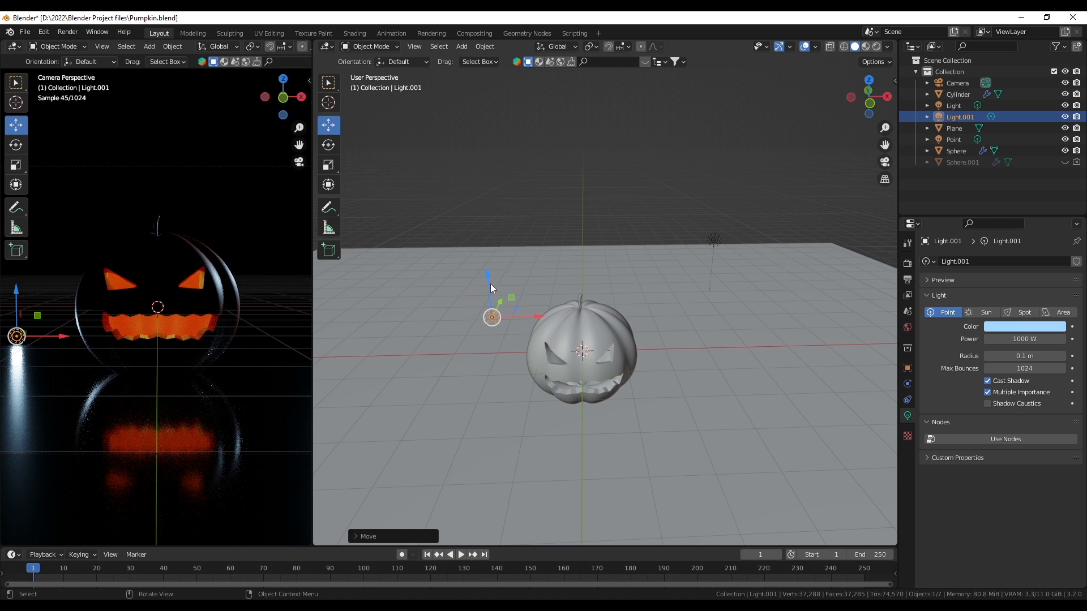
drag(487, 274, 489, 266)
drag(511, 310, 511, 310)
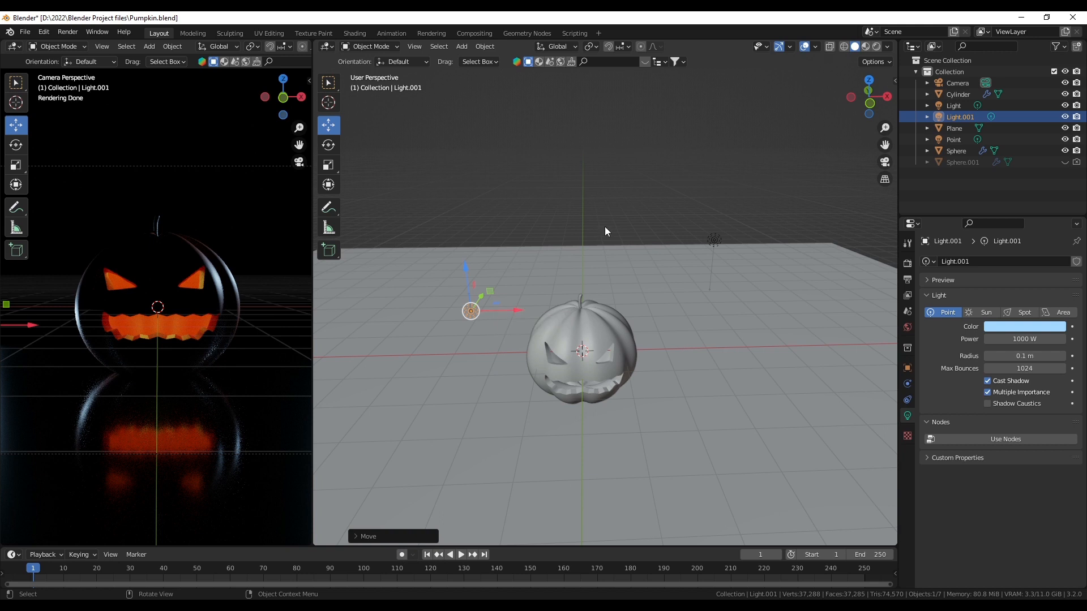
Duplicate the lowered rear light in place and move the copy along the Y axis to the front of the pumpkin.
key(shift)
key(shift+d)
right_click(599, 223)
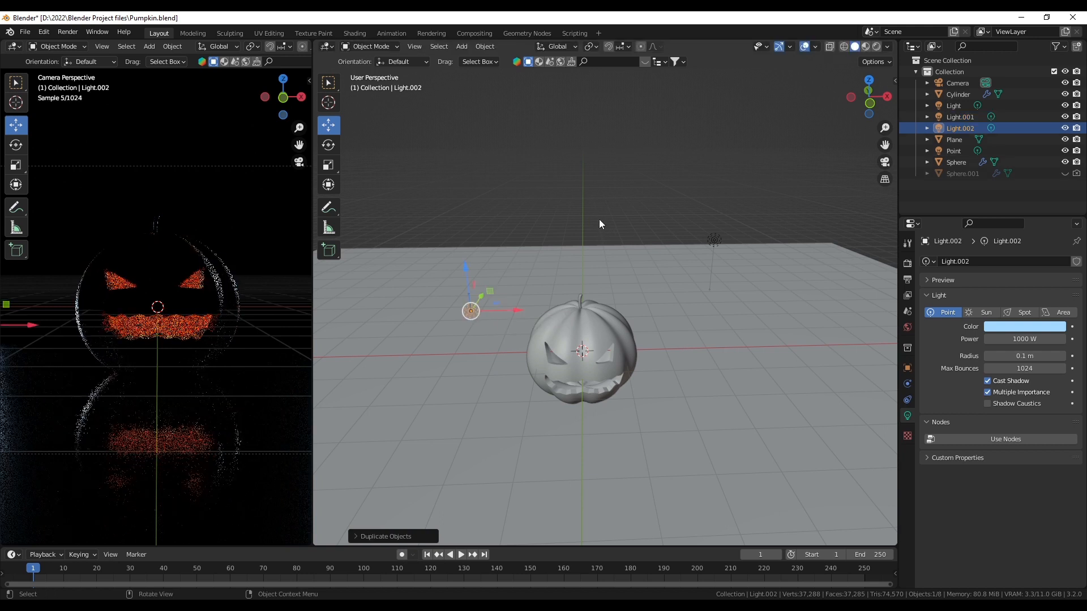
middle_drag(588, 224, 502, 225)
key(g)
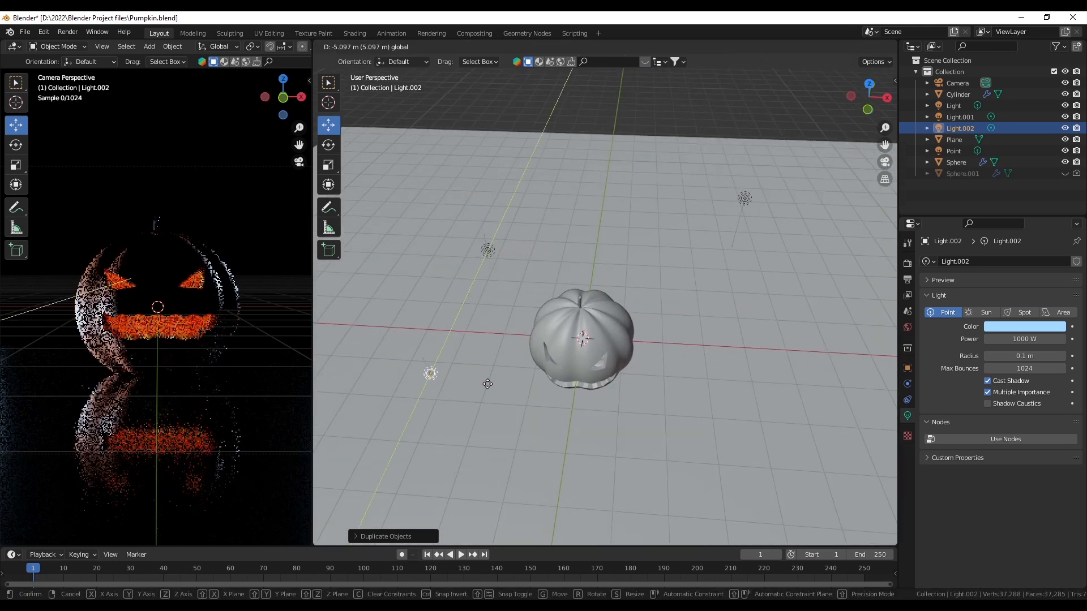
click(444, 475)
Raise the new front light along Z and adjust its horizontal position to light the pumpkin's face from the side.
middle_drag(582, 466, 498, 432)
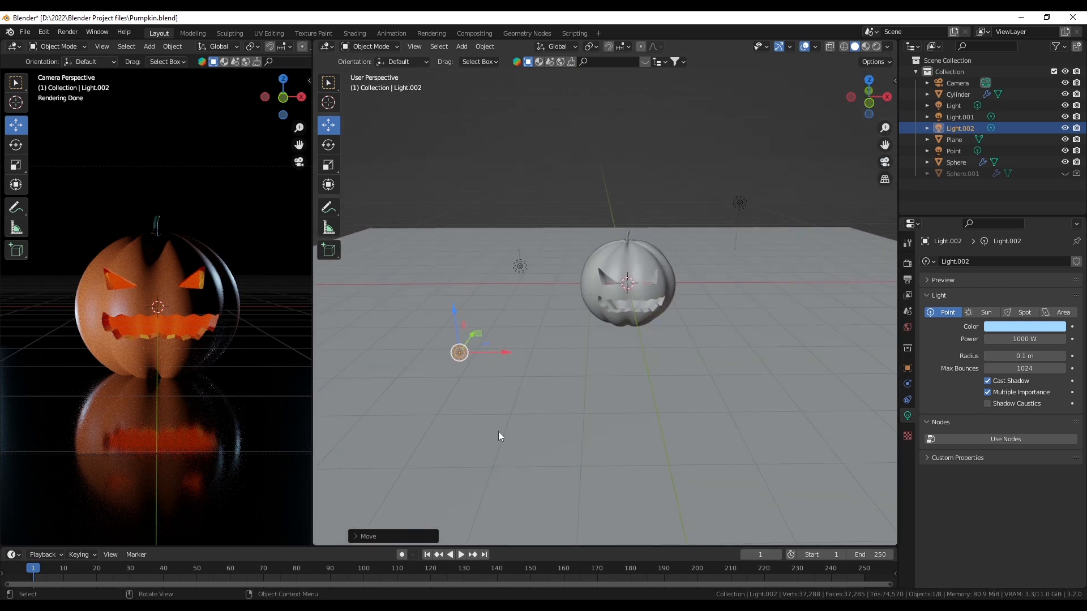
drag(453, 309, 453, 252)
drag(498, 297, 518, 297)
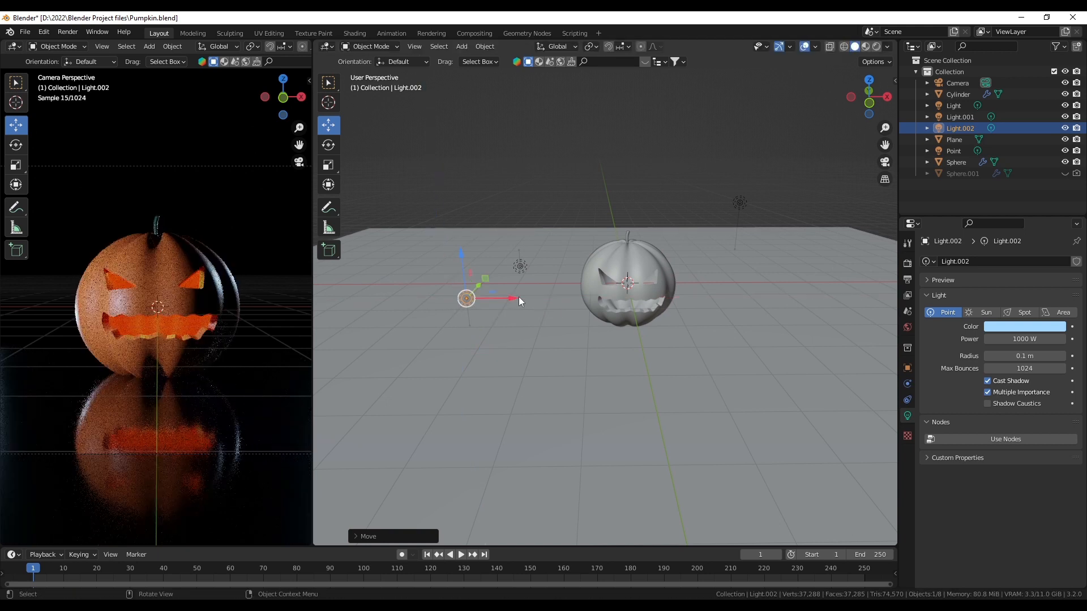
drag(484, 279, 477, 317)
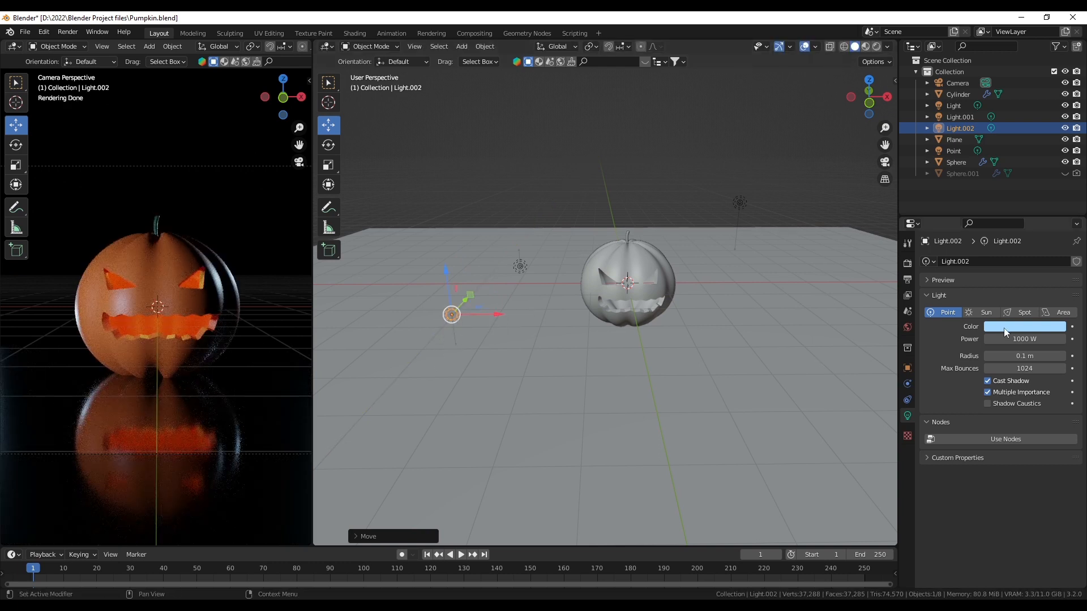
Give the front light a 1.24 m radius, 214 W power and a pale yellow color, and save the project.
drag(1014, 356, 1069, 356)
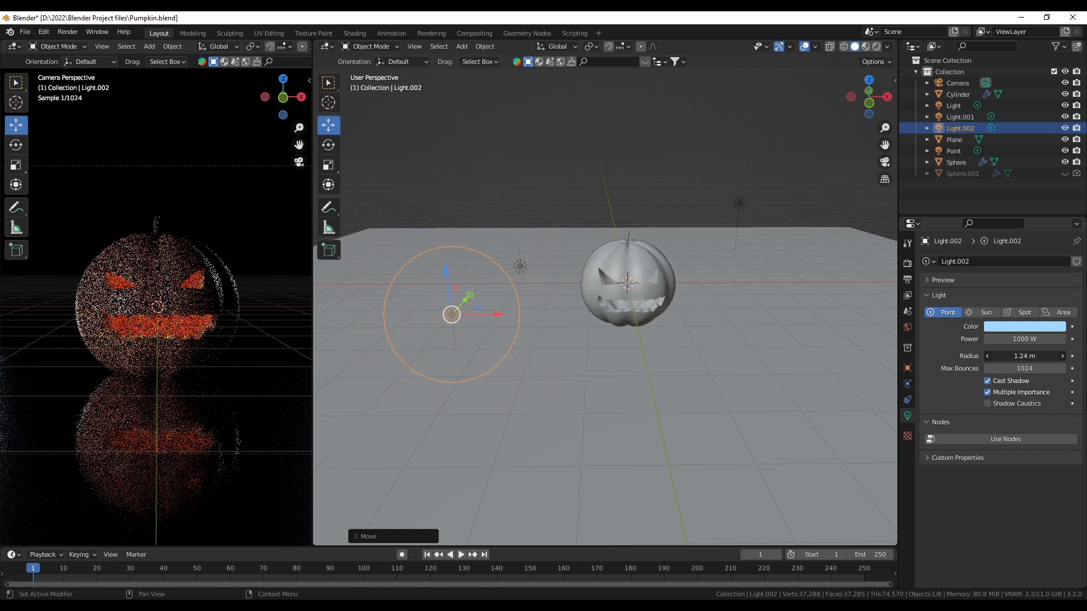
drag(1021, 338, 990, 338)
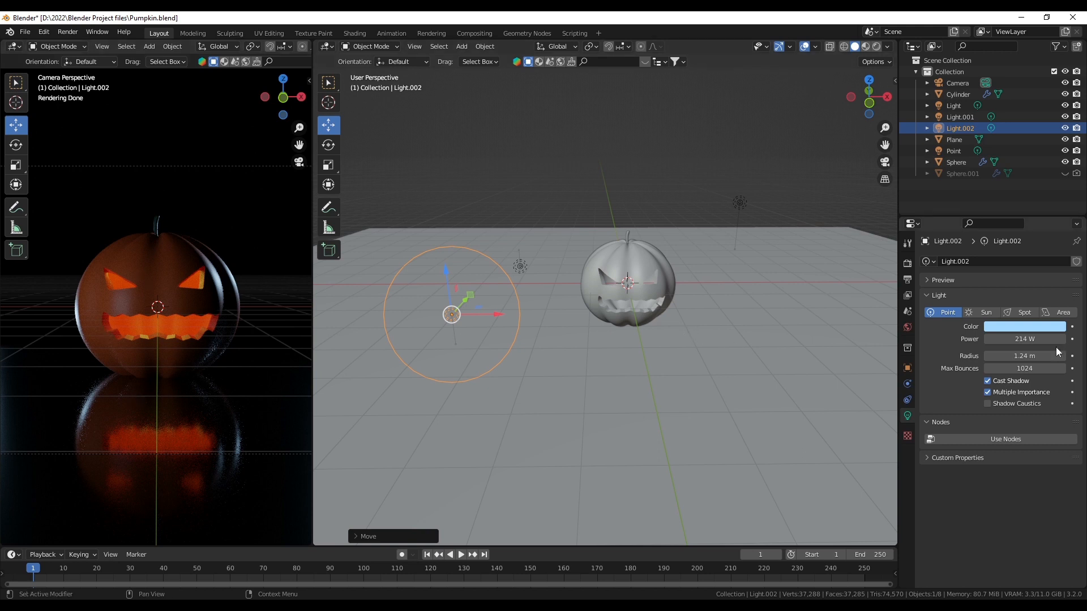
click(1031, 332)
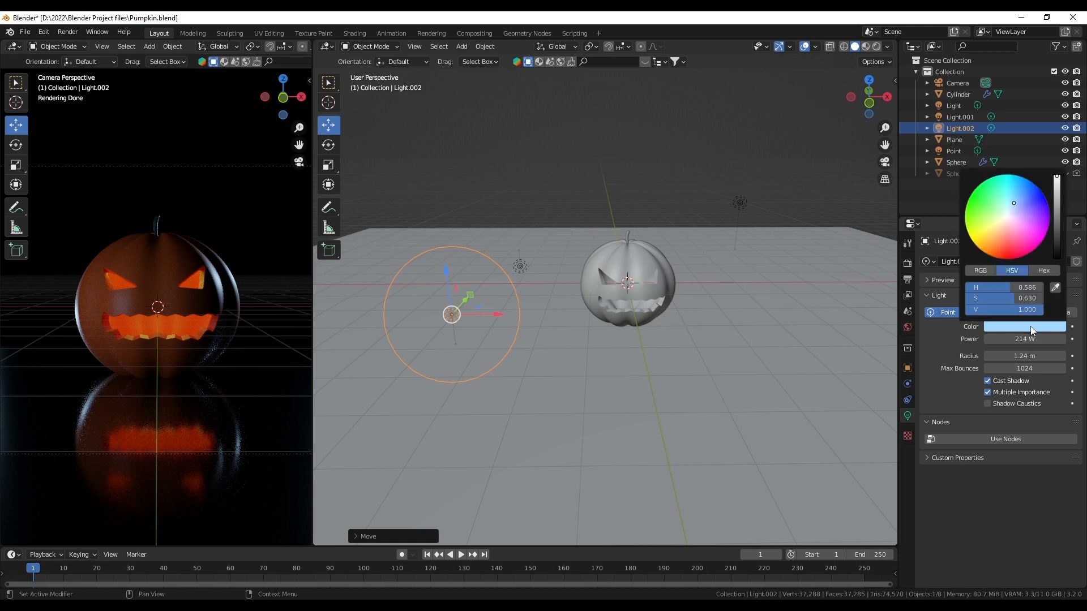
click(998, 222)
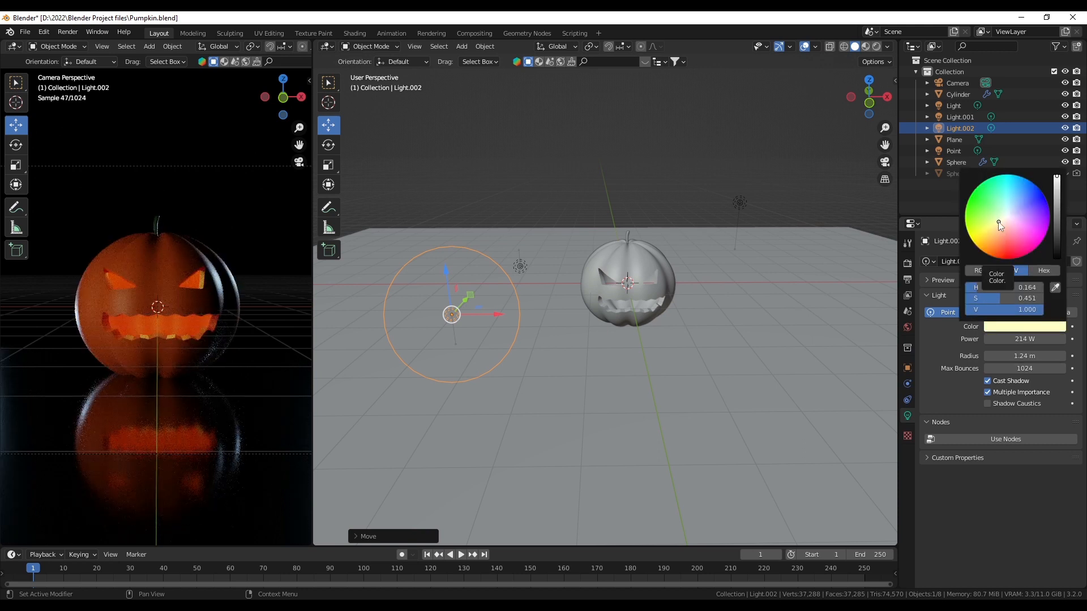
click(552, 133)
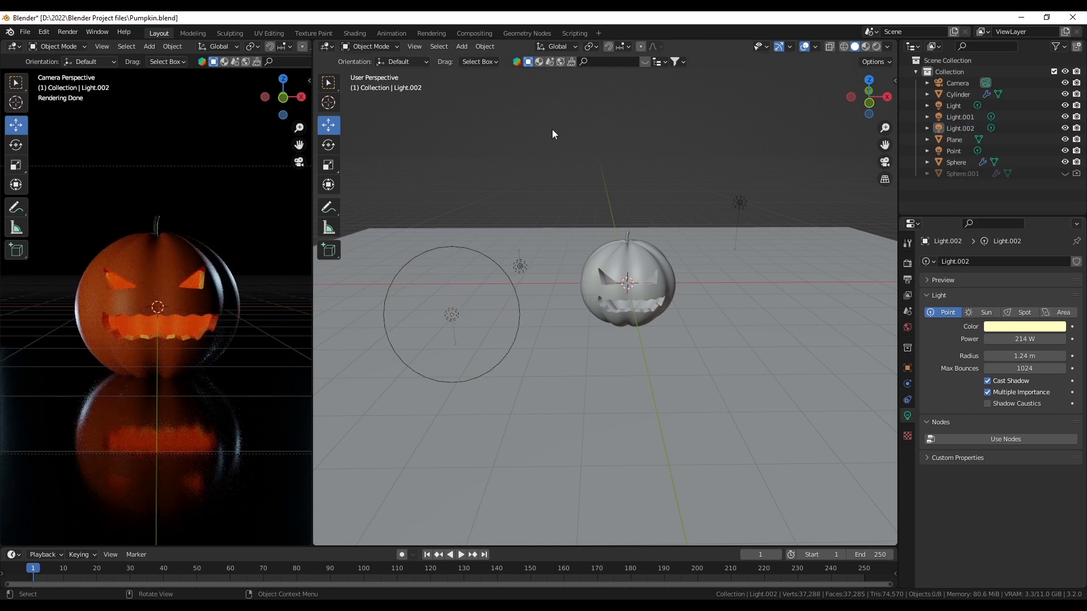
key(ctrl+s)
Set the final render's maximum samples to 500 and its denoiser to OptiX.
click(907, 264)
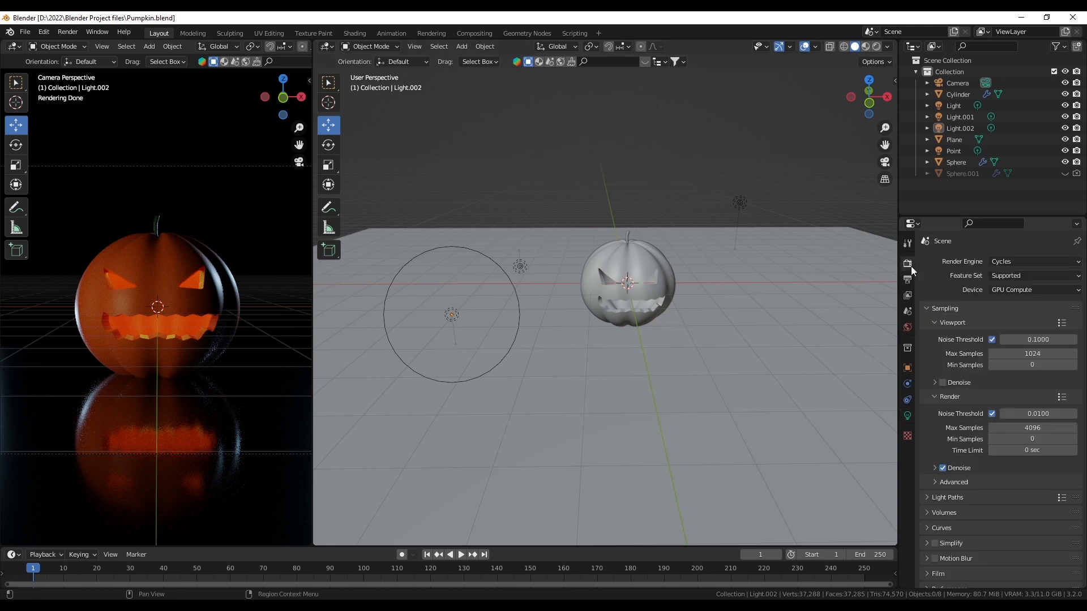
scroll(959, 346, down, 1)
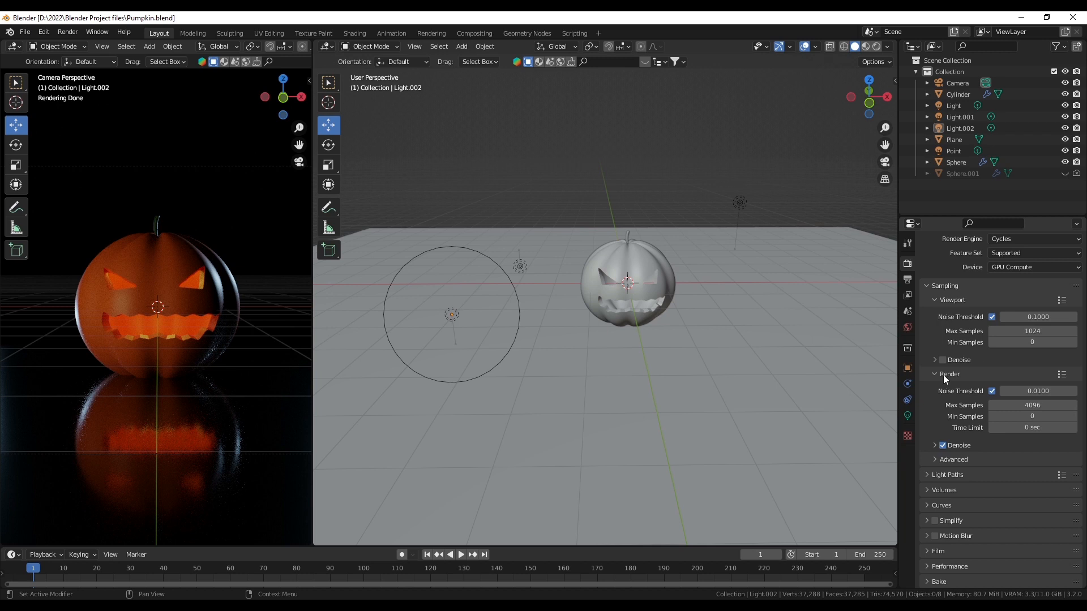
click(1027, 404)
text(500)
key(Return)
click(932, 445)
click(1015, 463)
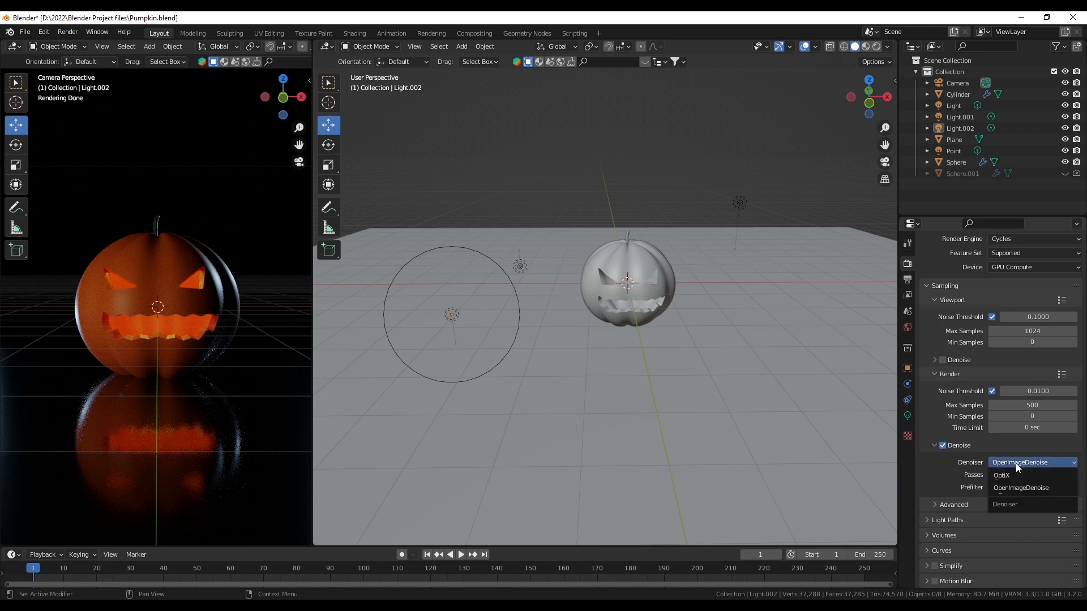
click(1007, 475)
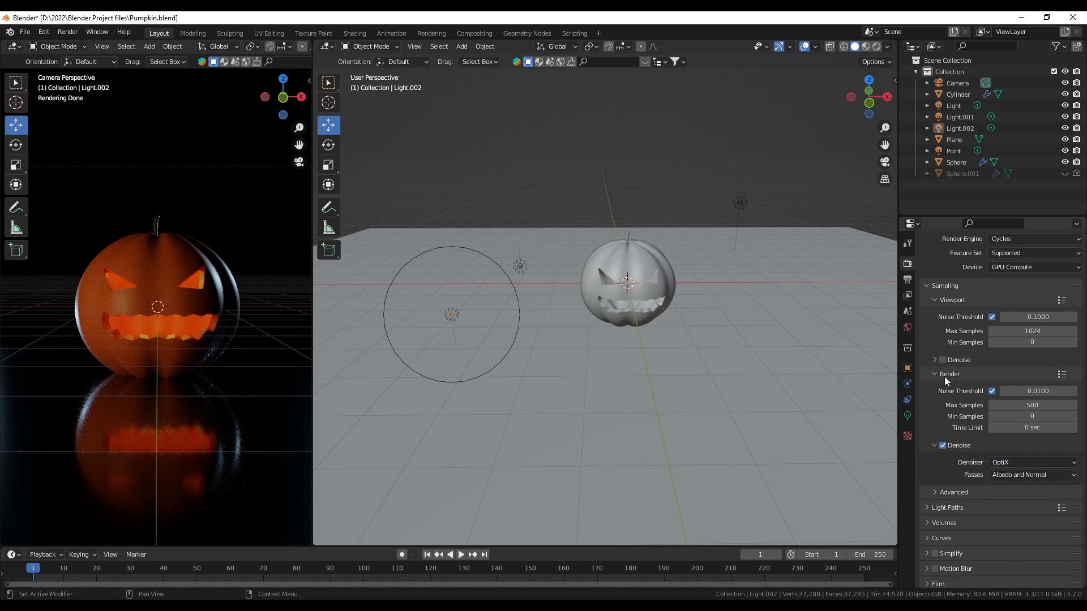
Enable Fast GI Approximation in the render's light path settings.
scroll(960, 466, down, 3)
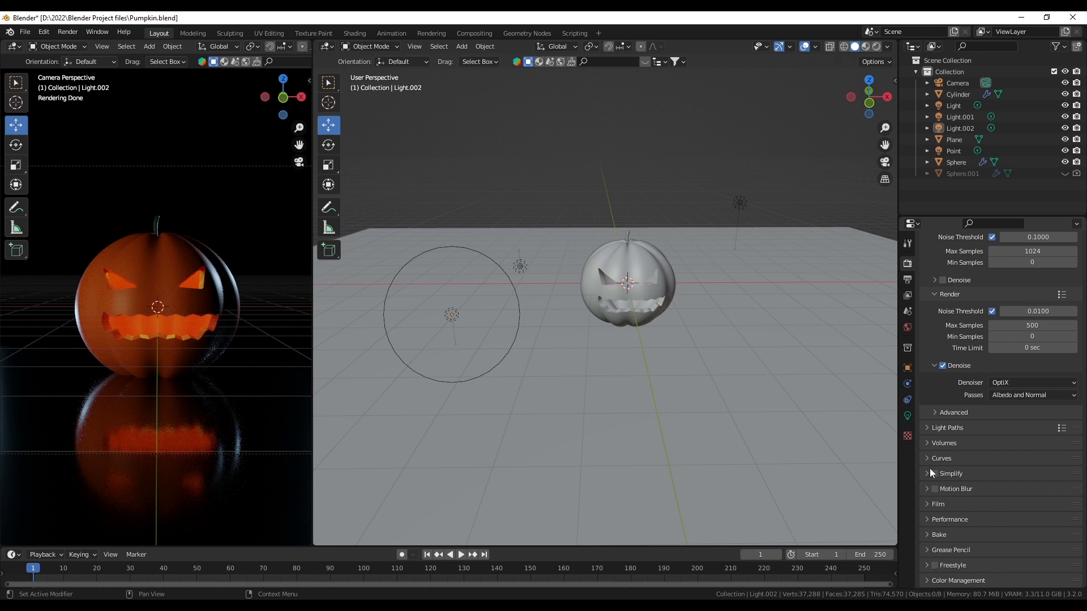
click(922, 427)
scroll(925, 427, down, 7)
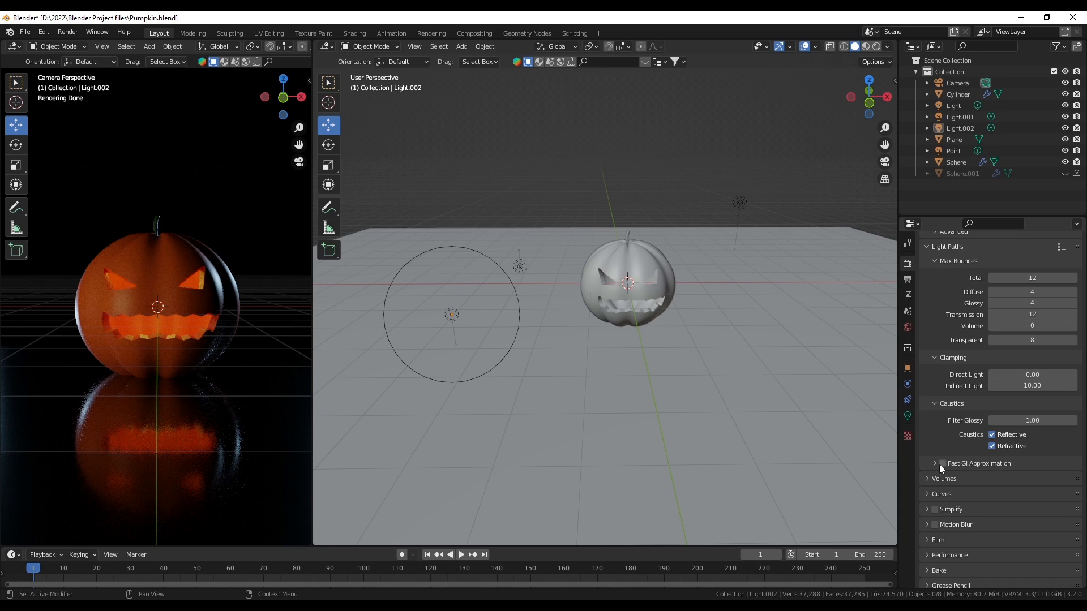
click(932, 464)
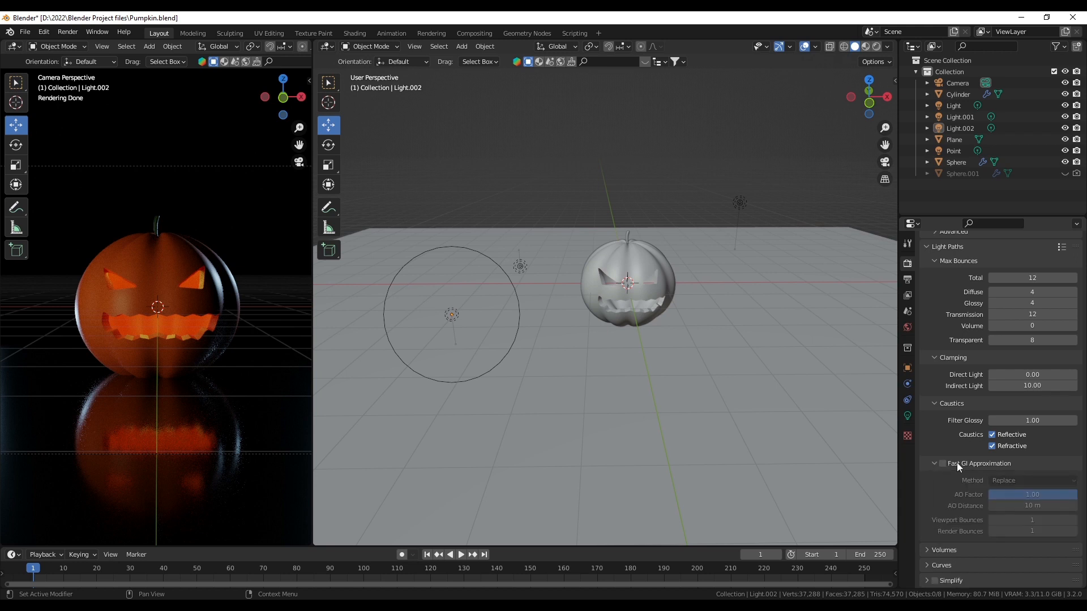
click(942, 463)
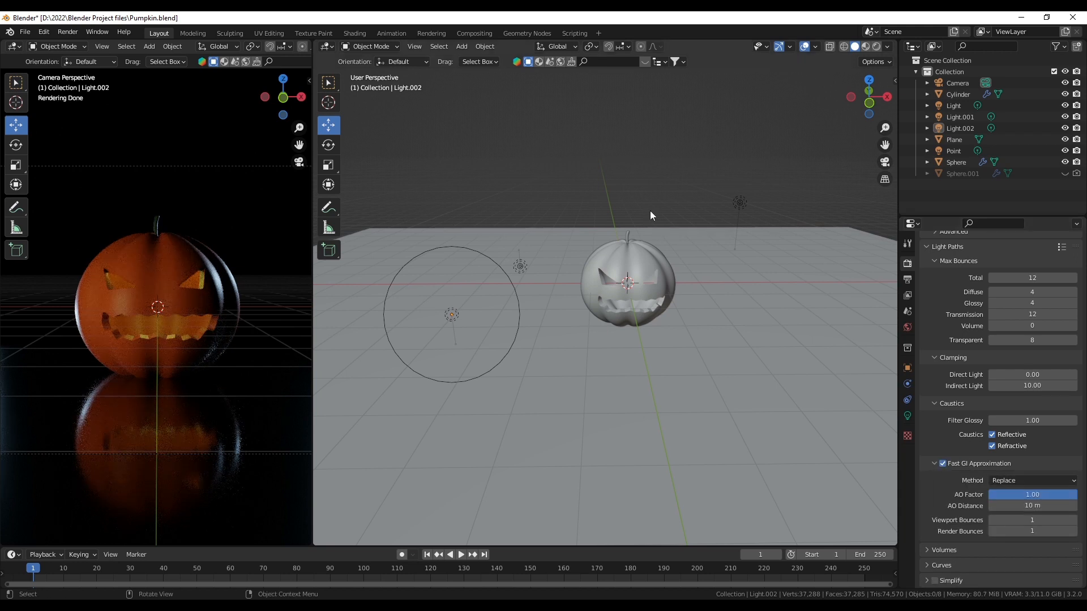
scroll(969, 409, up, 10)
scroll(971, 408, up, 1)
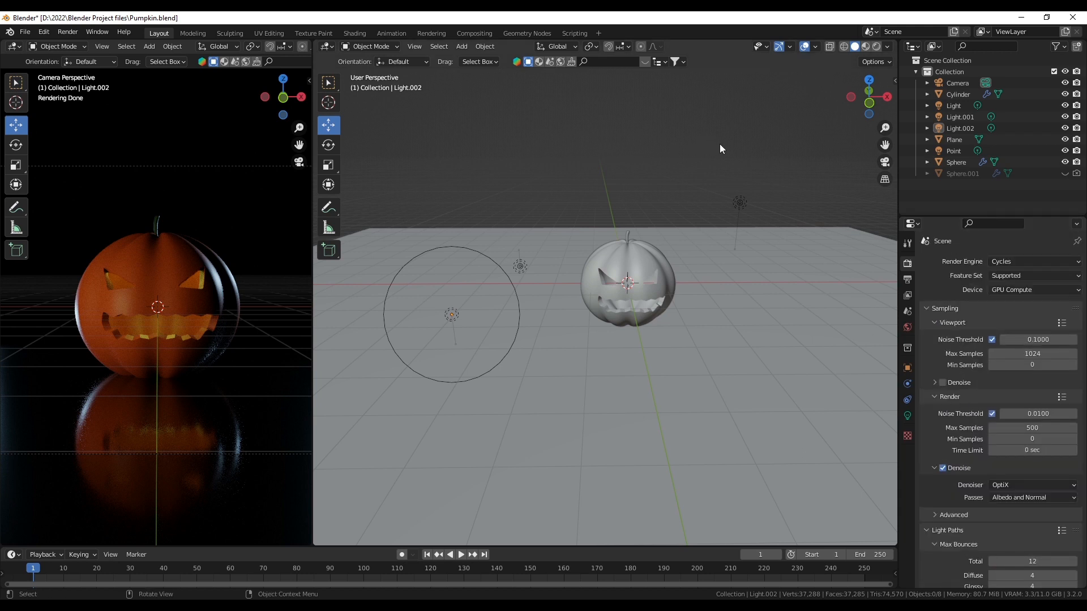
Toggle Fast GI Approximation repeatedly to compare the pumpkin's inner glow, and leave it disabled.
scroll(959, 384, down, 10)
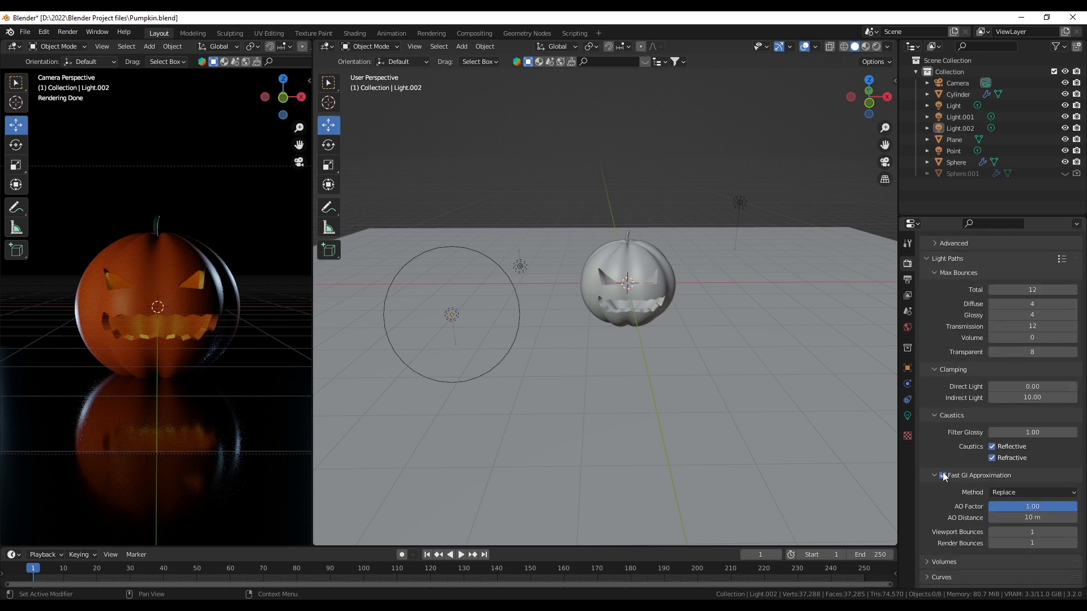
click(941, 475)
click(941, 475)
click(942, 475)
click(942, 473)
click(943, 473)
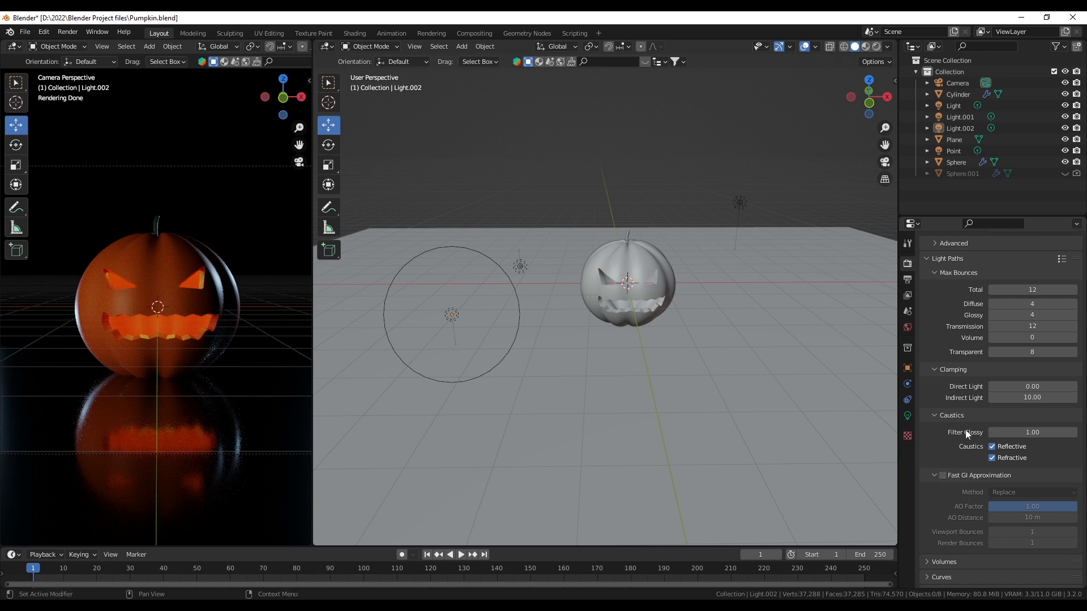
scroll(948, 442, up, 10)
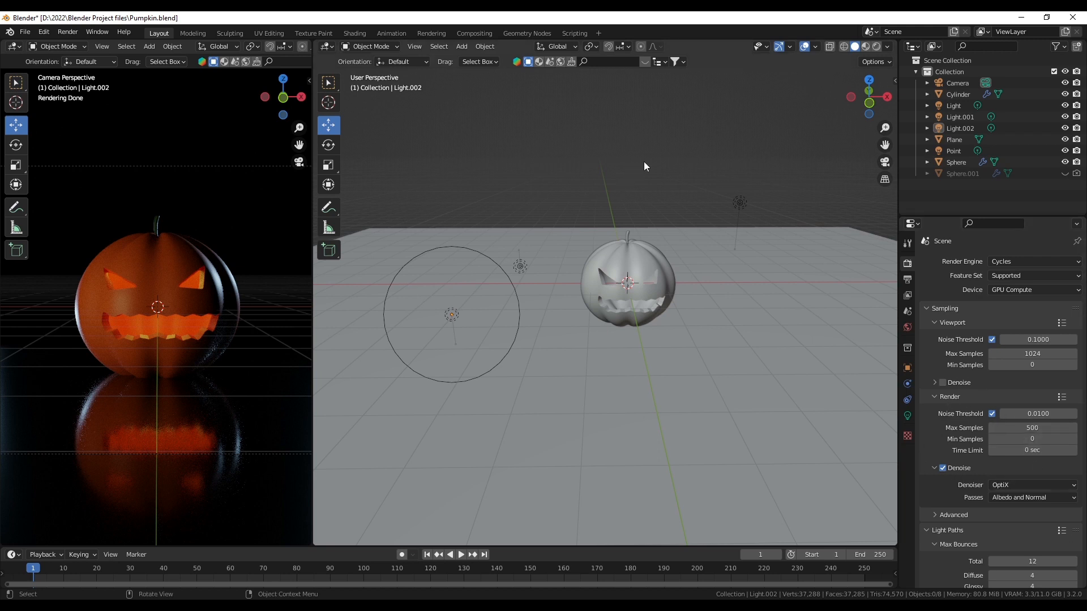
Save the project and render the current frame as a still image.
click(907, 279)
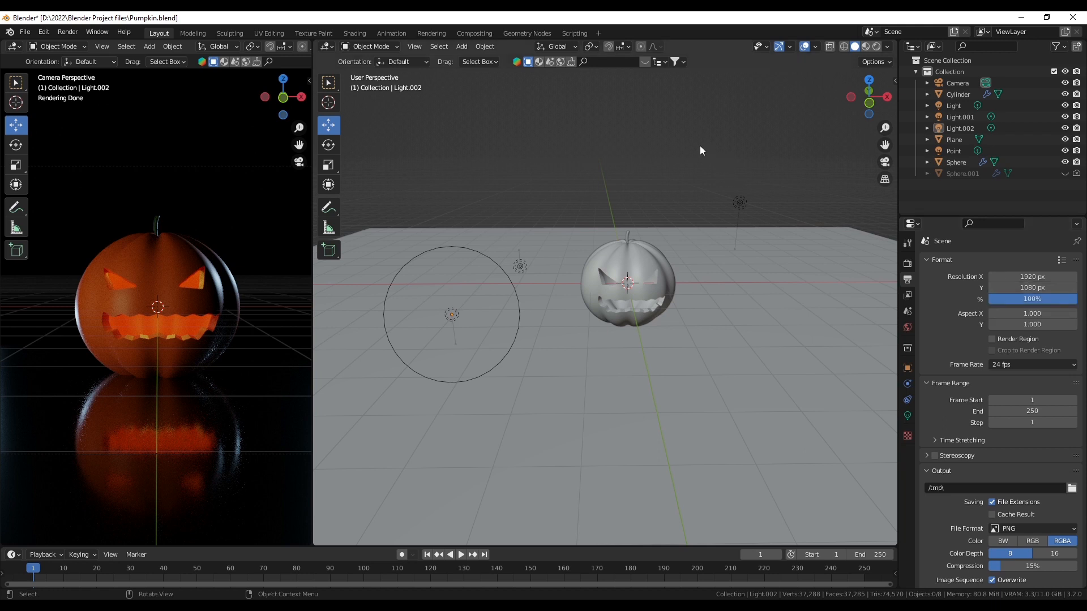
key(ctrl+s)
click(66, 31)
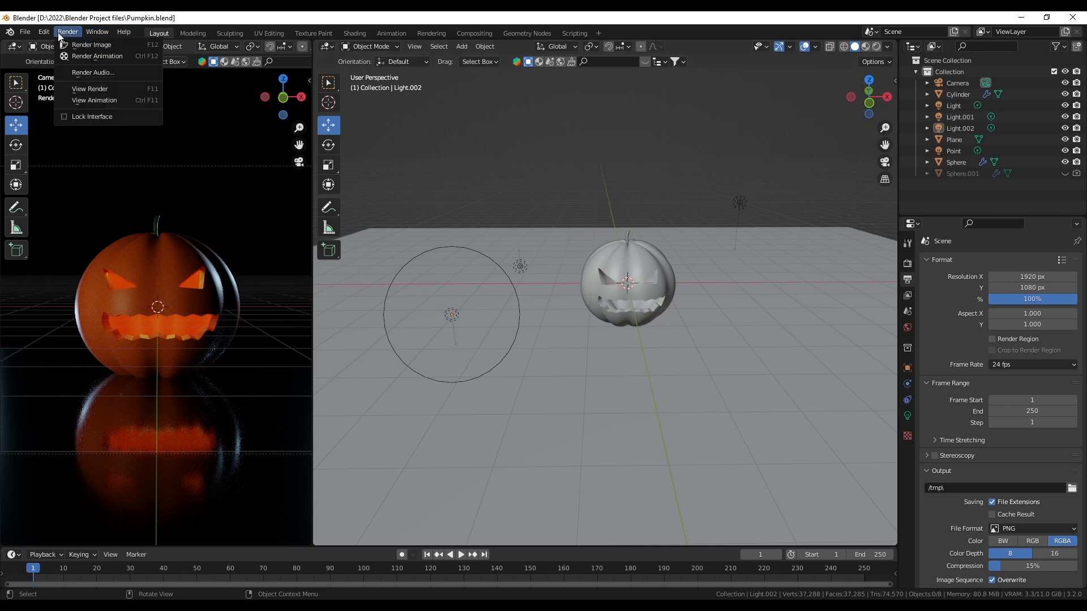
click(93, 44)
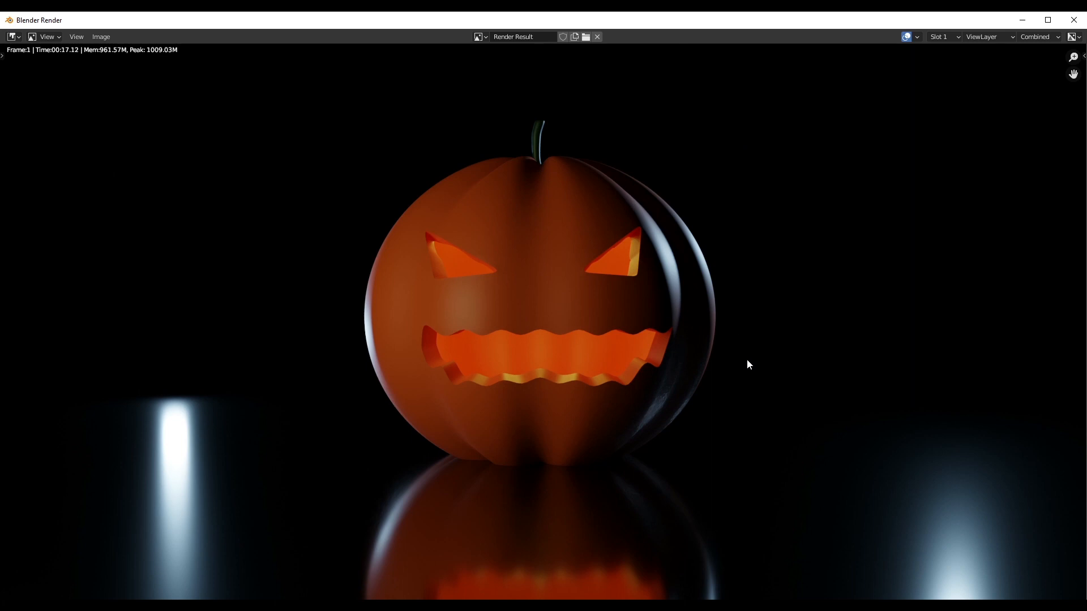
Examine the rendered pumpkin and its ground reflections up close and in full, and minimize the render window.
scroll(743, 386, up, 3)
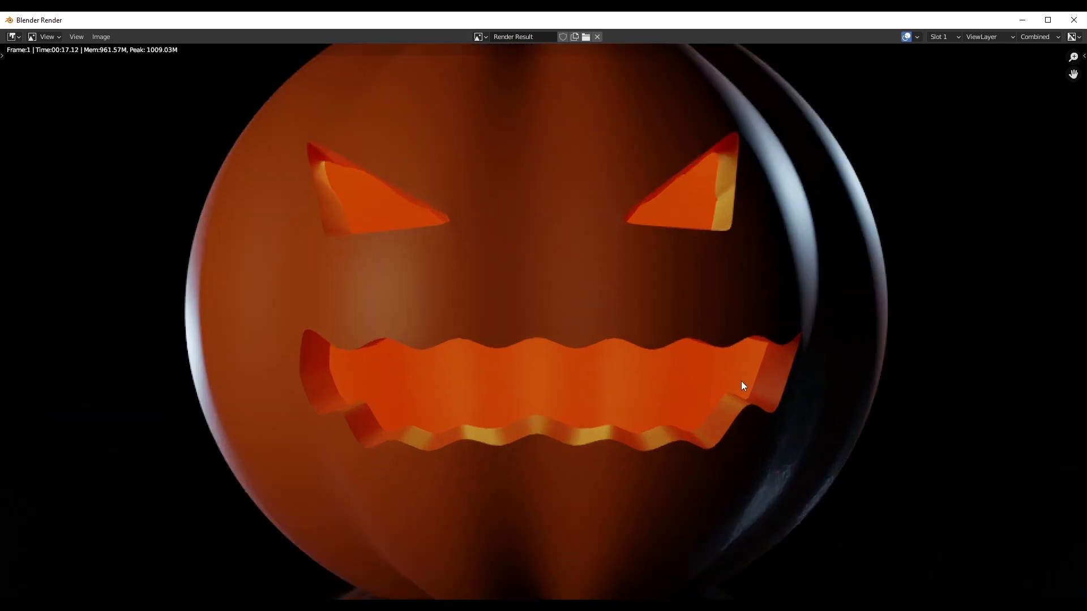
scroll(743, 386, down, 7)
scroll(746, 386, up, 5)
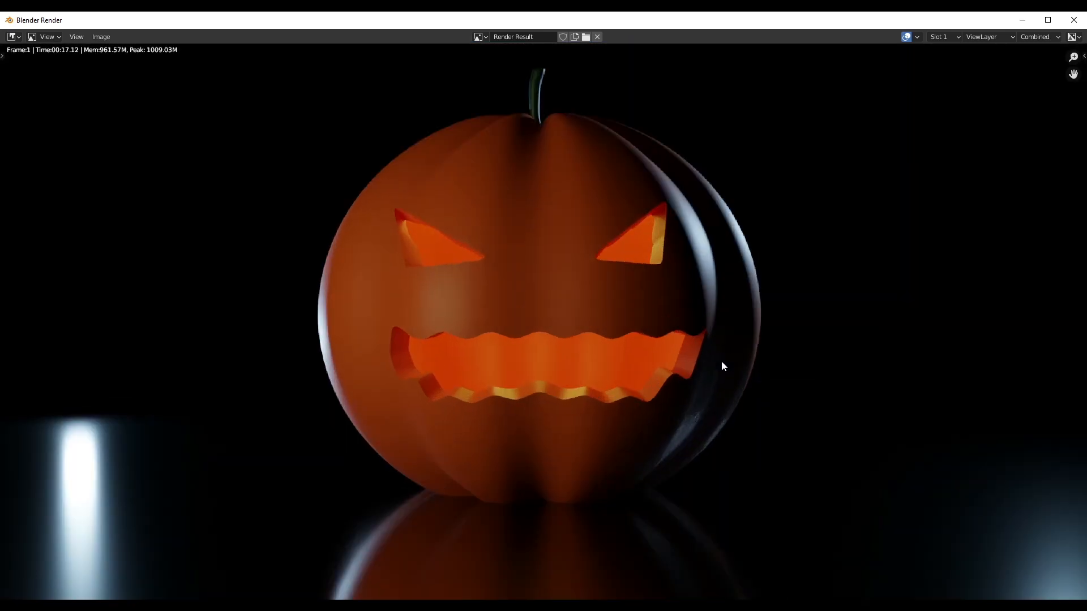
scroll(721, 361, down, 2)
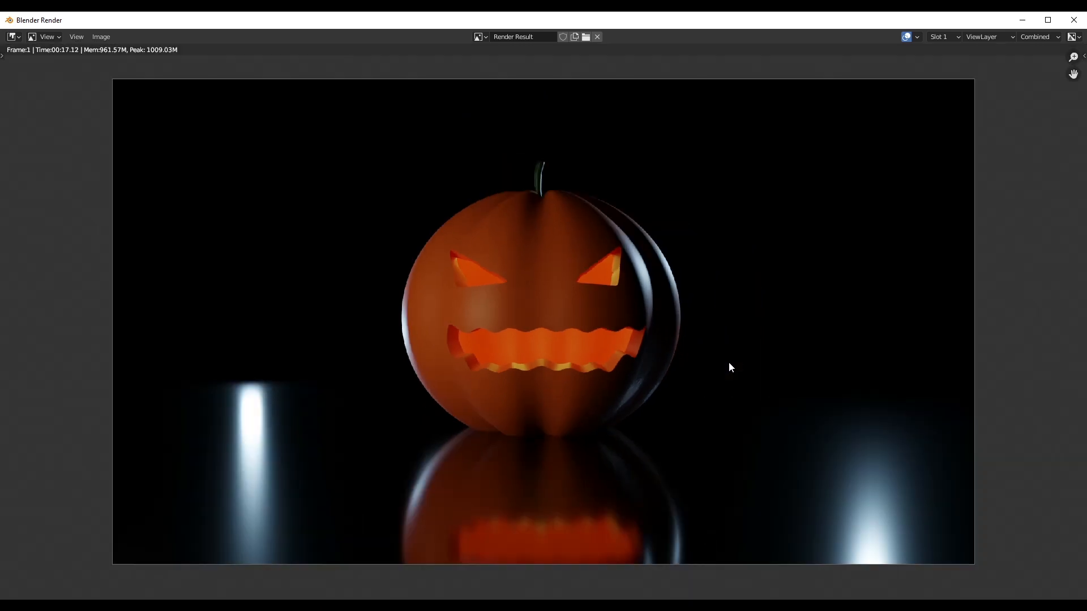
scroll(710, 301, up, 1)
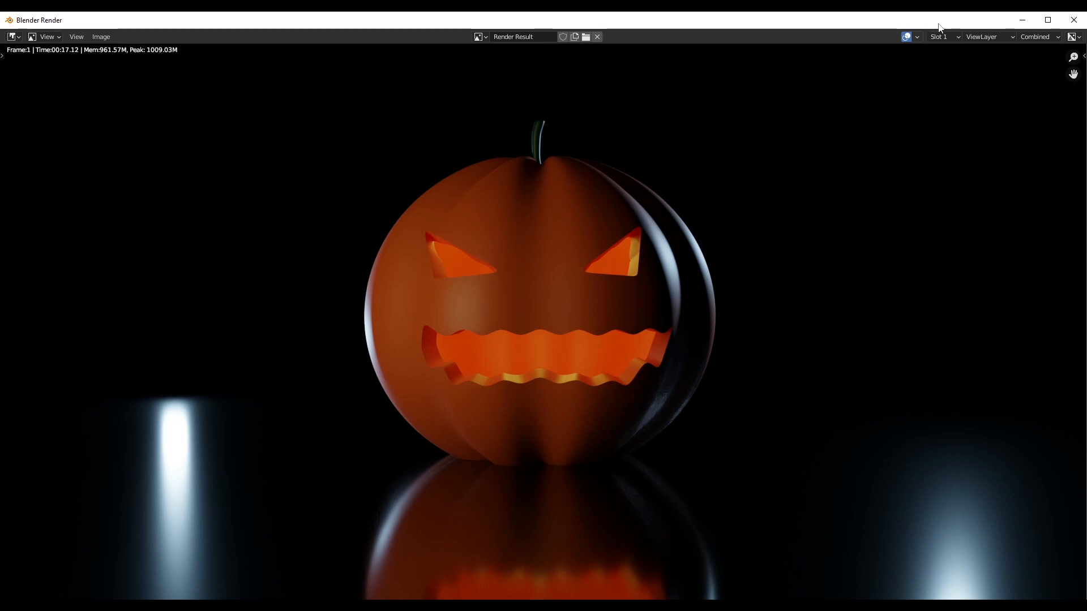
click(1022, 20)
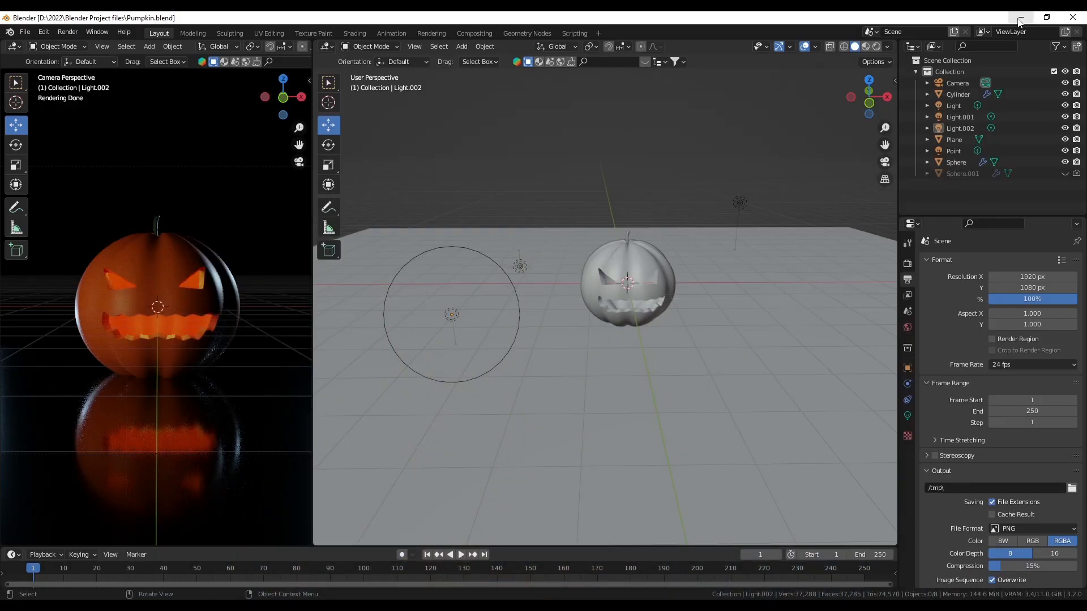
Enable compositing nodes for the scene and move the Render Layers node away from the Composite node.
click(468, 34)
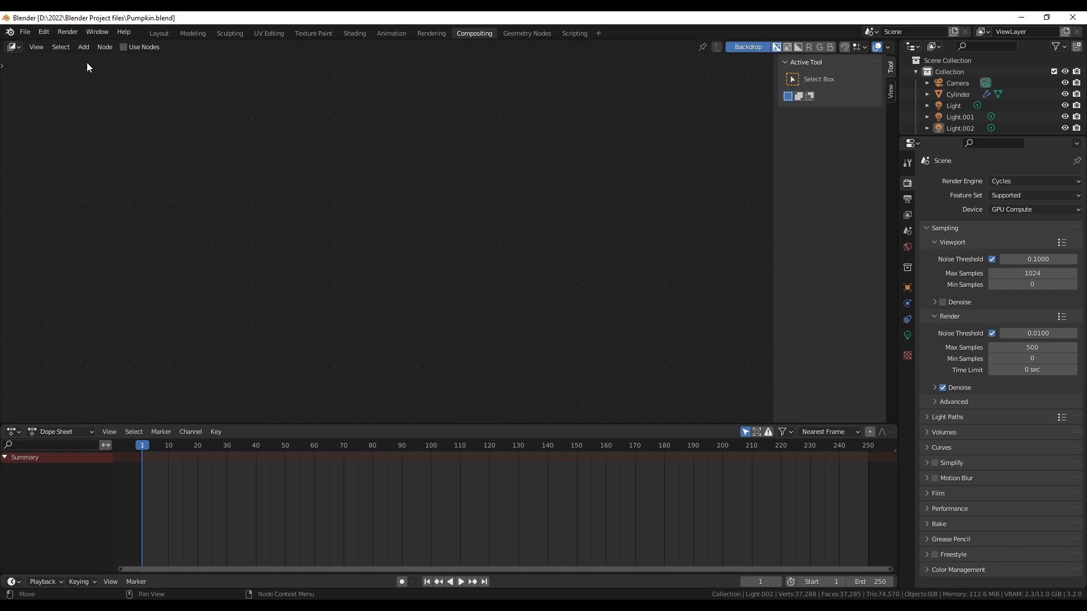
click(124, 49)
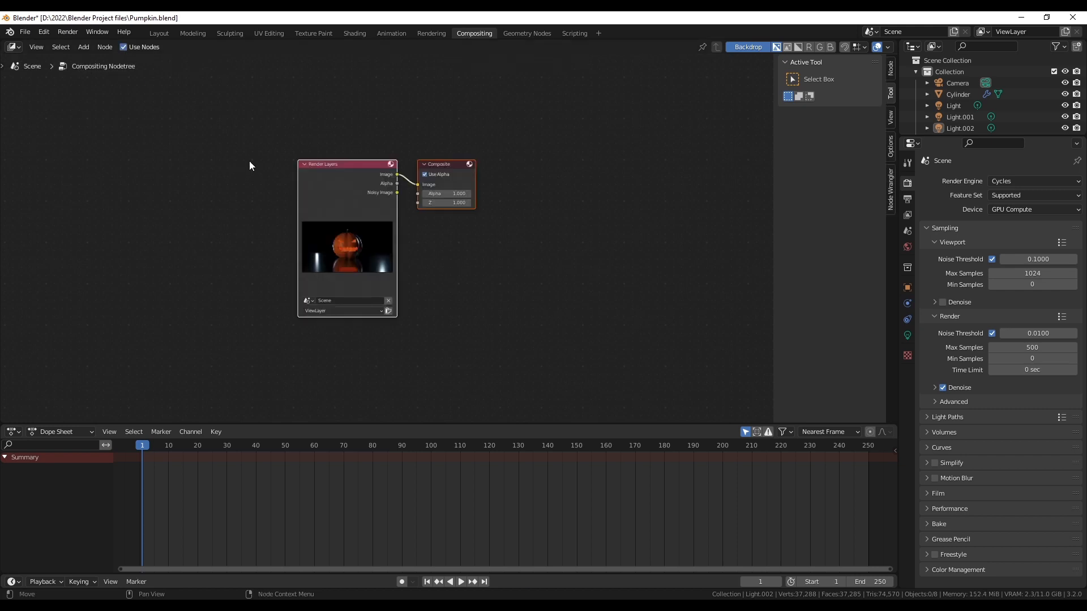
drag(340, 165, 212, 151)
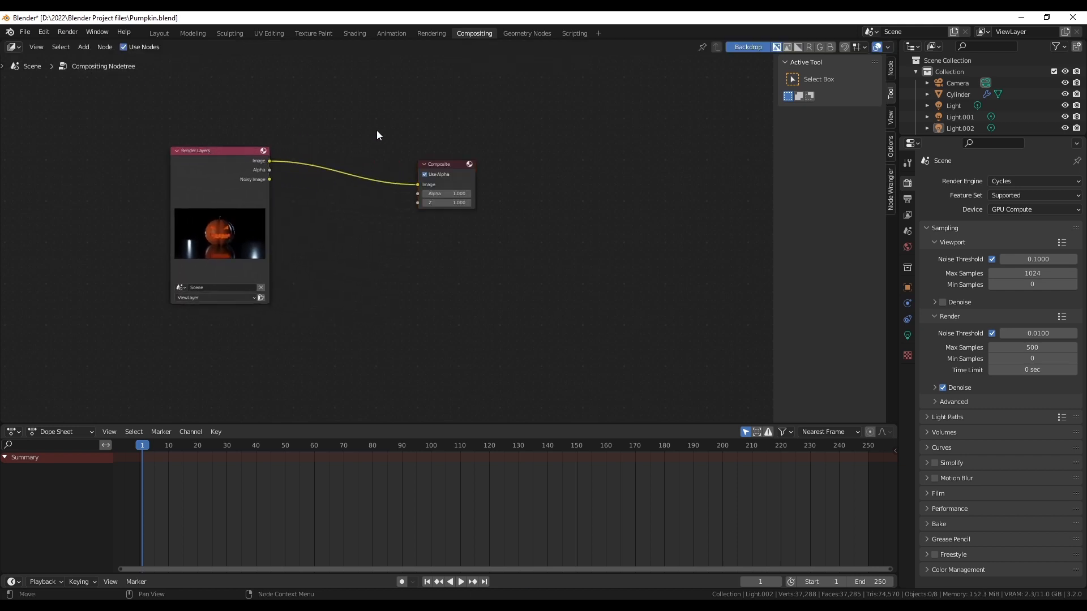
Add a Viewer node below the Composite node and feed it the Render Layers image output.
key(shift+a)
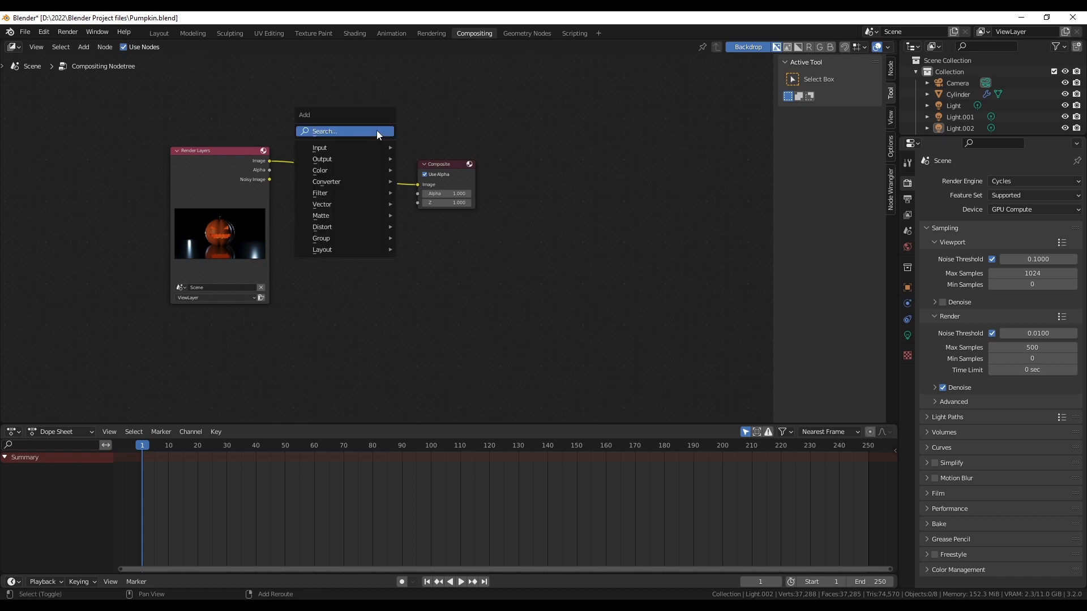
click(377, 132)
text(view)
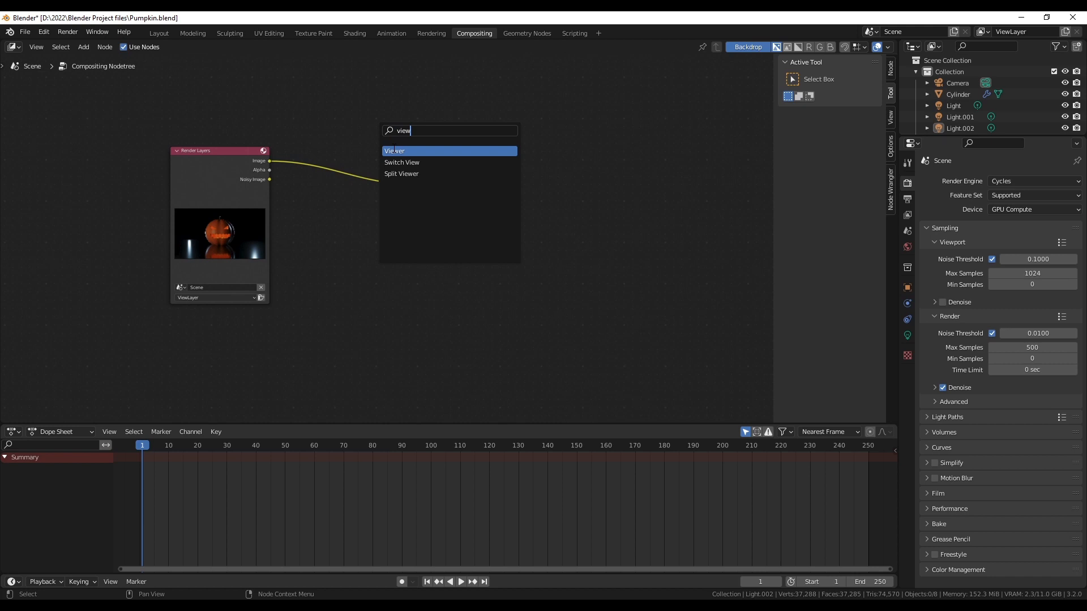
click(393, 151)
click(526, 258)
drag(270, 162, 511, 264)
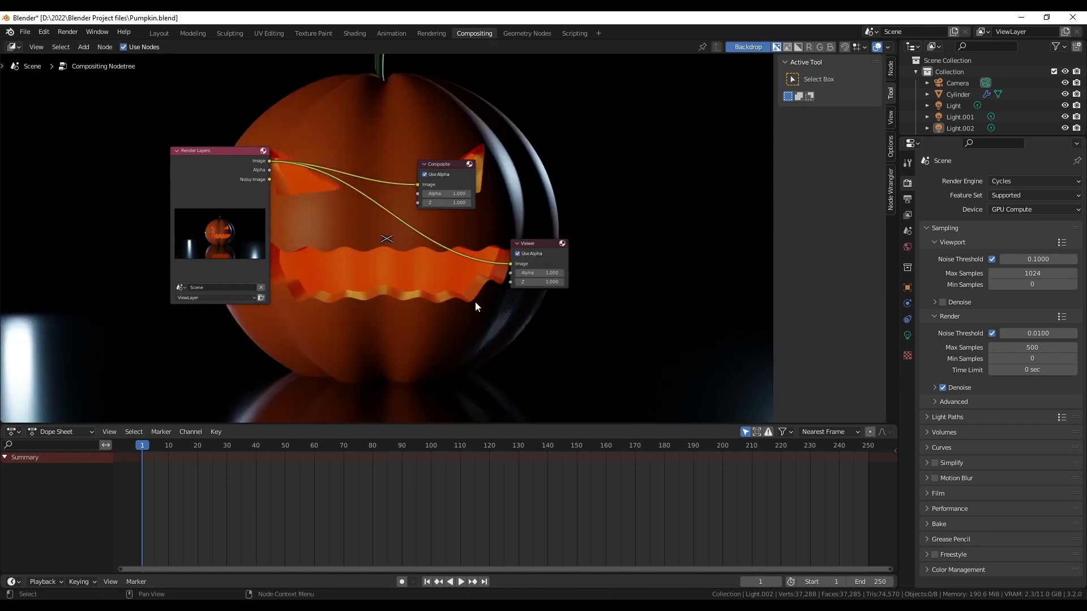
Move the Render Layers node down to line it up with the Composite node, and deselect it.
drag(239, 161, 239, 174)
scroll(333, 253, down, 1)
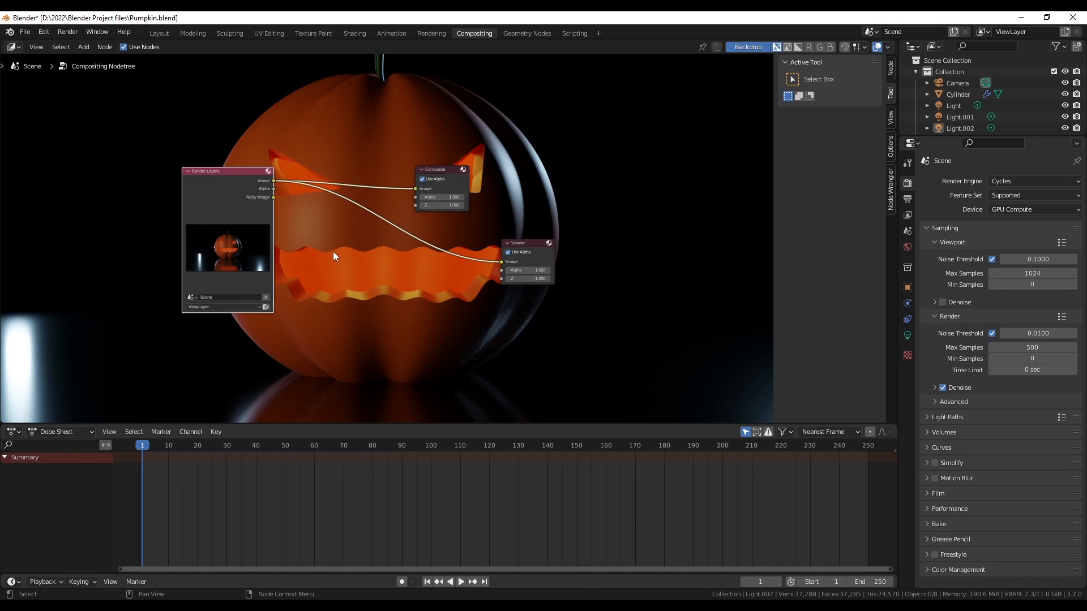
scroll(333, 251, down, 3)
middle_drag(361, 252, 308, 280)
scroll(308, 281, up, 1)
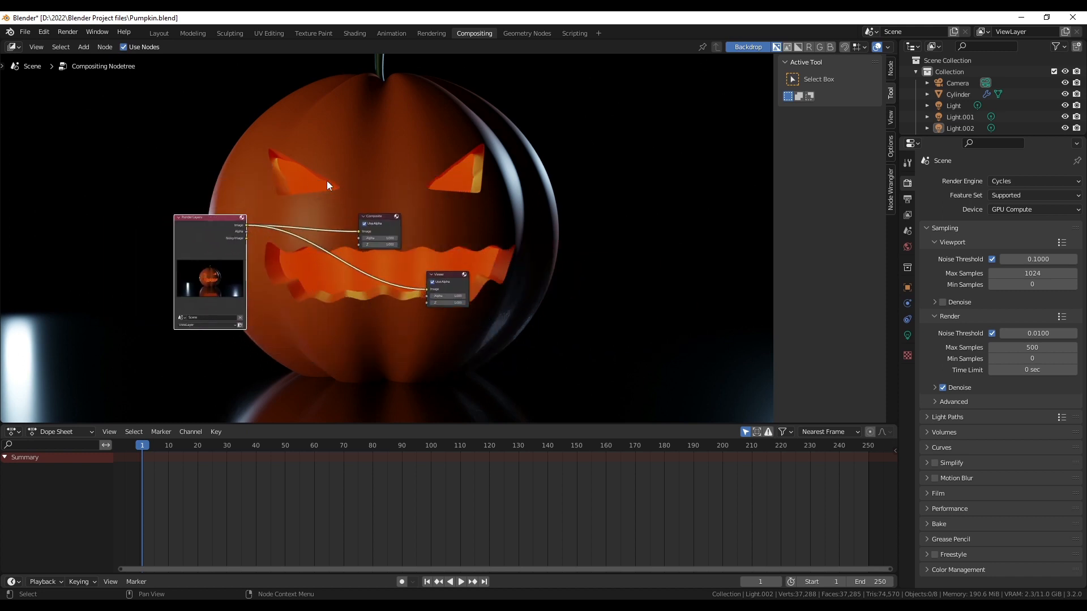
scroll(384, 241, up, 3)
middle_drag(252, 284, 324, 256)
click(323, 255)
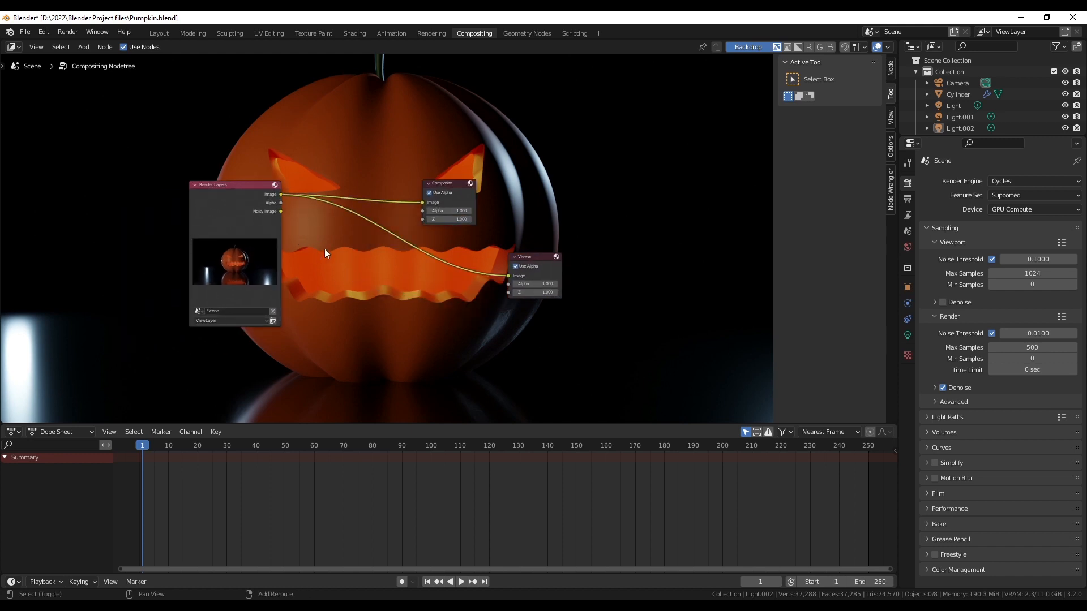
Add a Glare node on the link between Render Layers and Viewer, and connect its image output to the Composite node.
key(shift+a)
click(325, 249)
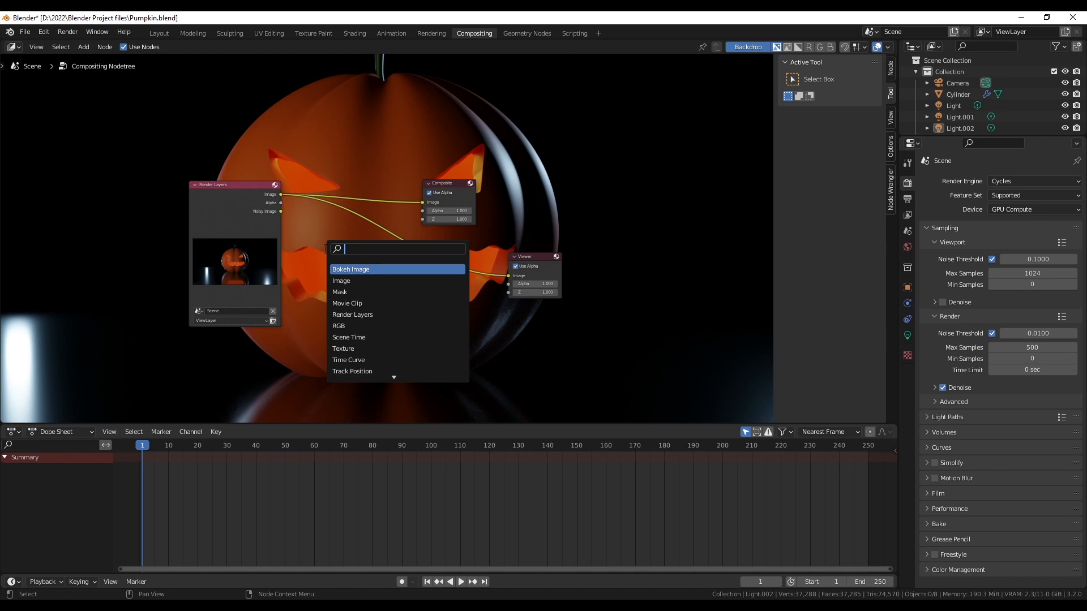
text(glare)
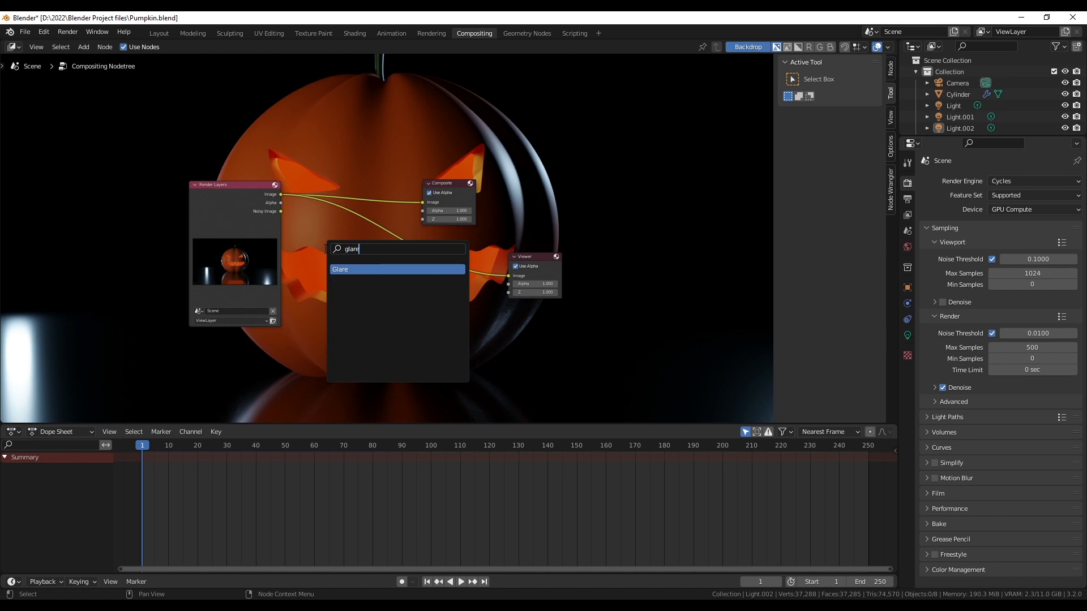
click(355, 270)
click(374, 244)
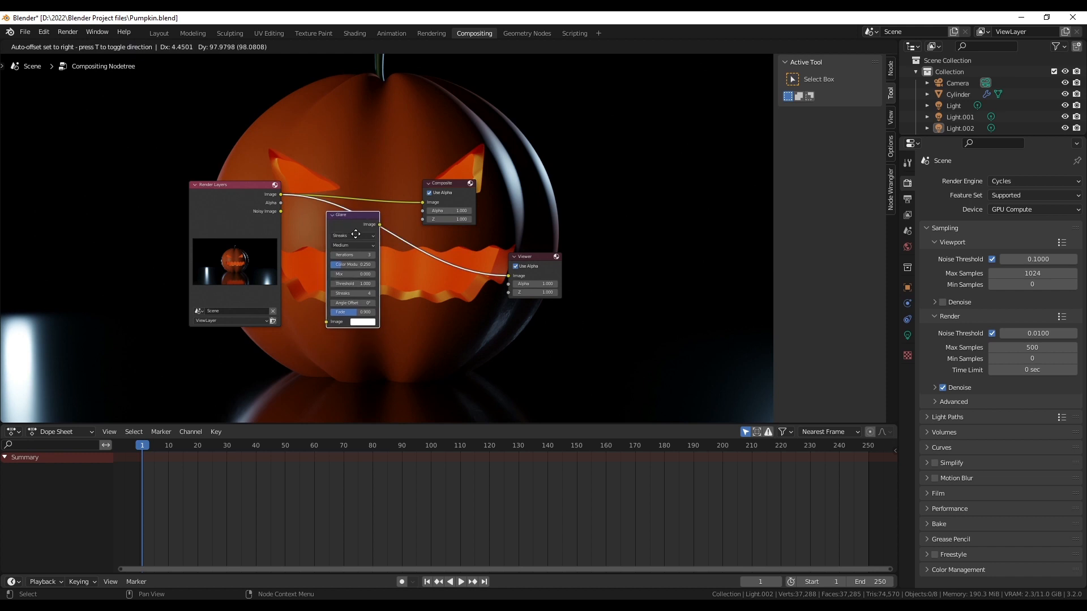
drag(379, 224, 422, 204)
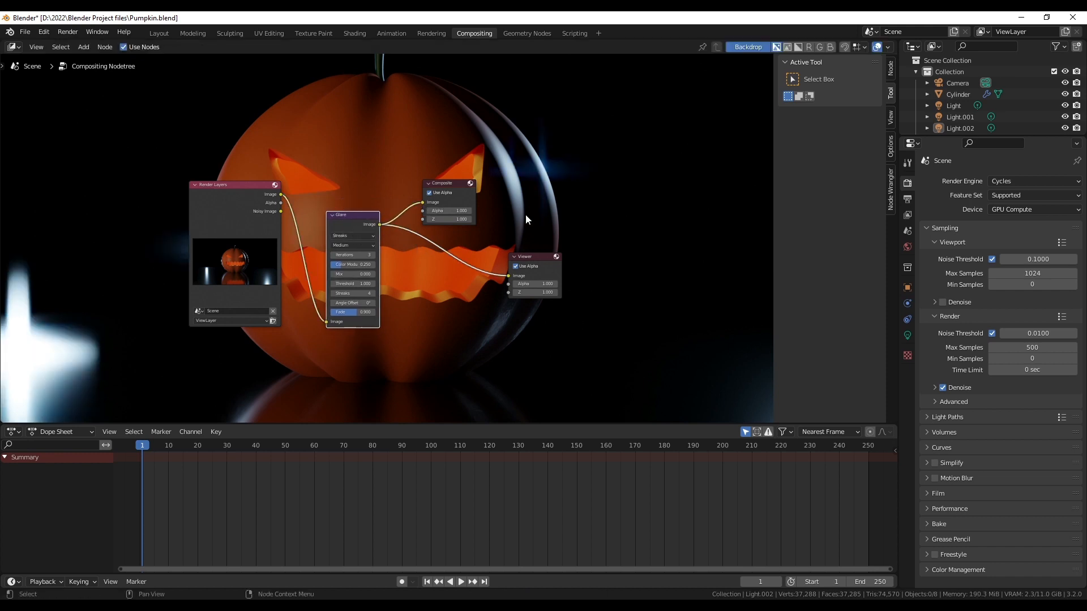
Set the Glare node's type to Fog Glow.
scroll(525, 214, down, 2)
middle_drag(534, 215, 413, 262)
scroll(230, 318, up, 3)
middle_drag(209, 288, 242, 265)
click(214, 264)
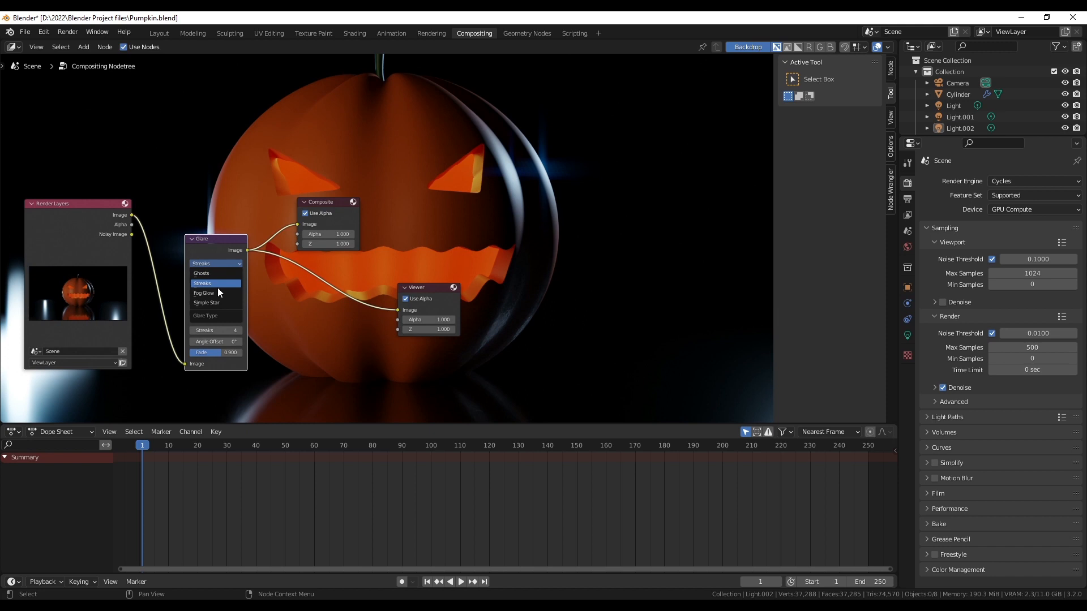
click(218, 292)
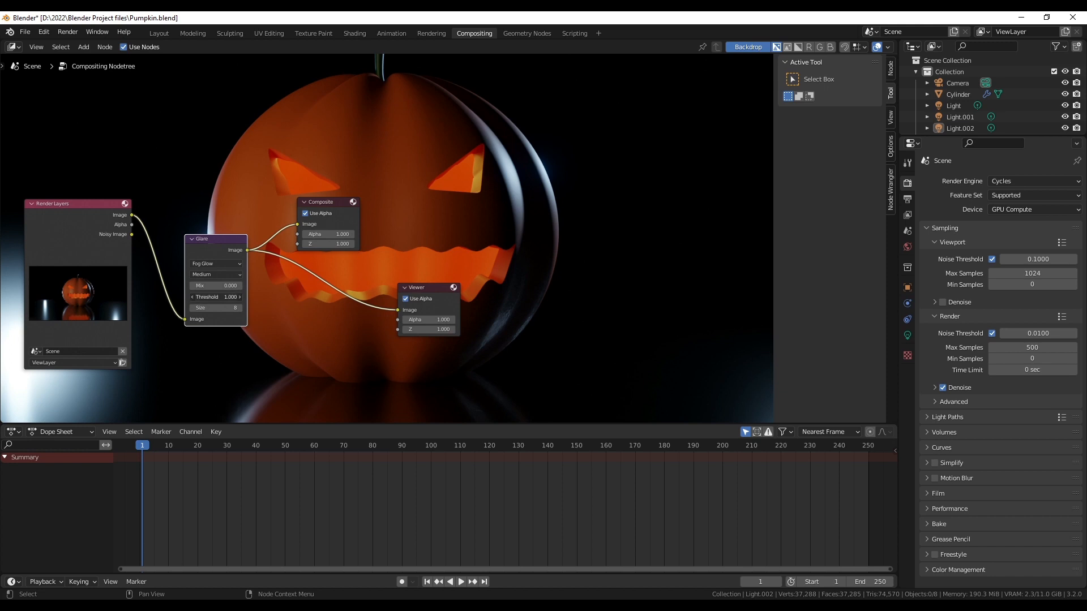
Set the Fog Glow node's threshold to 0 and its quality to High.
drag(215, 297, 185, 298)
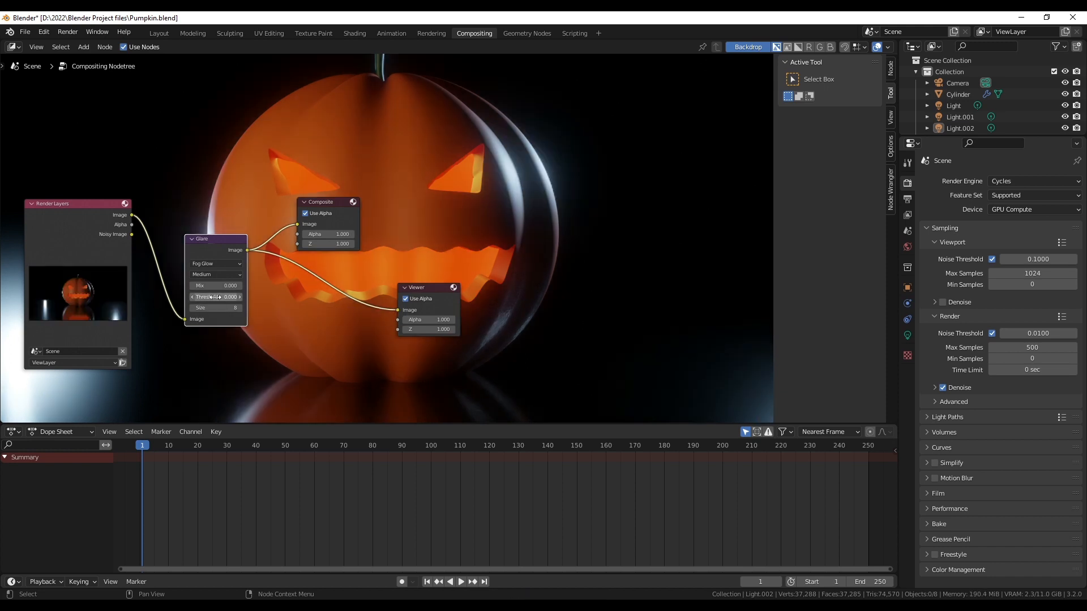
click(240, 297)
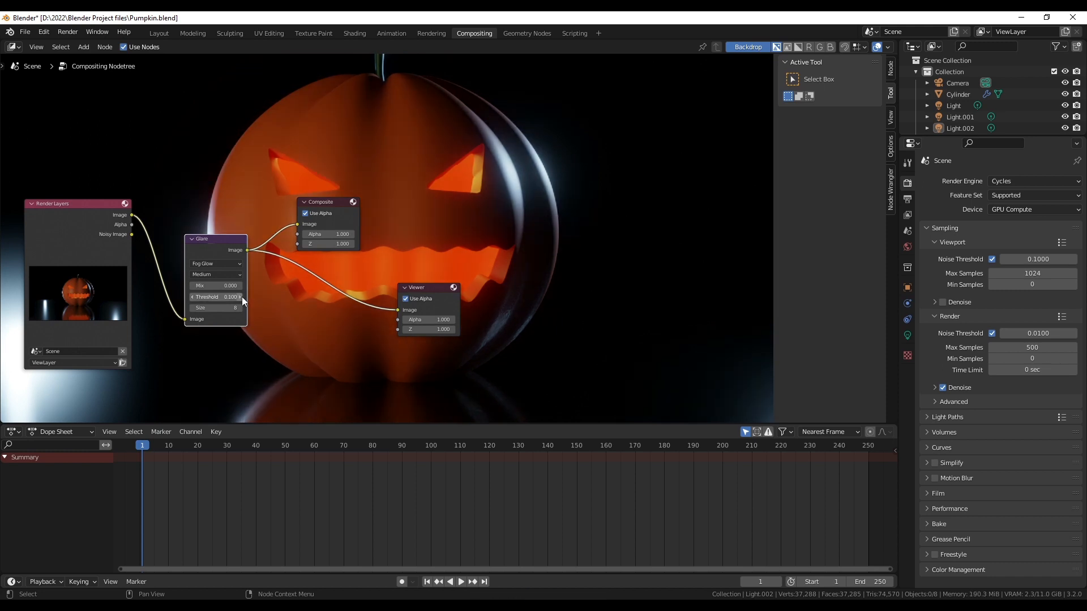
click(193, 297)
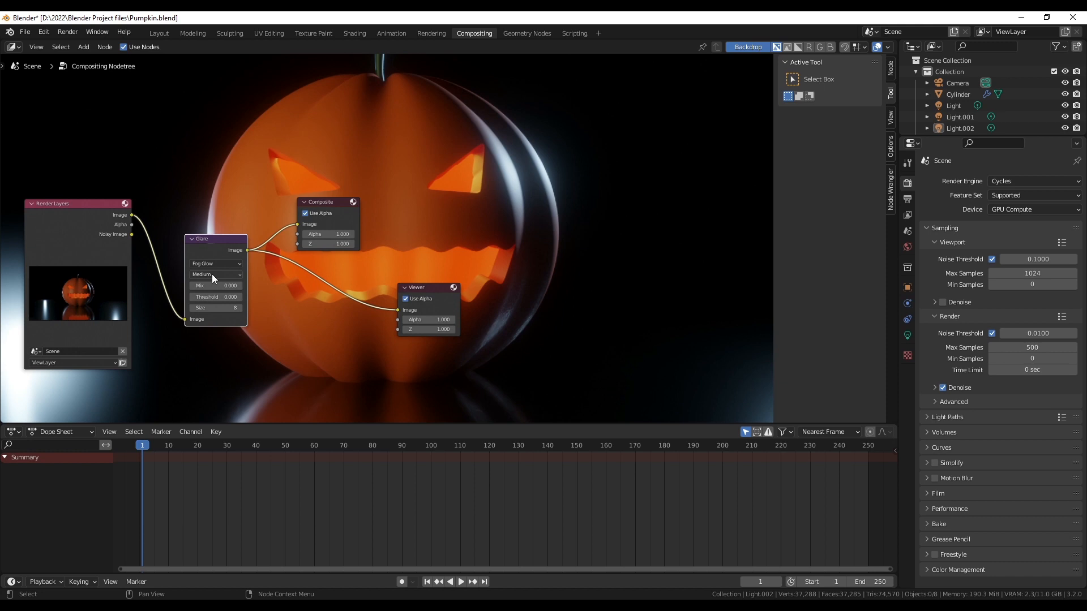
click(211, 274)
click(212, 287)
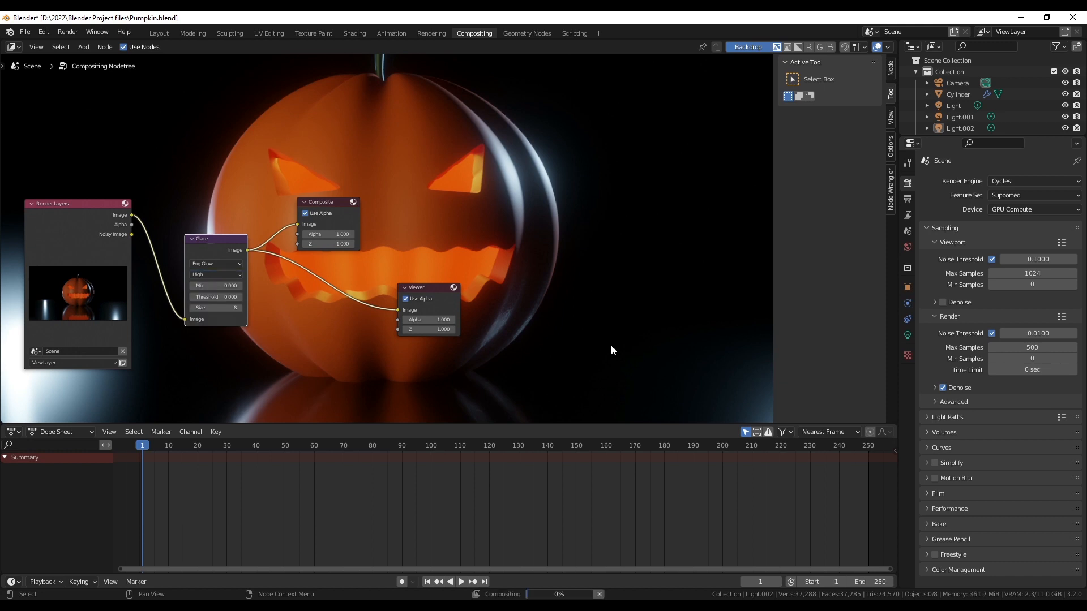
middle_drag(278, 289, 370, 289)
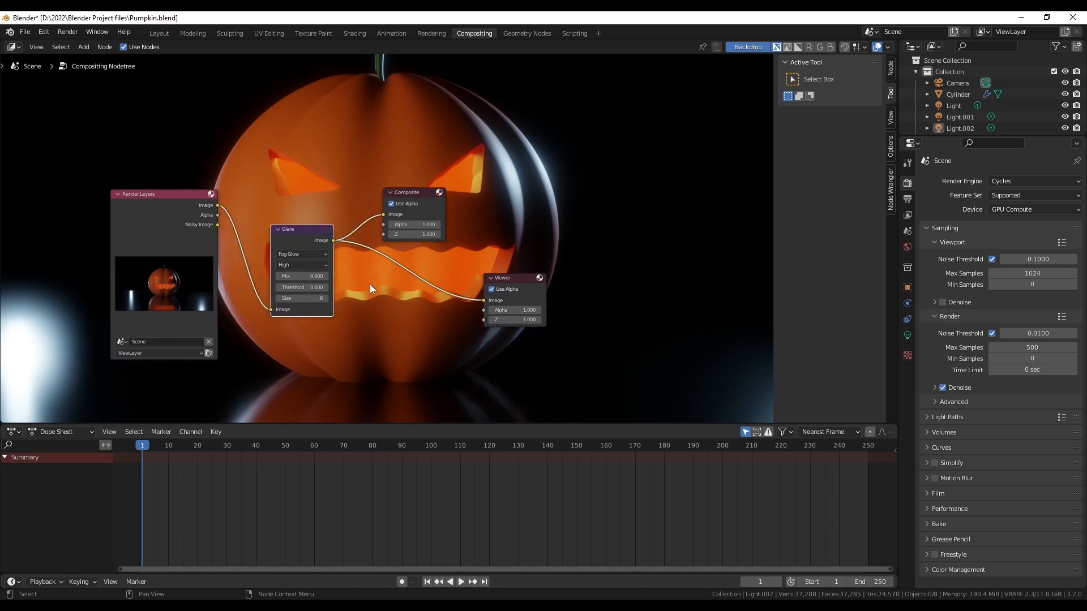
In the Layout workspace, find the point light inside the pumpkin and set its power to 88.7 W.
click(154, 31)
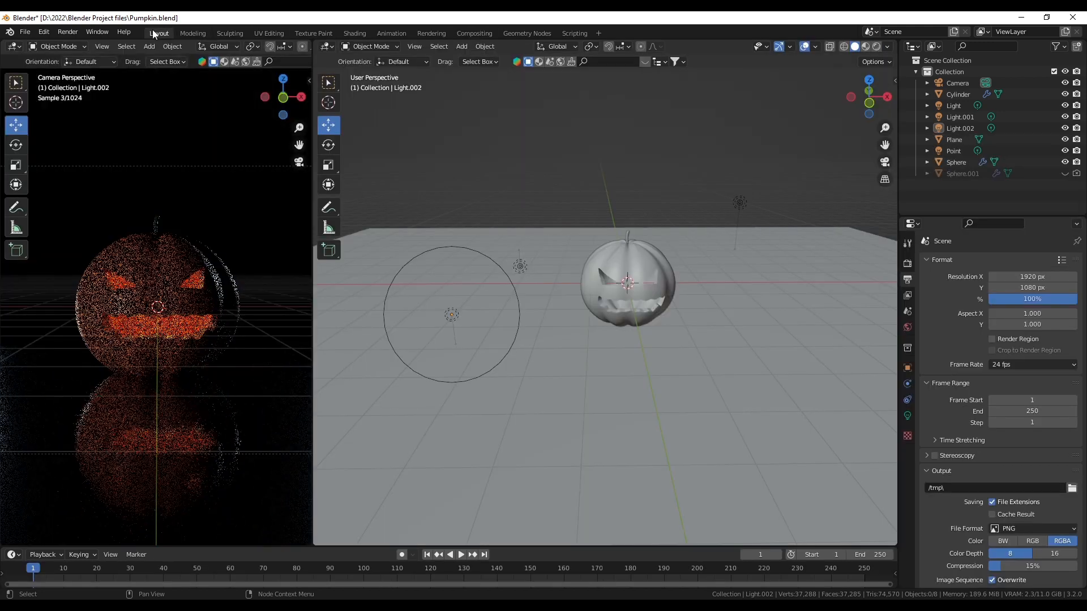
scroll(627, 294, up, 3)
middle_drag(643, 298, 646, 237)
click(643, 244)
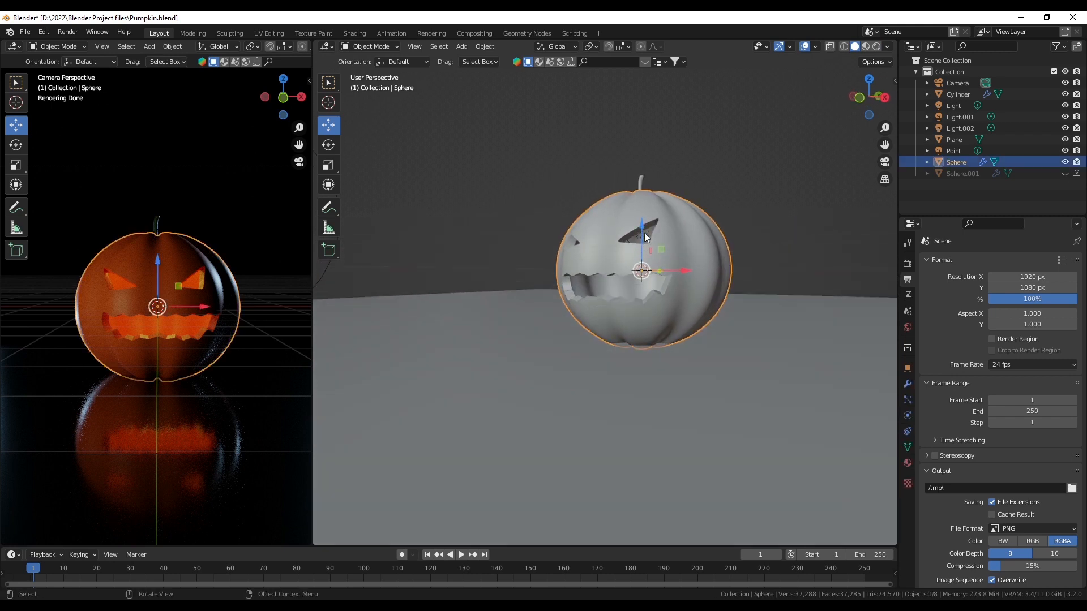
click(962, 110)
click(956, 129)
click(952, 105)
click(953, 116)
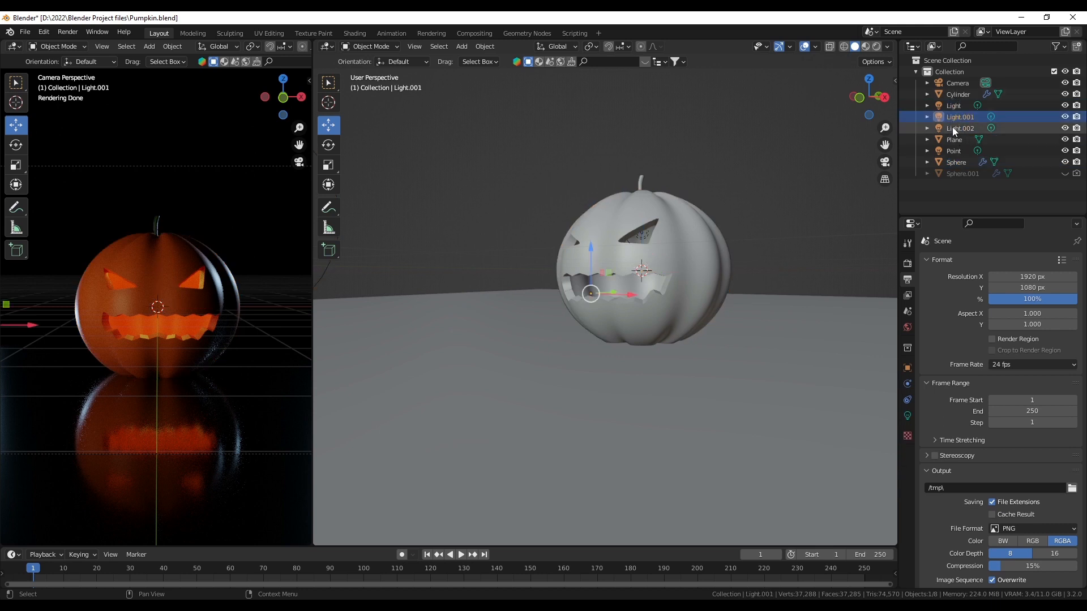
click(952, 126)
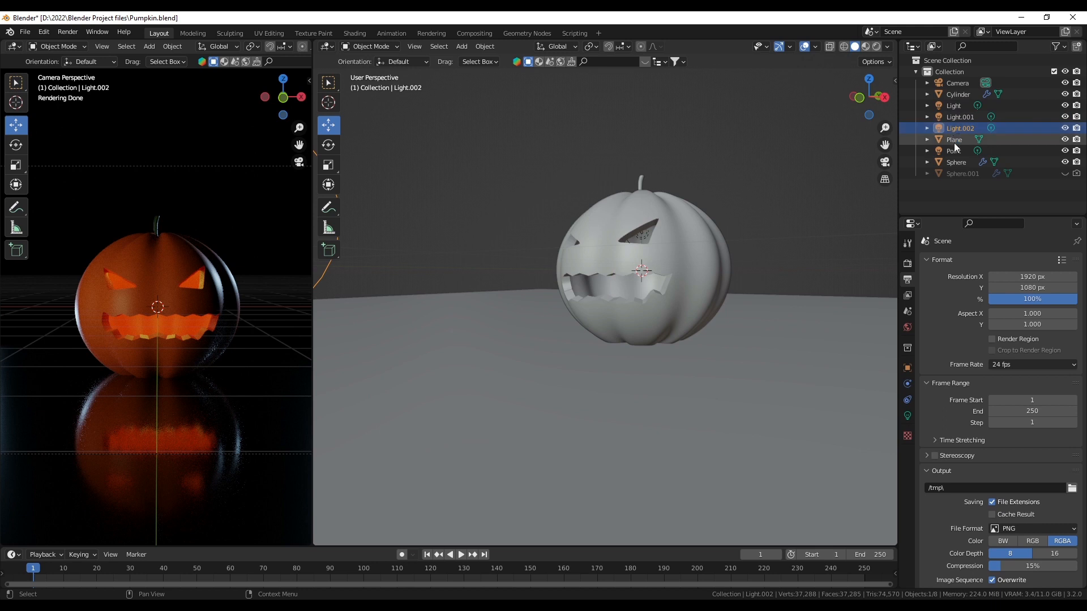
click(953, 151)
middle_drag(544, 280, 636, 304)
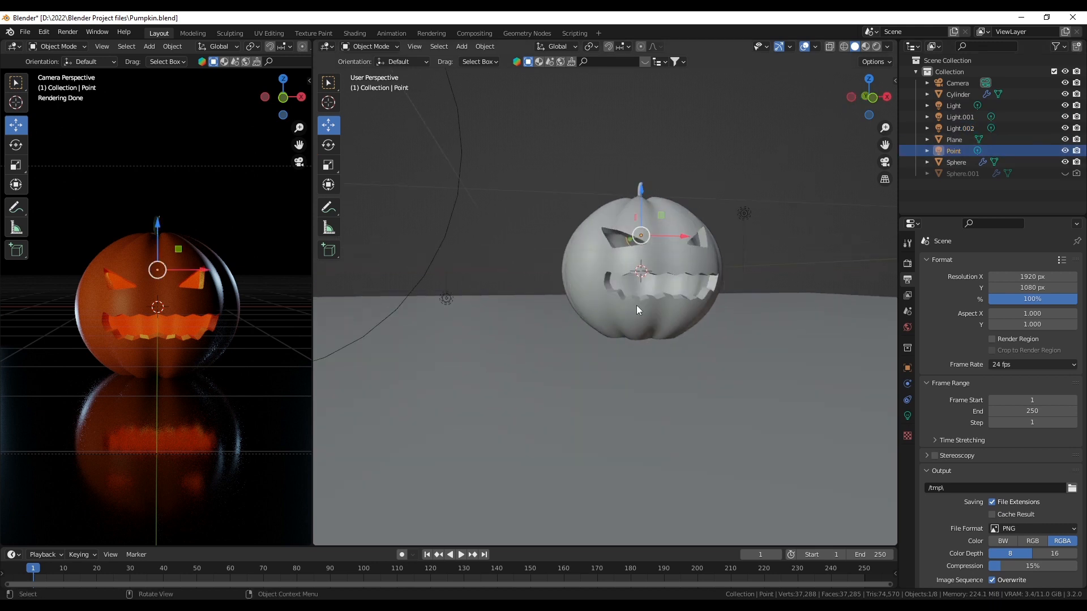
click(908, 419)
drag(1013, 338, 1058, 338)
click(540, 130)
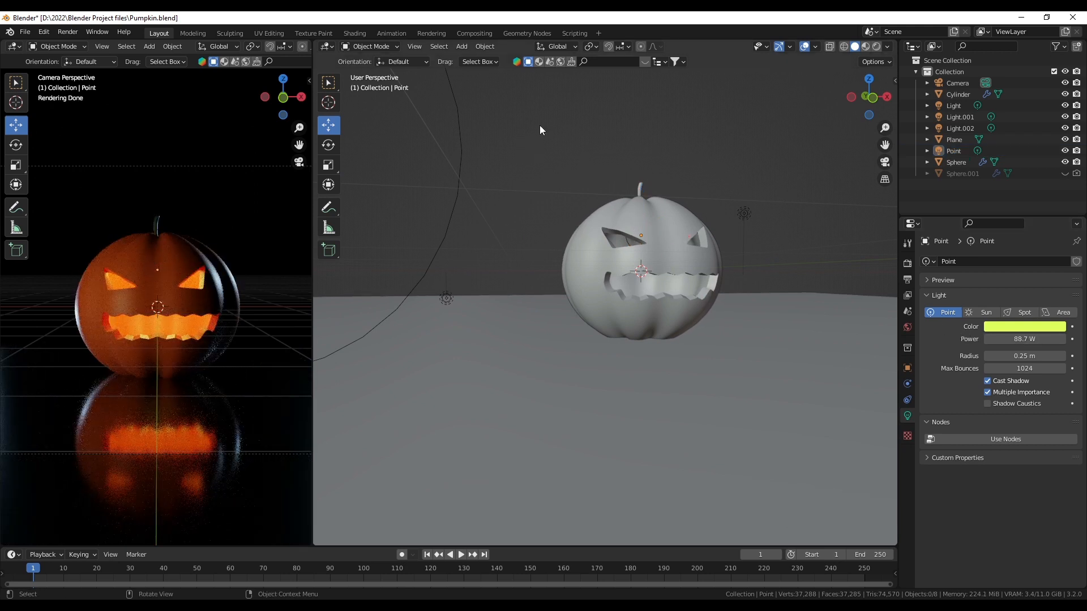
Render the image, examine the glow around the carved face up close, and minimize the render window.
key(F12)
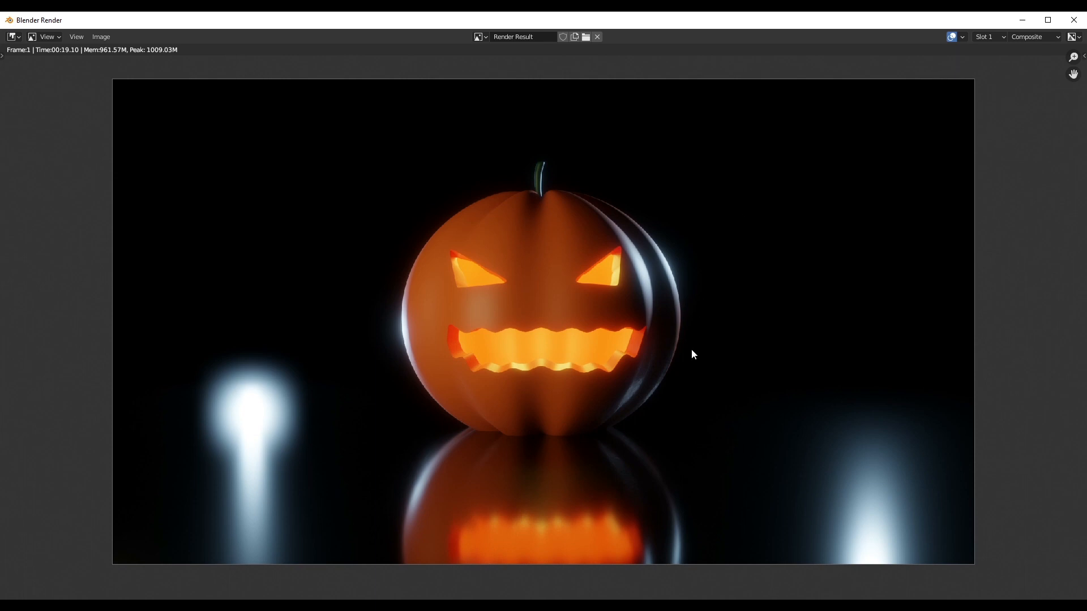
scroll(701, 344, up, 2)
scroll(707, 339, up, 2)
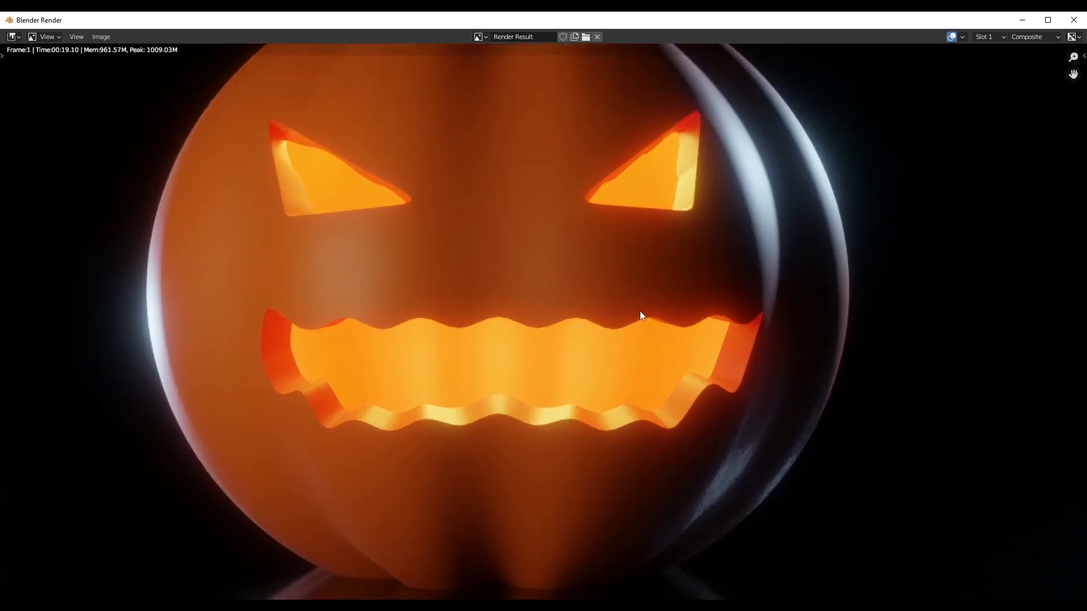
scroll(640, 314, down, 4)
scroll(643, 290, up, 2)
scroll(659, 283, down, 2)
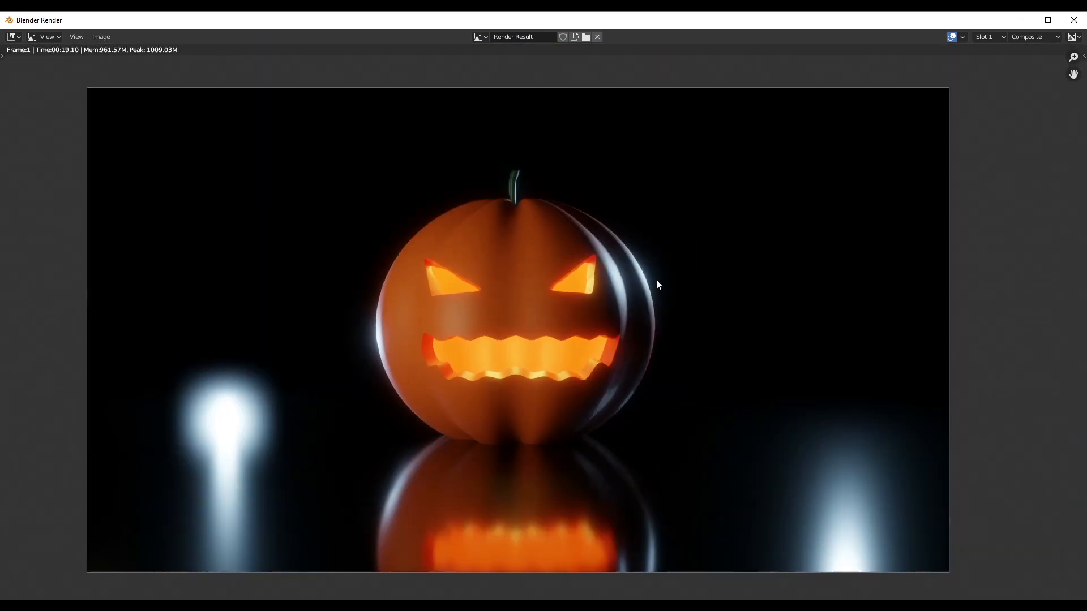
click(1021, 19)
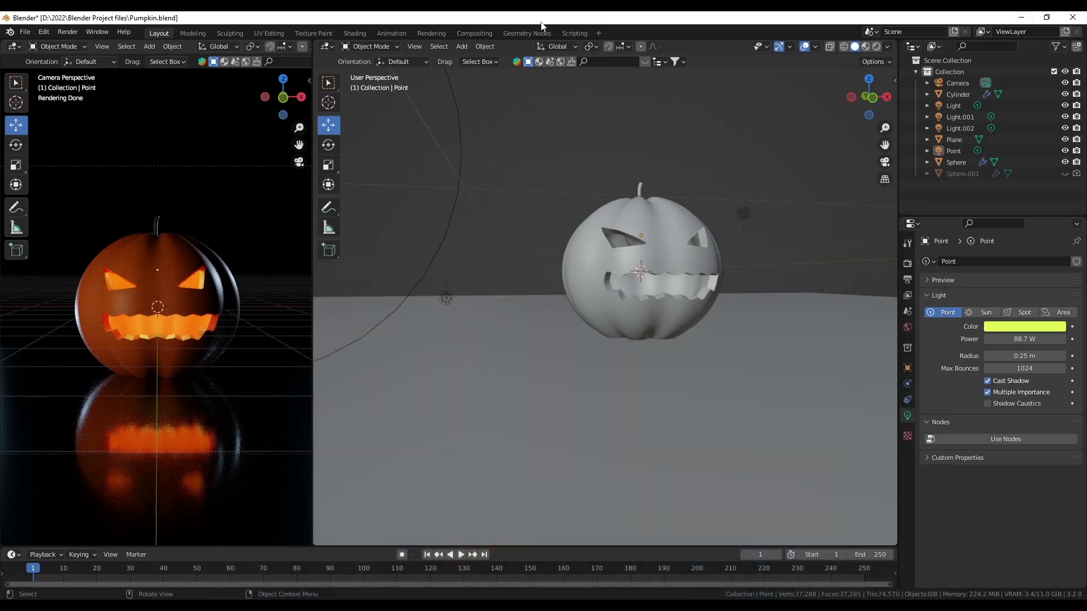
Return to the Compositing workspace to see the new render behind the nodes.
click(488, 31)
middle_drag(395, 300, 425, 364)
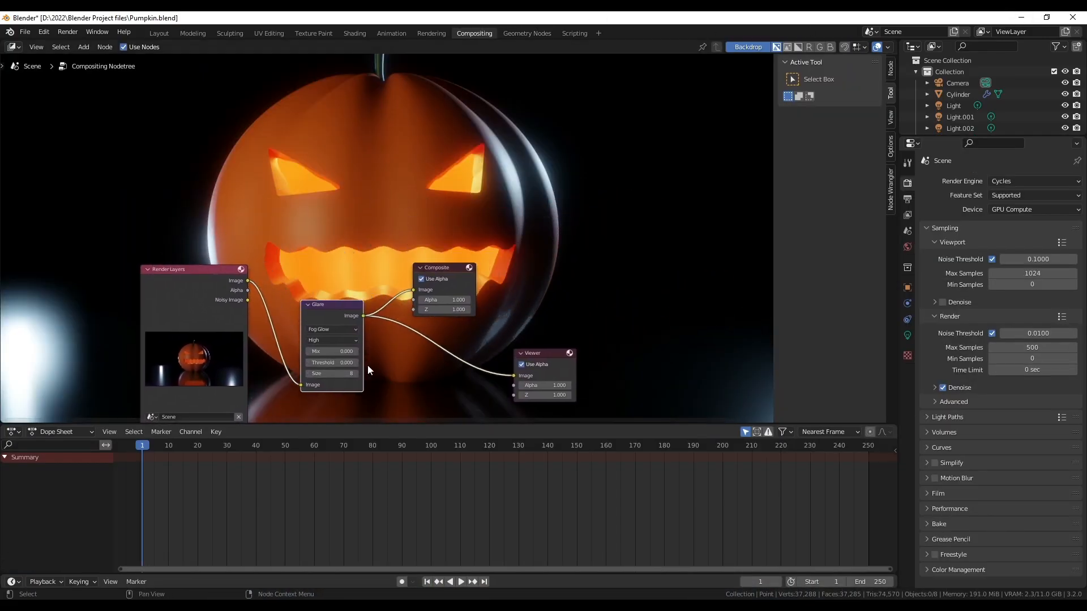
middle_drag(331, 298, 341, 279)
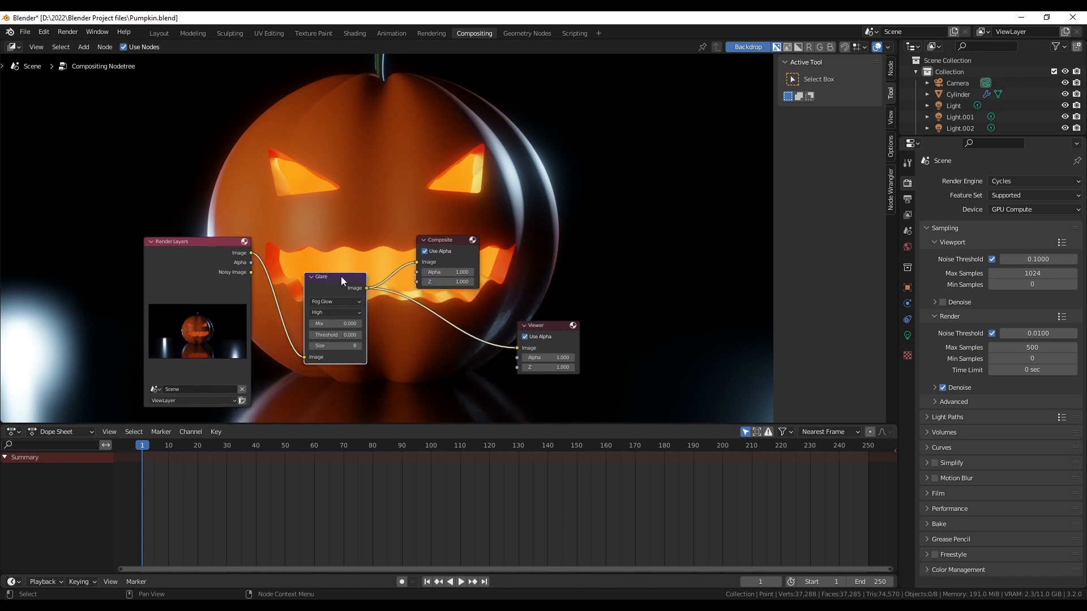
Try a duplicated Glare node right after Render Layers, with the following Glare node switched to Streaks, and check the effect.
key(shift+d)
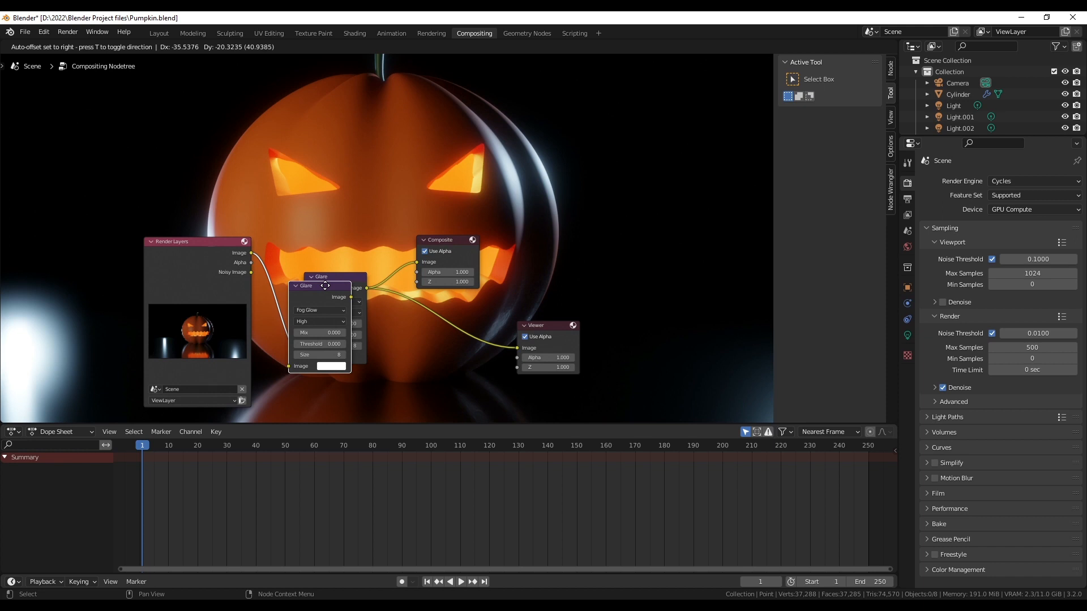
click(268, 295)
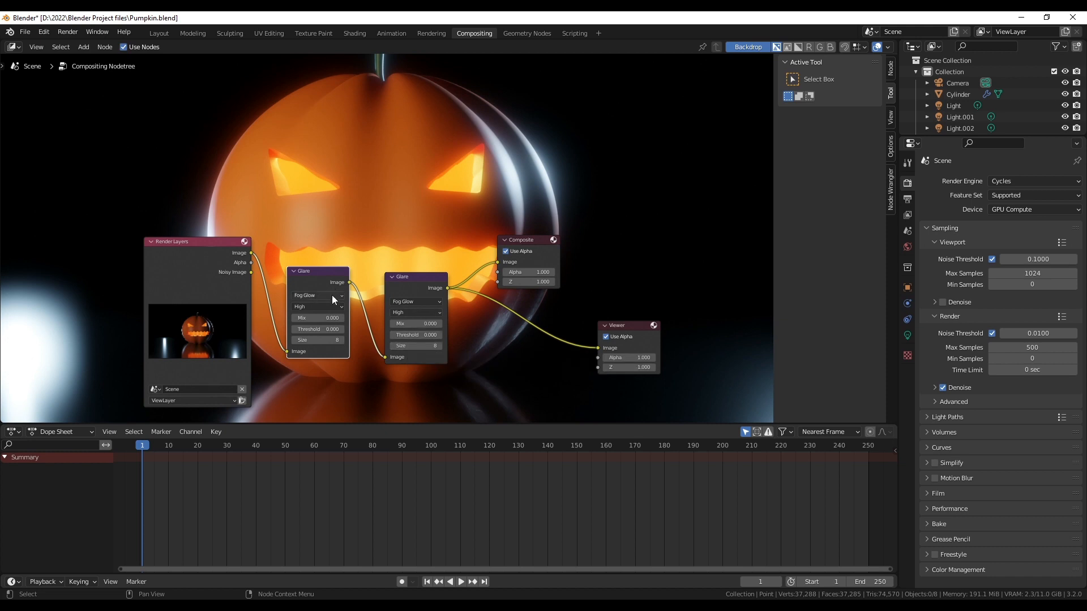
click(427, 302)
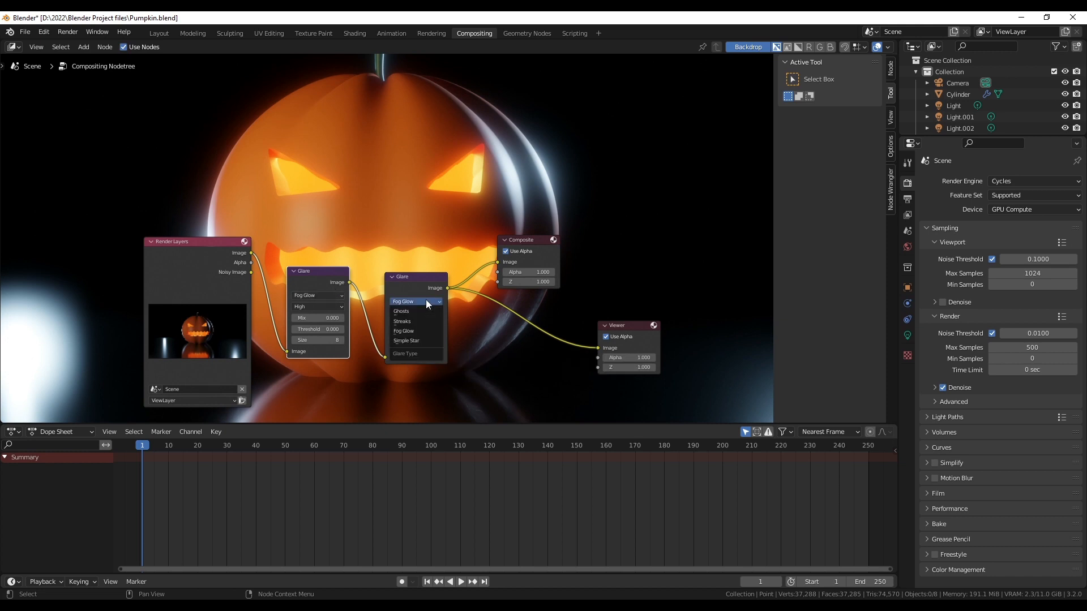
click(403, 322)
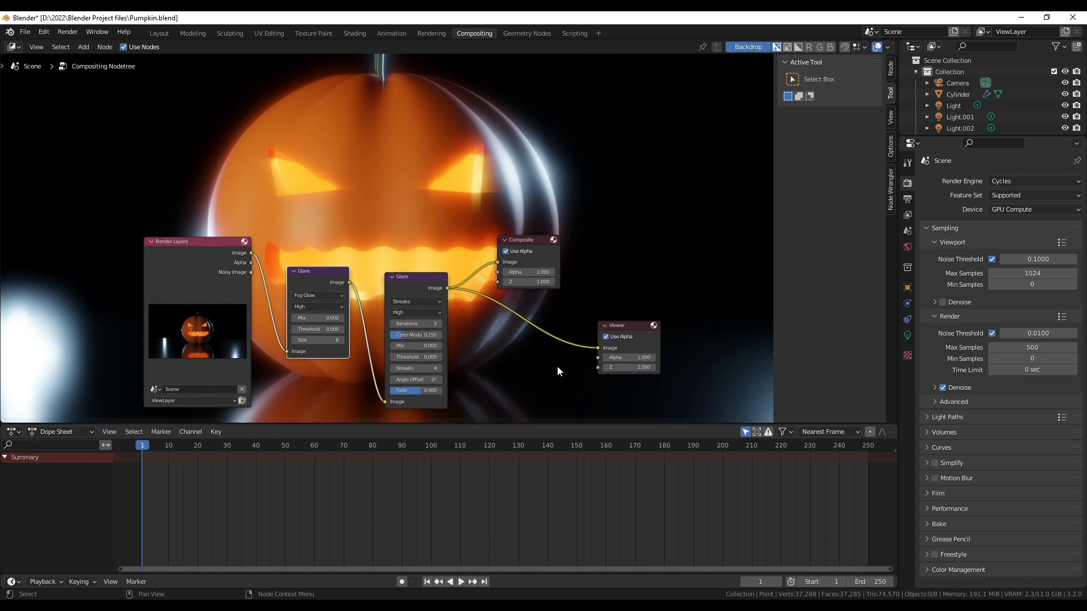
scroll(389, 202, down, 5)
middle_drag(357, 221, 519, 258)
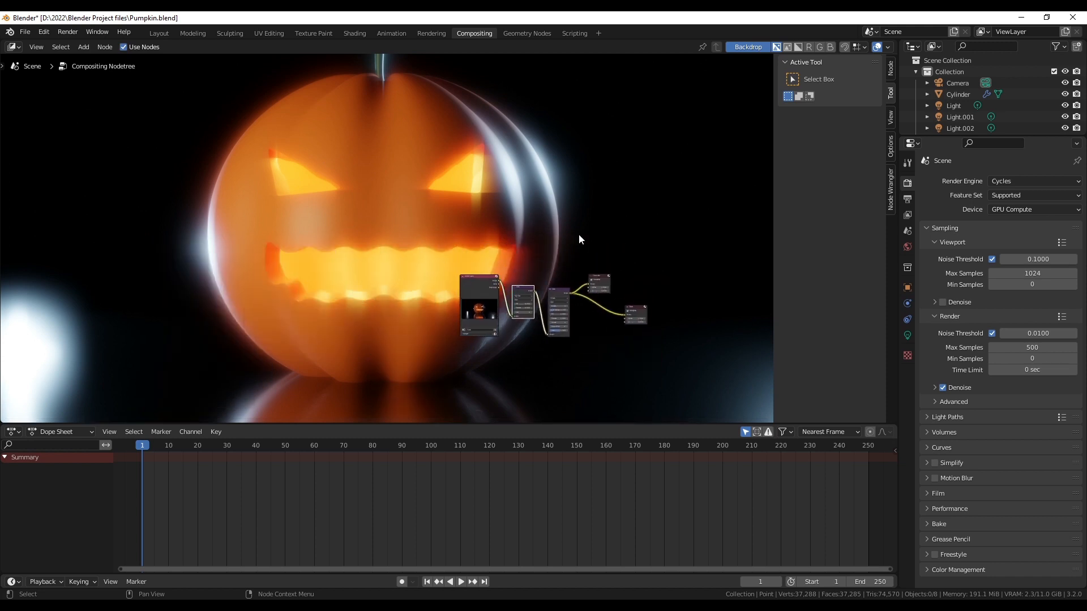
scroll(553, 328, up, 5)
middle_drag(553, 329, 387, 245)
scroll(299, 244, up, 4)
scroll(436, 289, up, 4)
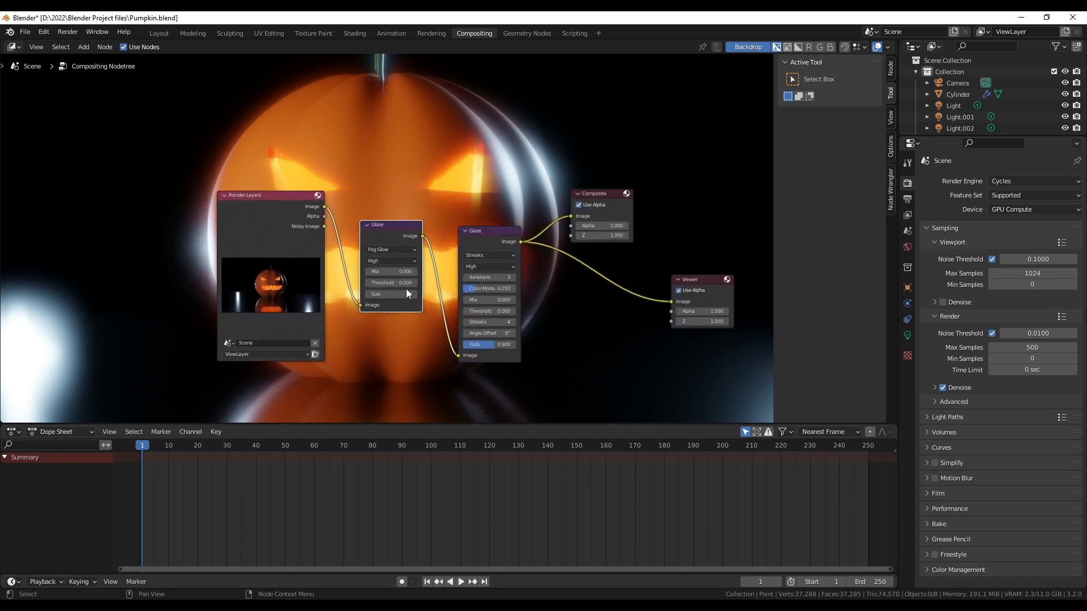
Delete the Streaks Glare node and connect the remaining Fog Glow output to the Composite and Viewer nodes.
click(487, 230)
key(x)
drag(424, 238, 571, 216)
drag(423, 236, 670, 302)
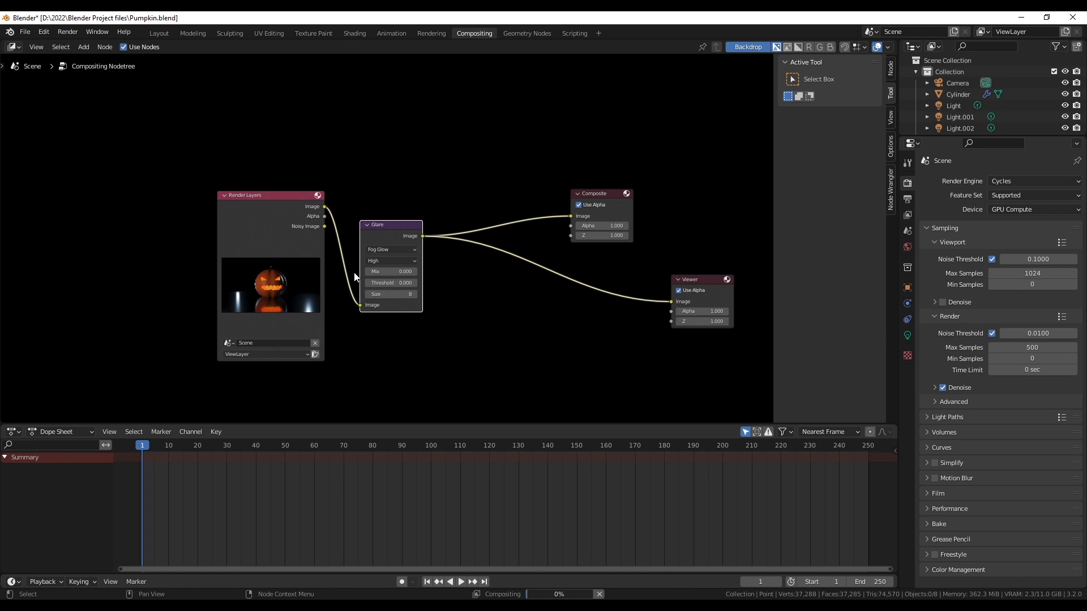
Set the Fog Glow node's threshold to 0.1 and return to the Layout workspace.
middle_drag(482, 274, 490, 330)
scroll(404, 358, up, 1)
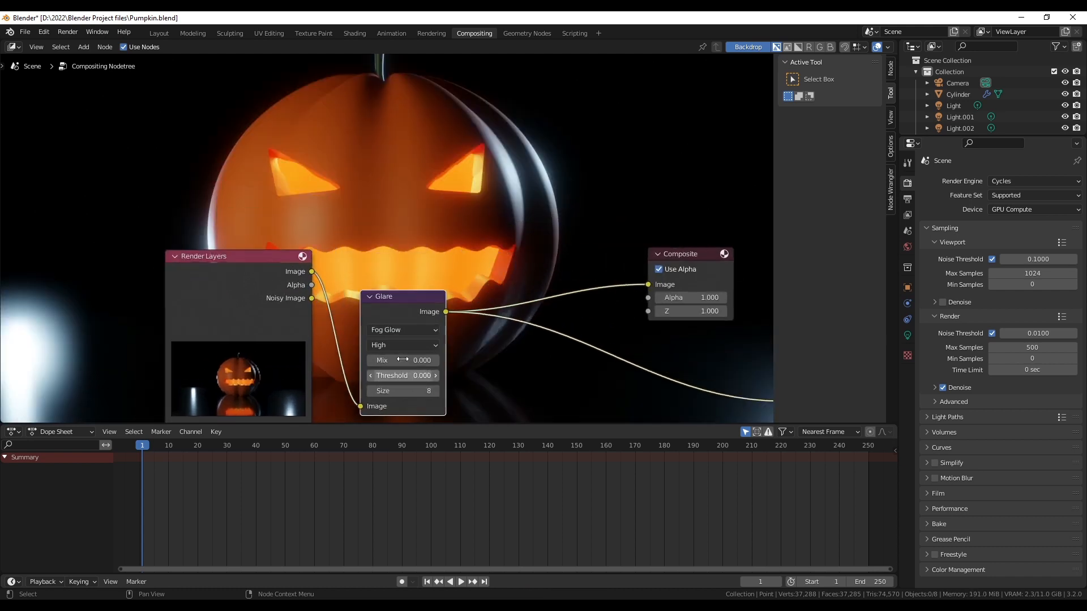
scroll(436, 372, up, 1)
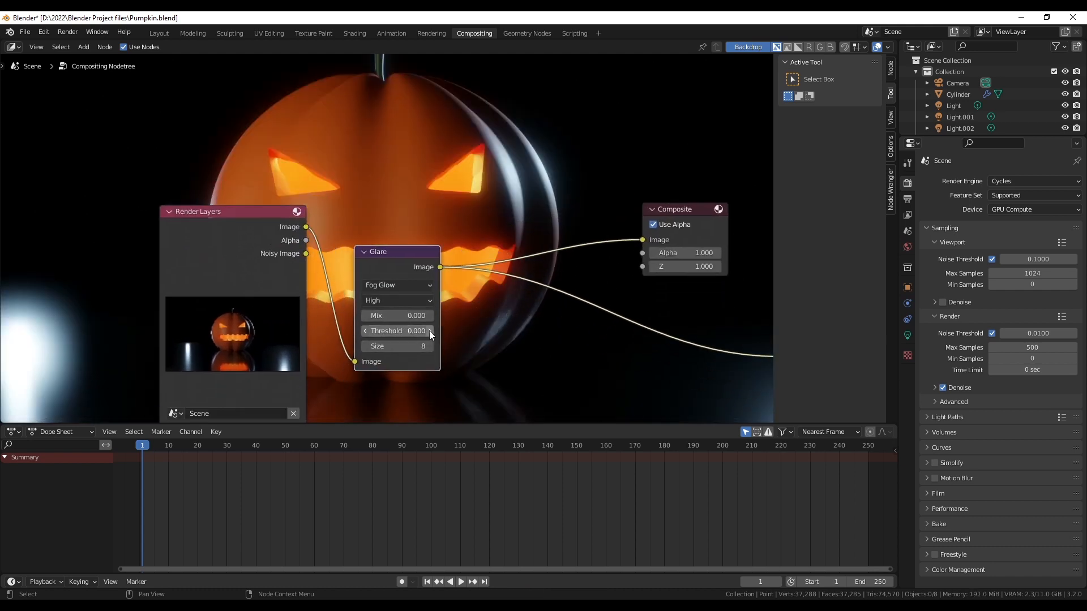
click(429, 331)
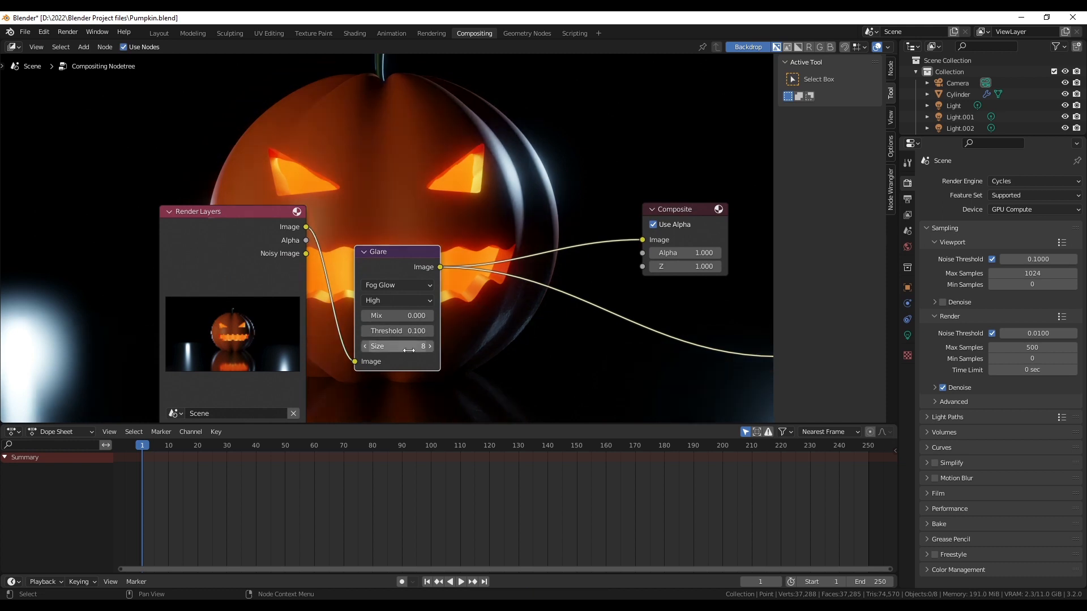
scroll(345, 378, down, 3)
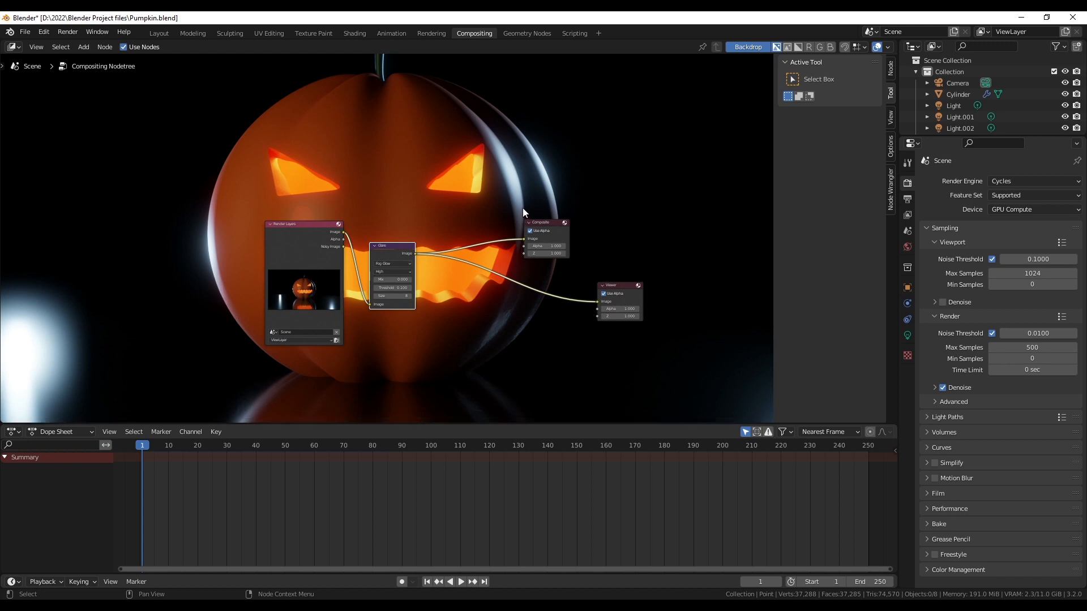
click(152, 32)
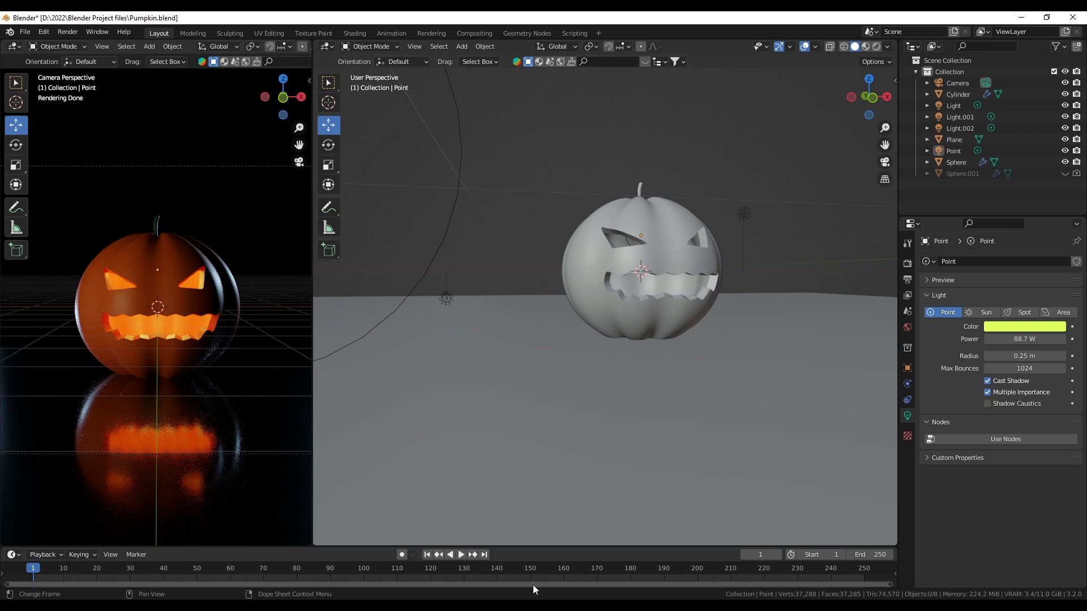
Change the scene's color management view transform from Filmic to Standard in the render settings.
click(907, 263)
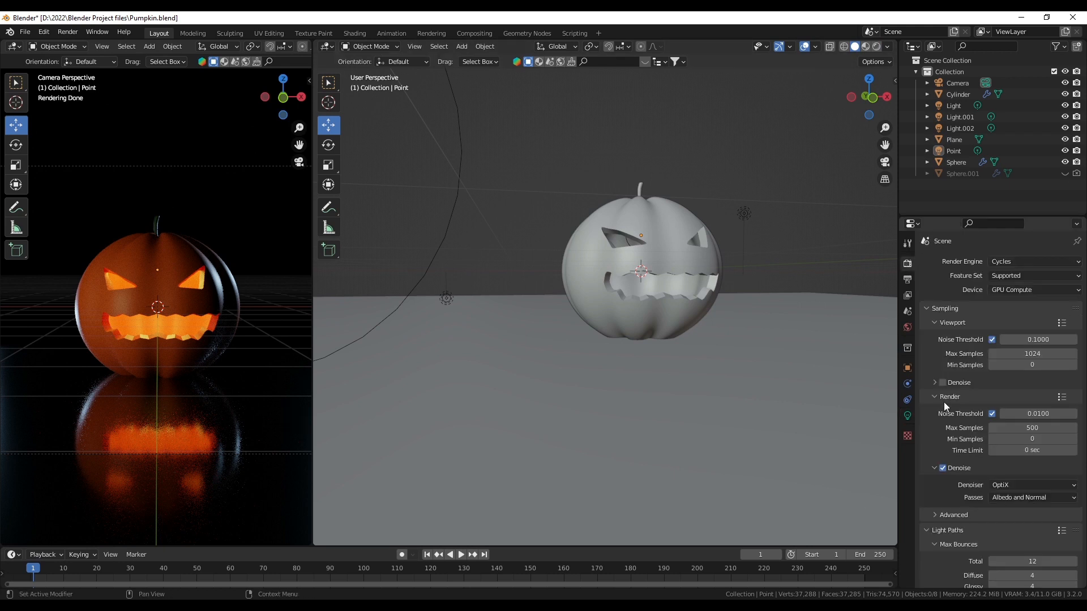
scroll(943, 390, down, 15)
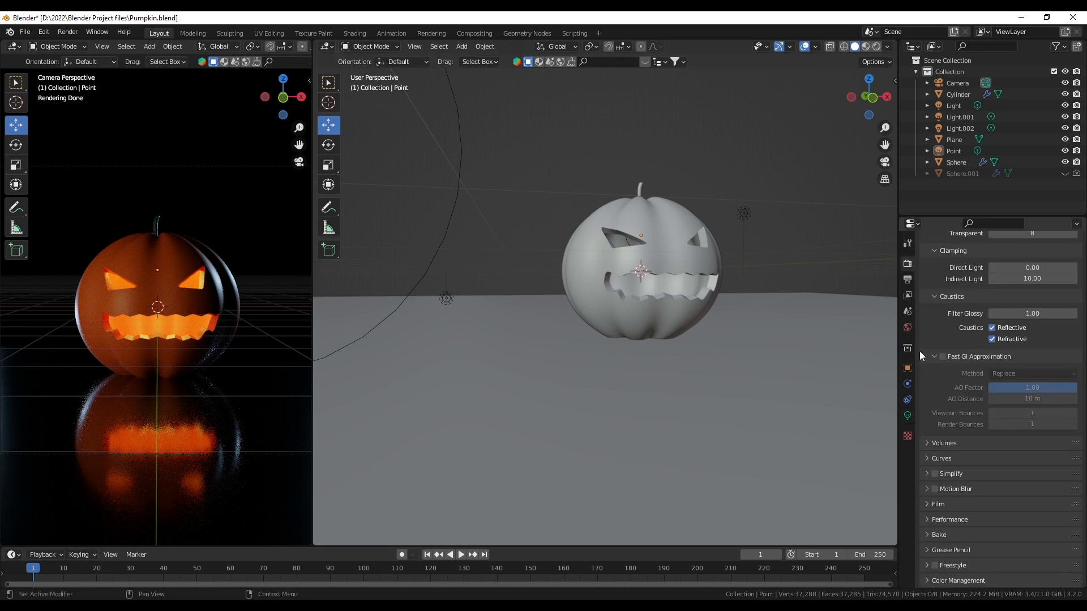
click(928, 581)
scroll(946, 567, down, 5)
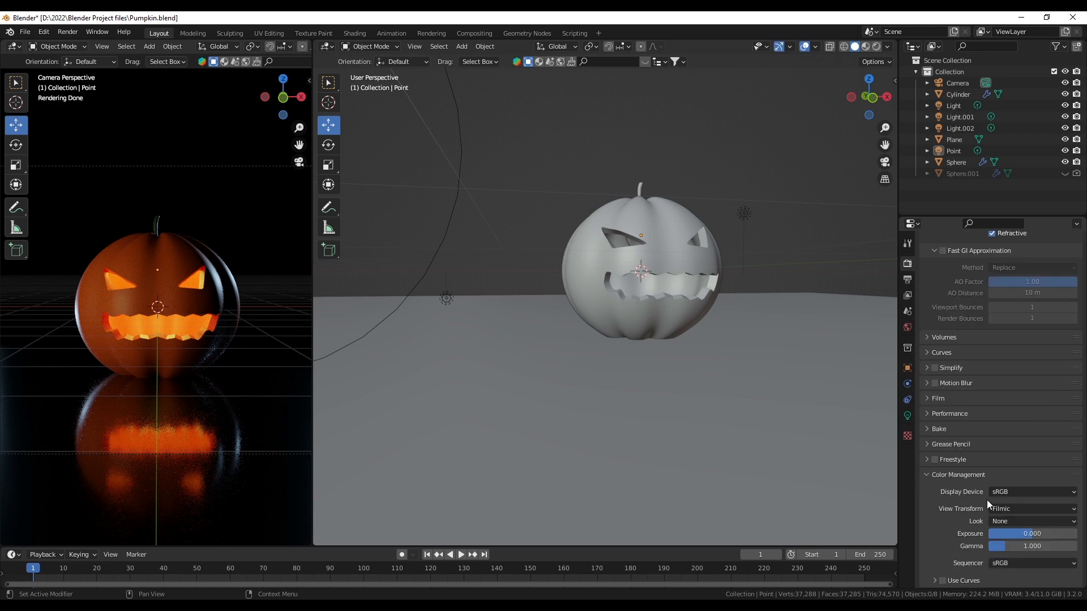
click(1016, 509)
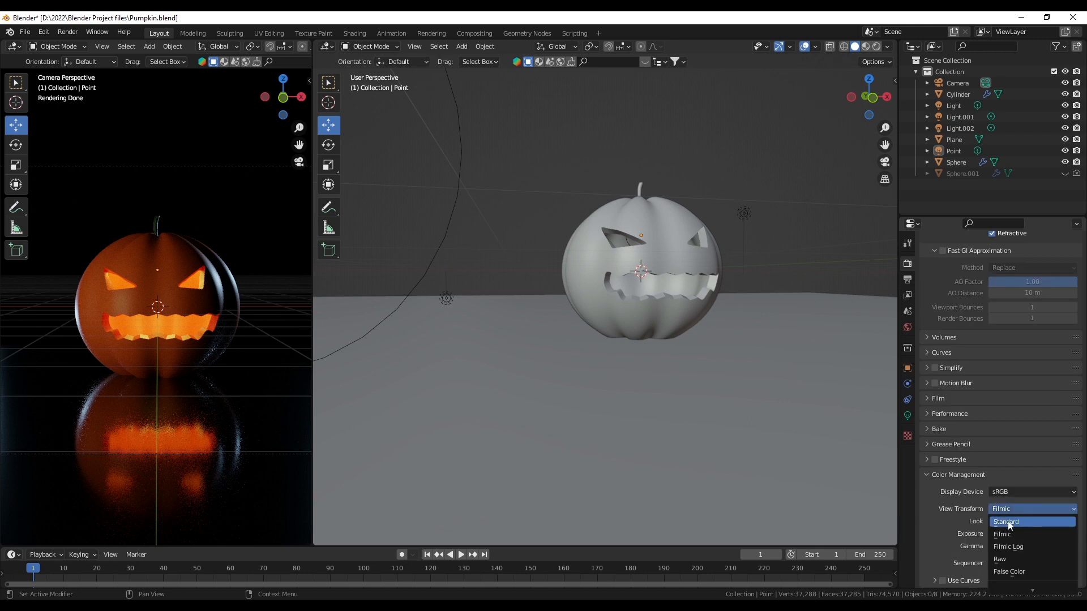
click(1013, 519)
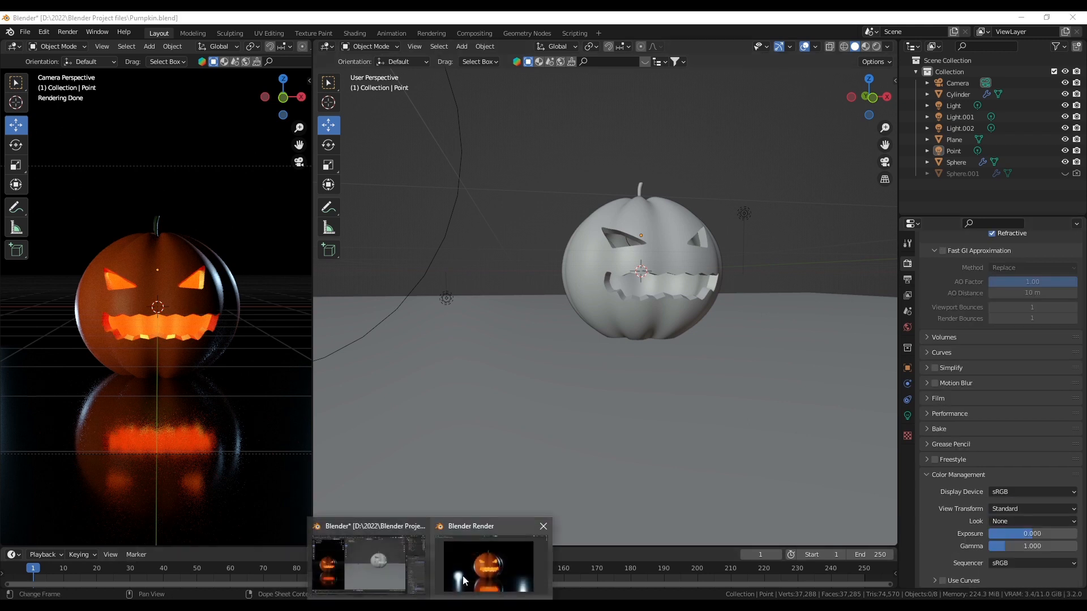
Examine the pumpkin's face, glow and floor reflection in the existing render result, and close the render window.
click(464, 571)
scroll(539, 367, up, 3)
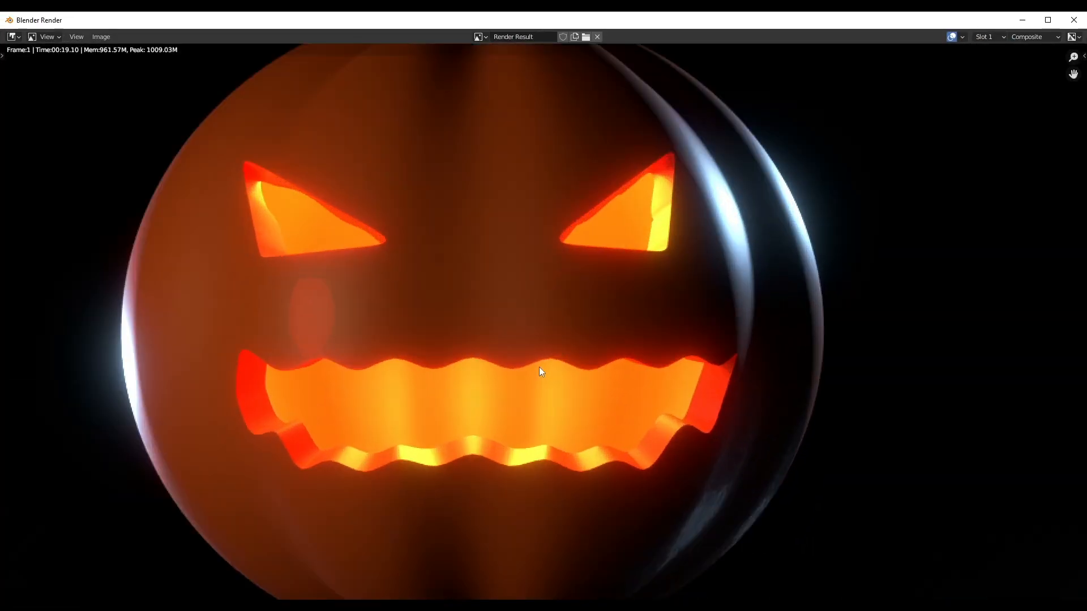
scroll(539, 371, down, 3)
scroll(539, 371, up, 1)
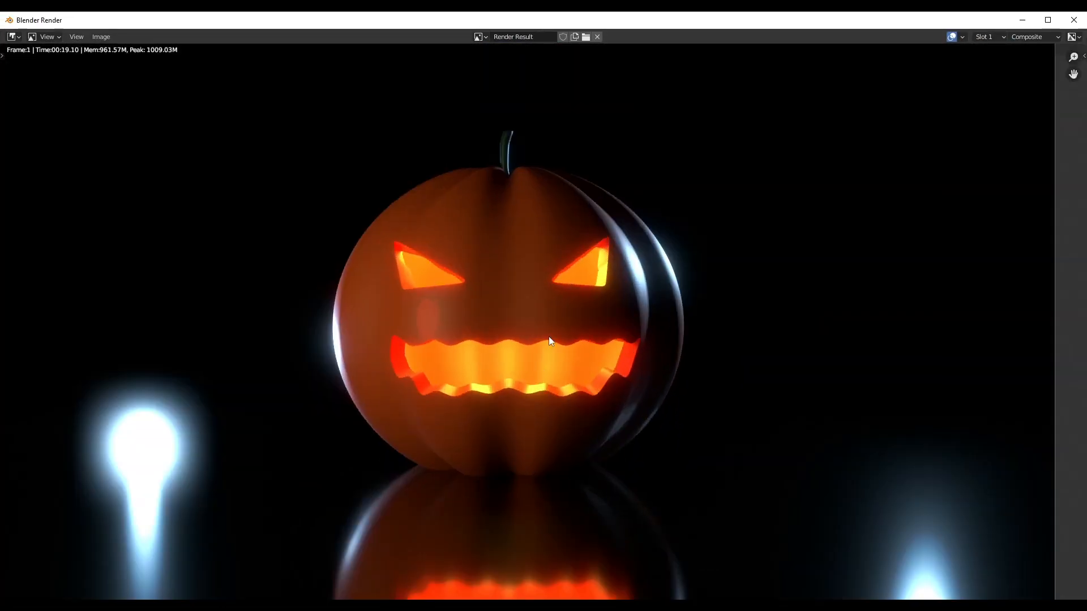
scroll(544, 344, down, 2)
scroll(545, 344, up, 2)
scroll(540, 332, down, 1)
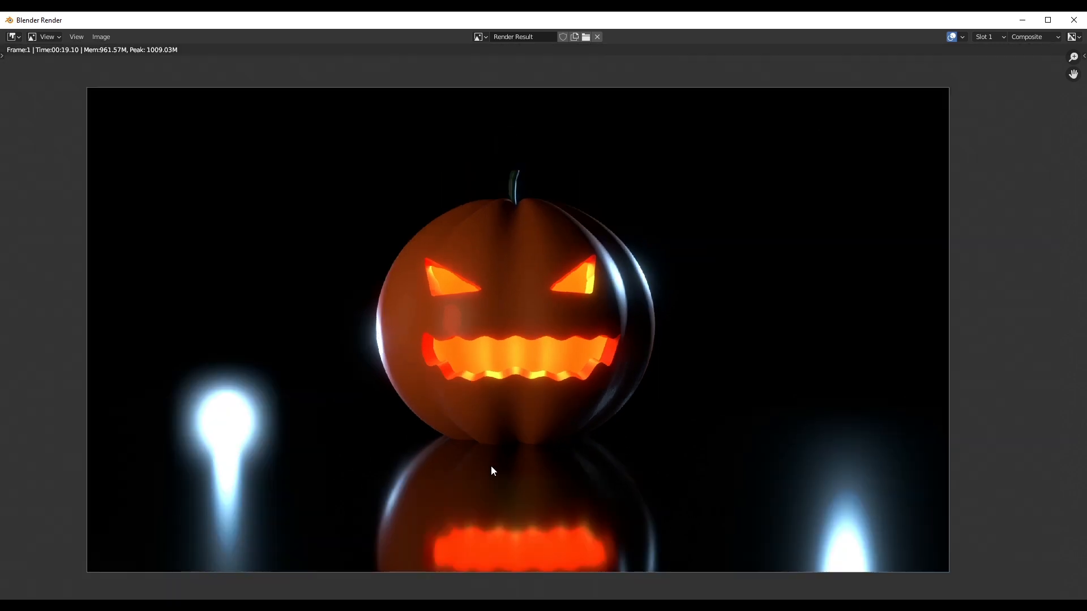
scroll(484, 447, up, 1)
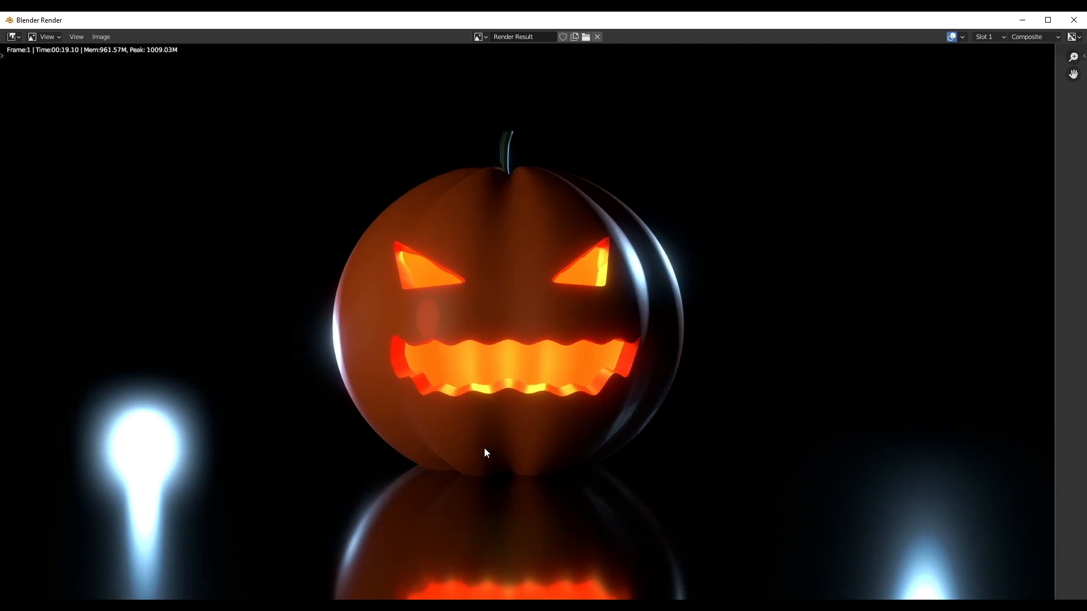
scroll(482, 438, down, 1)
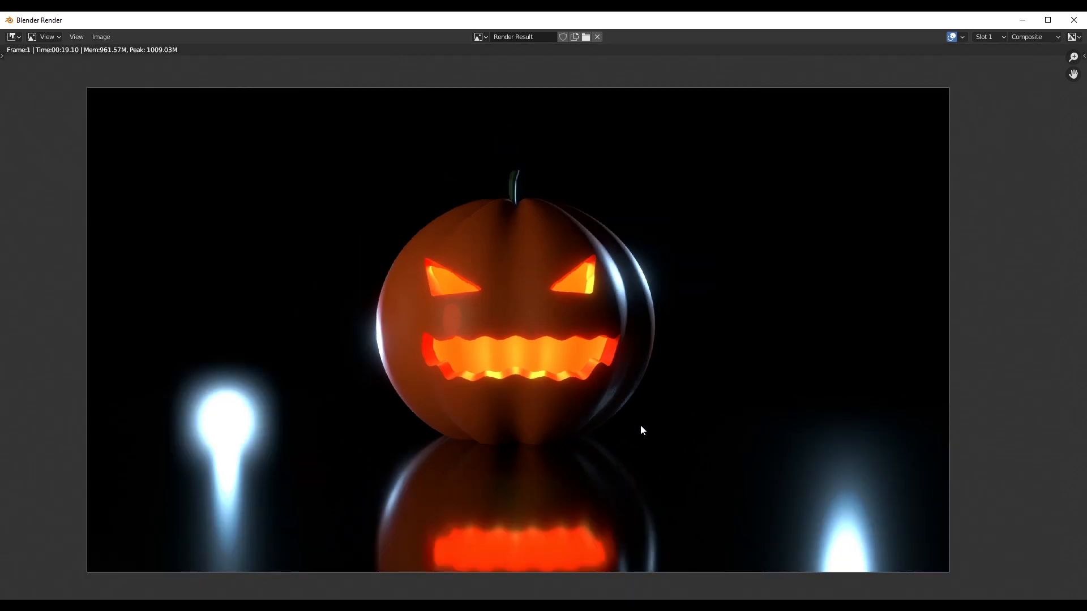
scroll(640, 429, up, 1)
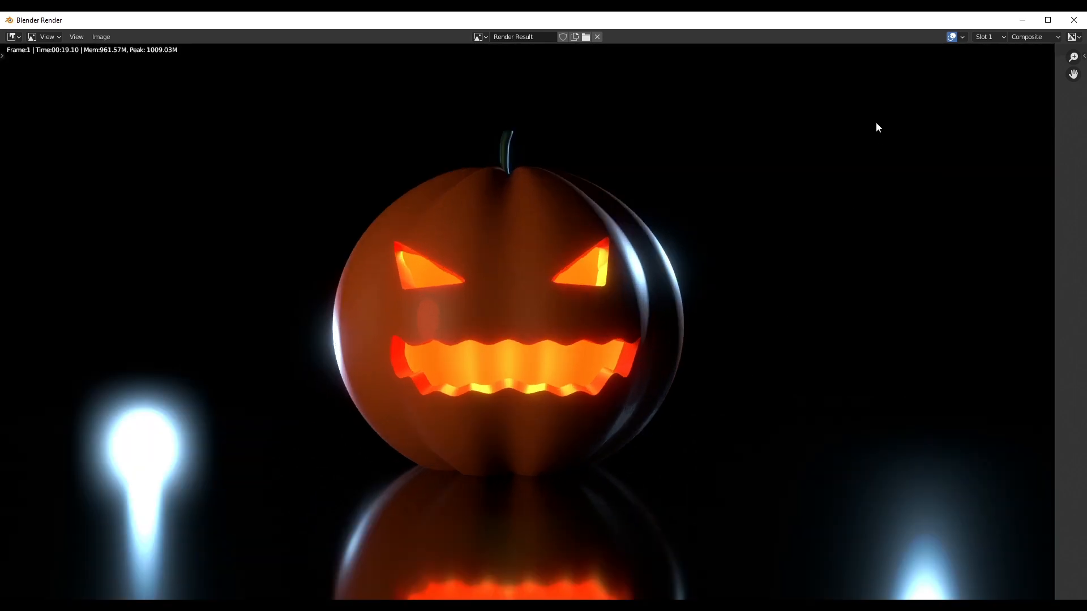
click(1073, 20)
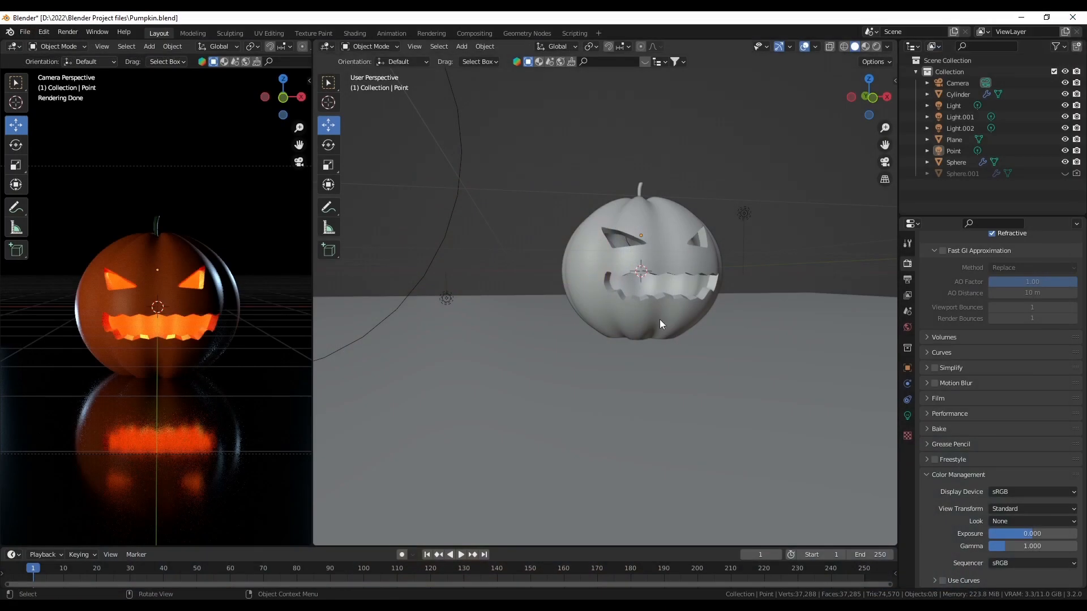
Switch the scene's render engine to Eevee.
middle_drag(668, 326, 709, 356)
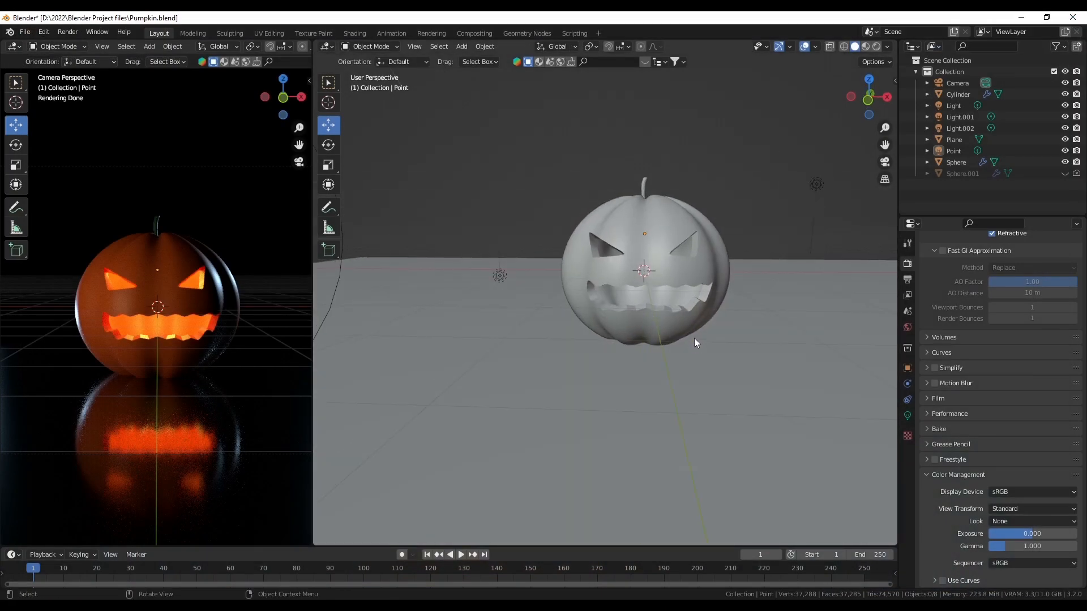
middle_drag(707, 332, 679, 333)
scroll(918, 309, up, 2)
scroll(962, 289, up, 10)
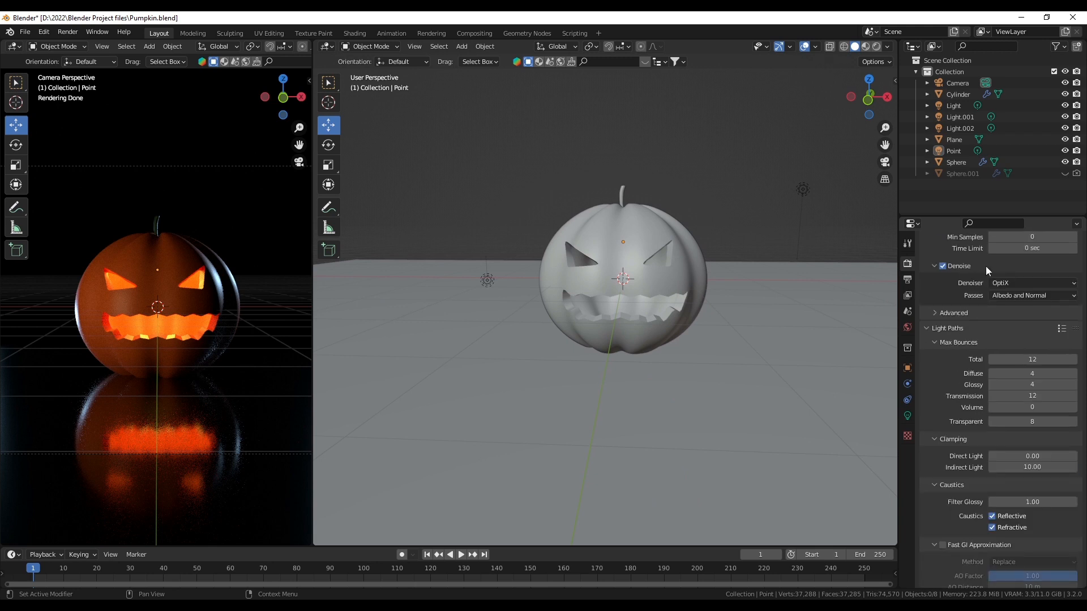
click(1016, 265)
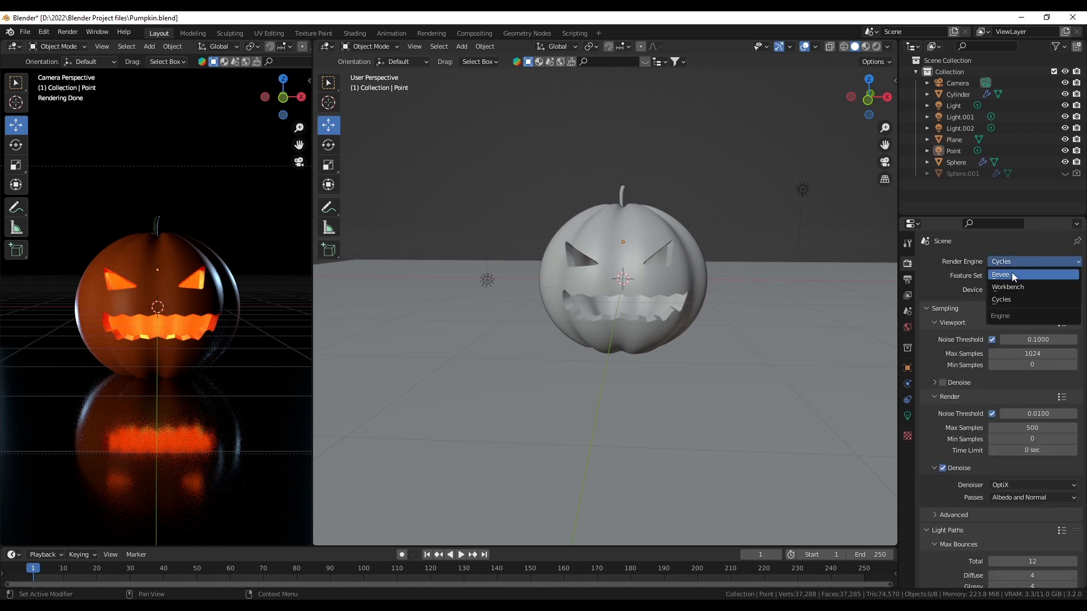
click(1014, 274)
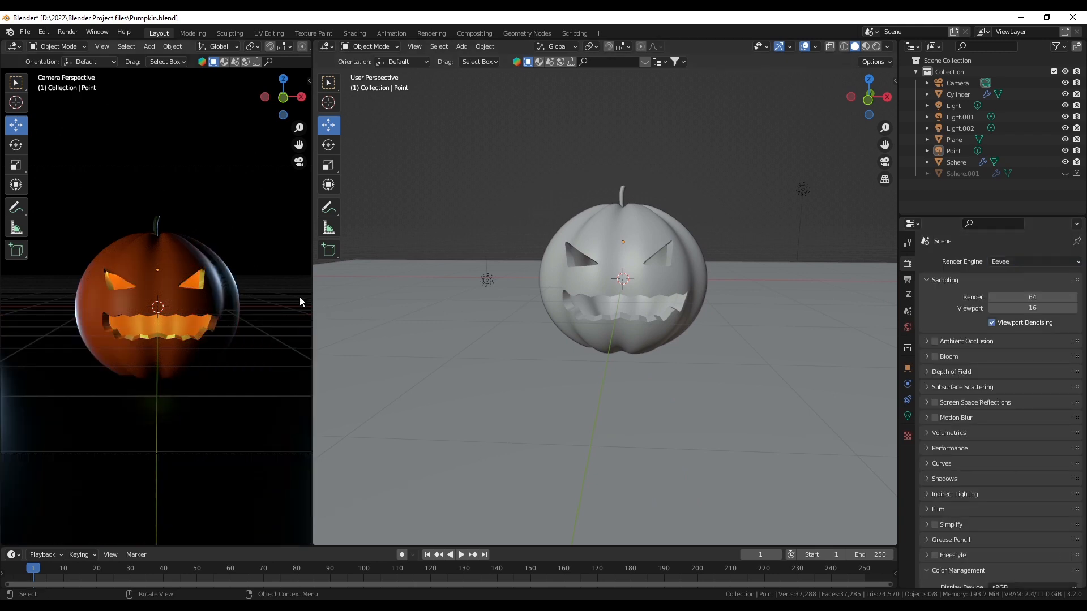
Join the two 3D viewports into a single large one that keeps the rendered camera view.
right_click(312, 303)
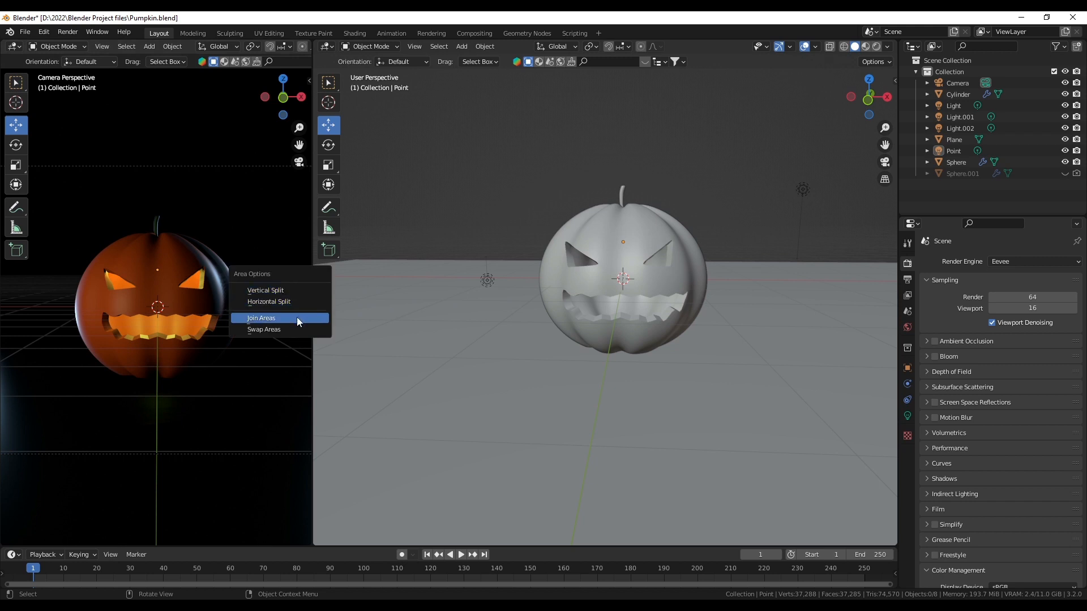
click(261, 318)
click(474, 323)
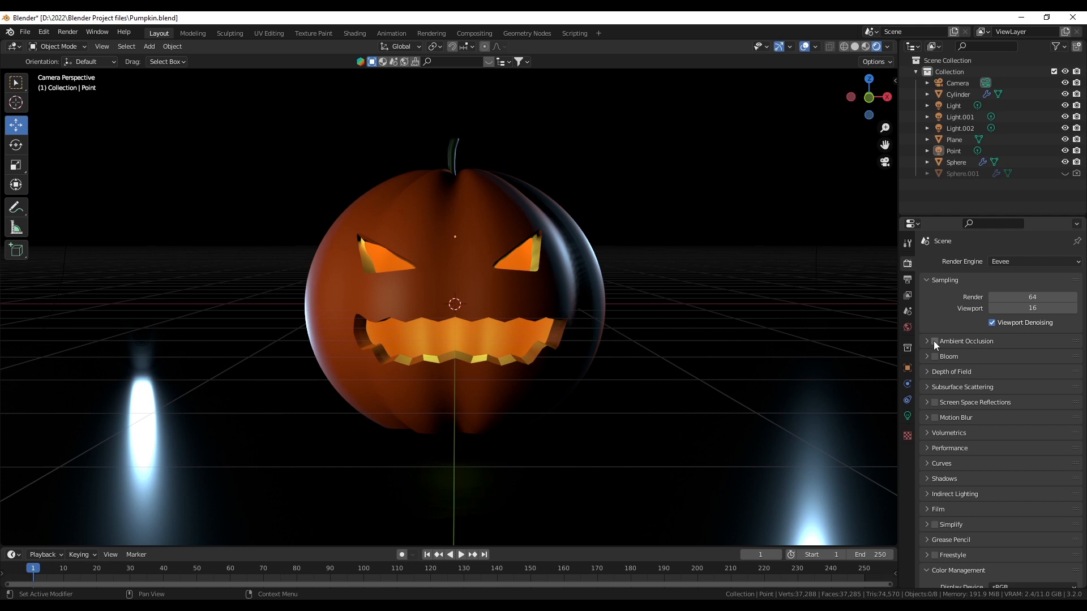
Enable Ambient Occlusion, Bloom and Screen Space Reflections for the Eevee render.
click(934, 356)
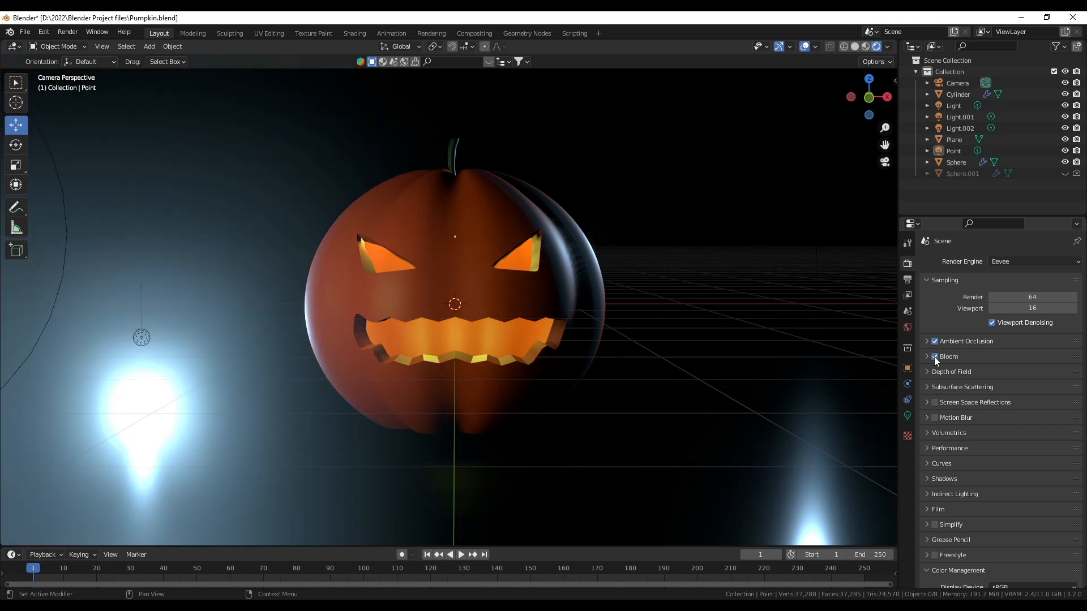
scroll(933, 357, down, 3)
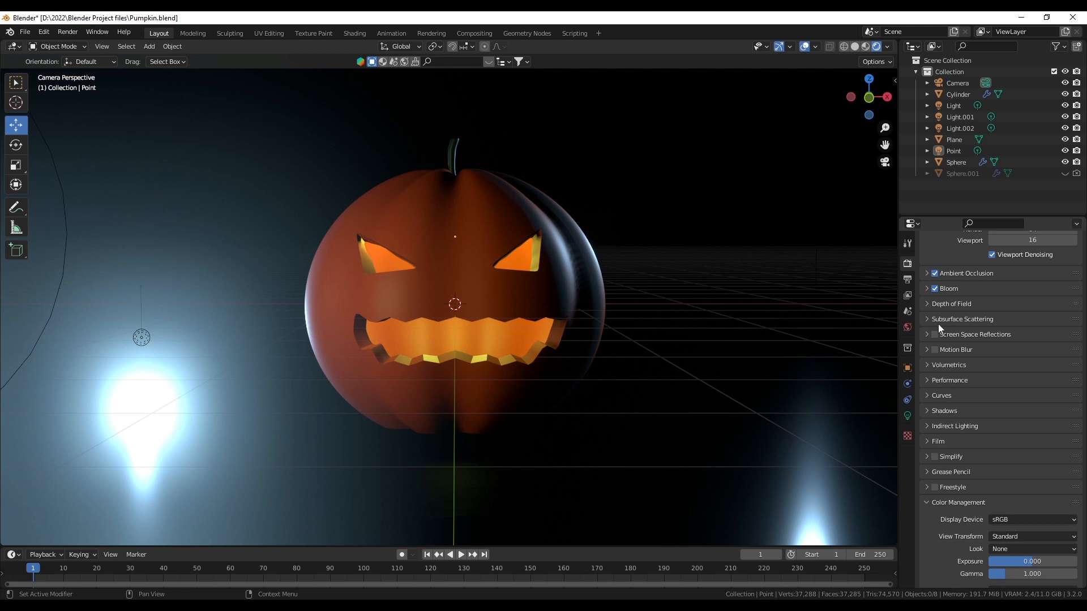
click(935, 334)
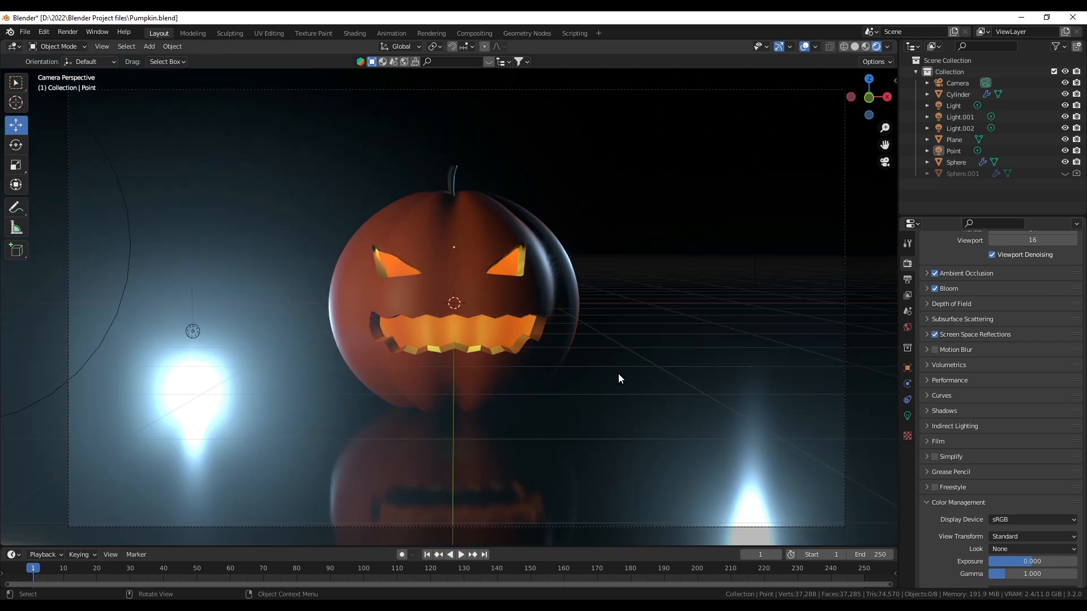
Set the color management Look to High Contrast.
scroll(950, 396, down, 1)
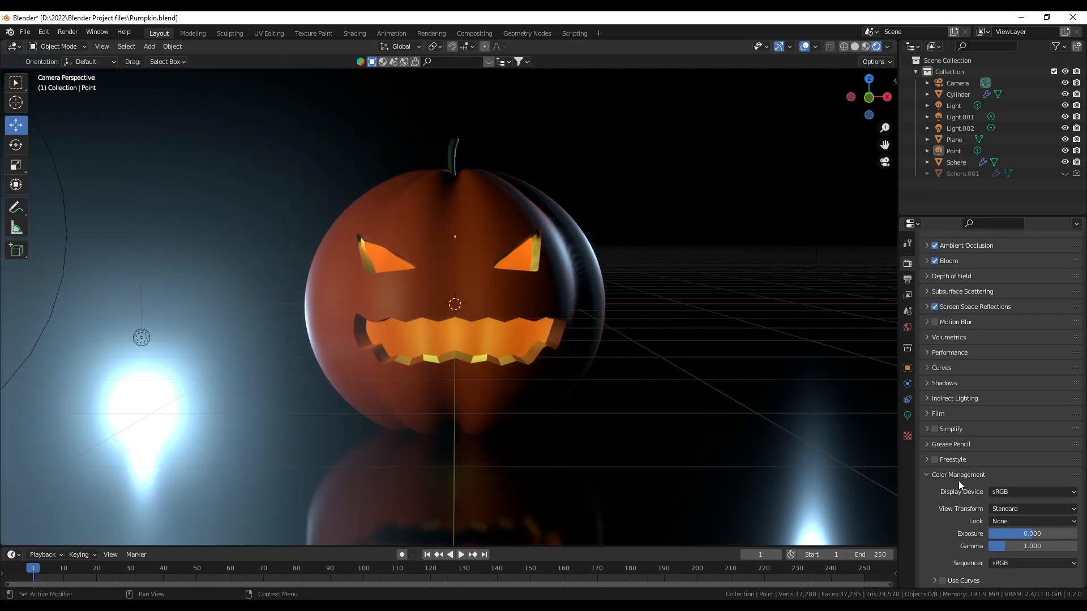
click(1015, 523)
click(1016, 484)
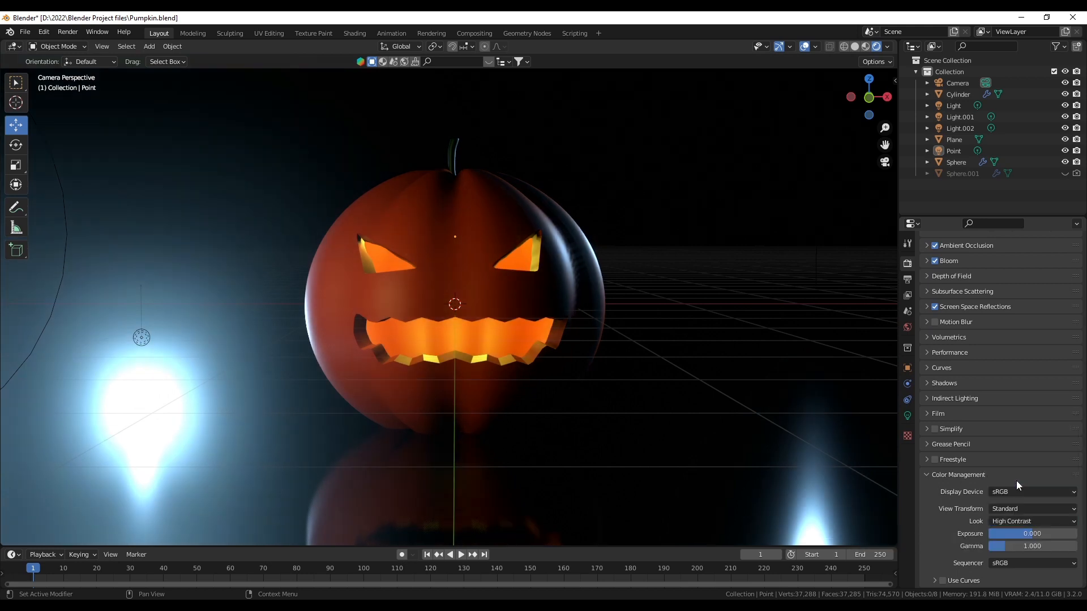
Render the pumpkin scene with Eevee, check the image up close, and close the render window.
key(F12)
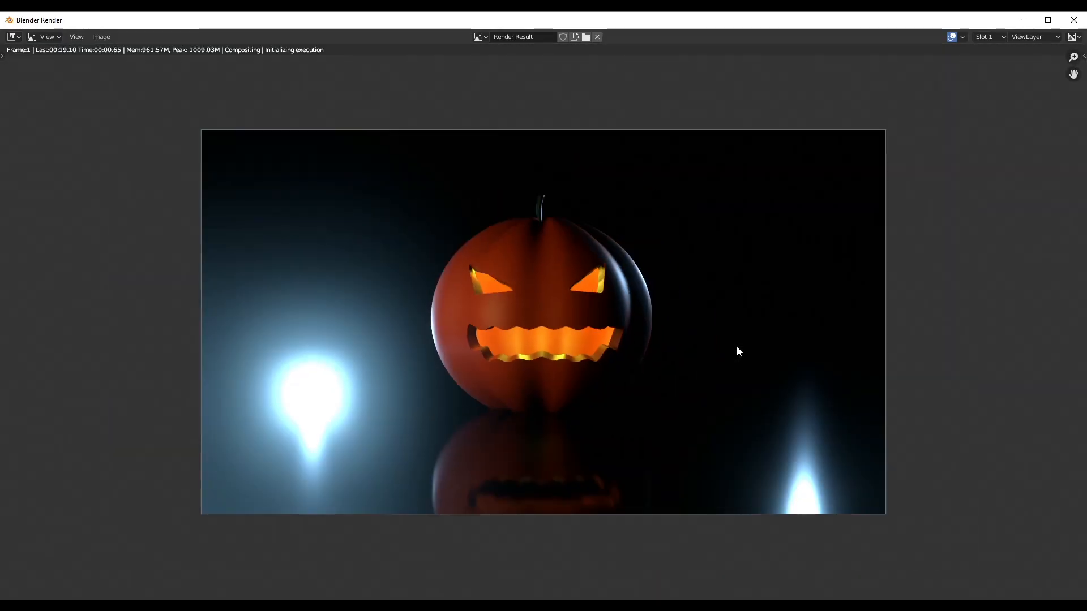
scroll(720, 340, up, 5)
scroll(719, 337, down, 5)
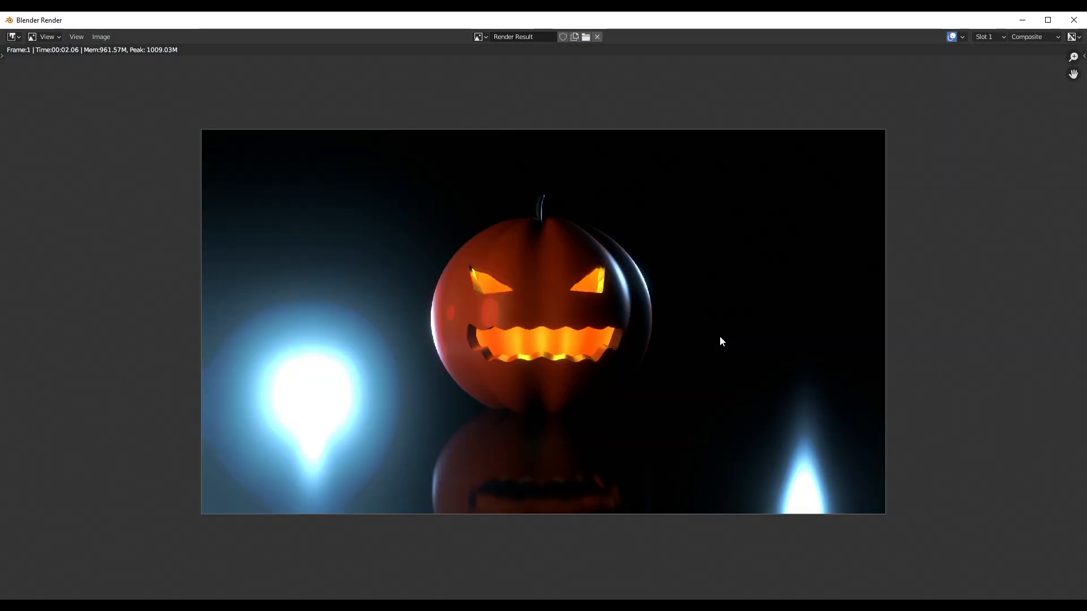
scroll(733, 346, up, 2)
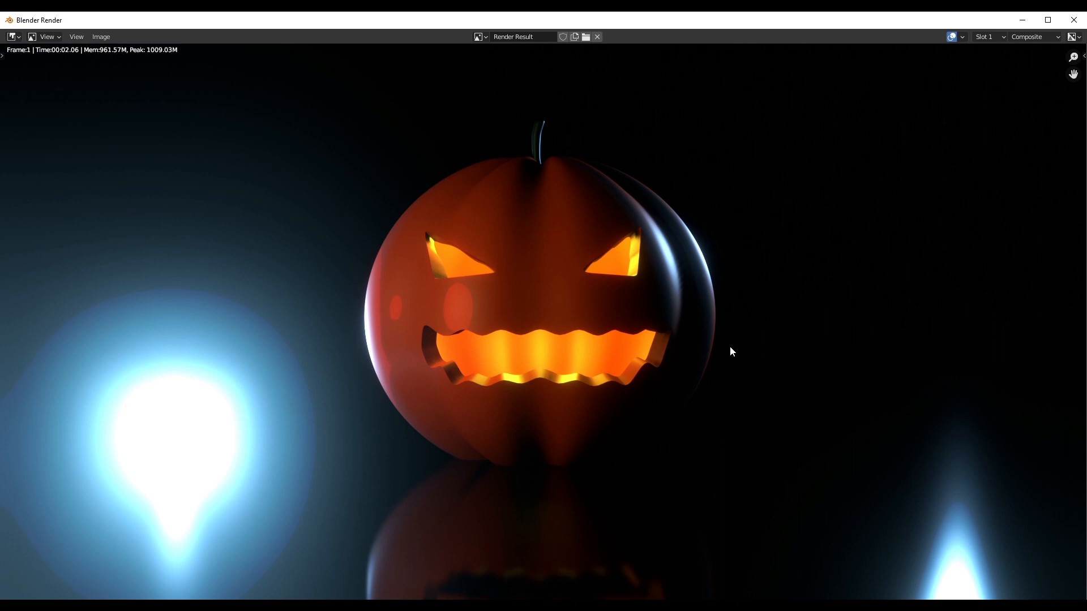
click(1079, 20)
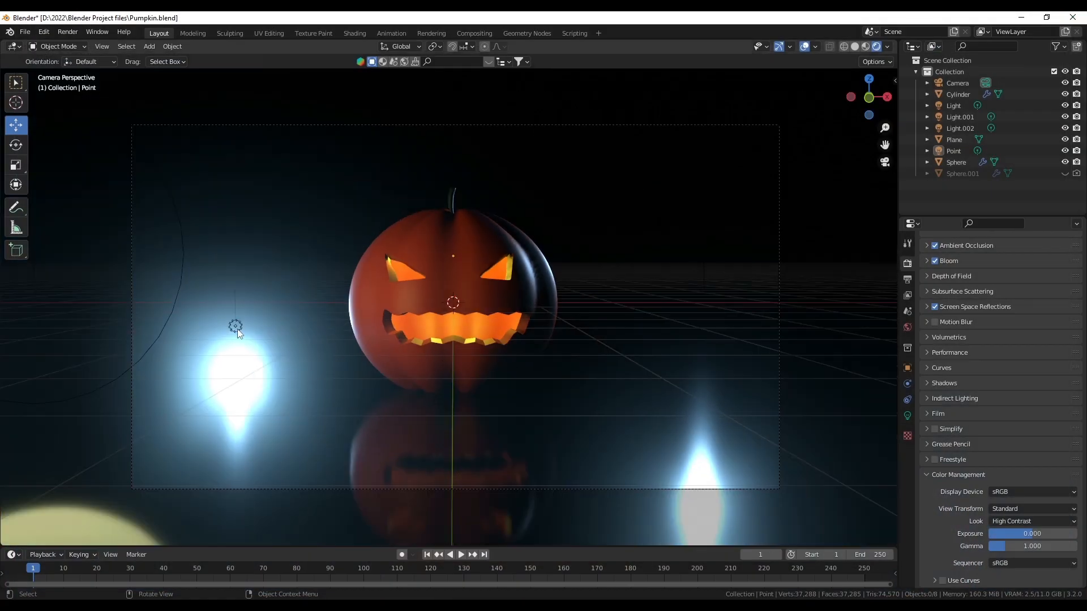
Move Light.001 along the X axis, away from the pumpkin, until it lies outside the camera frame.
click(235, 326)
drag(283, 328, 84, 329)
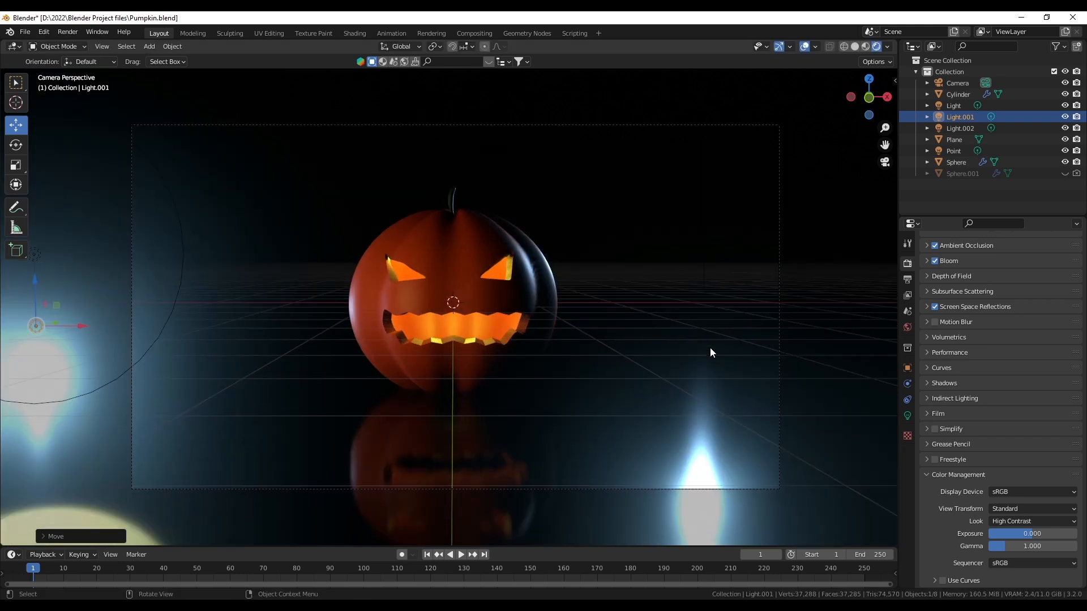
Raise the floor plane material's roughness to 1.000.
click(710, 348)
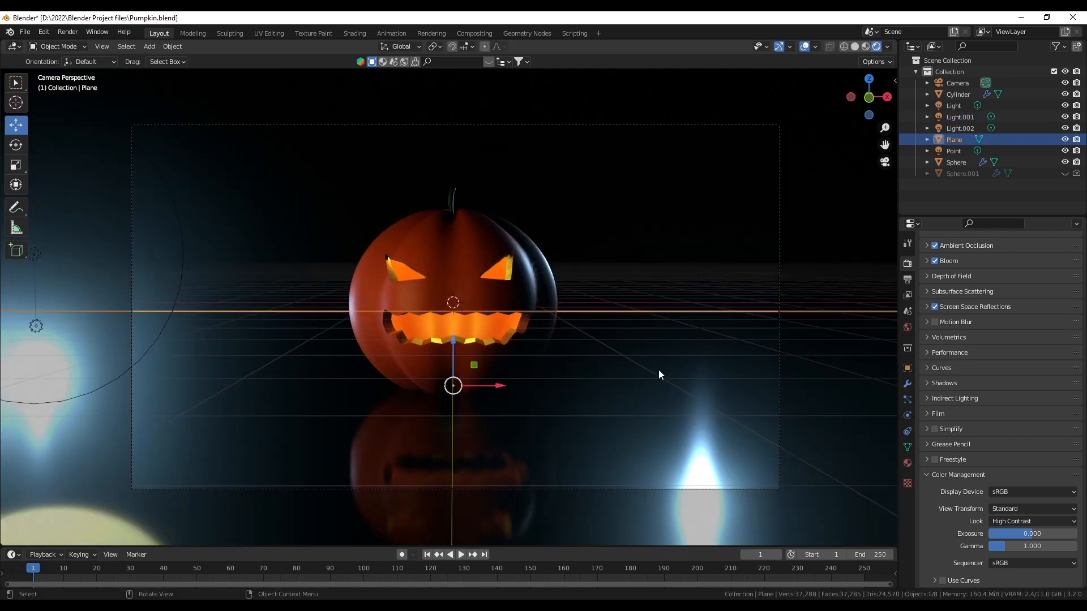
click(908, 462)
scroll(1011, 362, down, 5)
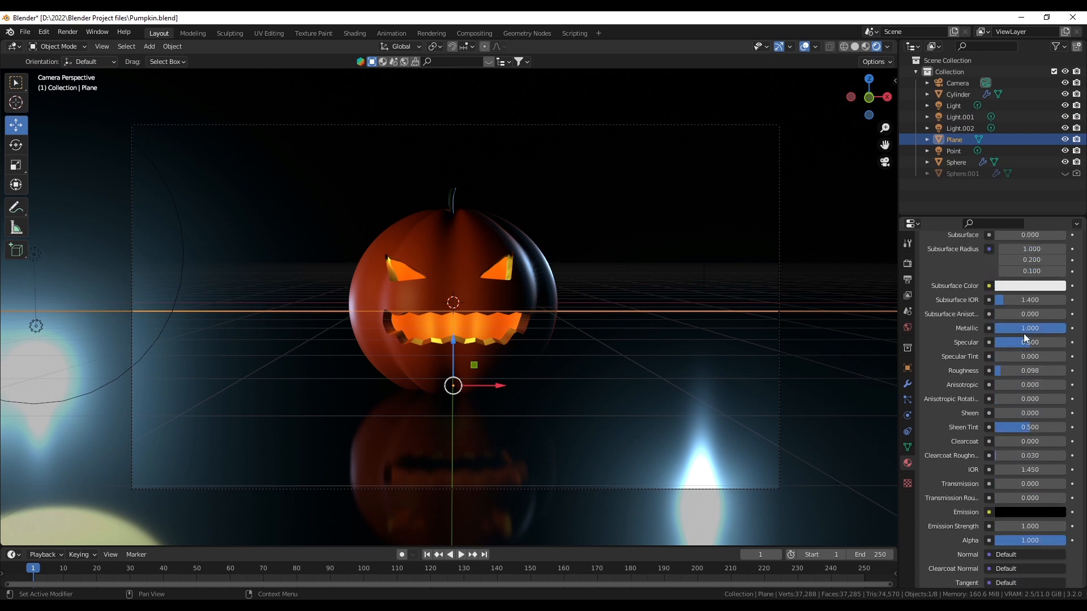
drag(1009, 370, 1063, 370)
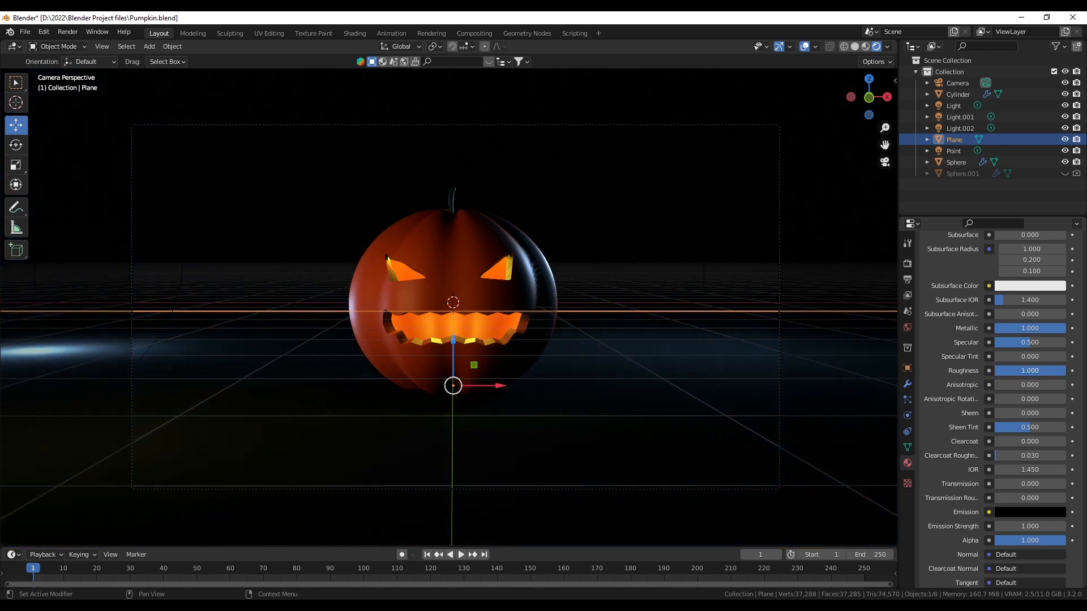
Delete the floor plane from the scene, leaving only the pumpkin and its lights.
key(x)
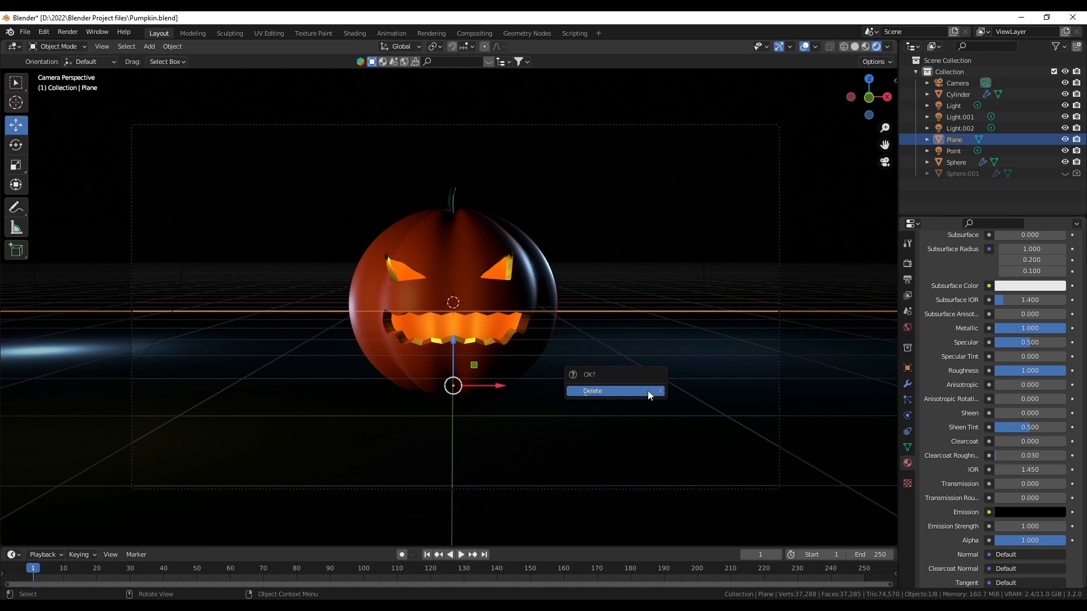
click(647, 390)
scroll(438, 389, up, 3)
scroll(599, 369, down, 5)
middle_drag(599, 369, 478, 311)
scroll(483, 325, up, 3)
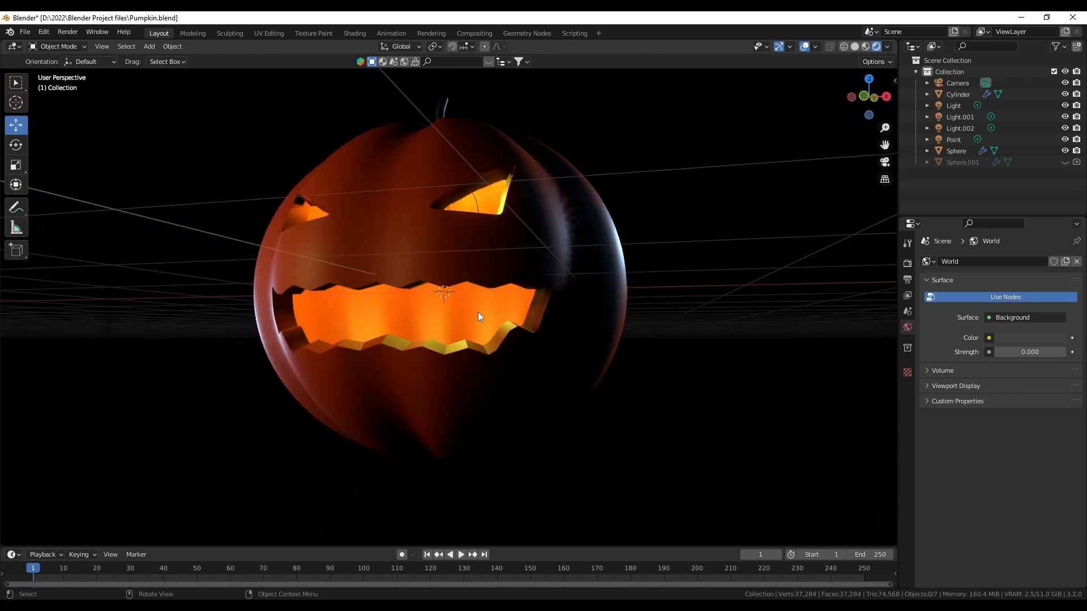
middle_drag(650, 301, 680, 314)
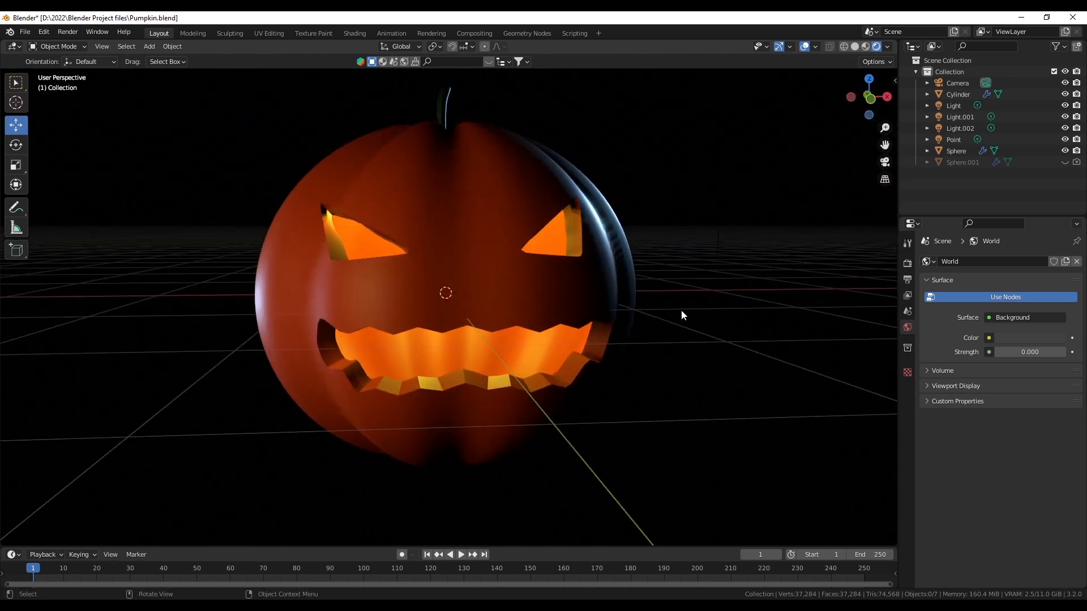